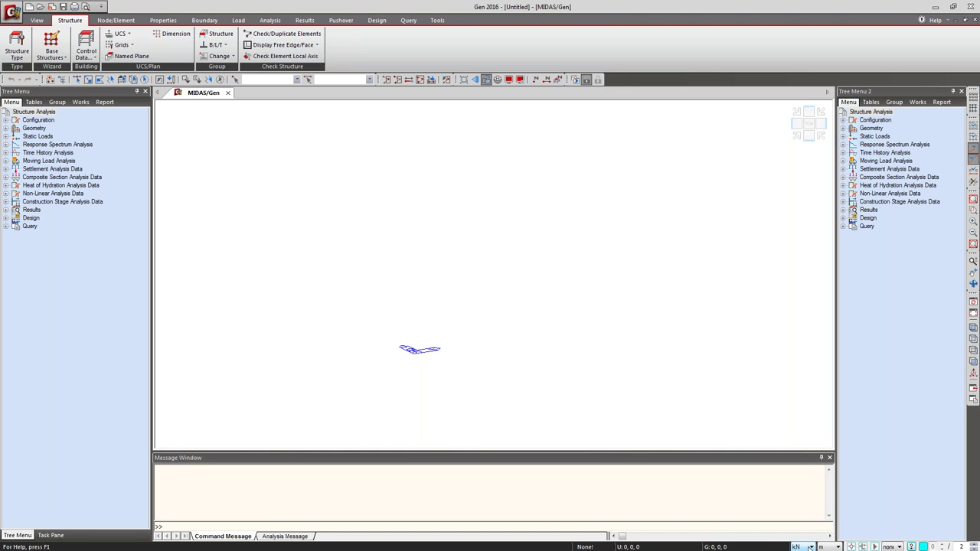
Keep the units at kN and metres, with axis snapping left at none.
click(810, 546)
click(810, 546)
click(837, 546)
click(837, 547)
click(900, 547)
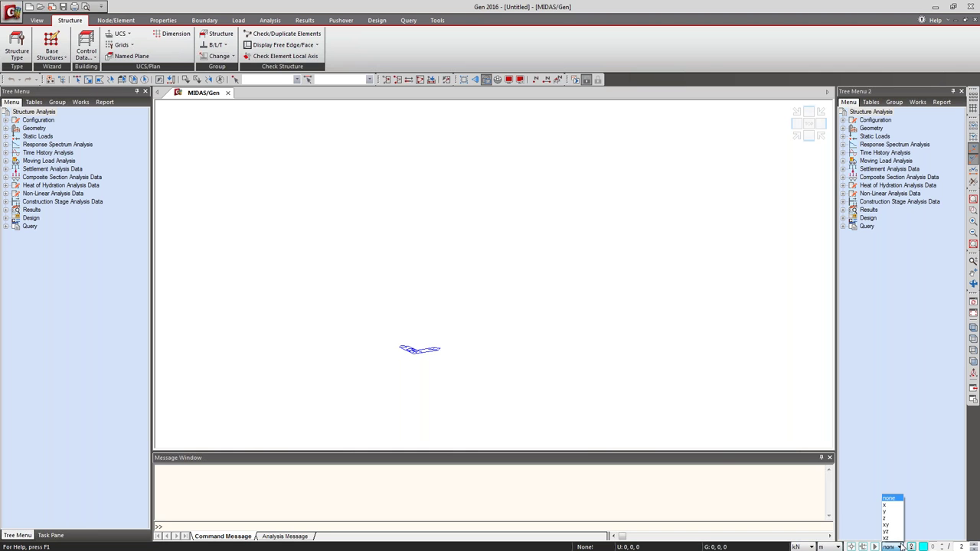
click(899, 547)
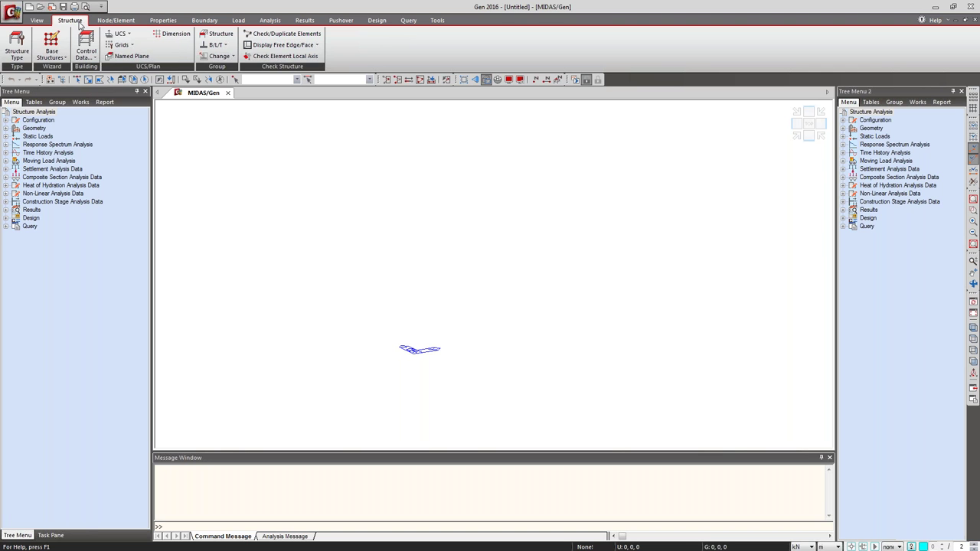
Set a 3-D structure type with lumped mass and self-weight converted to X, Y, Z masses.
click(17, 49)
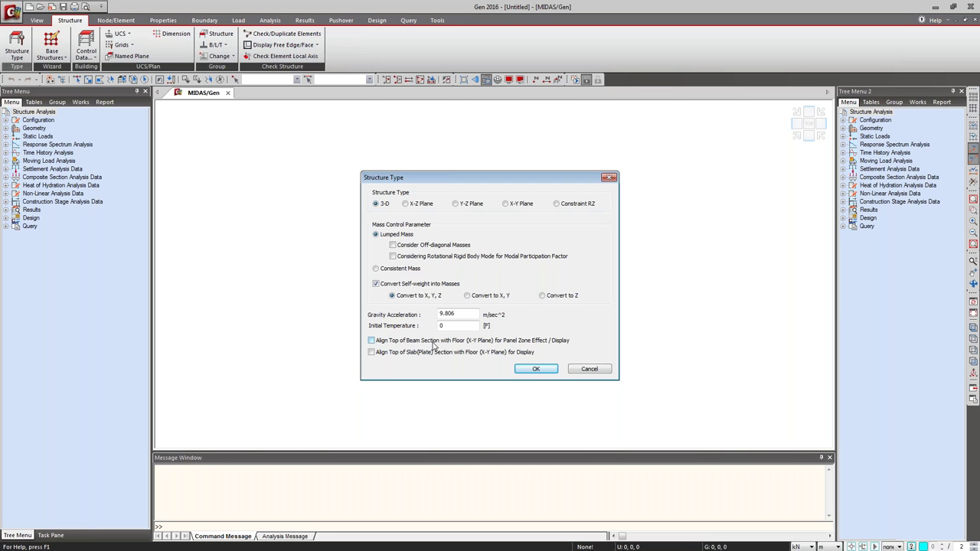
click(536, 369)
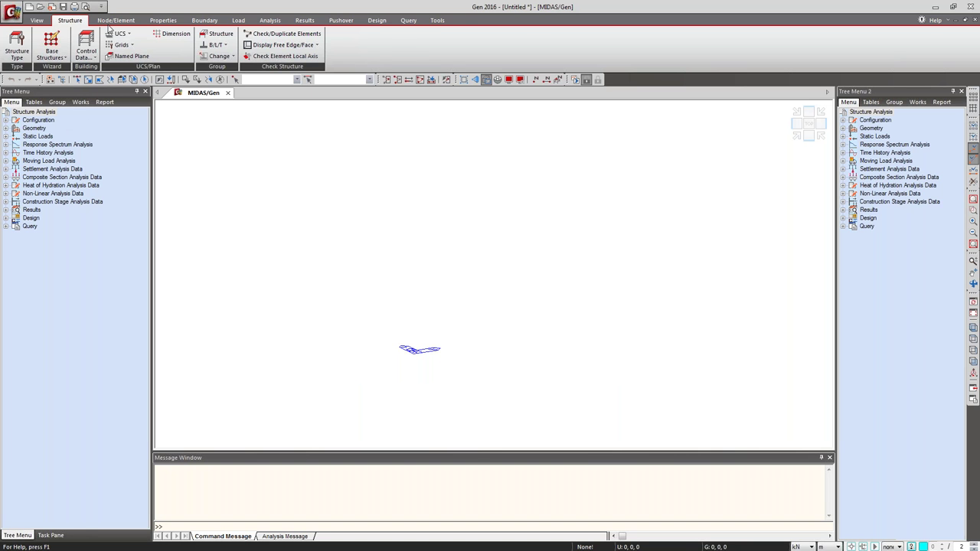
click(168, 22)
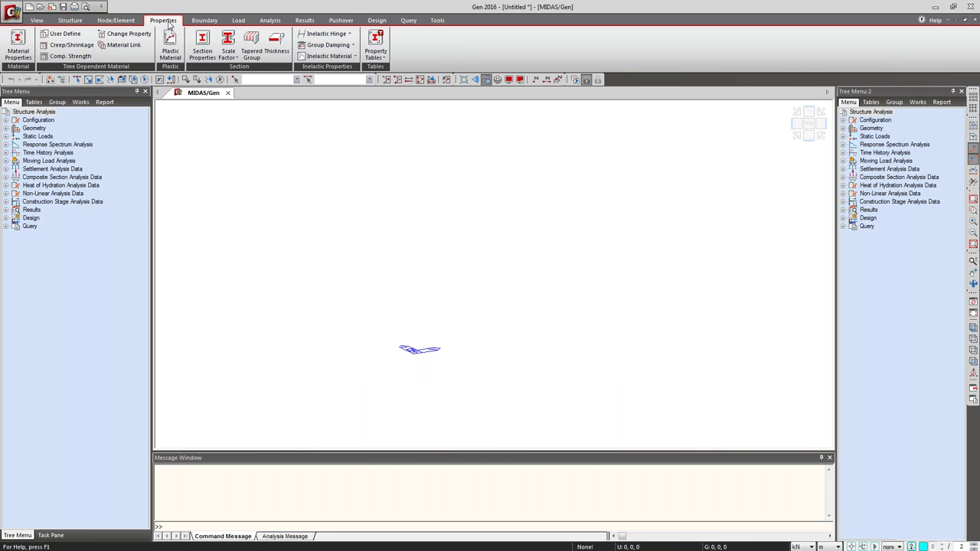
Add an IS(RC) concrete material of grade M30.
click(15, 44)
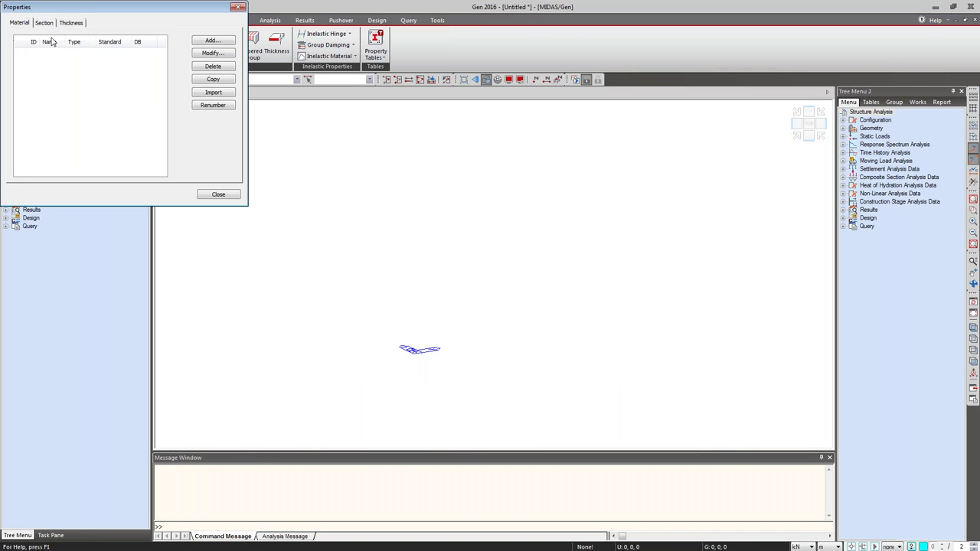
click(219, 41)
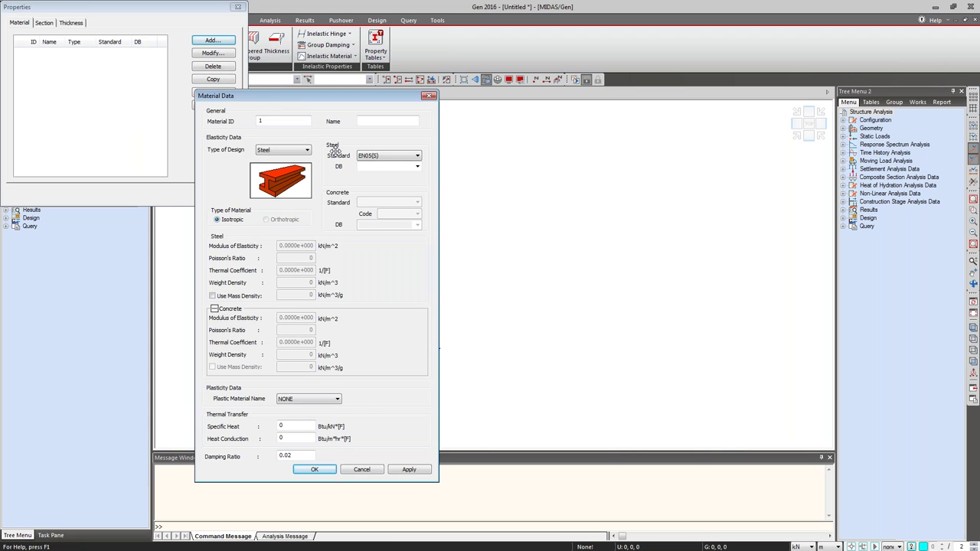
click(285, 151)
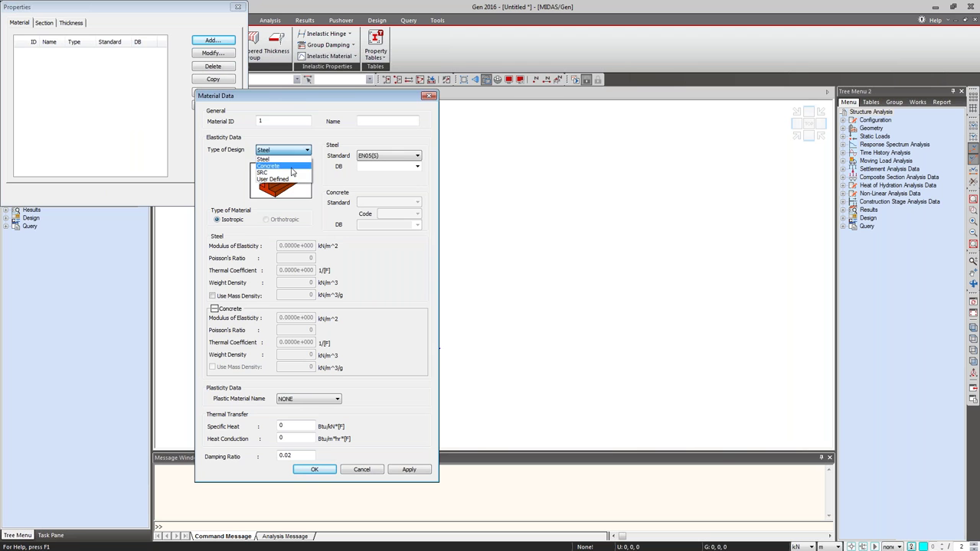
click(292, 166)
click(411, 203)
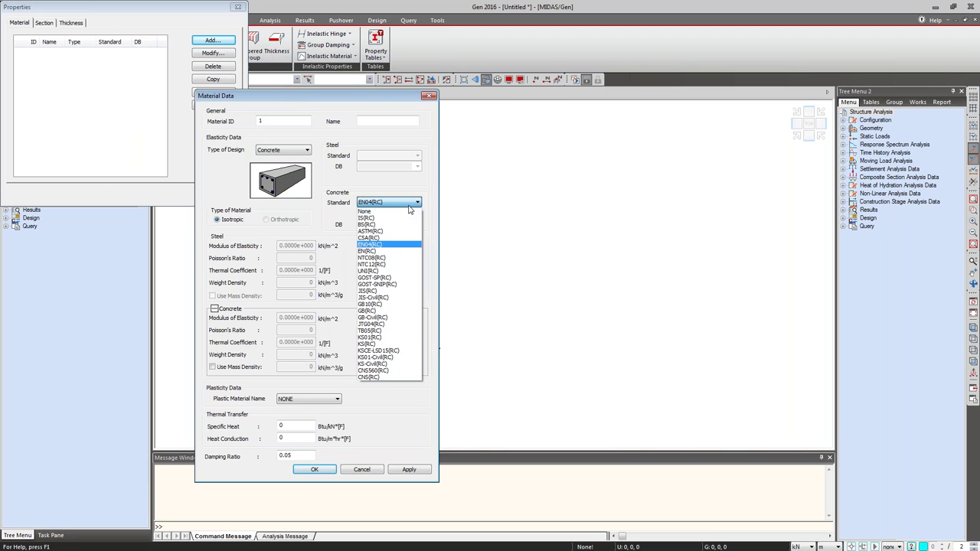
click(390, 220)
click(417, 224)
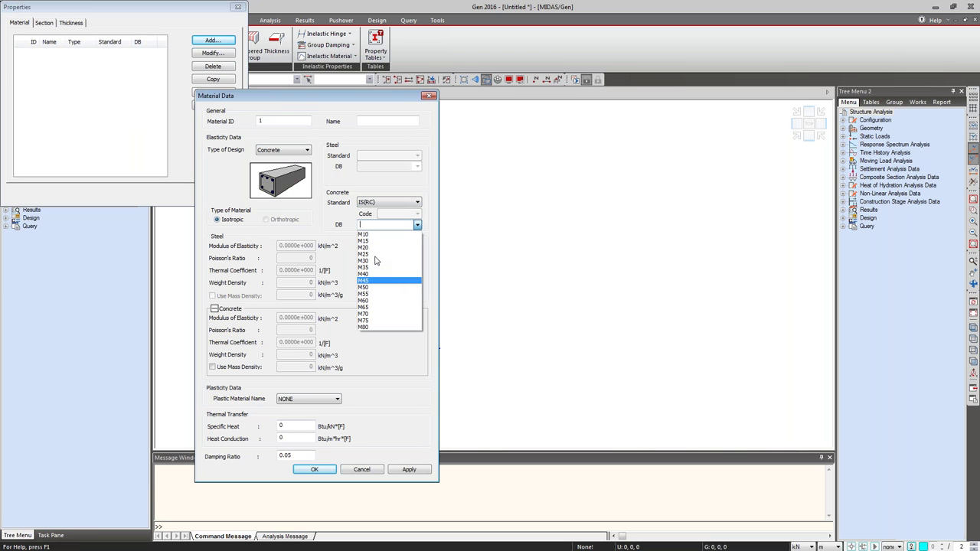
click(377, 261)
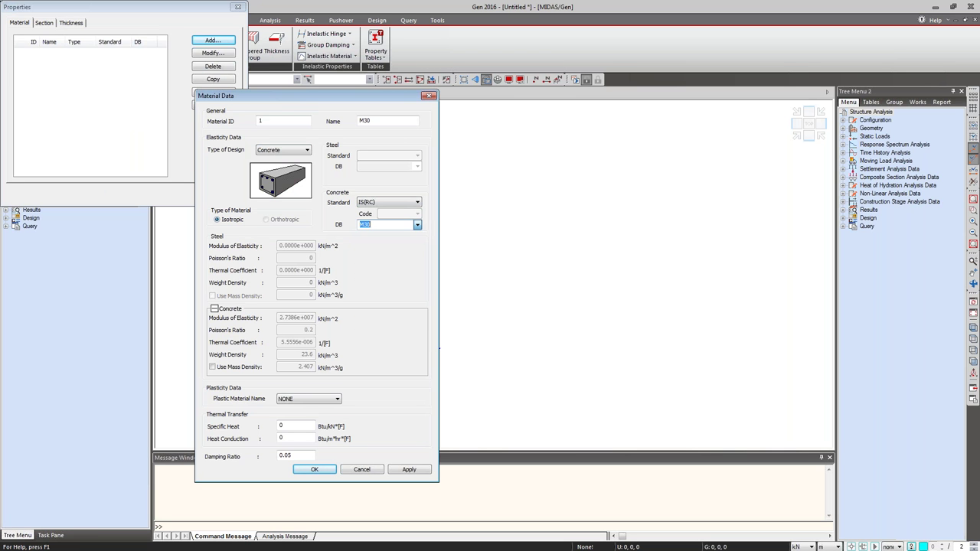
click(409, 470)
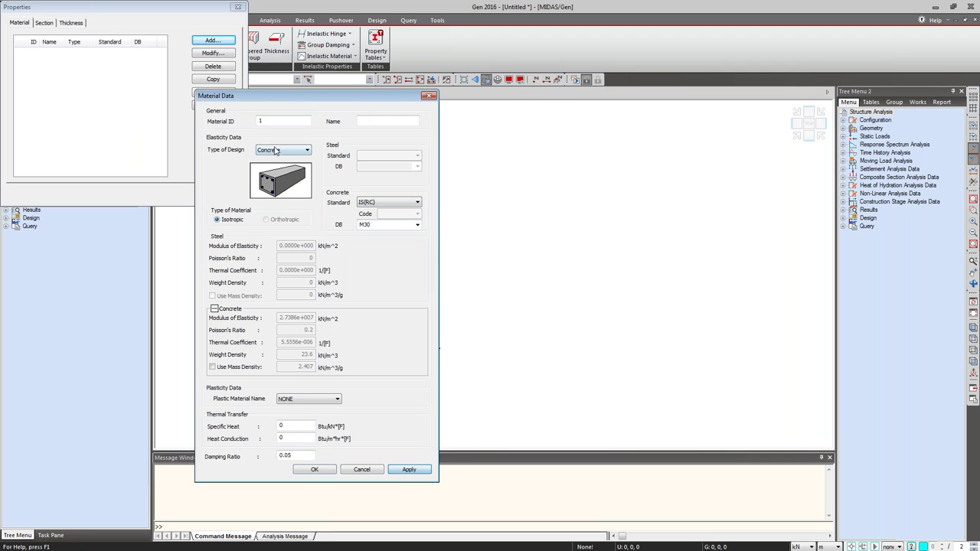
Add IS(RC) concrete grades M35 and M40, then close the material windows.
click(417, 224)
click(377, 269)
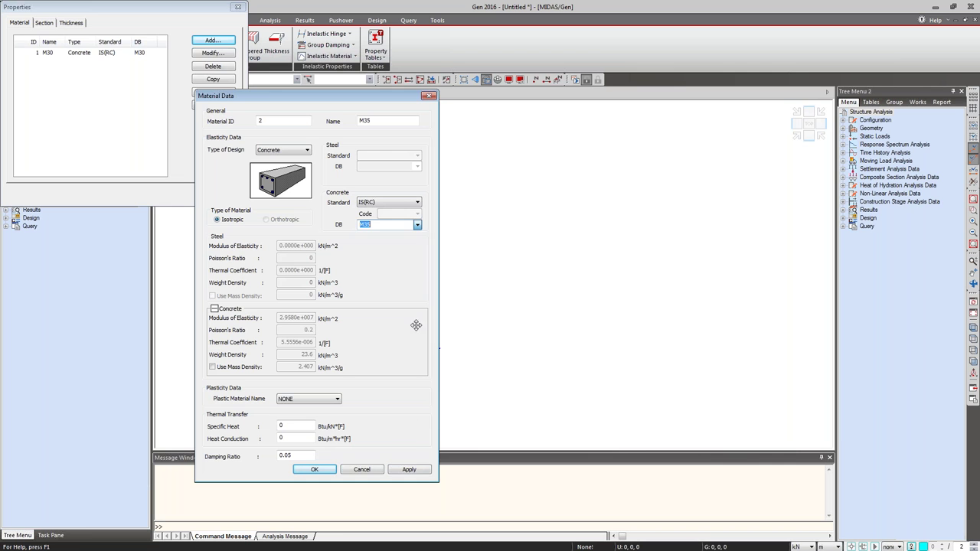
click(422, 472)
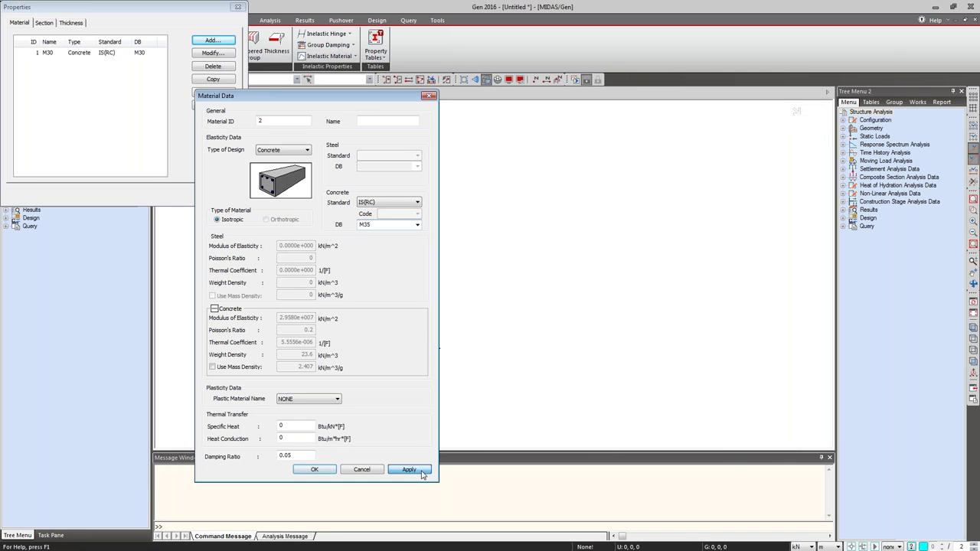
click(417, 224)
click(396, 274)
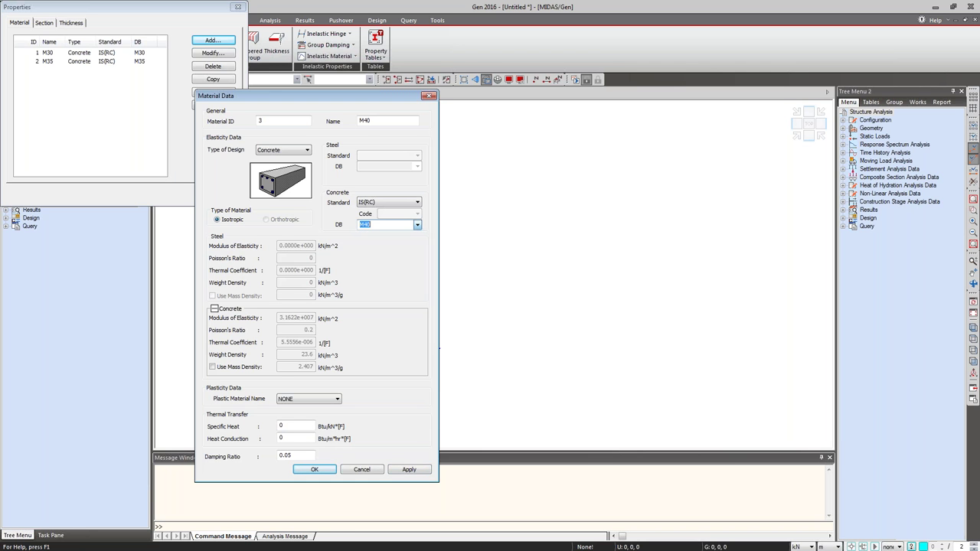
click(418, 470)
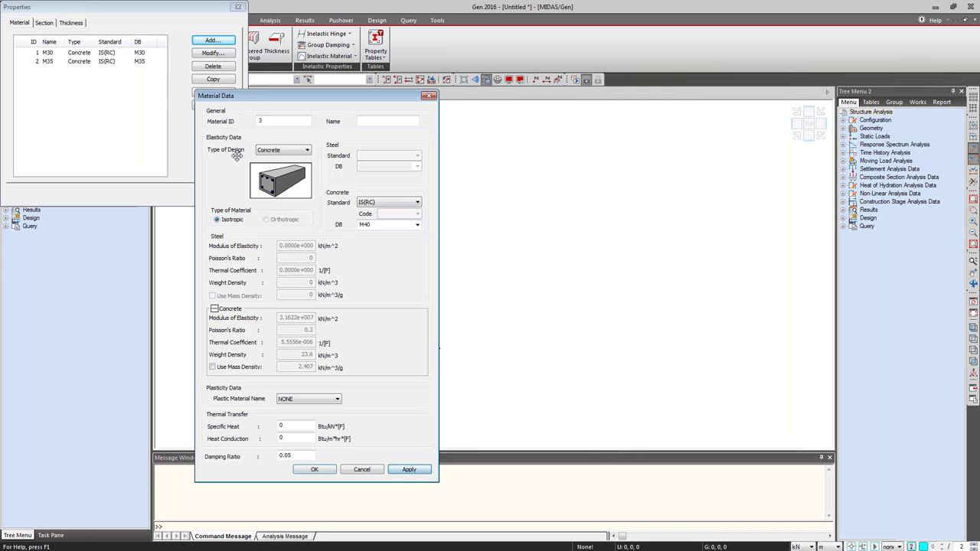
click(429, 95)
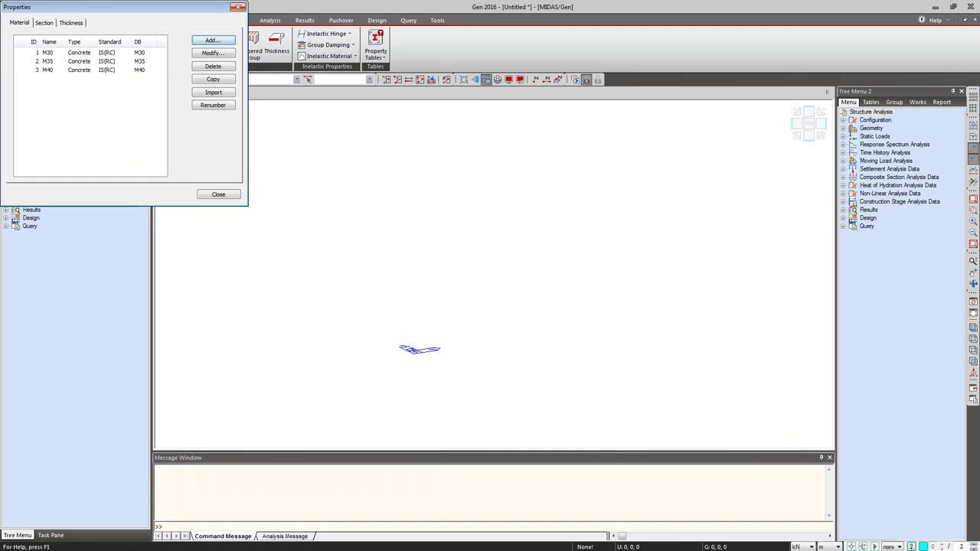
click(238, 7)
Start a new solid rectangle section named 'podium columns'.
click(215, 54)
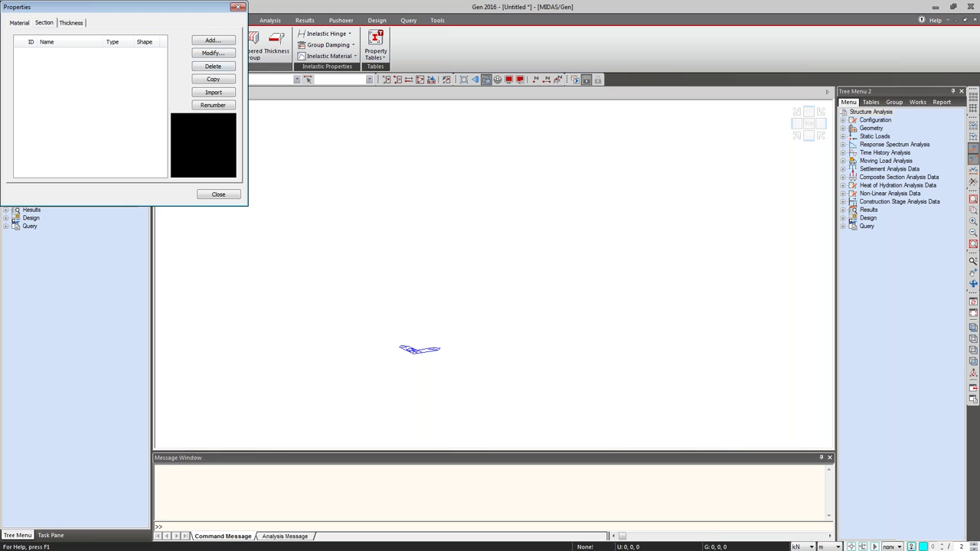
click(329, 118)
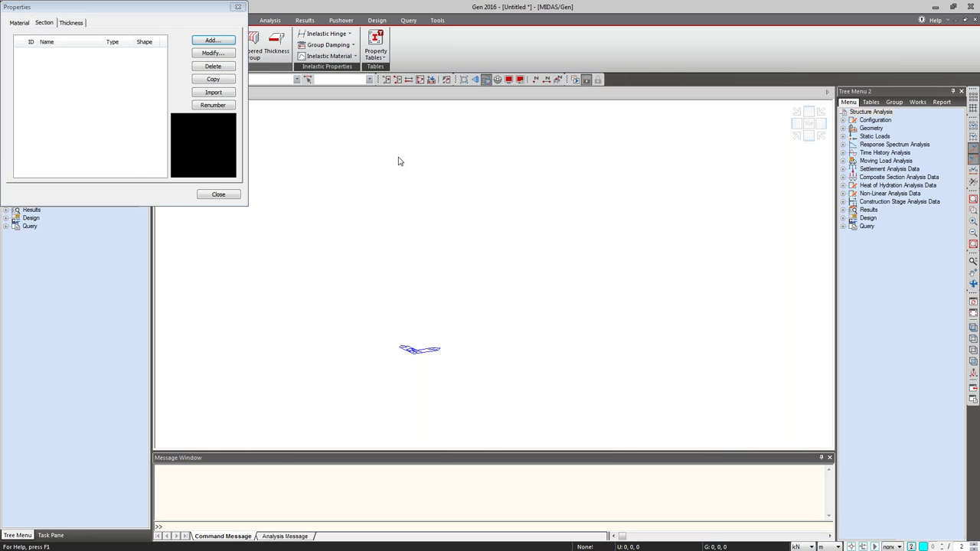
click(213, 39)
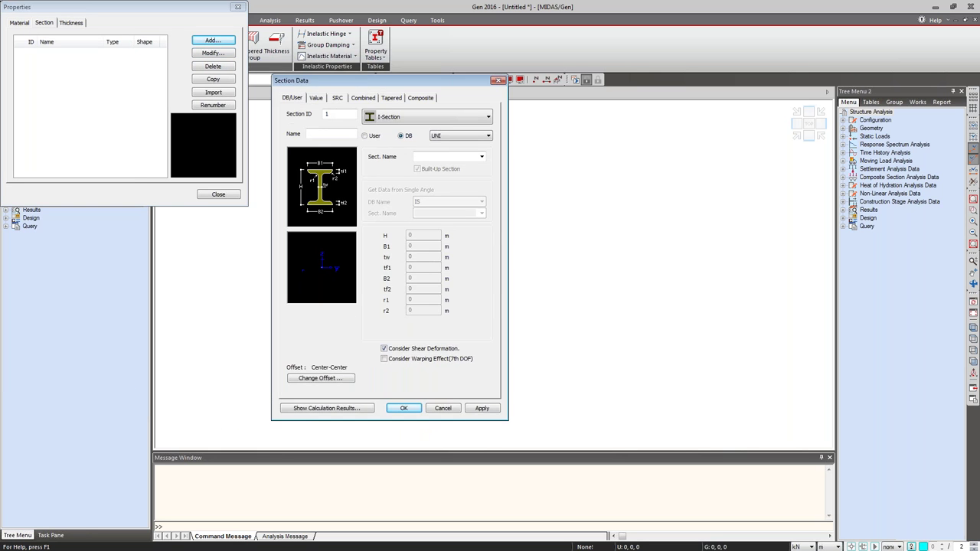
click(418, 119)
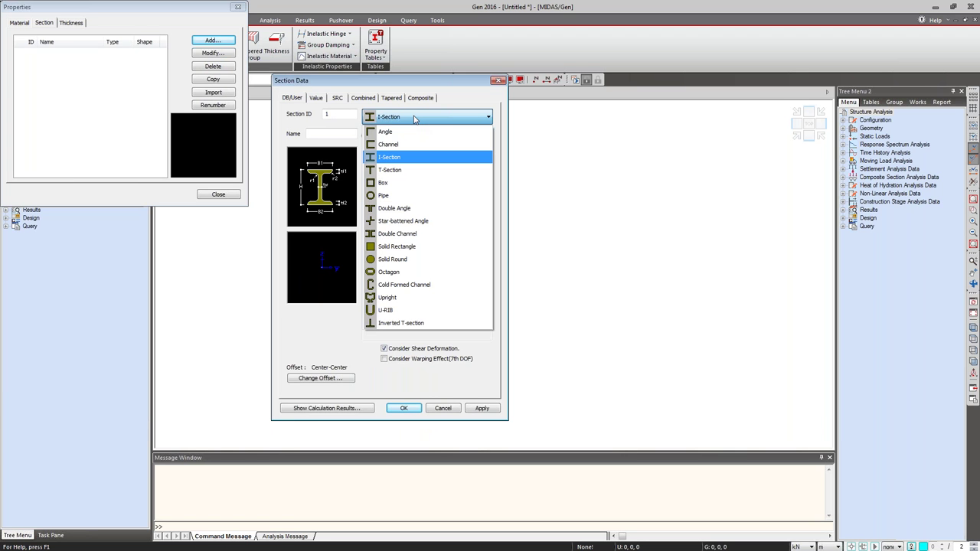
click(402, 247)
click(335, 132)
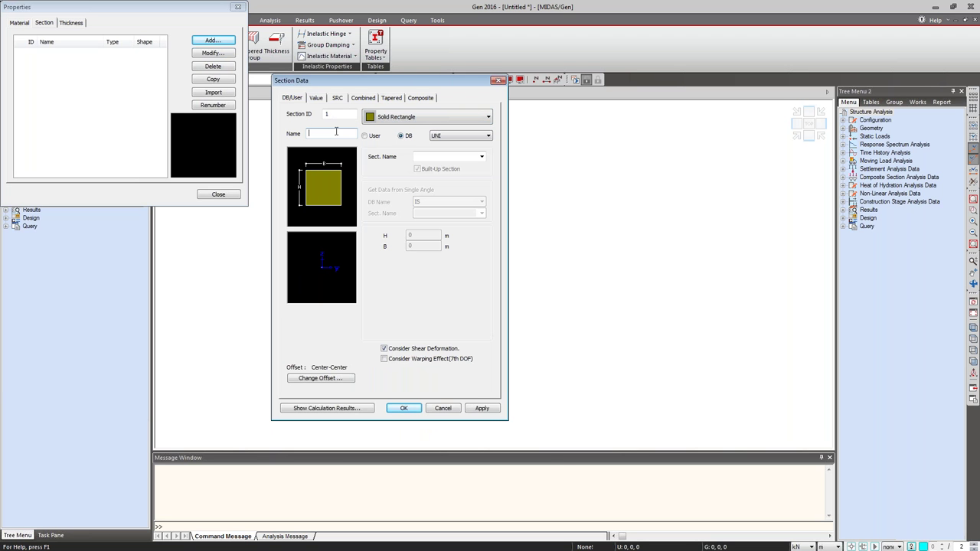
text(podium columns)
Give it user-defined dimensions H 0.45 m and B 0.45 m, apply, and close the dialogs.
click(374, 135)
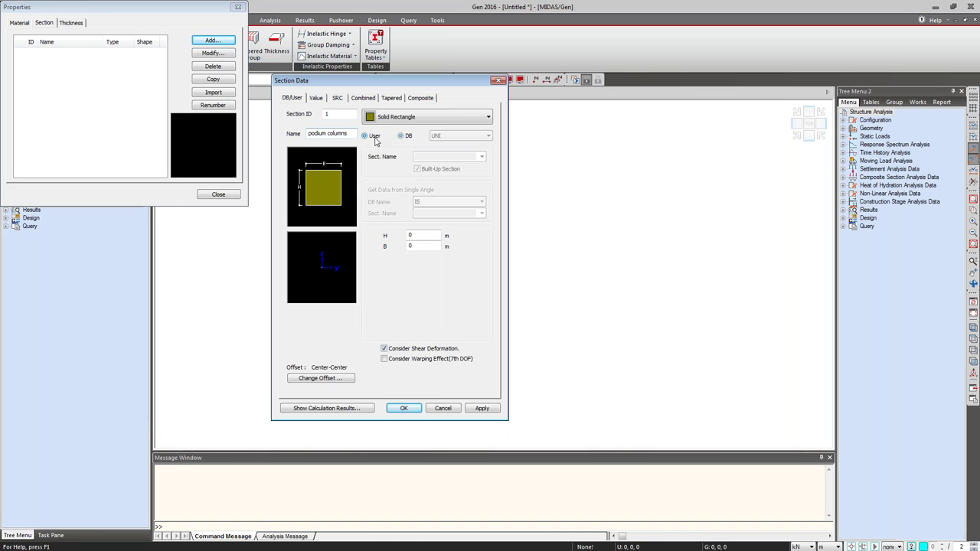
text(.45)
click(417, 245)
text(.45)
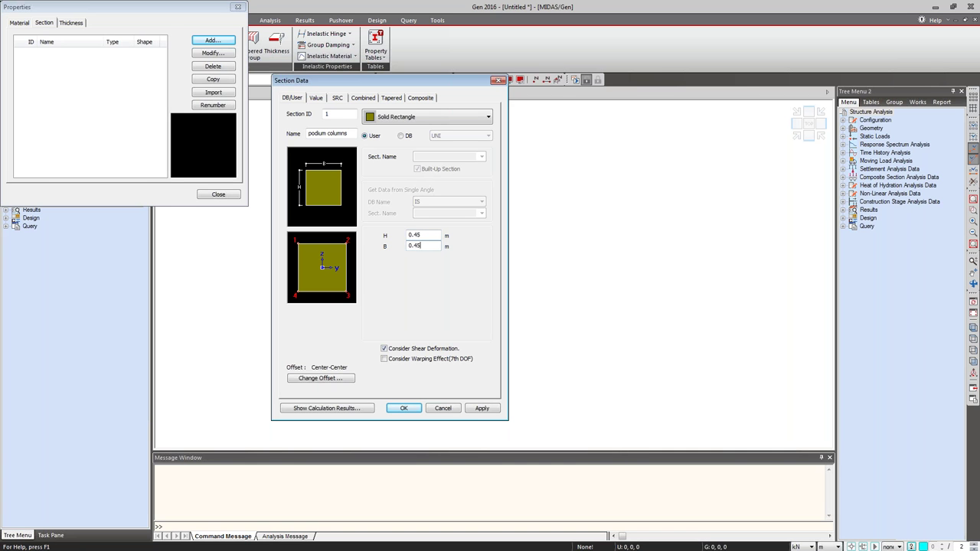
click(479, 409)
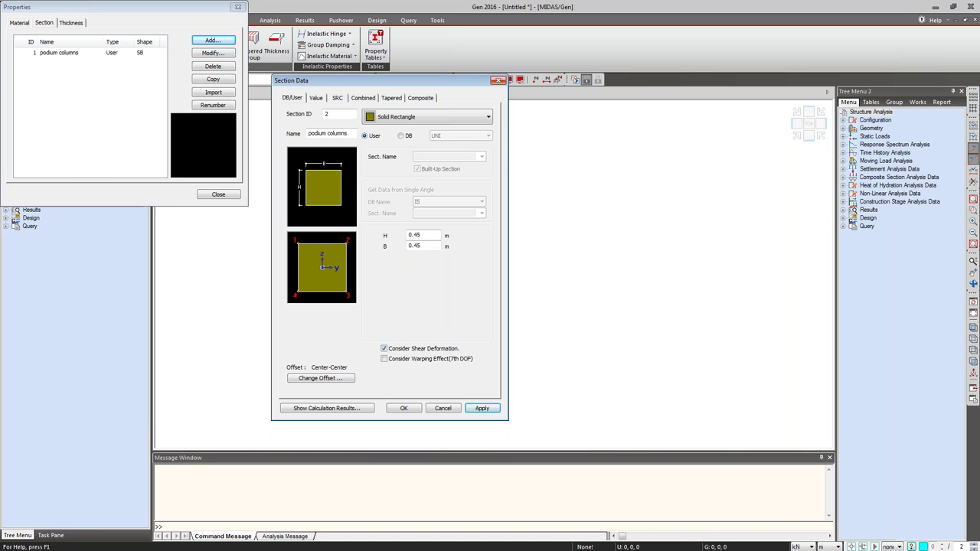
click(495, 81)
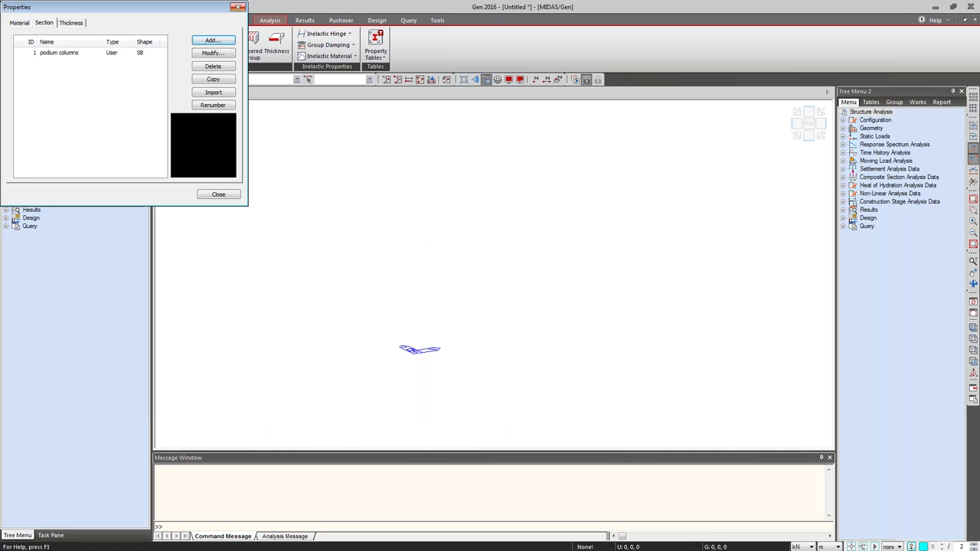
click(238, 7)
Switch the length unit to mm and start a new solid rectangle section.
click(831, 547)
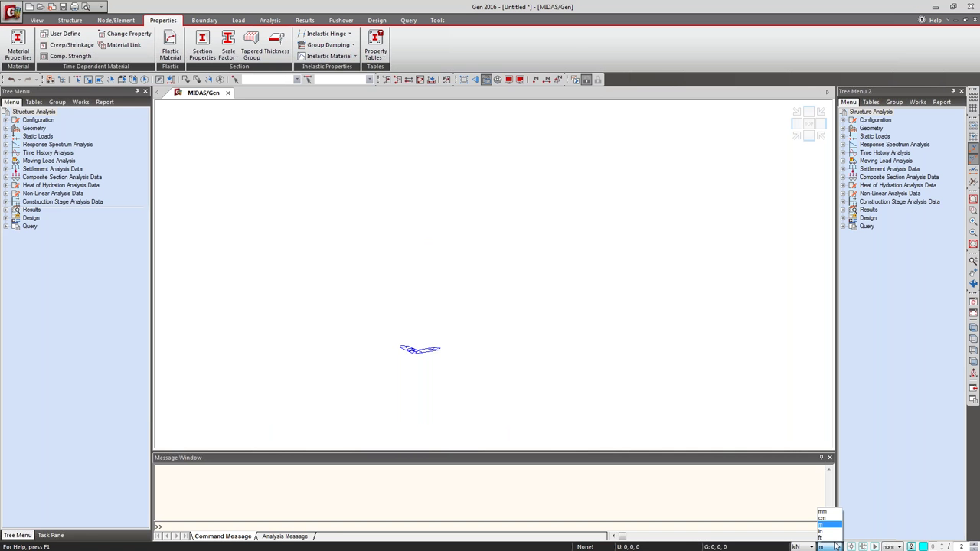
click(822, 511)
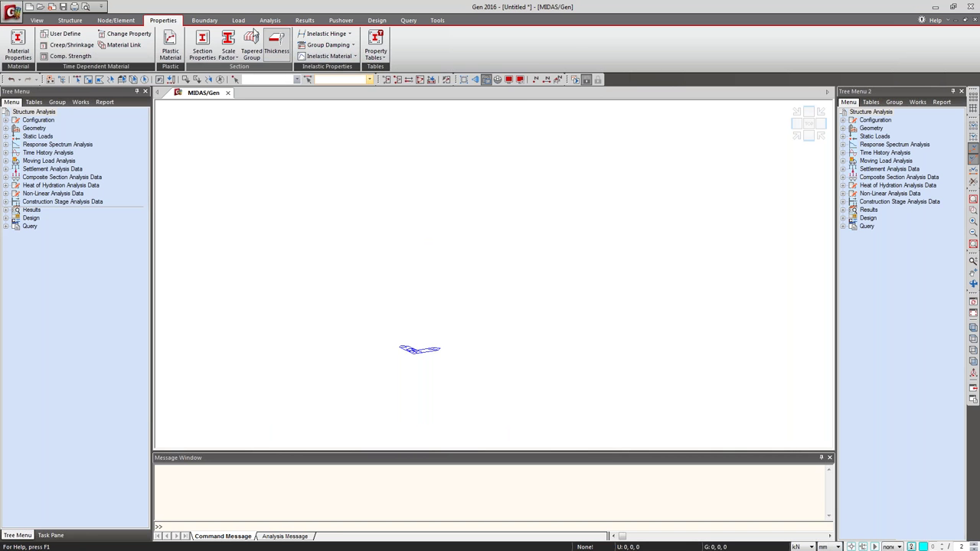
click(202, 46)
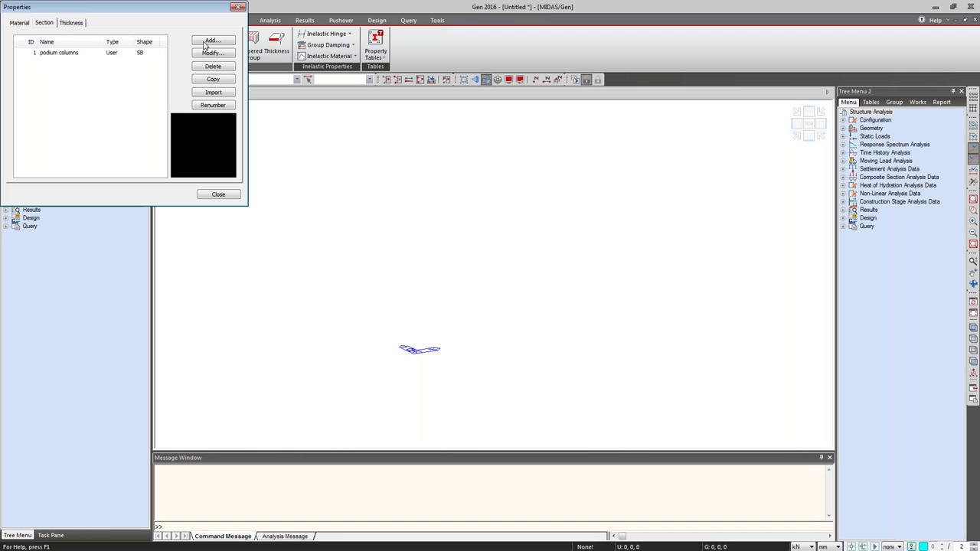
click(205, 42)
drag(225, 30, 233, 25)
click(274, 67)
click(195, 194)
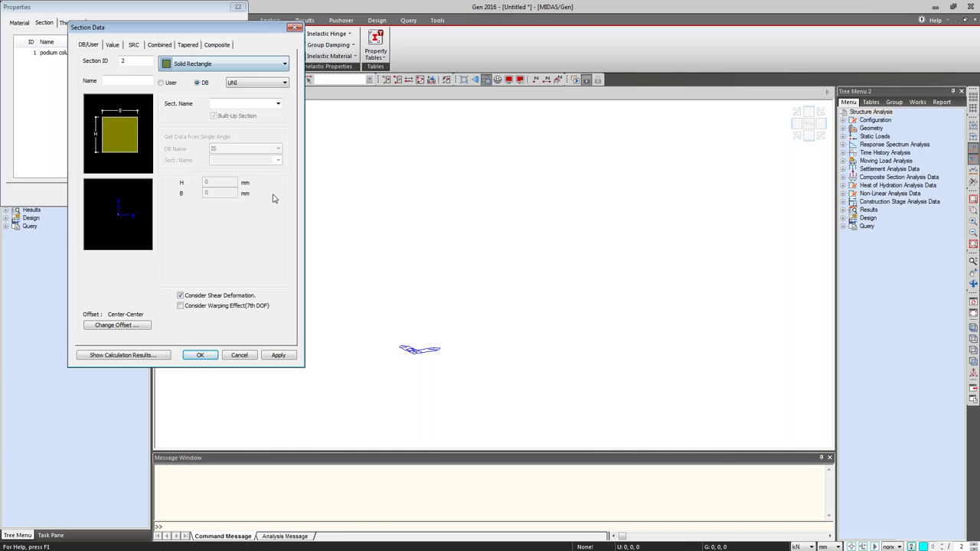
Save the section as 'building columns', 800 × 300 mm with user-defined dimensions.
click(121, 81)
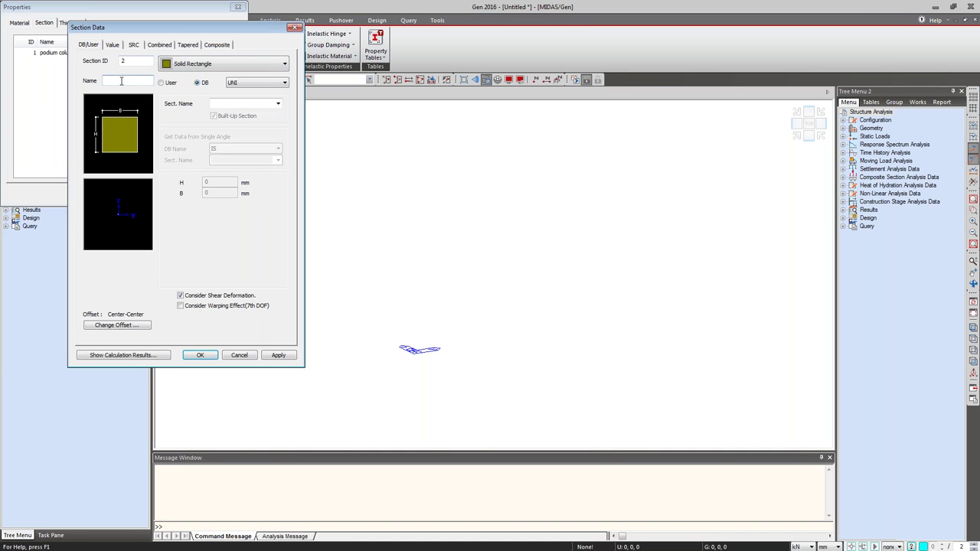
text(buildings)
key(BackSpace)
text(columns)
click(169, 83)
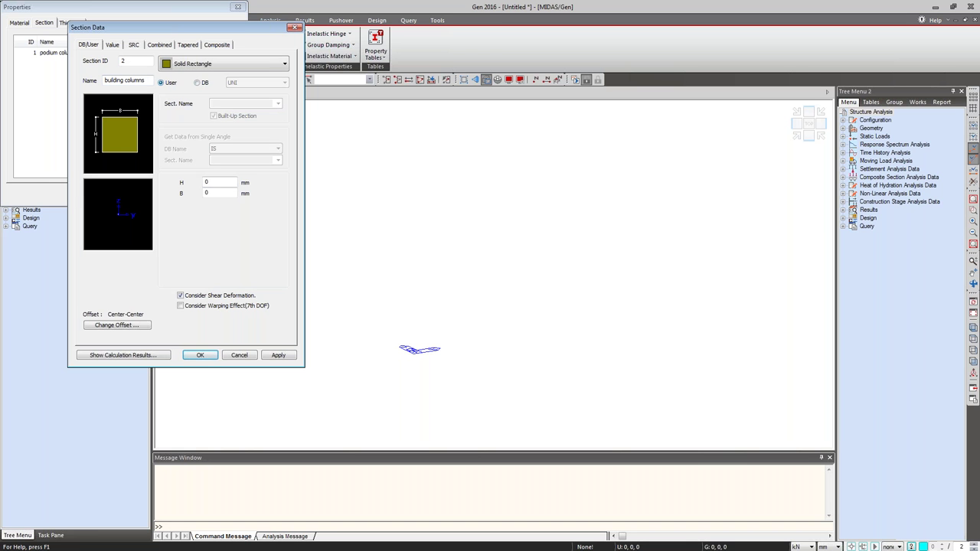
key(Tab)
key(Tab)
text(300)
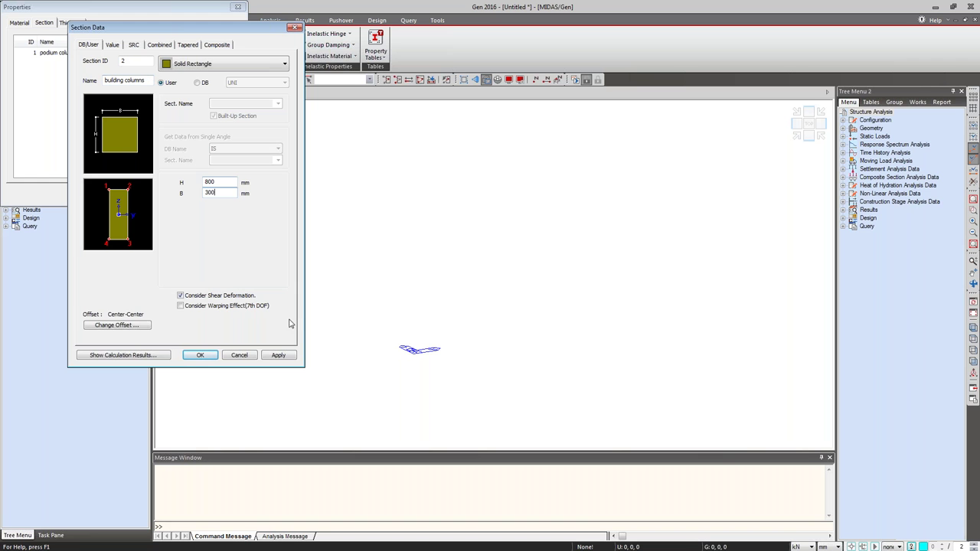
click(278, 355)
Add a 'beams' section, 700 × 230 mm, and cancel importing sections.
drag(105, 80, 143, 82)
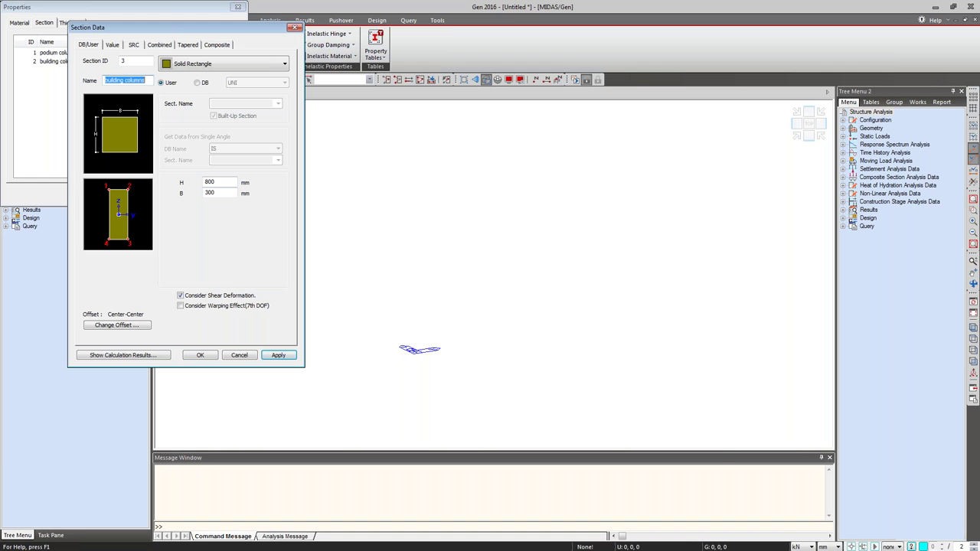
text(beams)
drag(205, 182, 216, 184)
text(700)
drag(204, 192, 216, 193)
text(23)
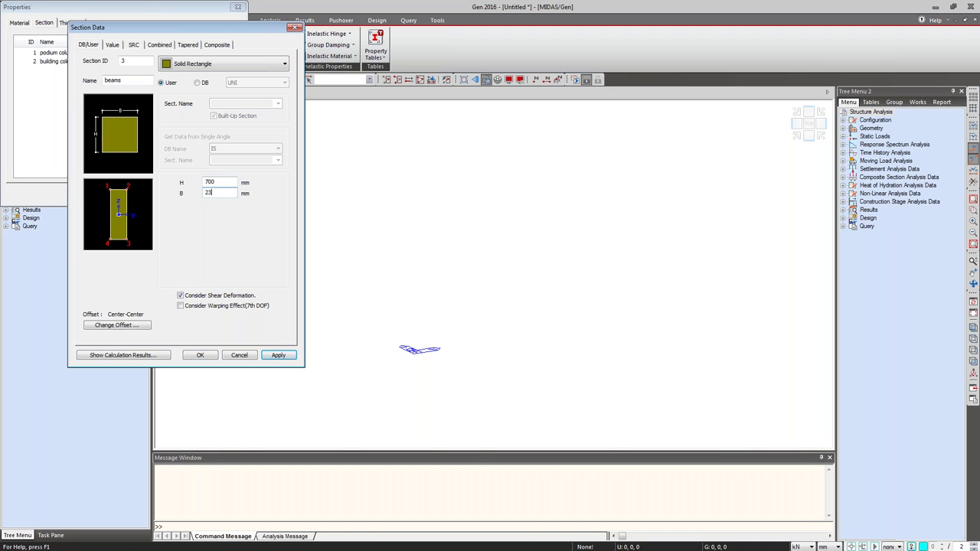
click(217, 354)
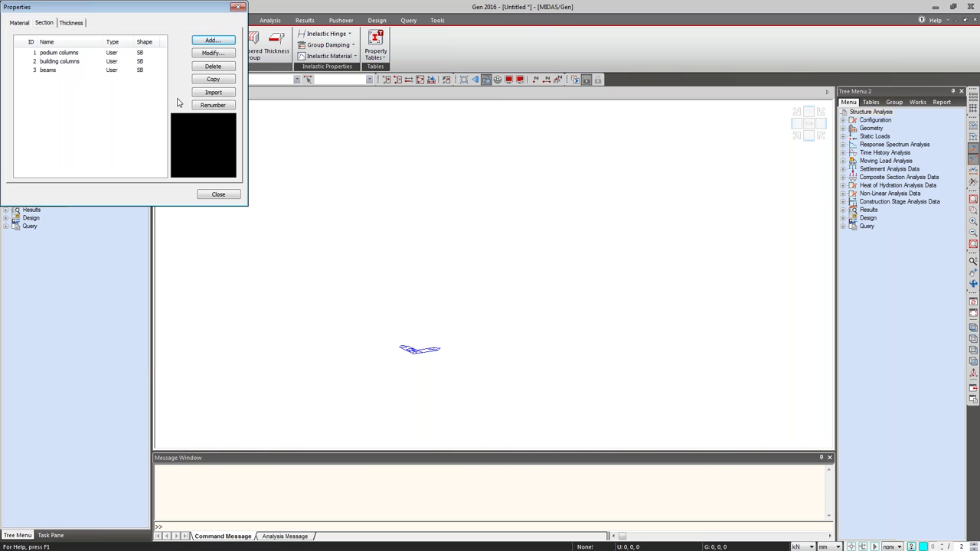
click(211, 93)
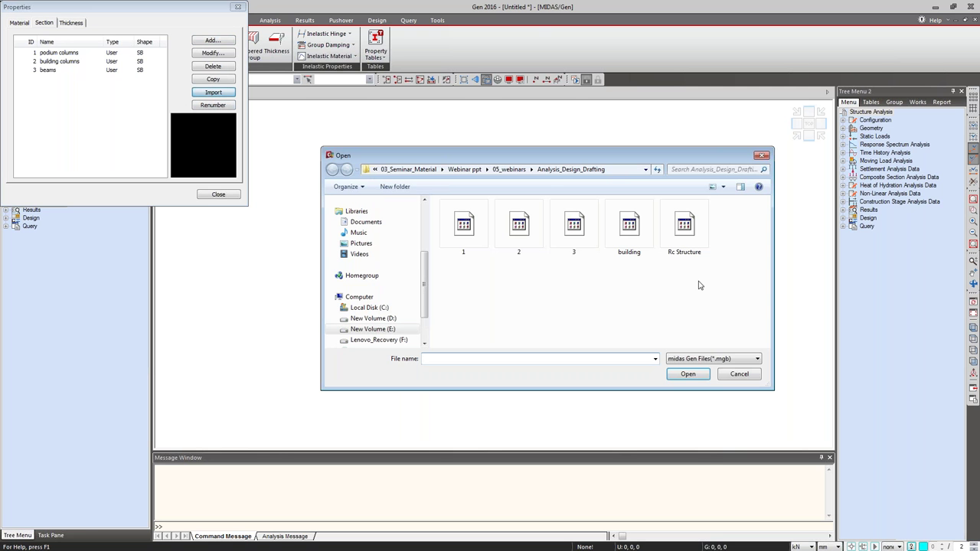
click(760, 156)
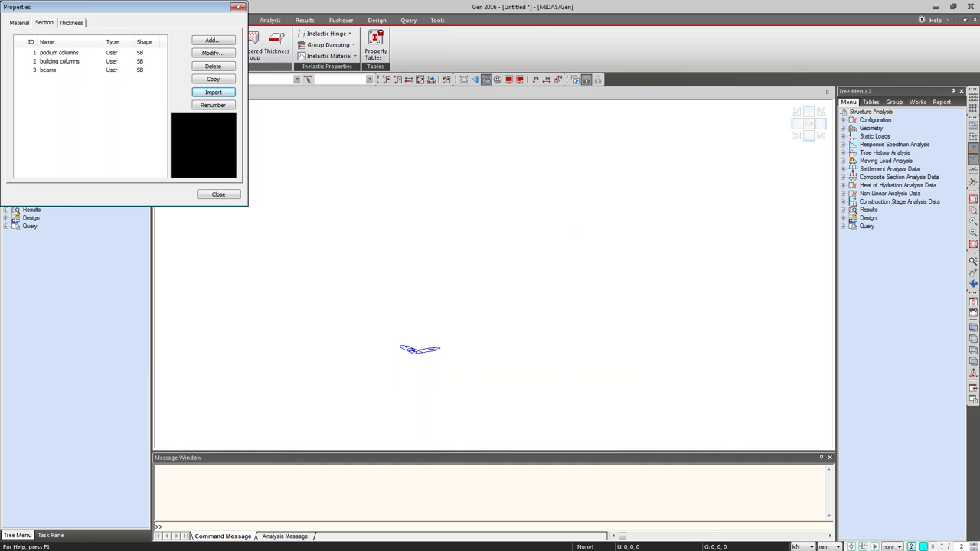
Add plate thickness 1 with 230 mm in-plane and out-of-plane thickness.
click(79, 24)
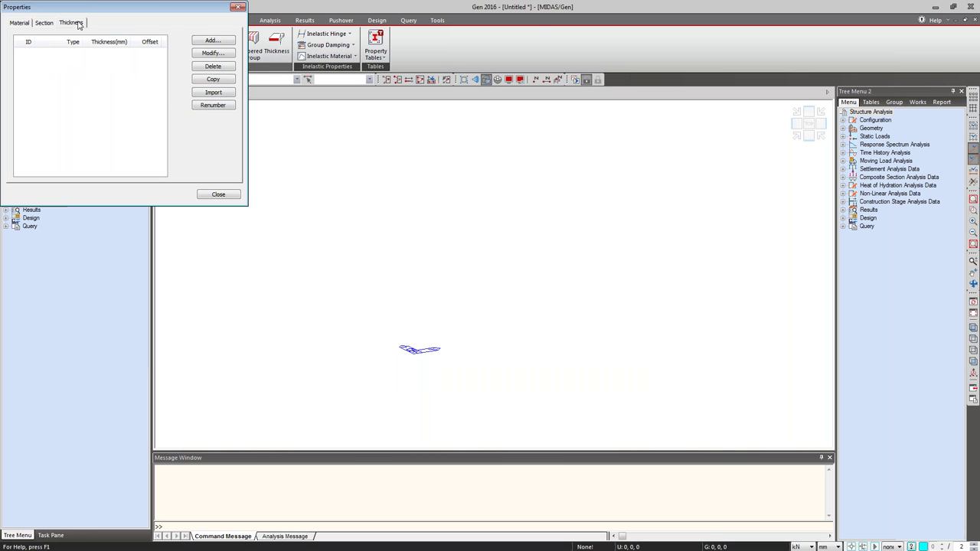
click(213, 42)
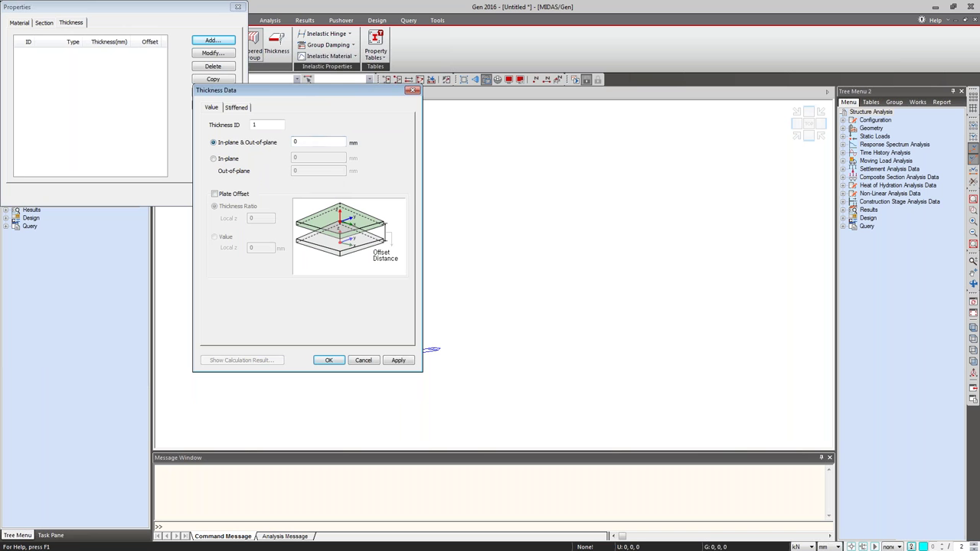
click(297, 141)
text(.2)
key(BackSpace)
key(BackSpace)
key(BackSpace)
text(230)
click(323, 362)
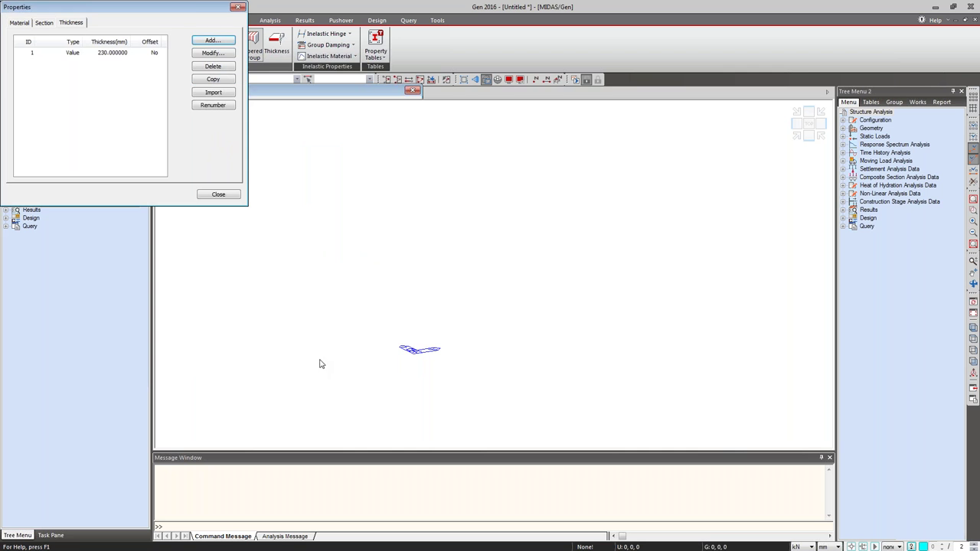
Close the properties window and switch the length unit back to metres.
click(238, 7)
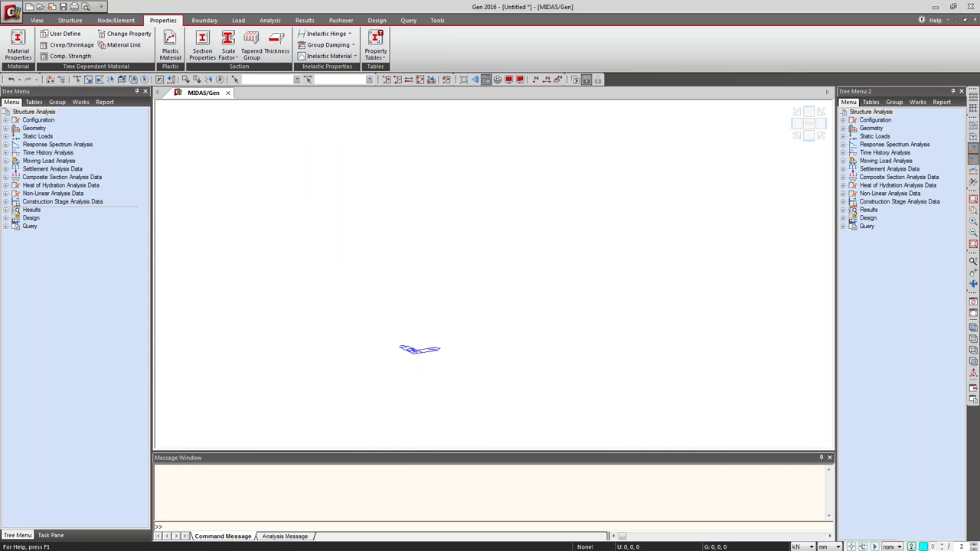
click(835, 546)
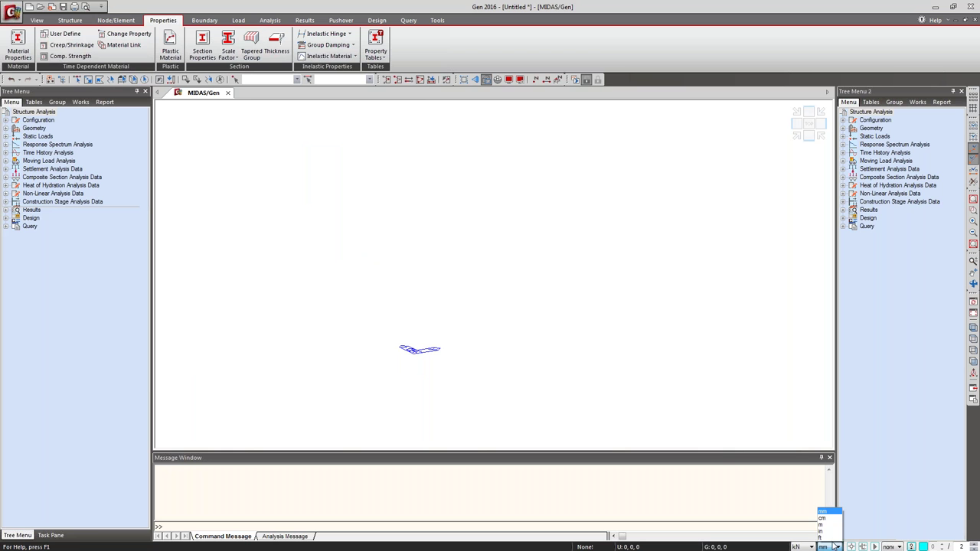
click(823, 524)
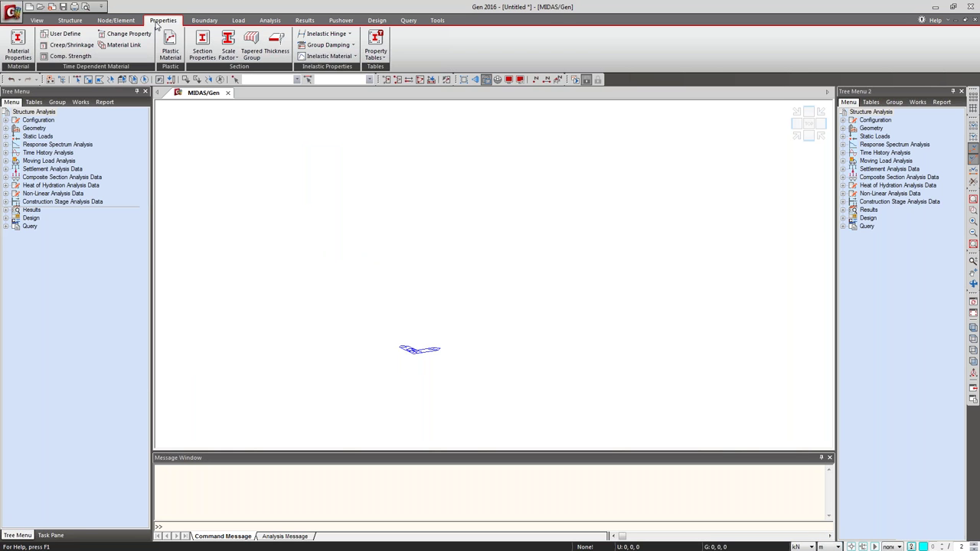
click(122, 21)
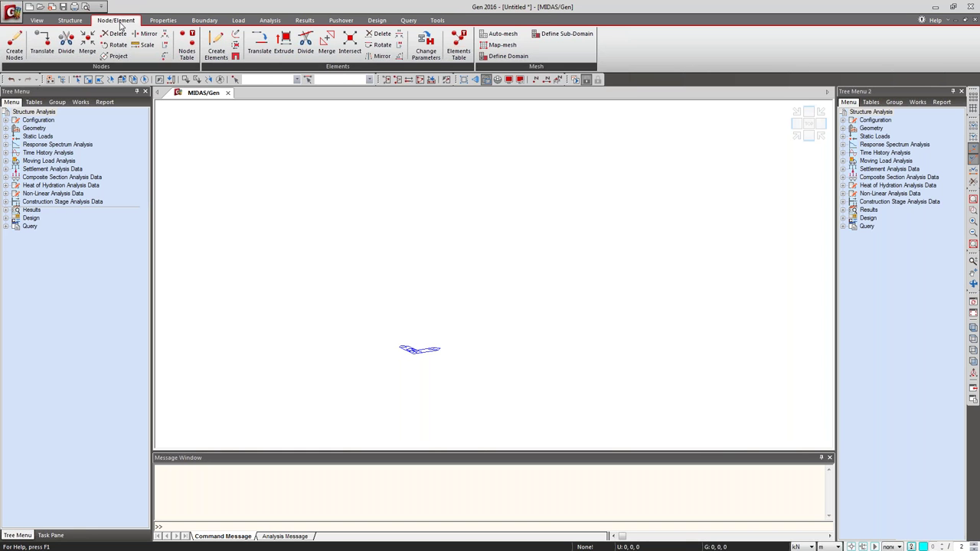
Create node 1 at 0, 0, 0, select it, and close the node tool.
click(14, 44)
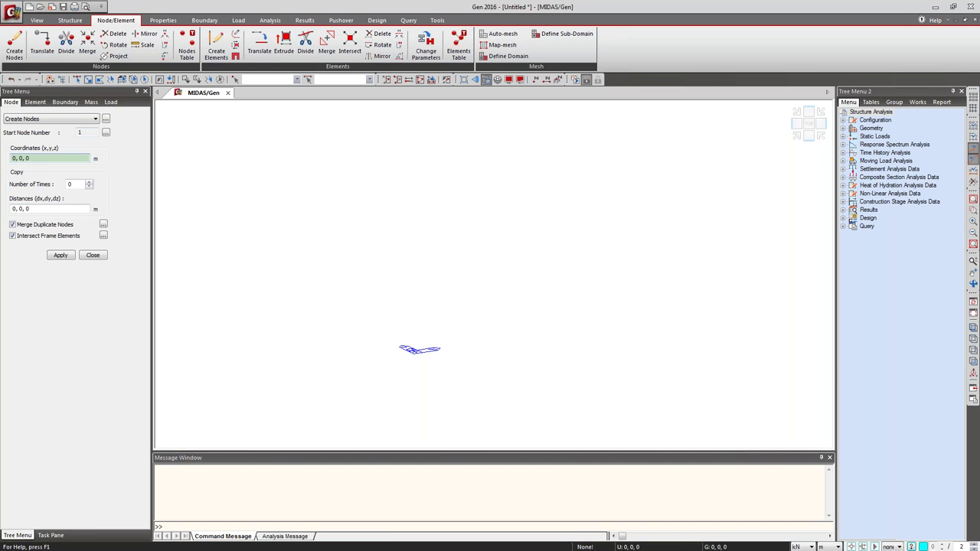
click(64, 258)
click(77, 80)
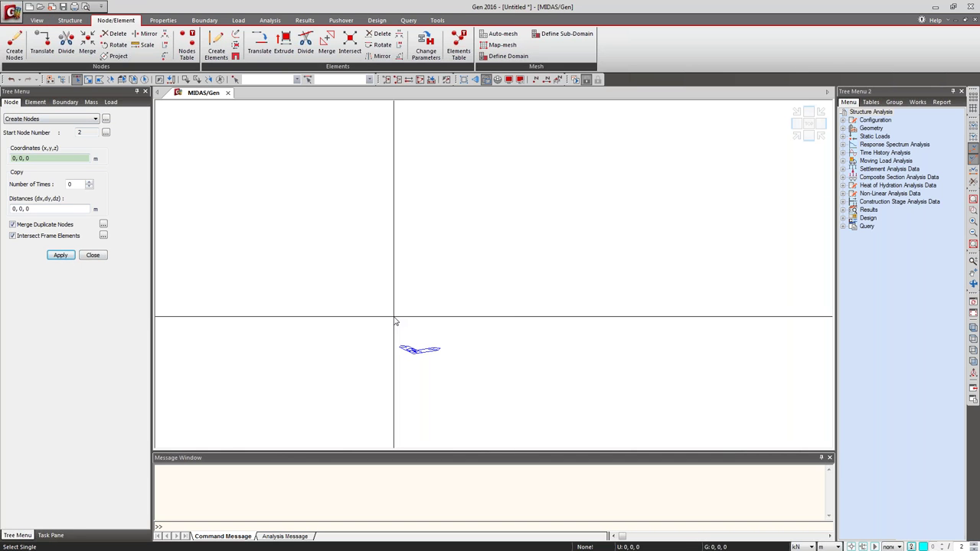
click(390, 350)
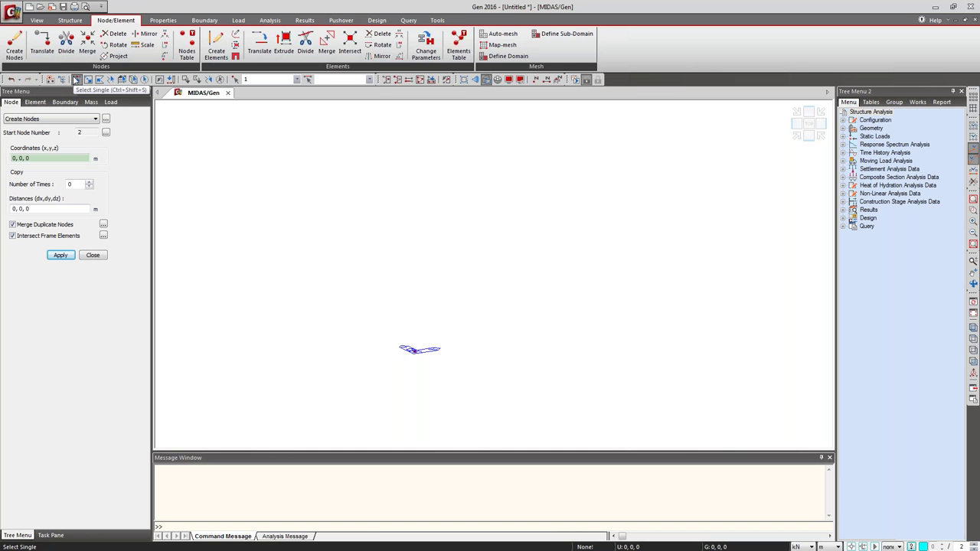
click(76, 80)
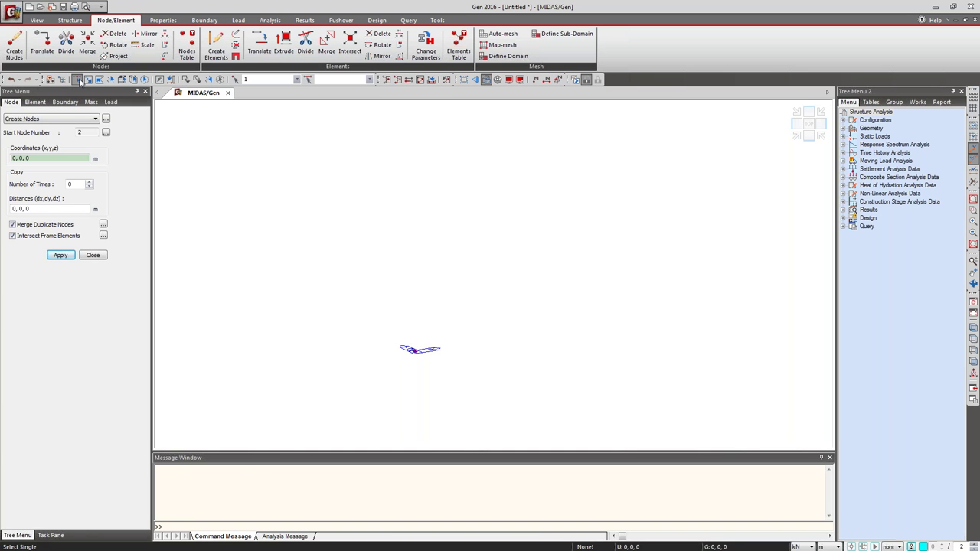
click(91, 257)
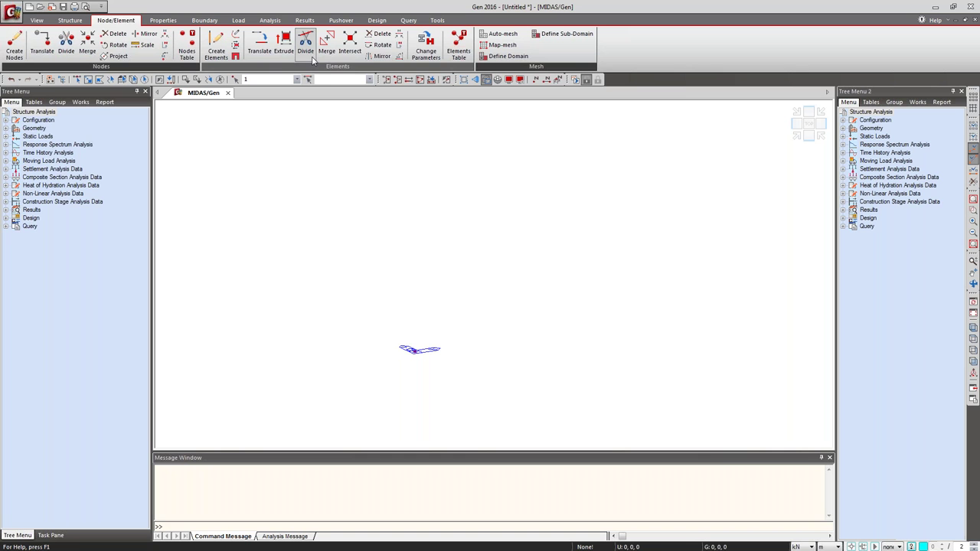
Configure a Node→Line extrusion with M30, section 'beams' and a 4 m x distance.
click(286, 48)
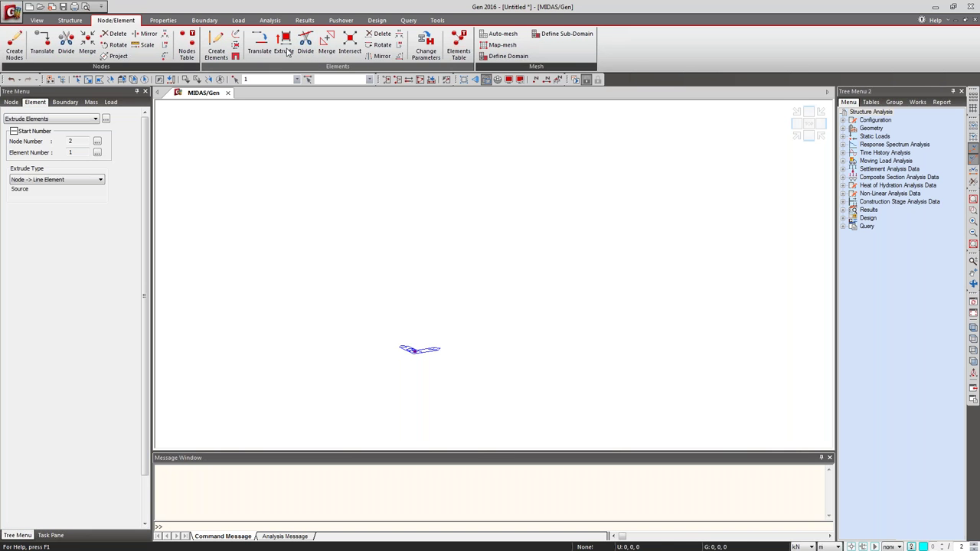
click(56, 180)
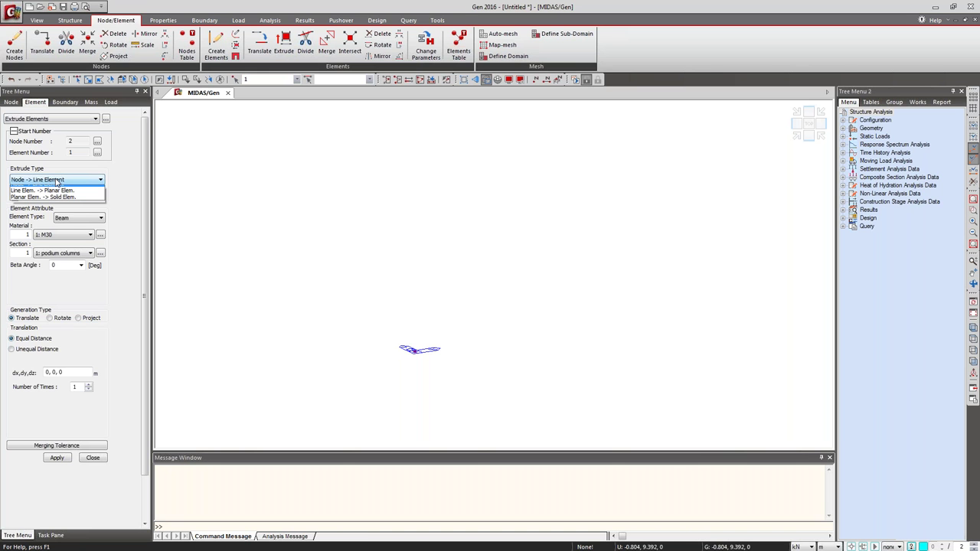
click(56, 181)
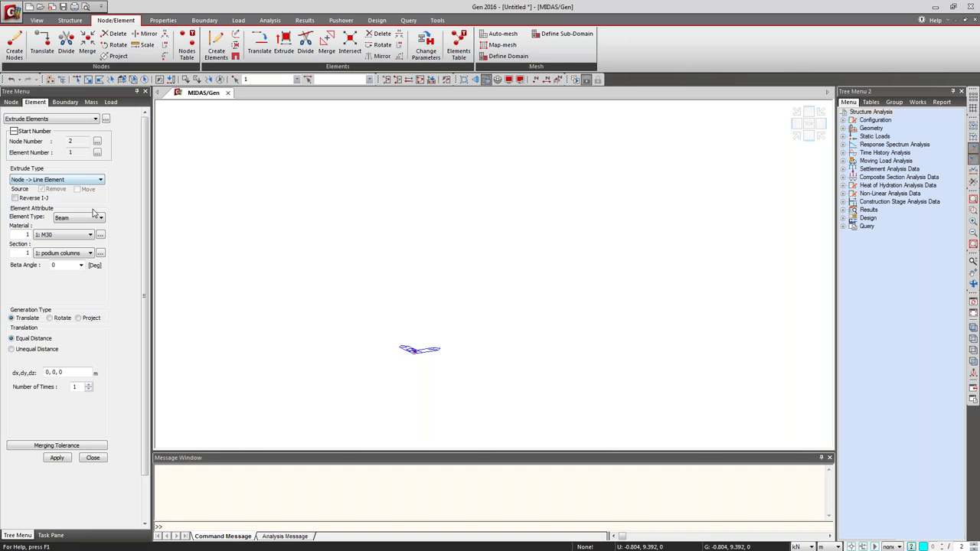
click(61, 236)
click(61, 239)
click(74, 253)
click(70, 276)
click(66, 372)
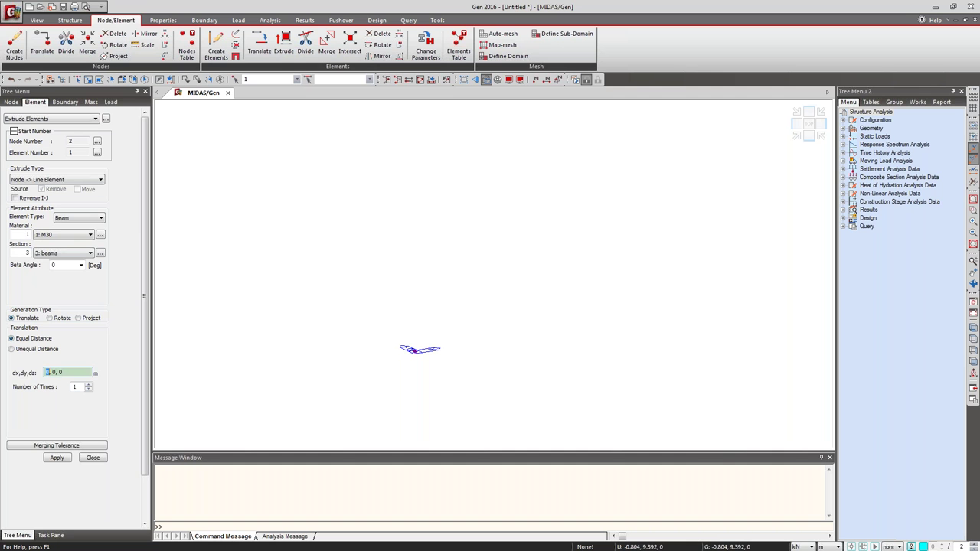
text(4)
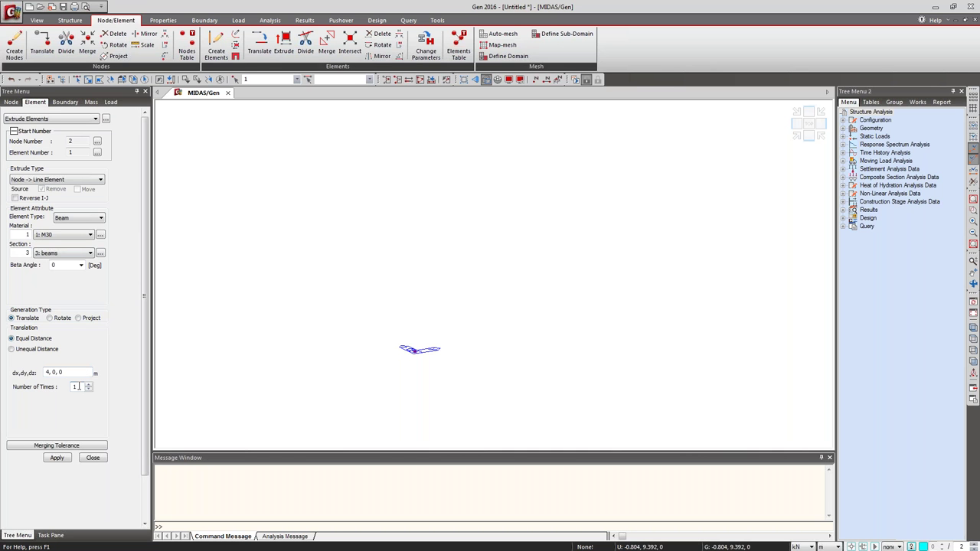
Extrude 14 beams at 4 m along x and colour elements by section.
click(57, 457)
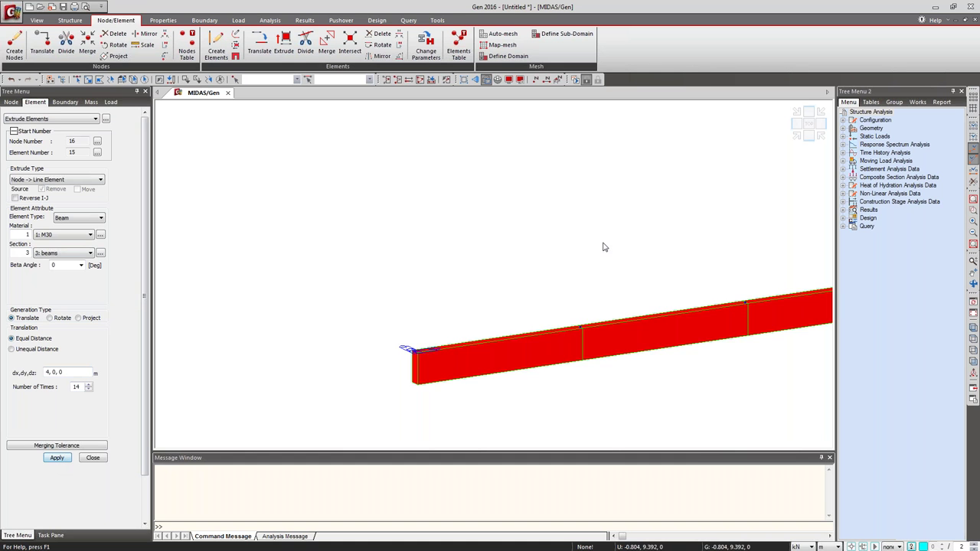
click(796, 133)
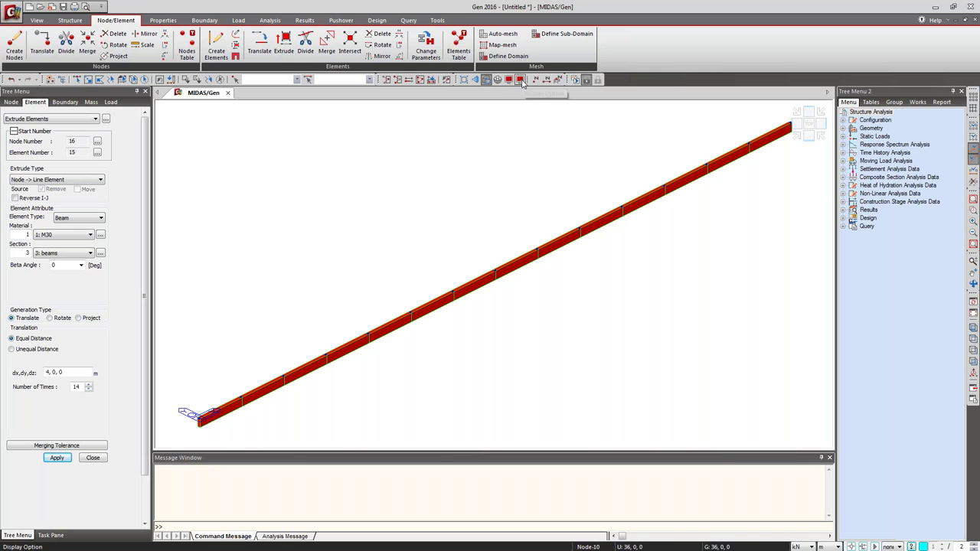
click(521, 80)
click(482, 194)
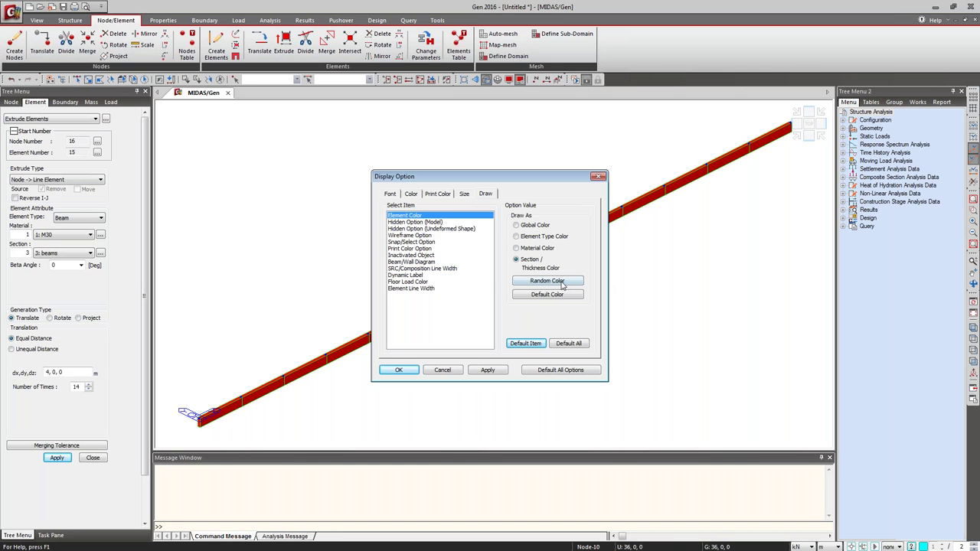
click(486, 370)
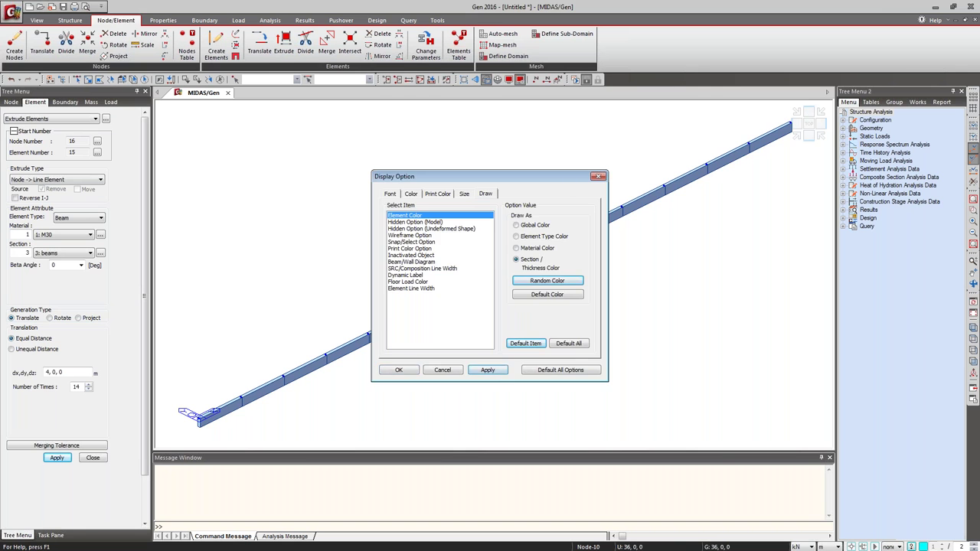
click(599, 177)
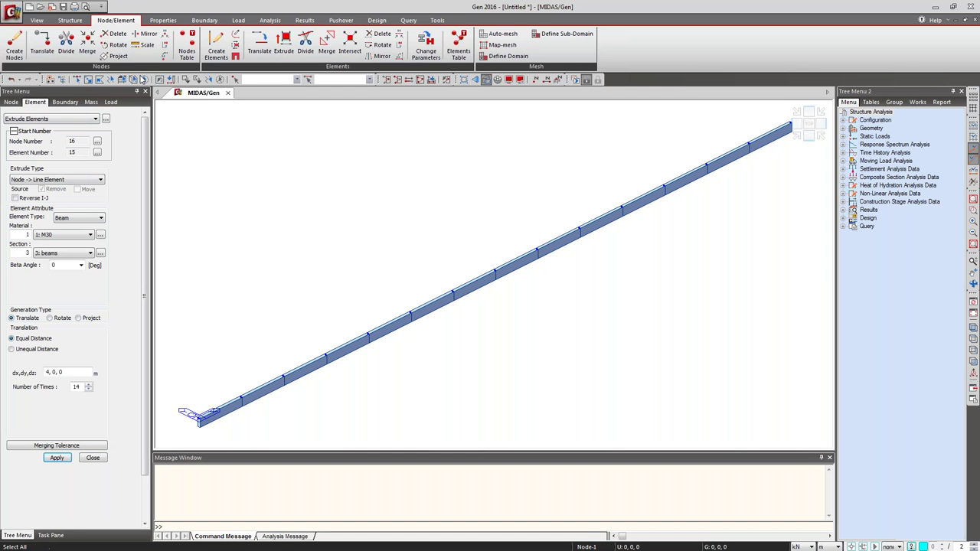
click(143, 80)
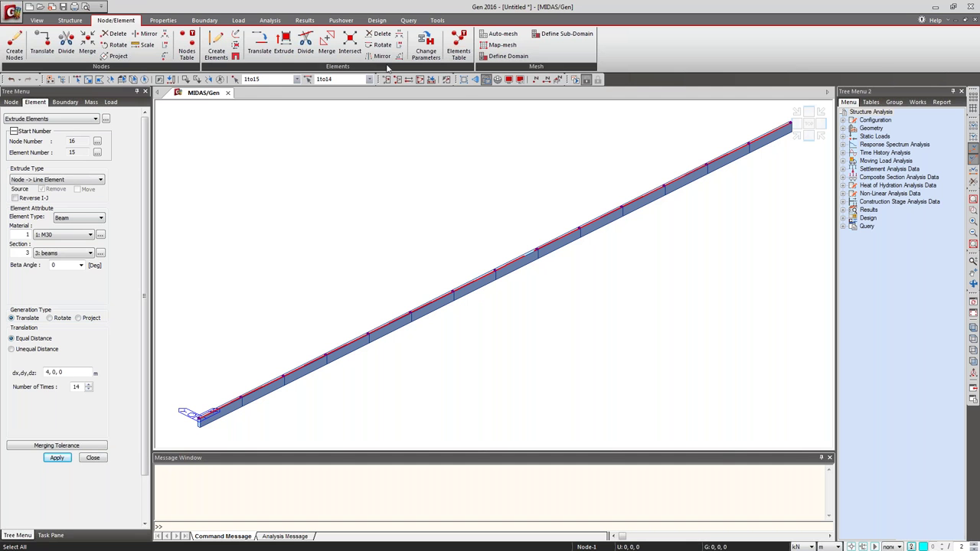
Extrude the beam row along y at unequal distances 2@4,6,4,6,2@4.
click(77, 237)
click(70, 384)
click(33, 350)
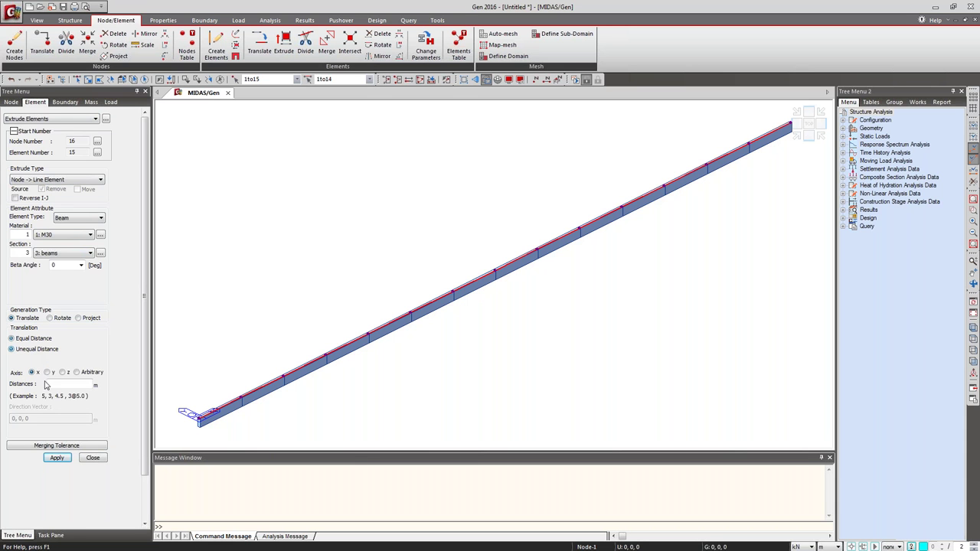
click(48, 372)
click(53, 384)
text(2@4,6,4,6,2@4)
click(57, 457)
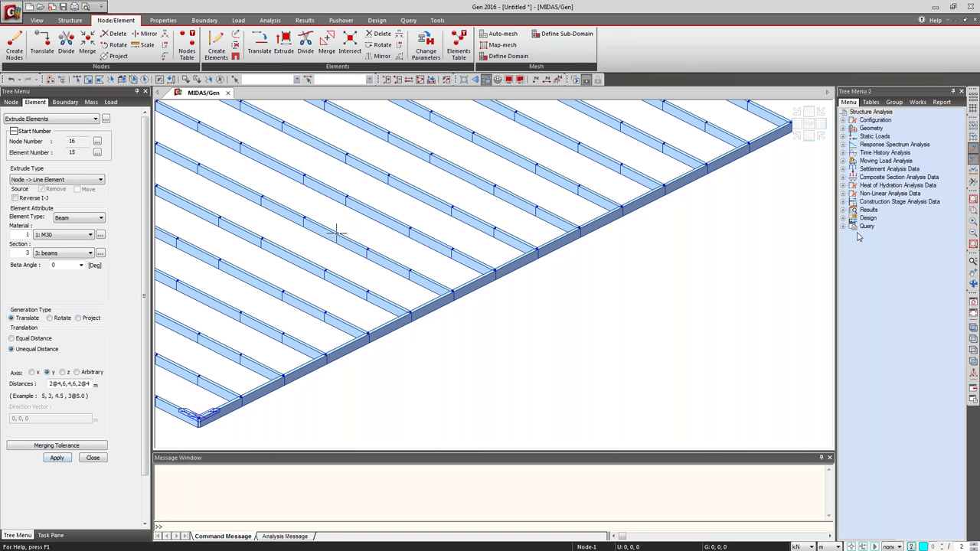
click(820, 112)
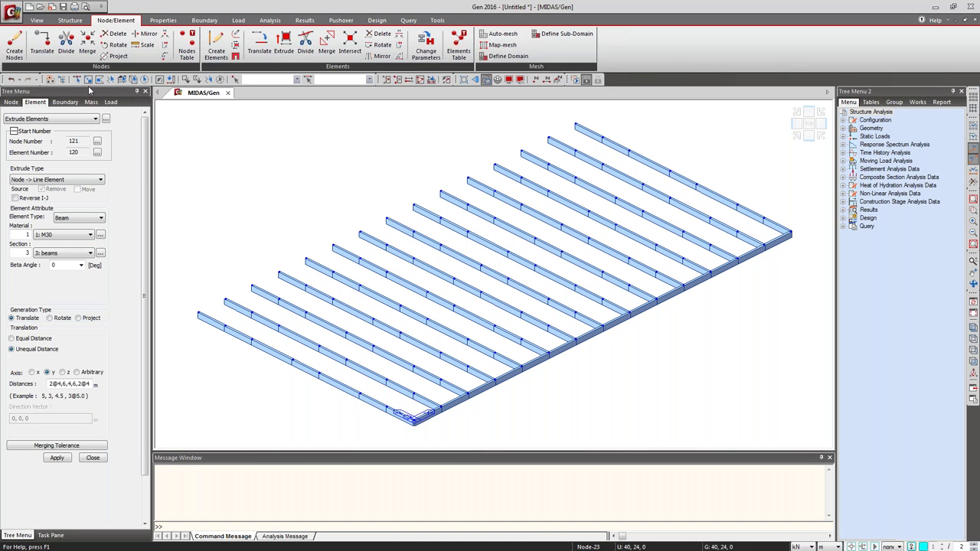
Copy the bottom beam row along y at 2@4, 6, 4, 6, 2@4 m, intersecting and copying attributes.
click(809, 123)
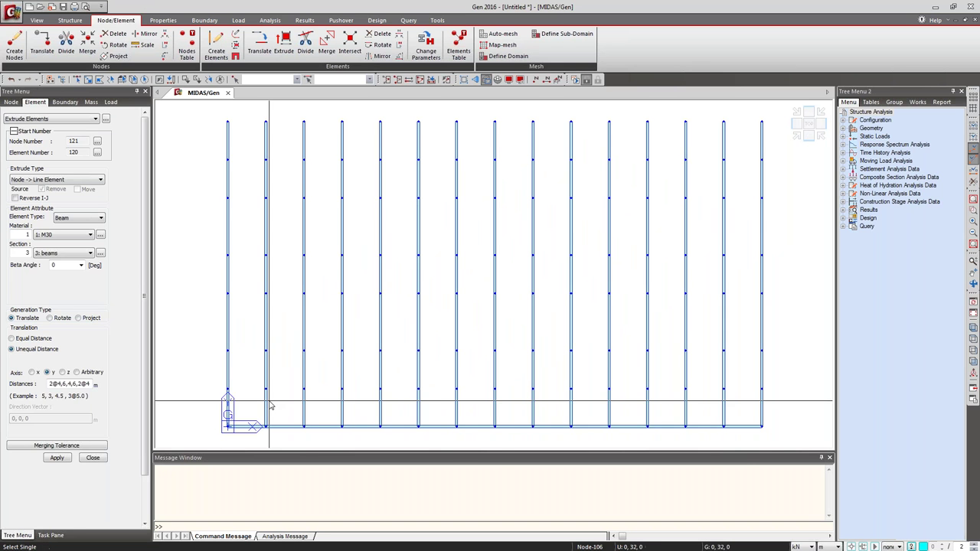
drag(211, 414, 774, 452)
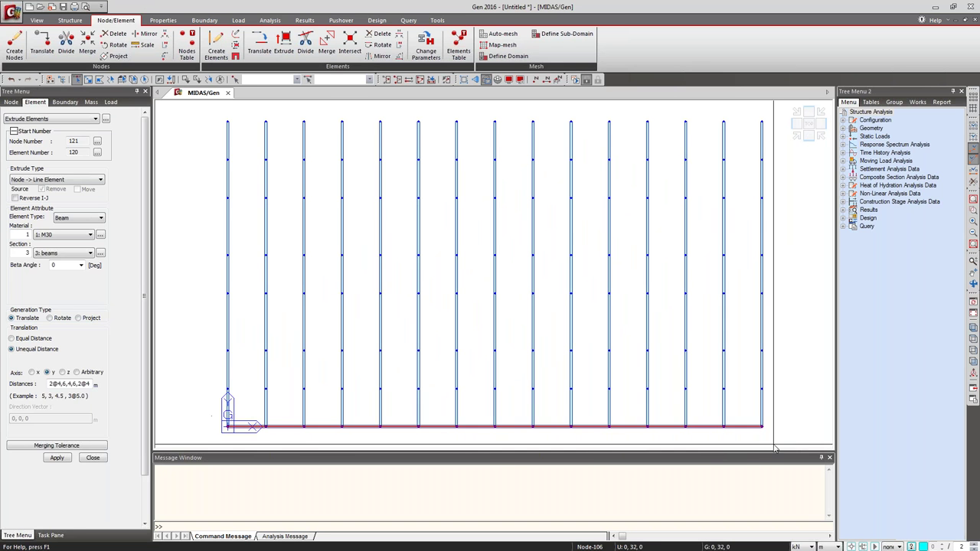
click(259, 48)
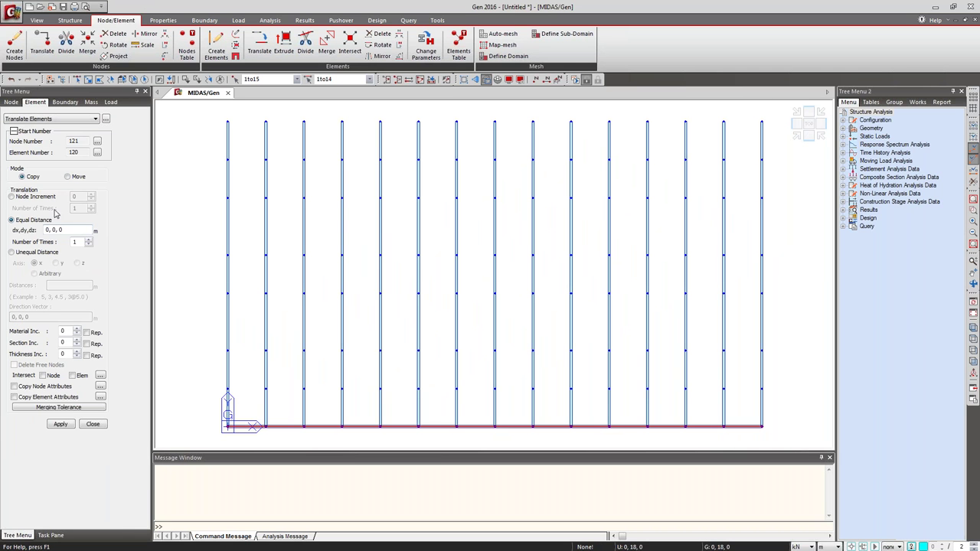
double_click(53, 230)
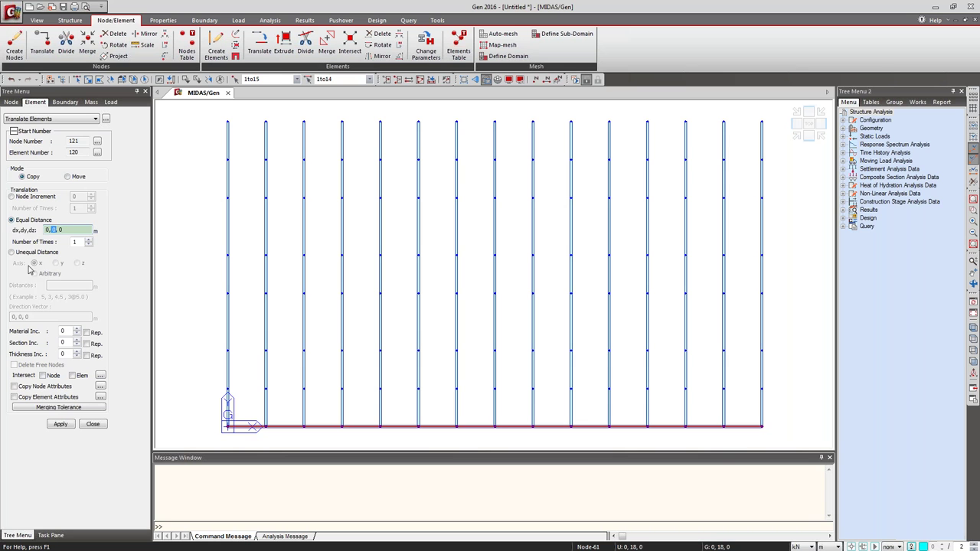
click(30, 253)
click(56, 262)
click(61, 285)
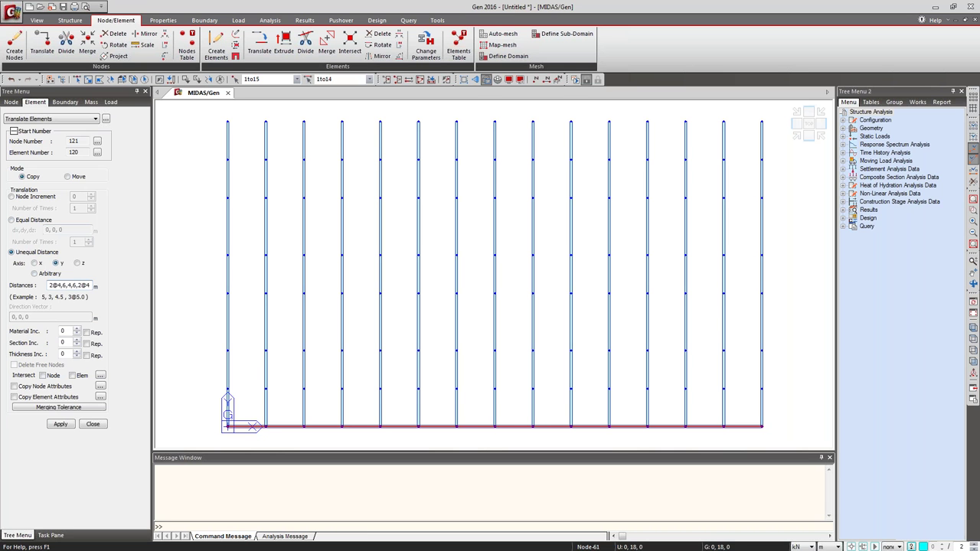
click(42, 375)
click(80, 377)
click(44, 387)
click(46, 397)
click(61, 425)
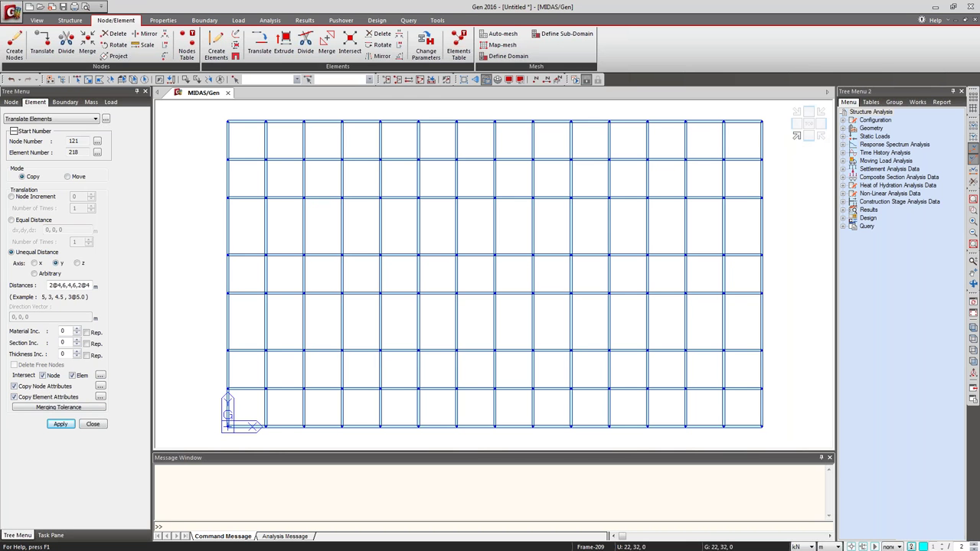
Window-select the top, left, bottom and right edge bays of the beam grid.
click(77, 80)
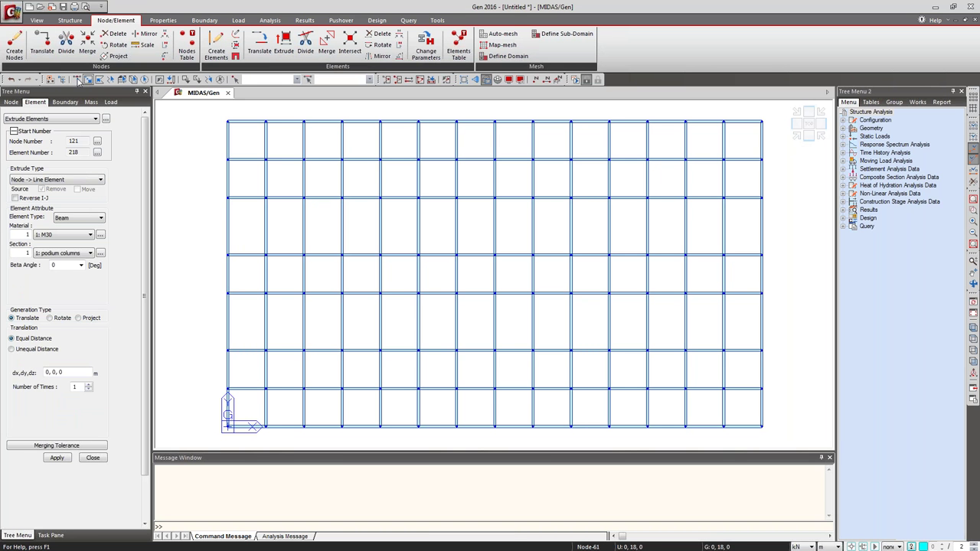
click(77, 81)
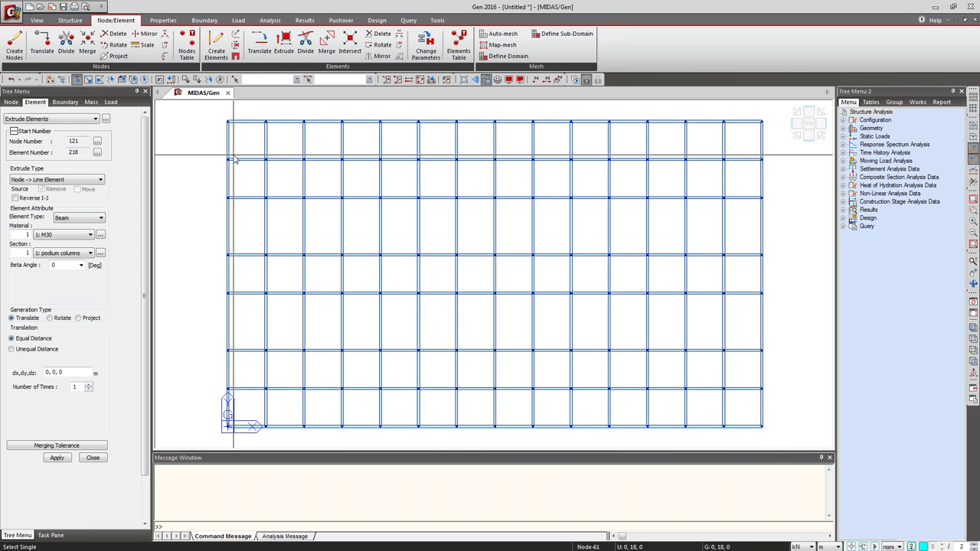
drag(191, 116, 218, 176)
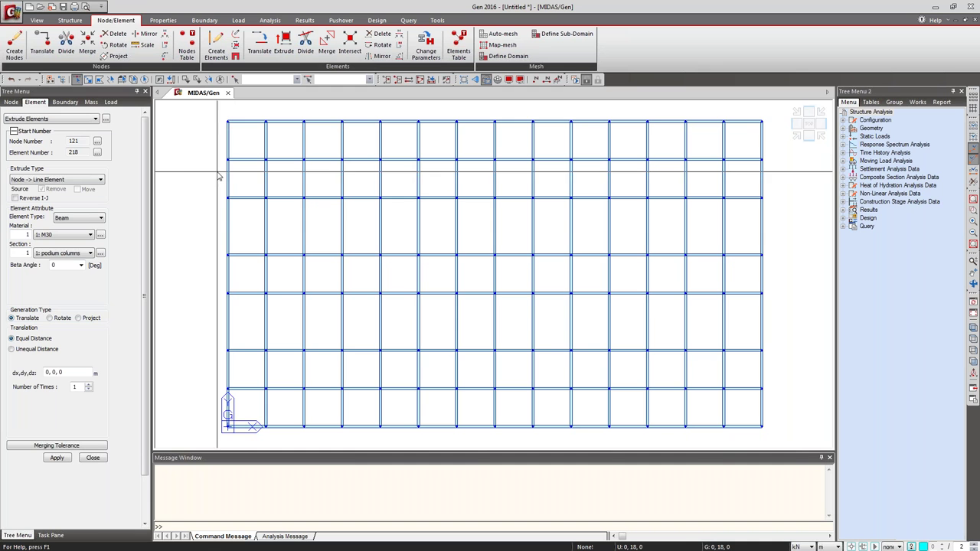
click(89, 80)
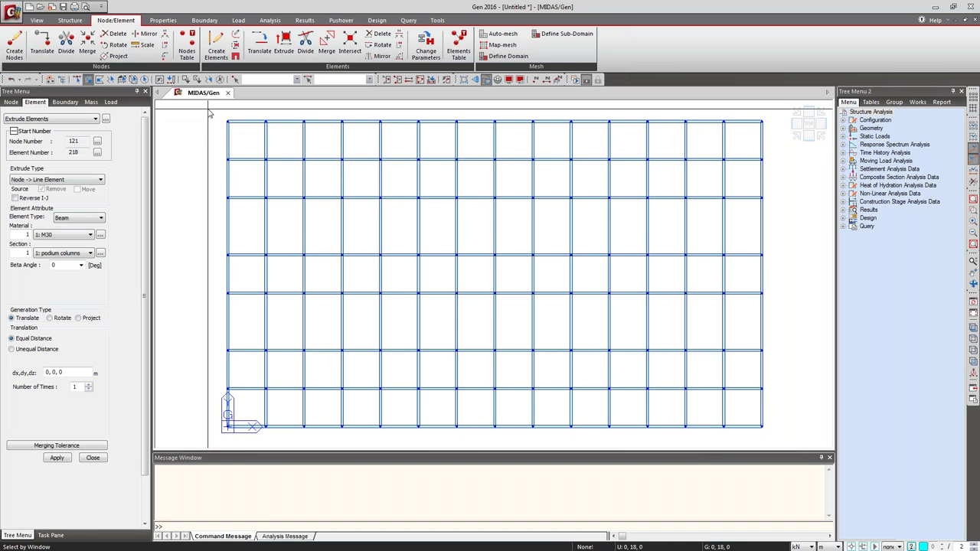
drag(817, 203, 773, 176)
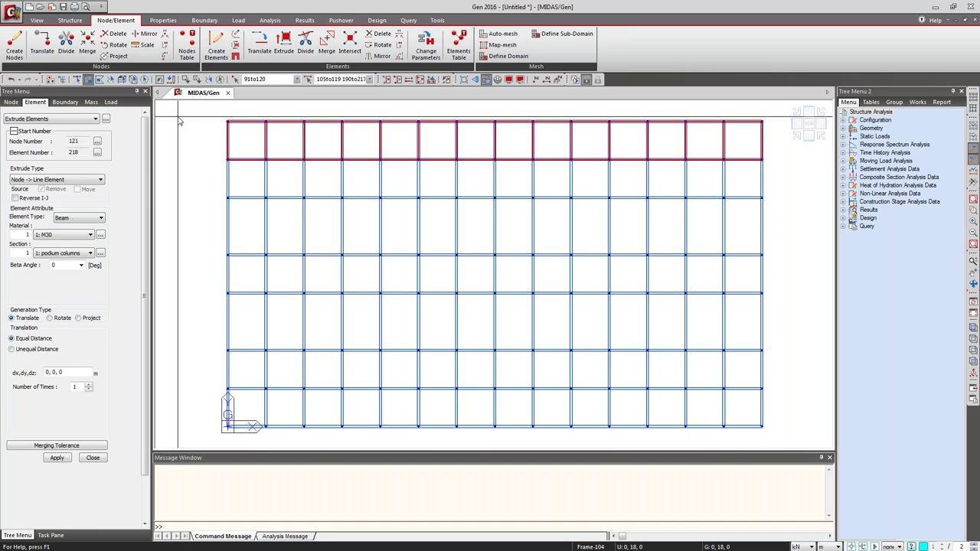
drag(218, 114, 279, 447)
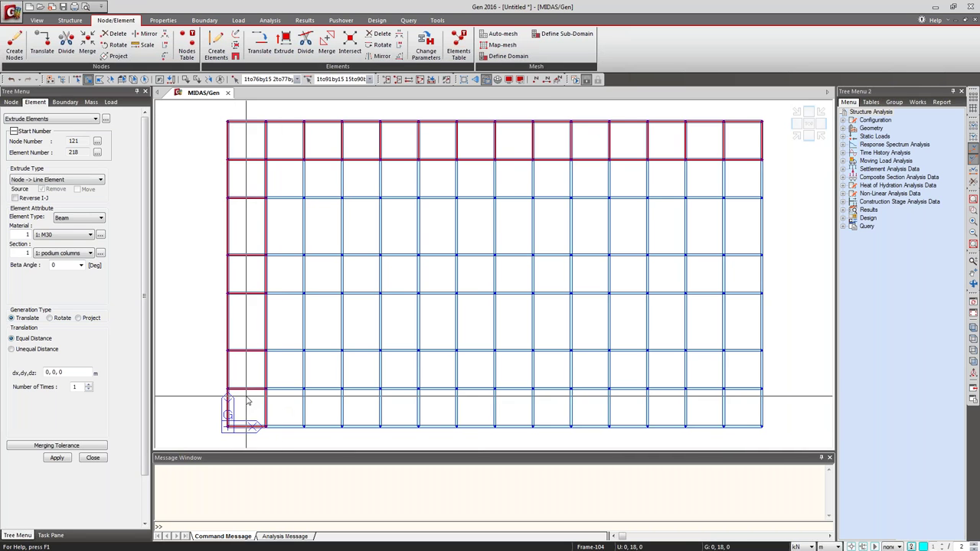
drag(775, 447, 214, 380)
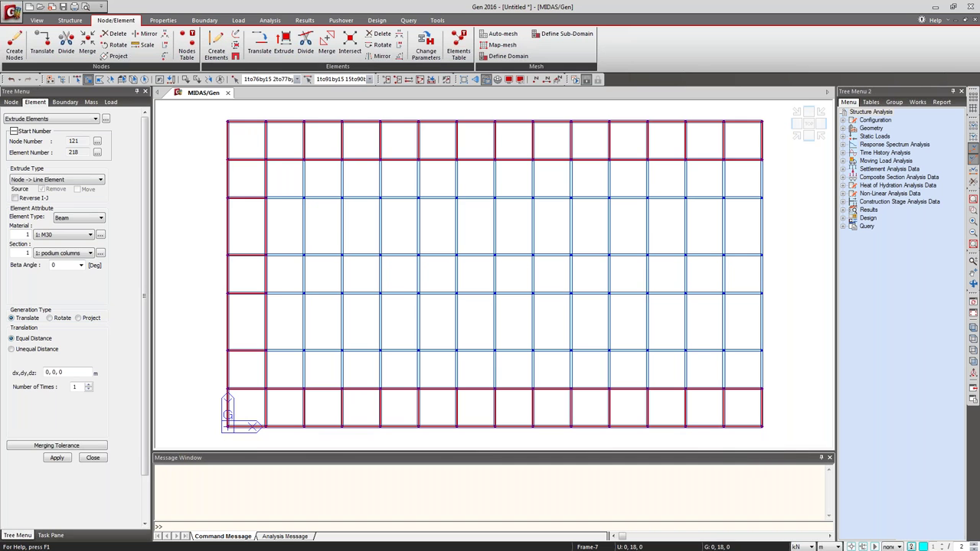
drag(704, 111, 780, 443)
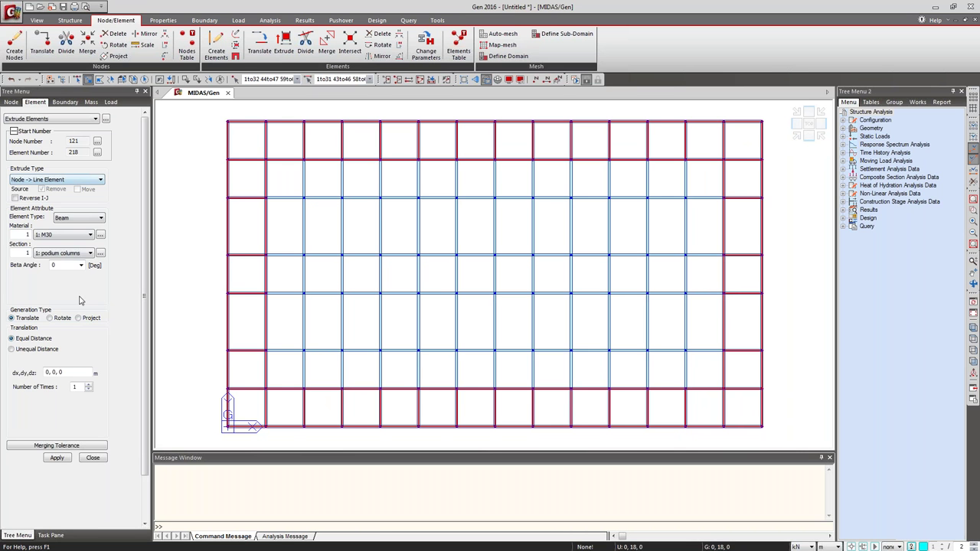
Extrude the selected nodes by 0,0,-3 into M35 columns with the podium columns section.
click(76, 237)
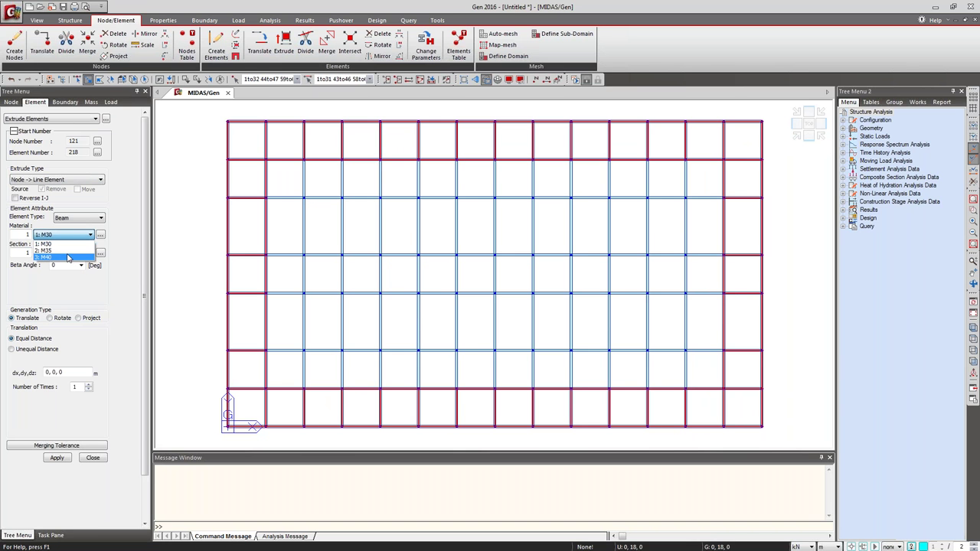
click(66, 251)
click(67, 252)
click(62, 264)
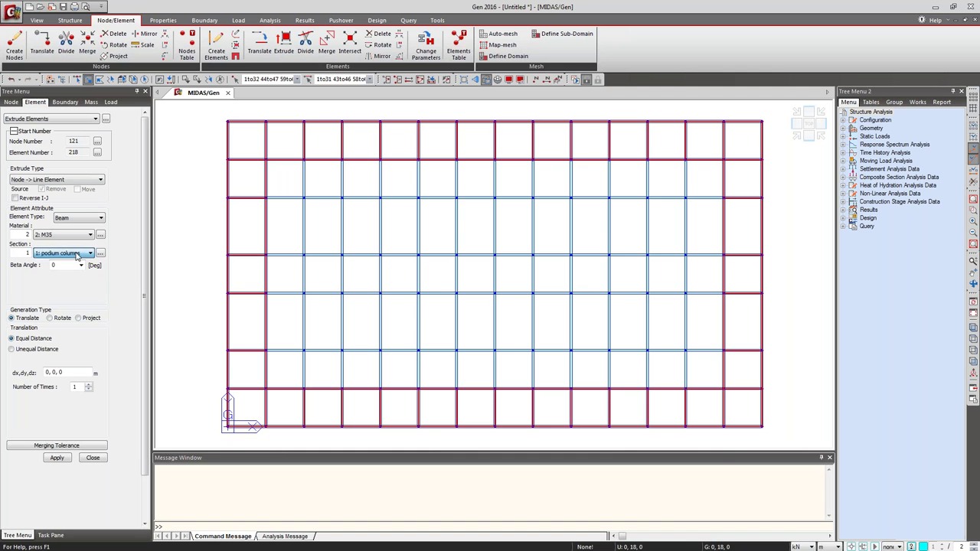
click(59, 373)
double_click(65, 372)
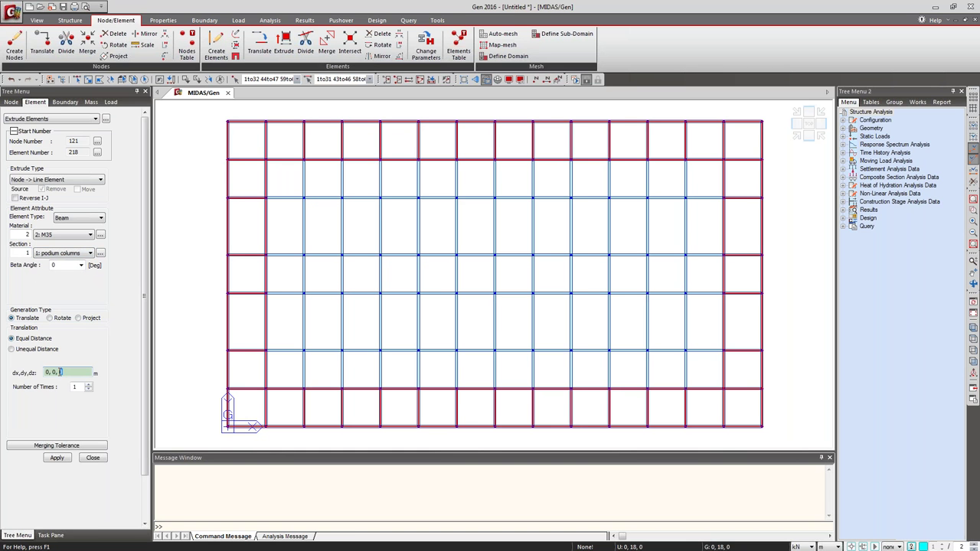
text(-3)
click(55, 457)
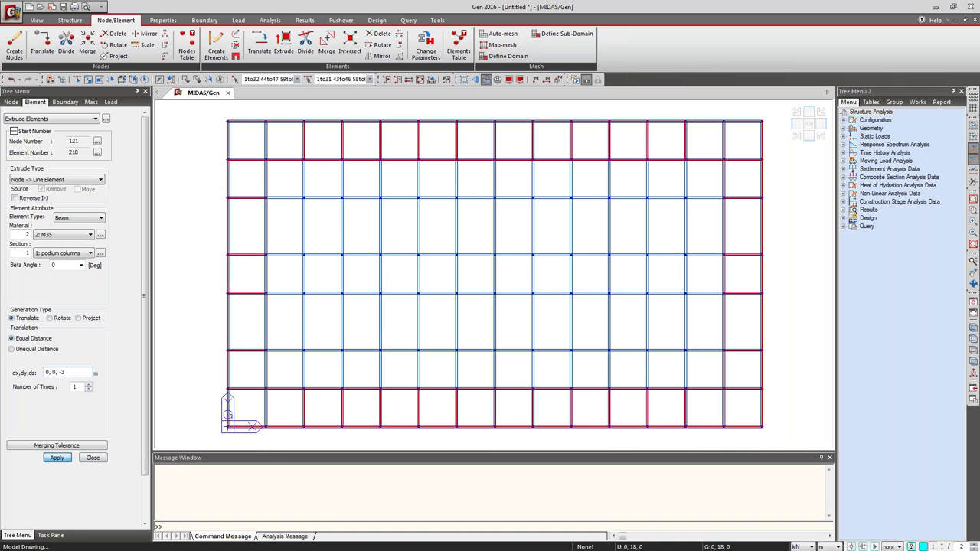
click(796, 136)
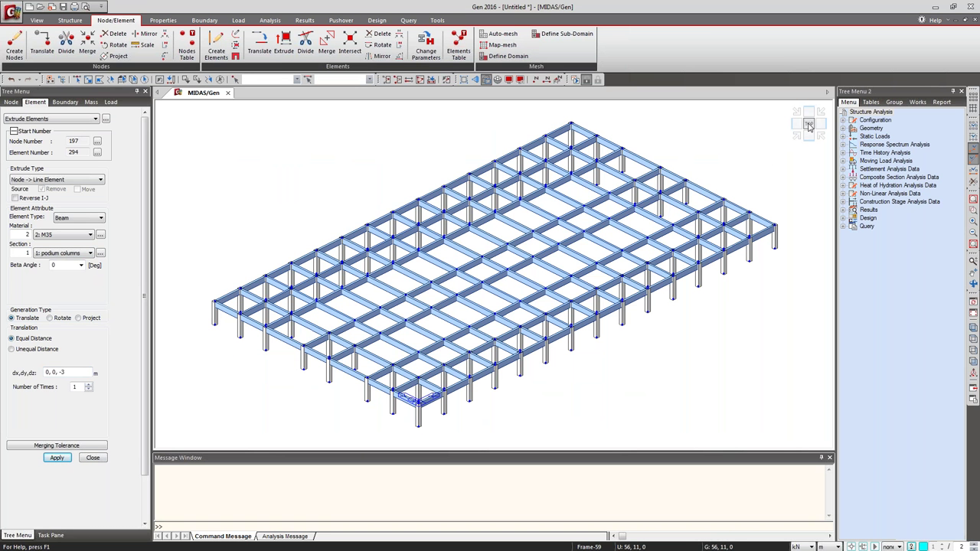
click(808, 126)
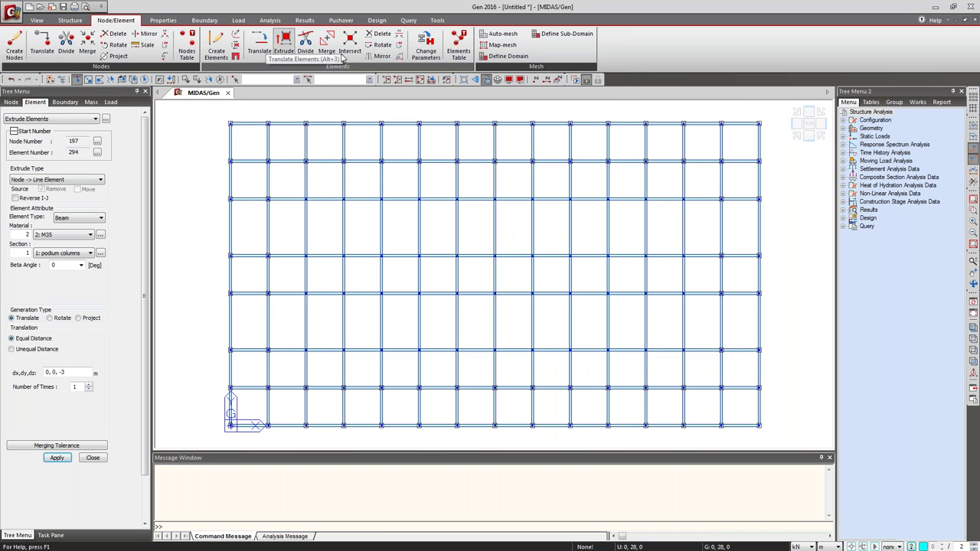
Set Extrude Elements to Line→Planar with the Wall element type.
click(82, 180)
click(77, 196)
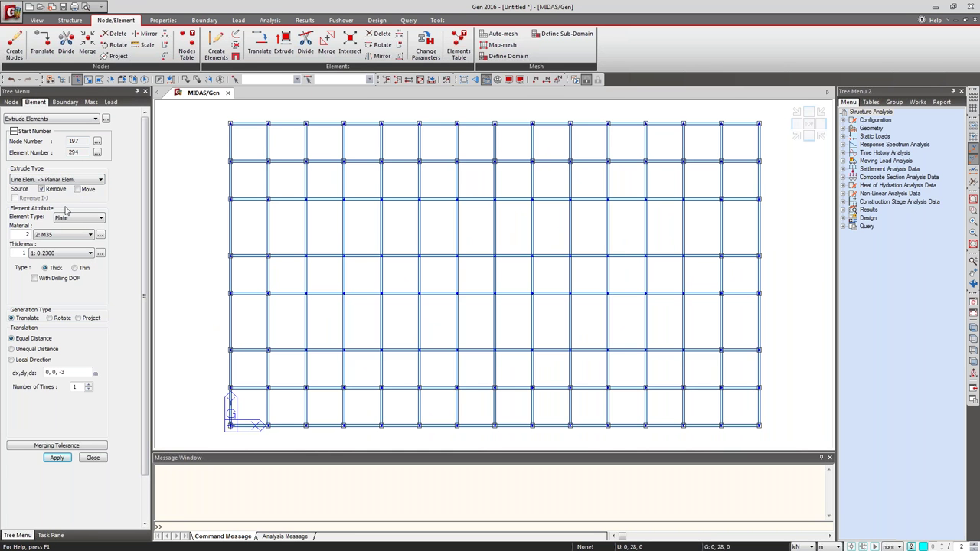
click(81, 219)
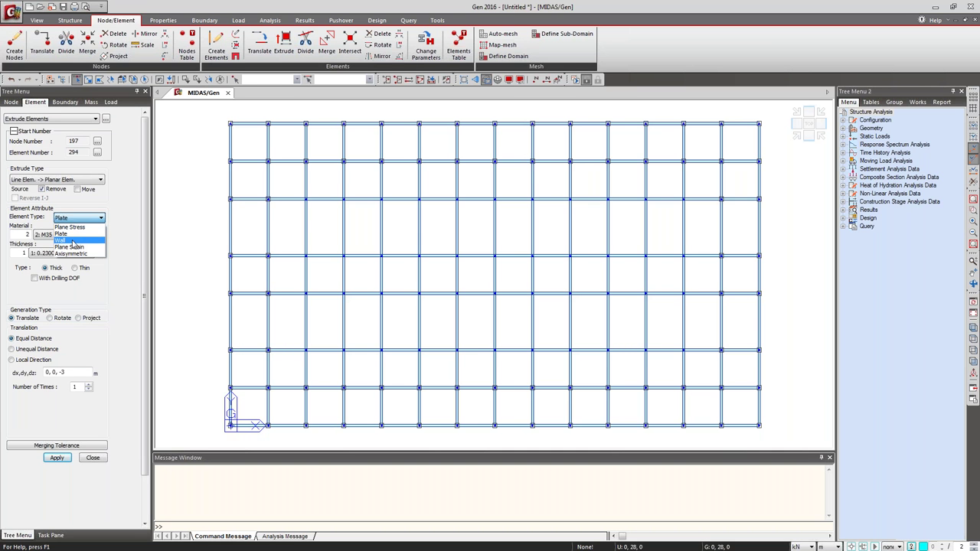
click(73, 241)
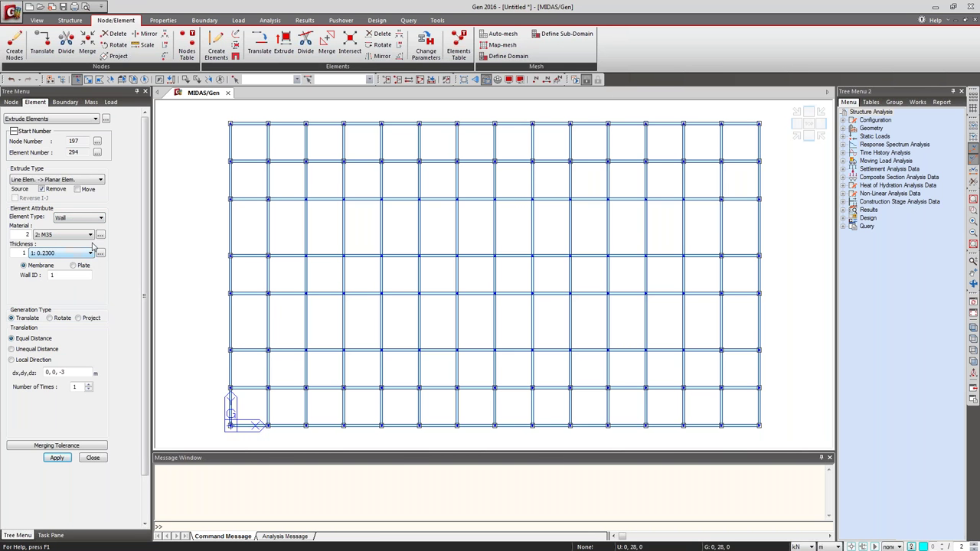
click(41, 265)
click(91, 222)
click(44, 258)
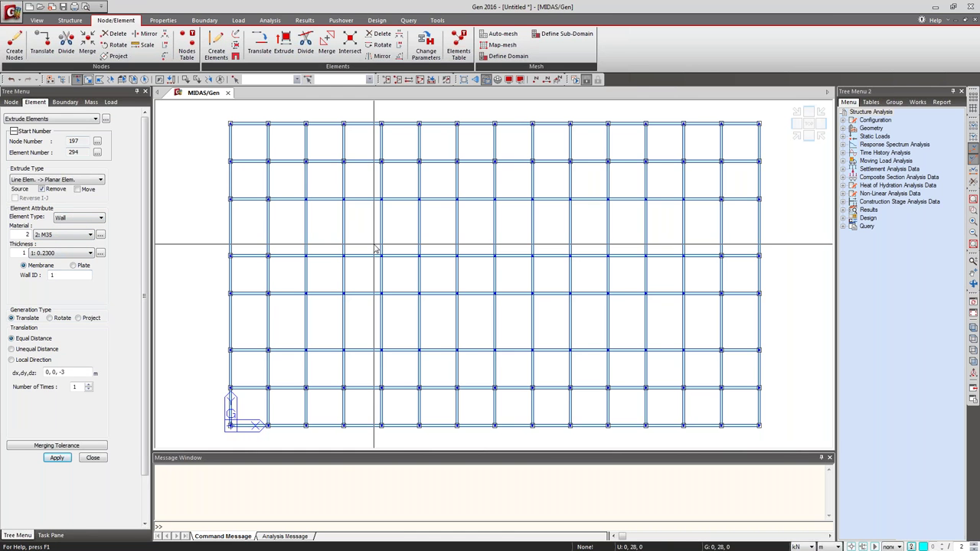
Extrude three selected beams 3 m down into 0.2300-thick M35 walls.
click(475, 199)
click(474, 350)
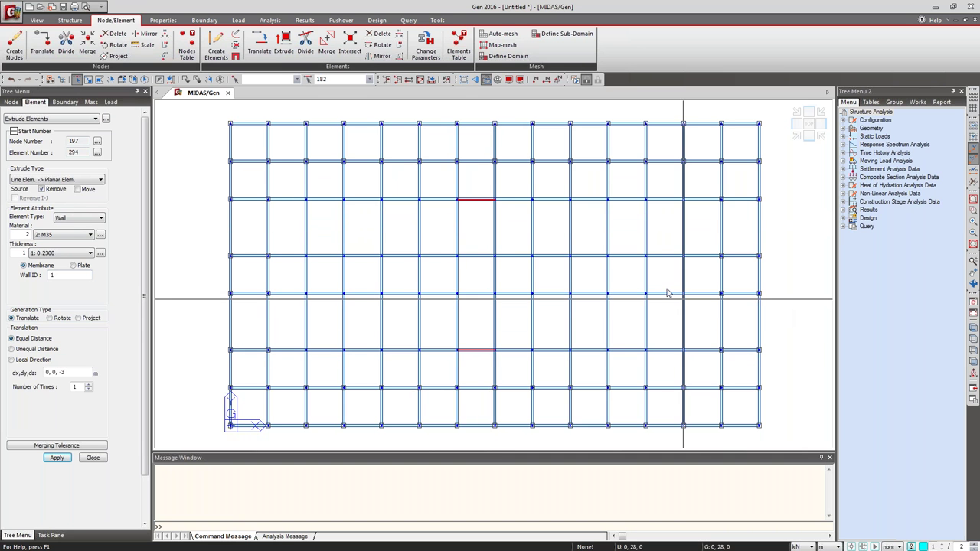
click(683, 275)
click(306, 275)
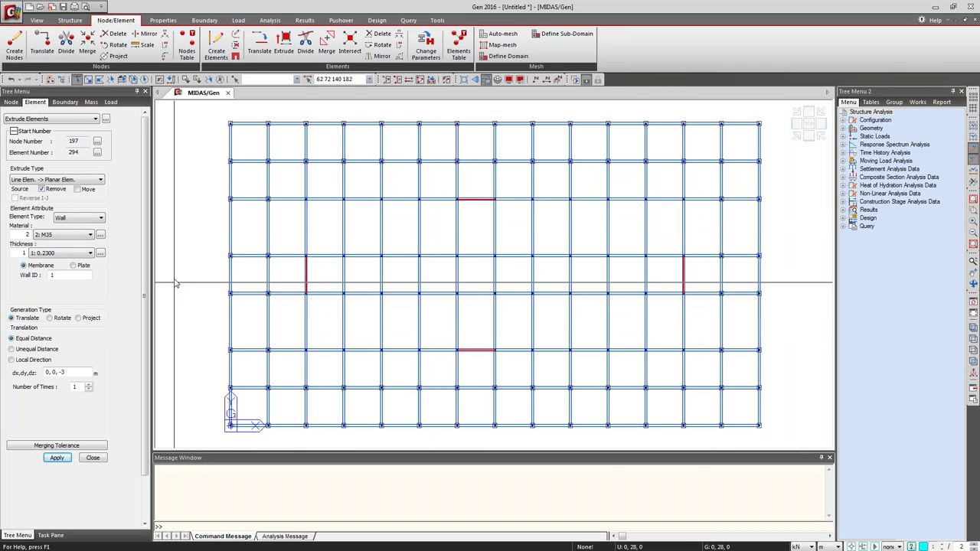
click(480, 354)
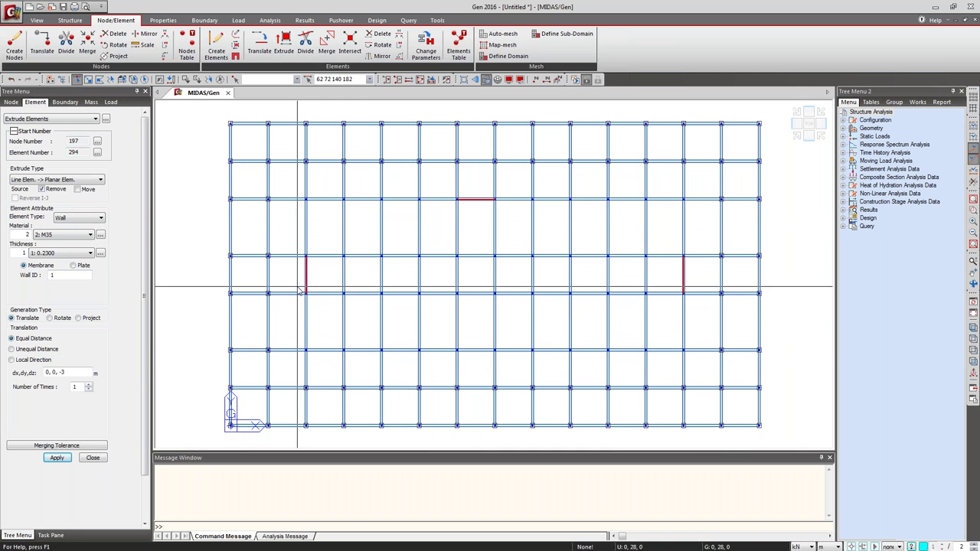
drag(142, 210, 144, 260)
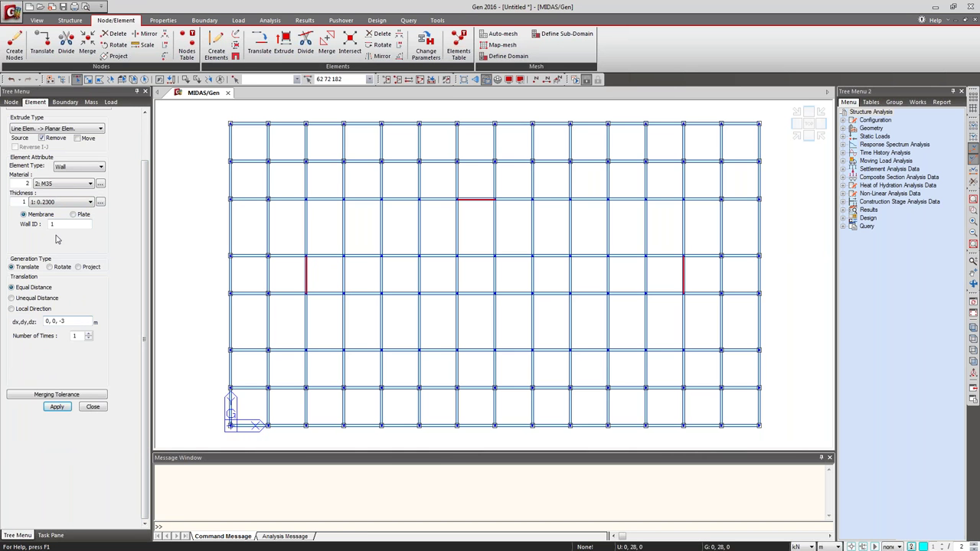
click(51, 202)
click(50, 211)
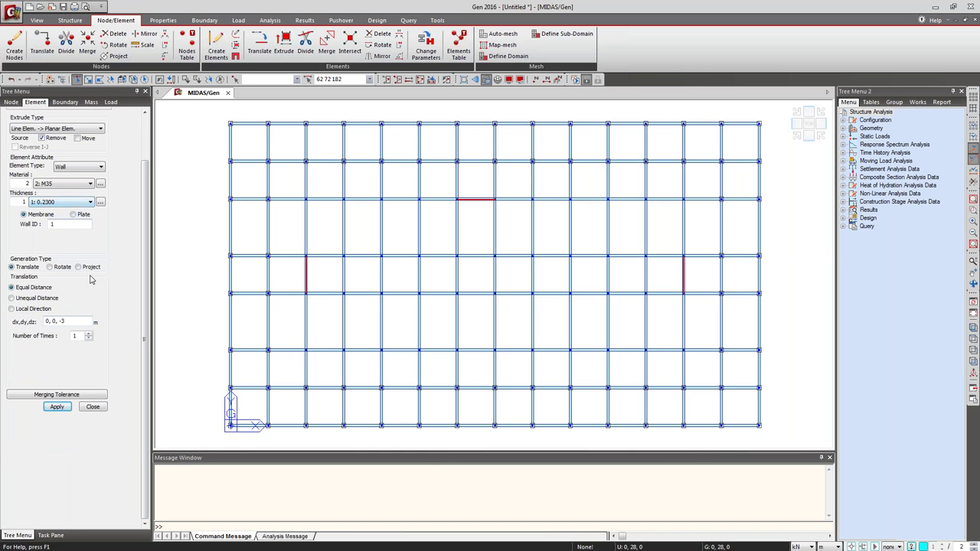
click(55, 409)
Save the project as '4' and check the new walls in 3-D.
text(4)
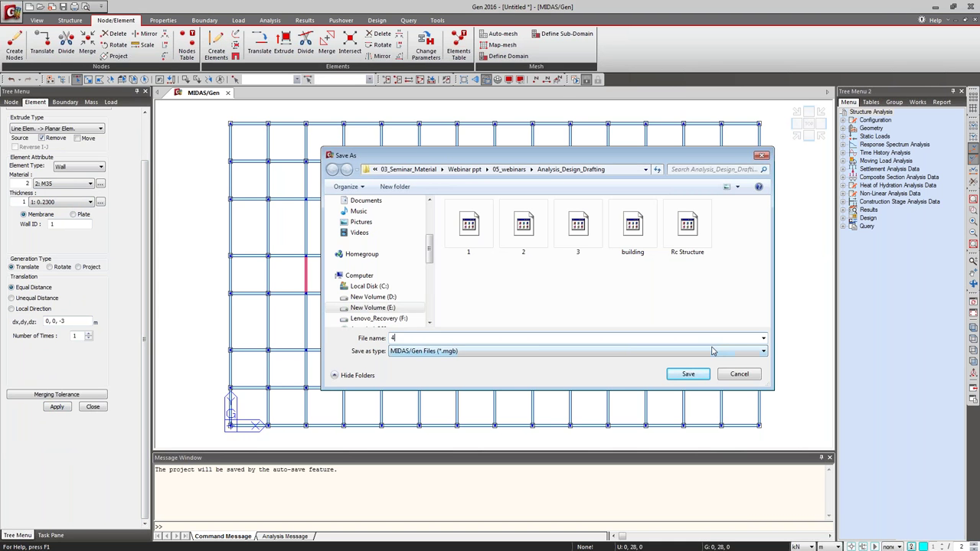
click(698, 376)
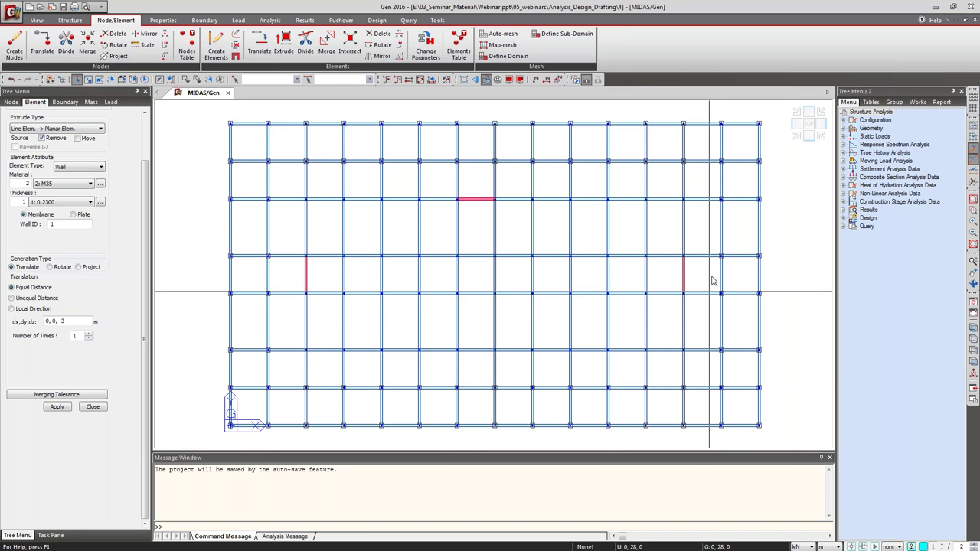
click(796, 137)
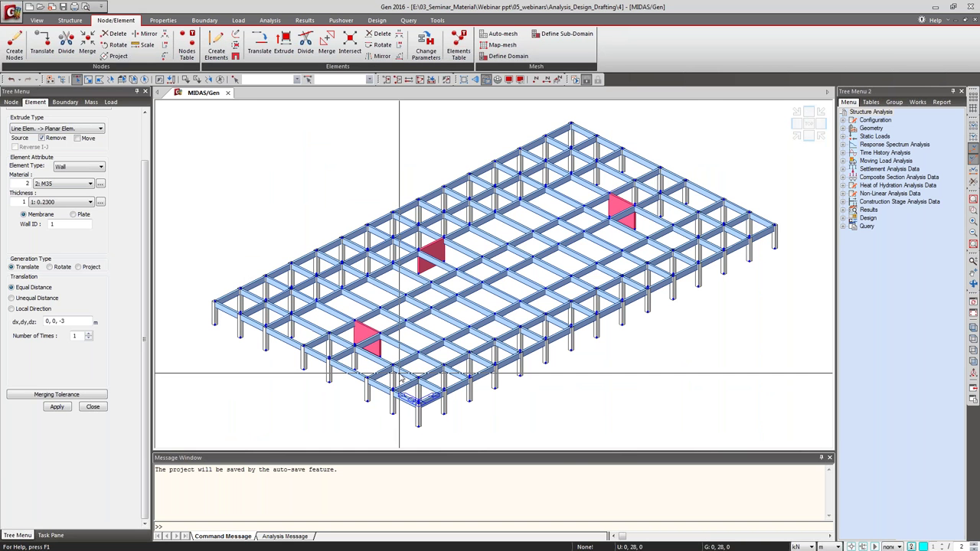
click(808, 123)
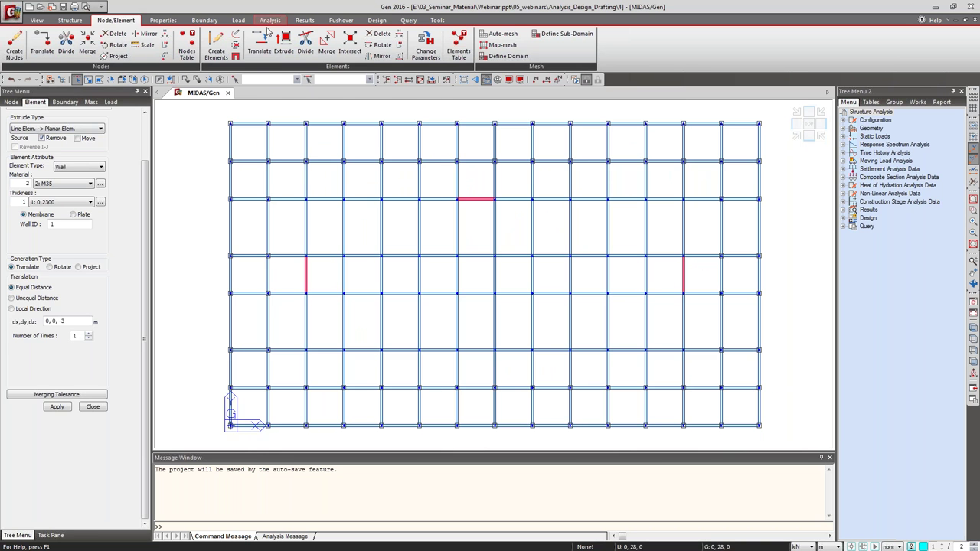
Divide the middle beam on the lower gridline into two equal halves.
click(306, 43)
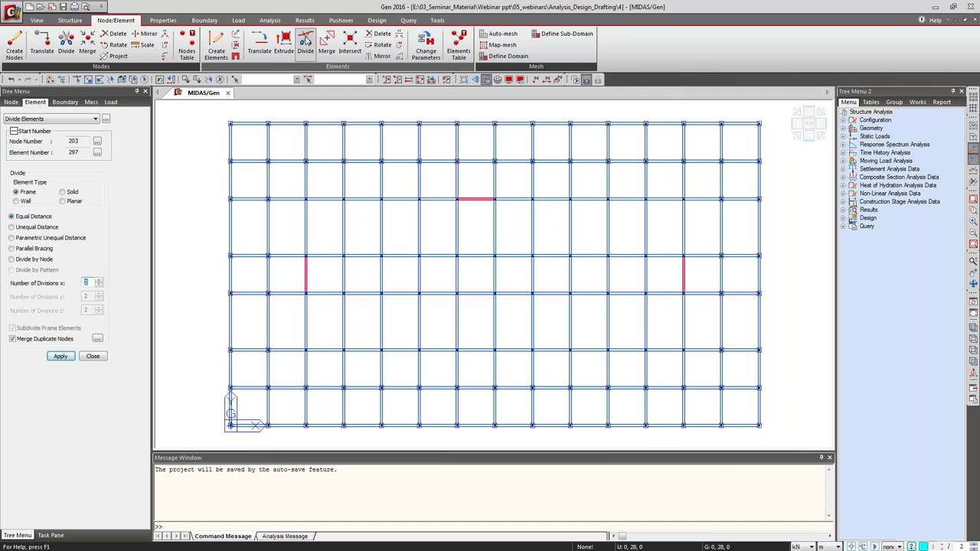
click(76, 79)
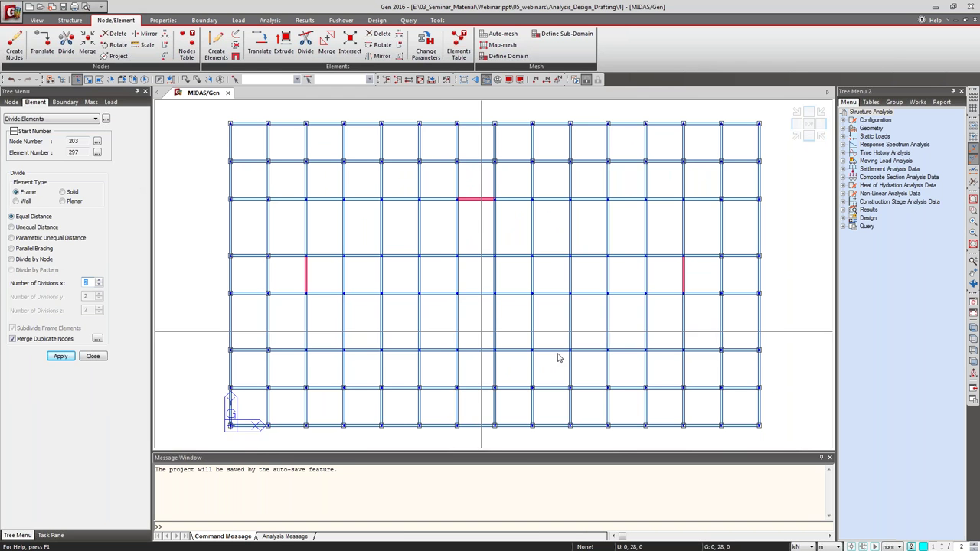
click(474, 350)
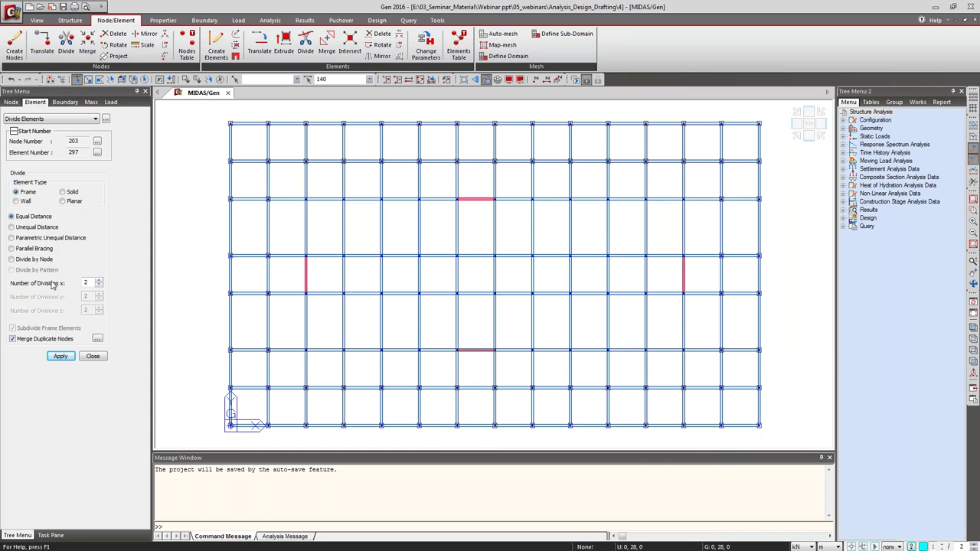
click(60, 356)
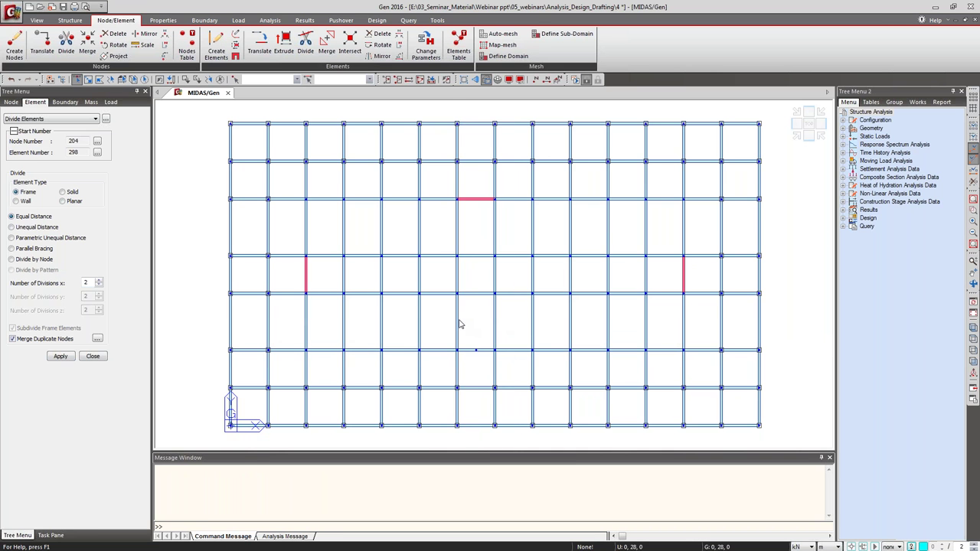
Divide the two short beams rising from it at unequal distances, splitting them at 2 m.
drag(453, 324, 501, 340)
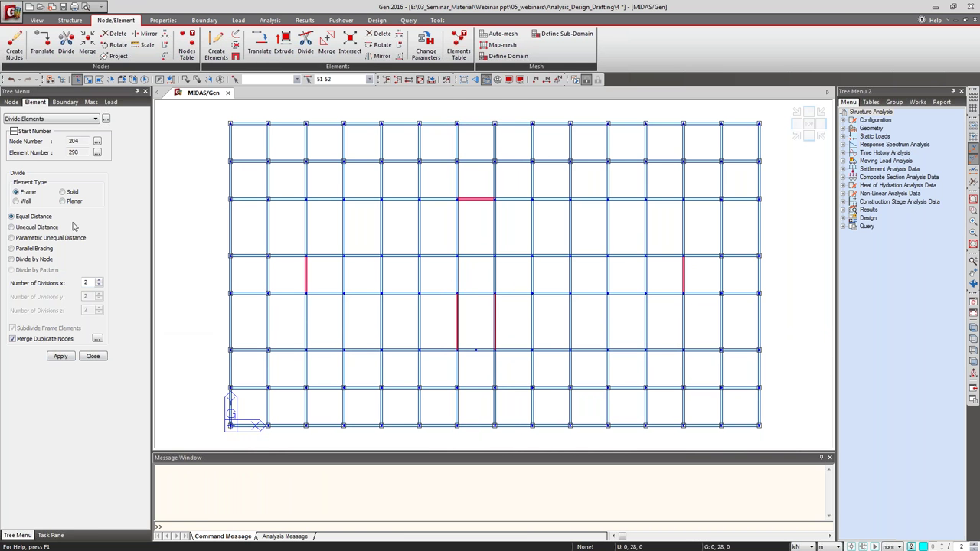
click(36, 227)
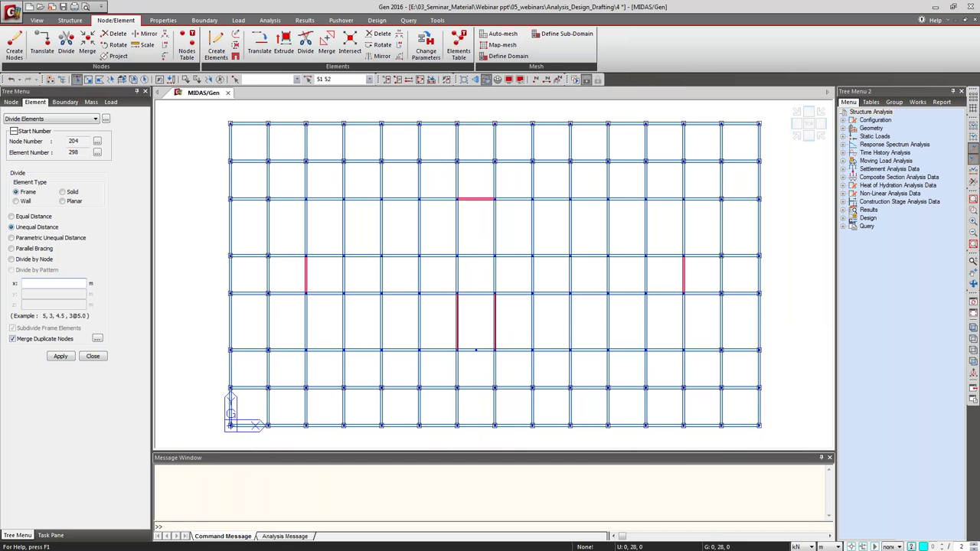
click(60, 357)
click(93, 357)
Draw beams-section elements from node 204 to 205 and from the split midpoint up to them.
click(217, 46)
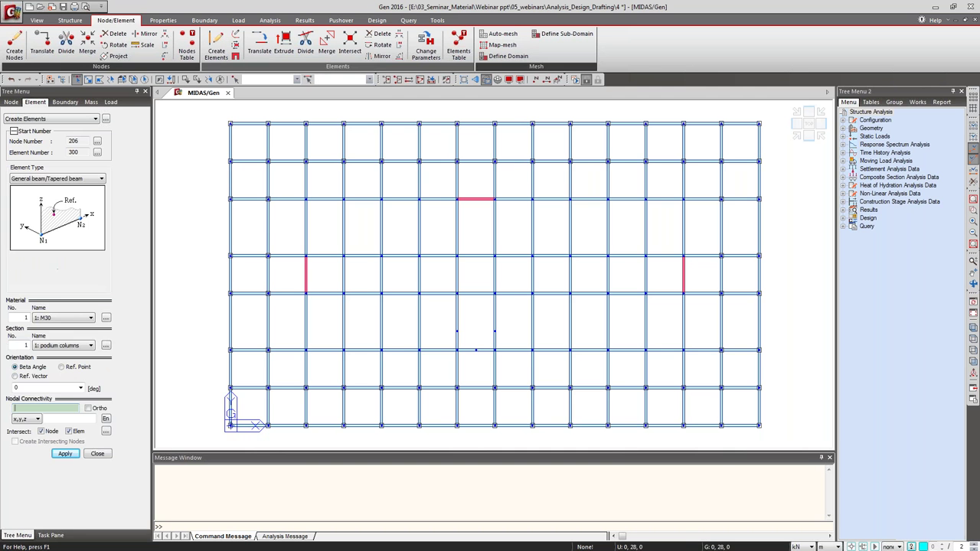
click(72, 347)
click(65, 371)
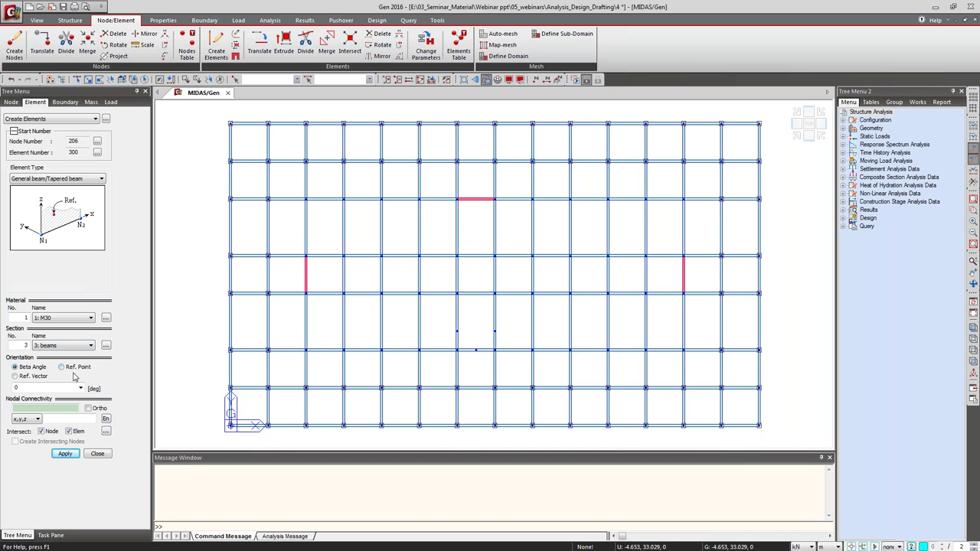
click(457, 331)
click(495, 331)
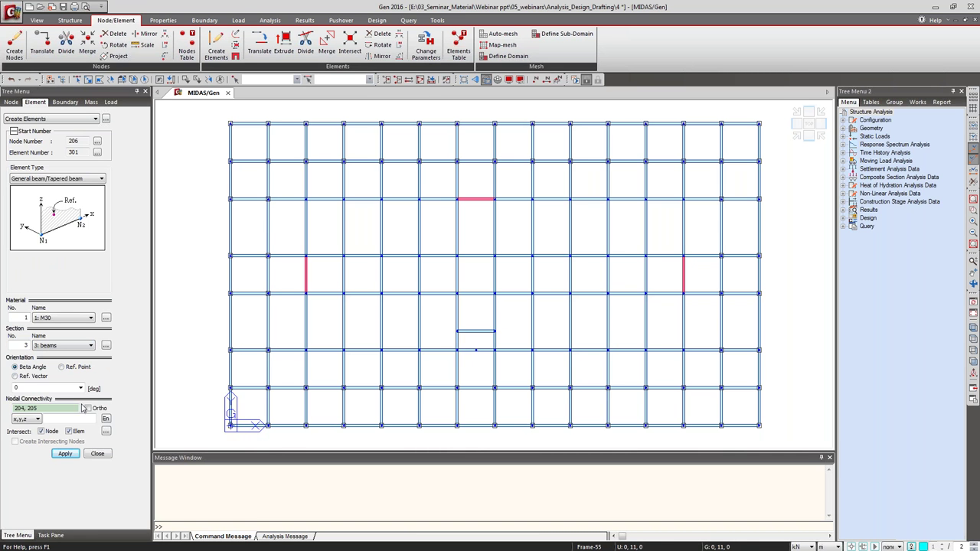
click(475, 350)
click(475, 330)
click(796, 135)
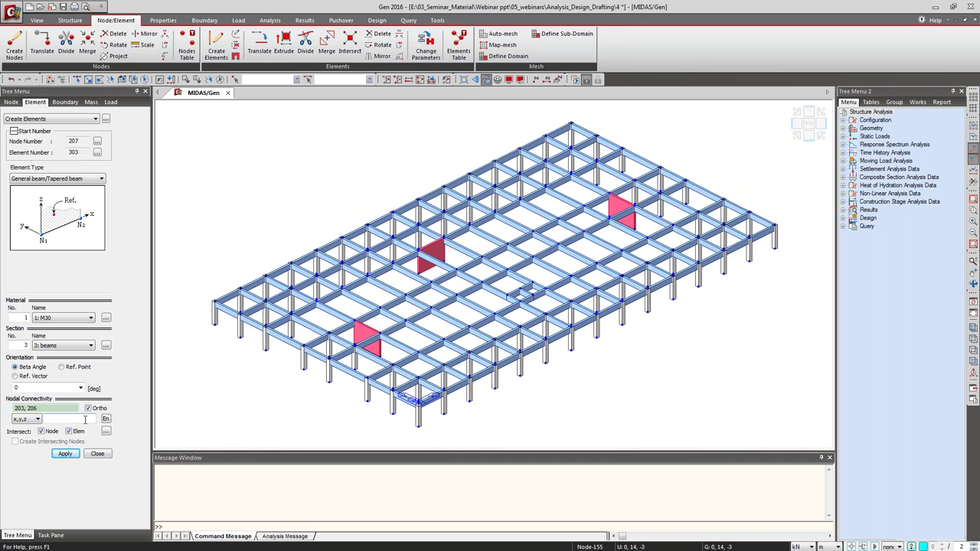
click(813, 134)
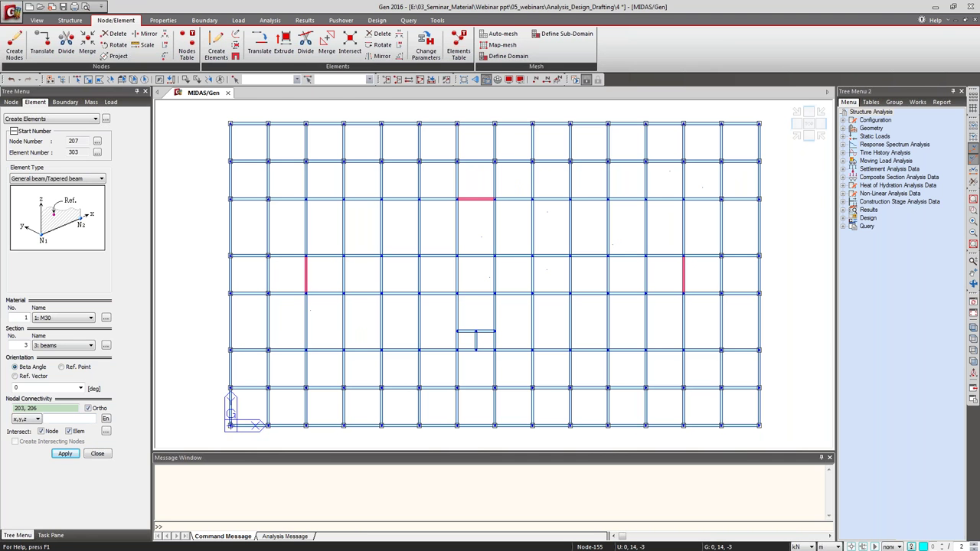
click(78, 78)
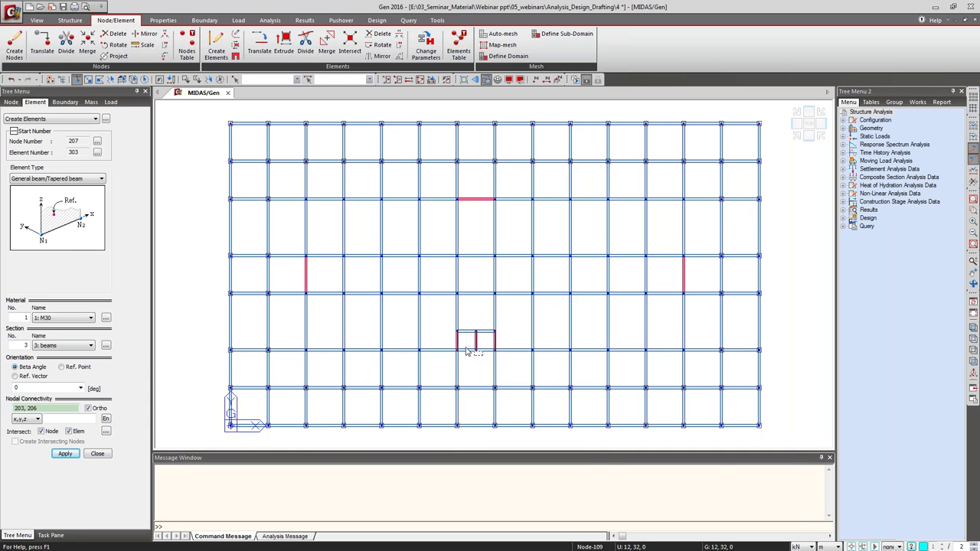
Extrude the box edge beams by 0,0,-3 into 0.2300-thick M30 Wall planar elements.
click(283, 43)
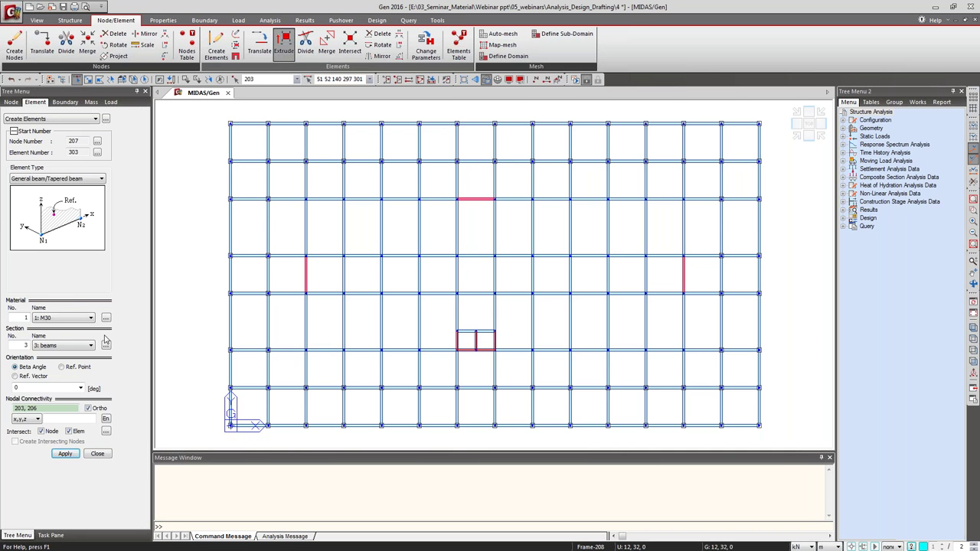
click(68, 180)
click(64, 195)
click(82, 252)
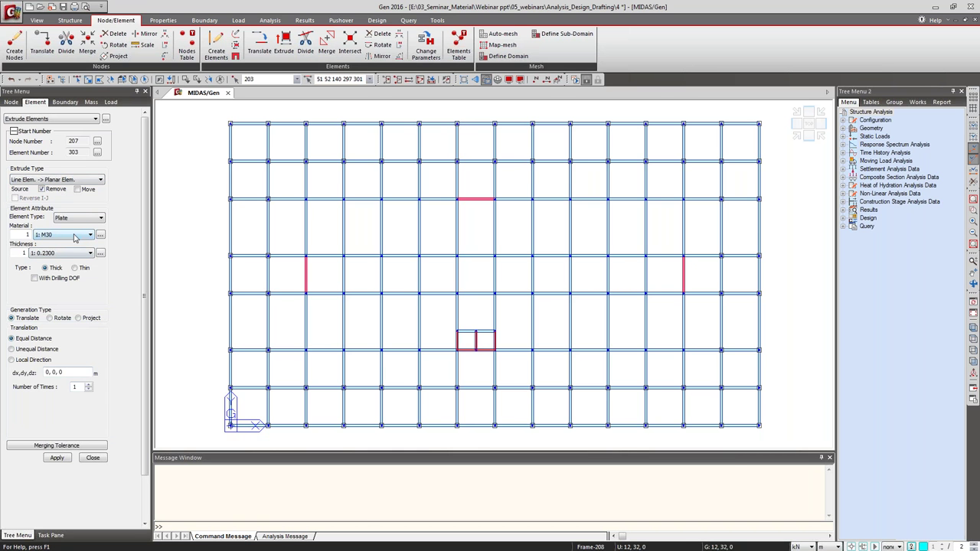
click(60, 372)
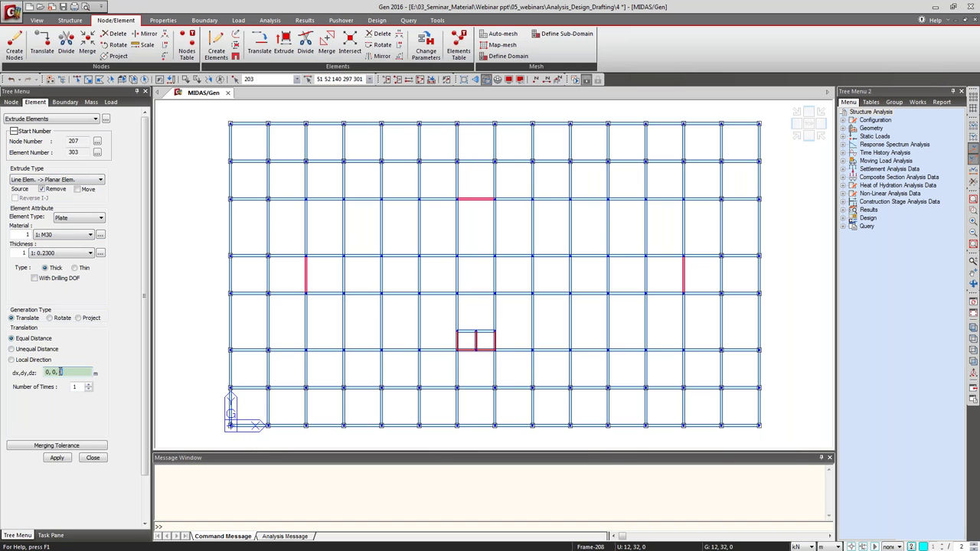
key(BackSpace)
click(92, 218)
click(80, 240)
click(74, 387)
click(55, 459)
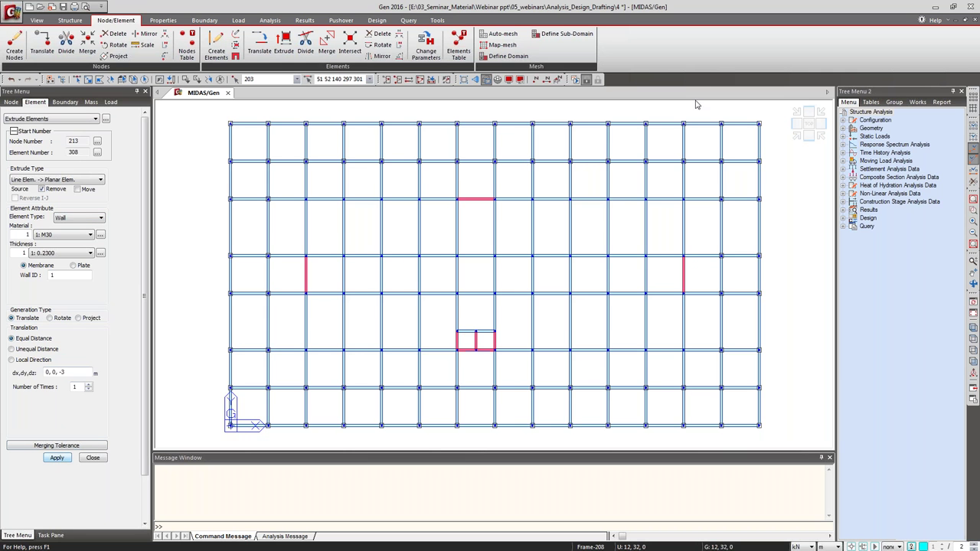
click(797, 138)
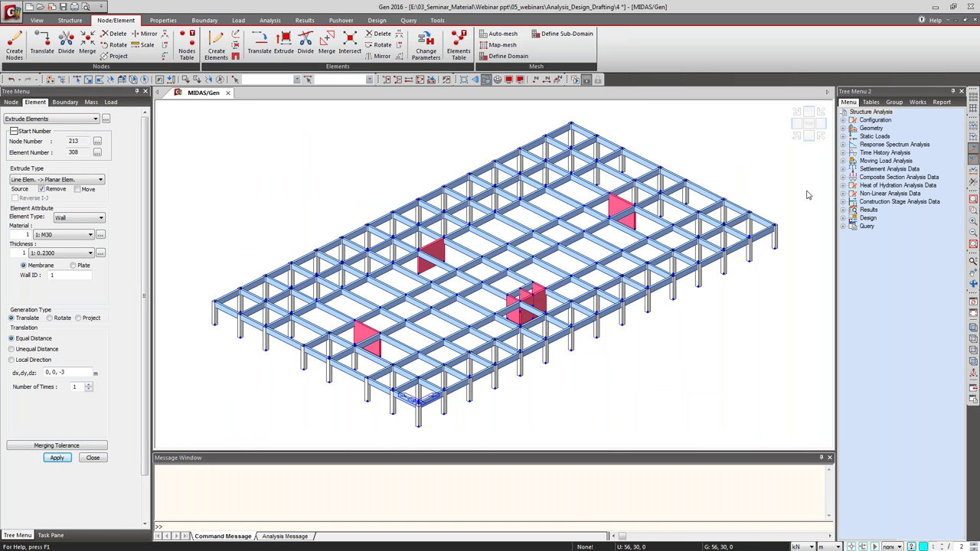
click(809, 126)
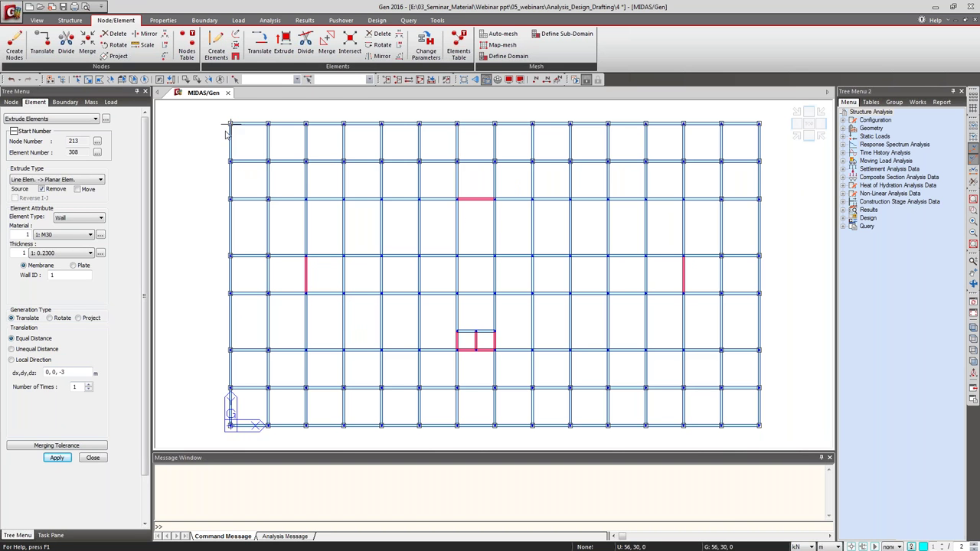
Window-select the tower beams along the upper and lower gridlines.
click(77, 80)
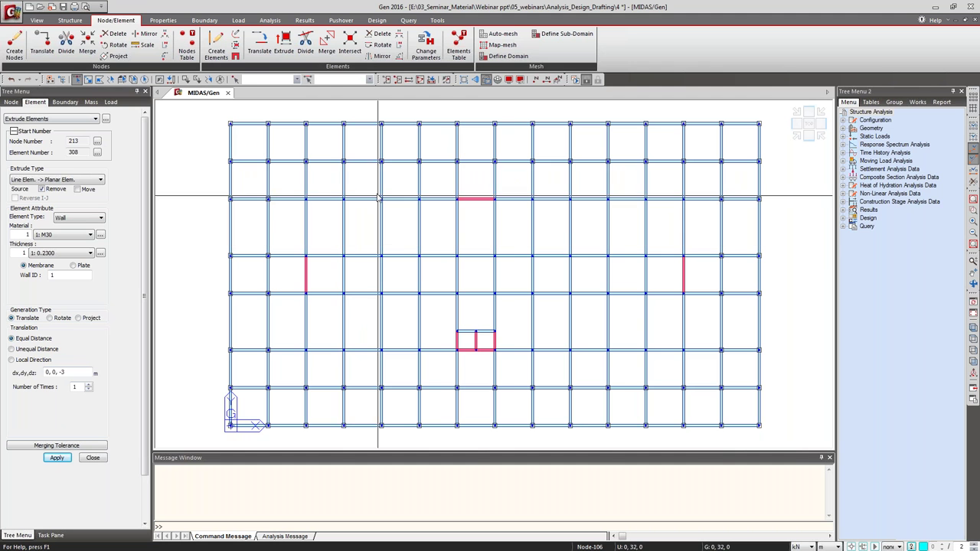
drag(299, 182, 435, 216)
drag(513, 188, 333, 303)
drag(512, 337, 716, 384)
drag(299, 334, 439, 367)
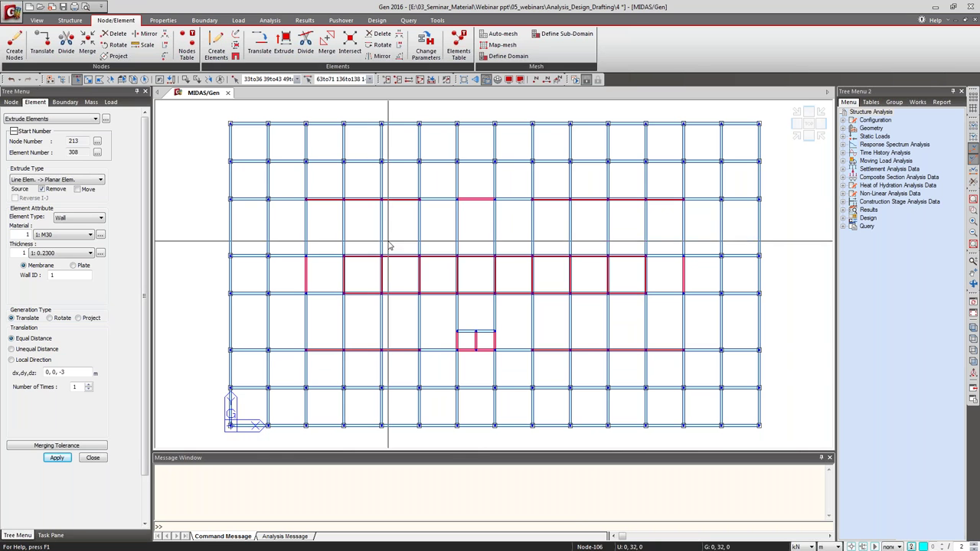
Extrude the selected nodes 3 m down into M40 columns with the building columns section.
click(62, 181)
click(62, 188)
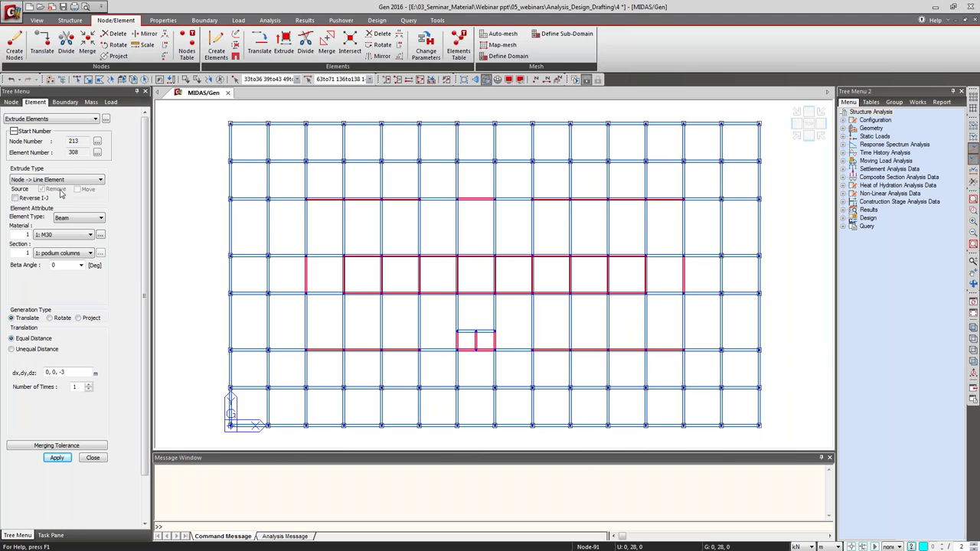
click(66, 235)
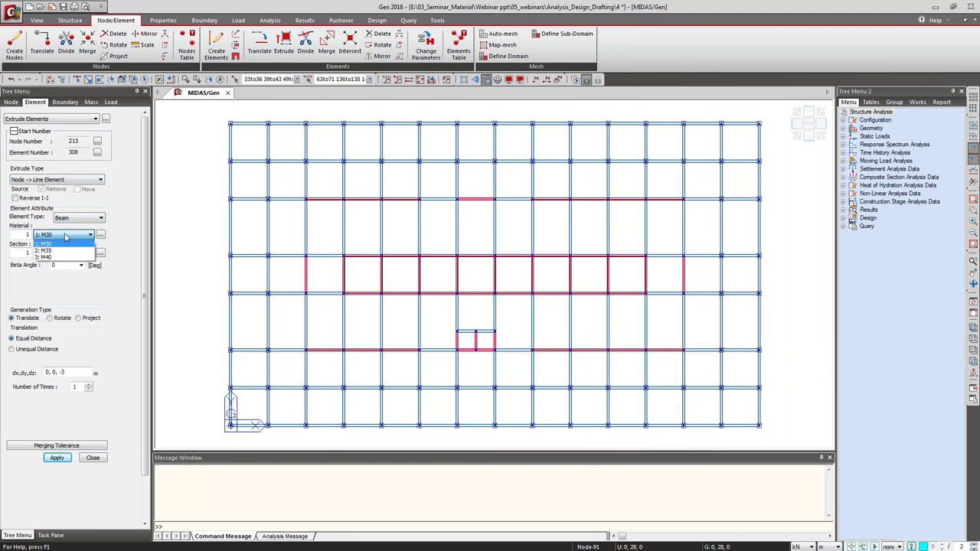
click(61, 259)
click(66, 255)
click(62, 269)
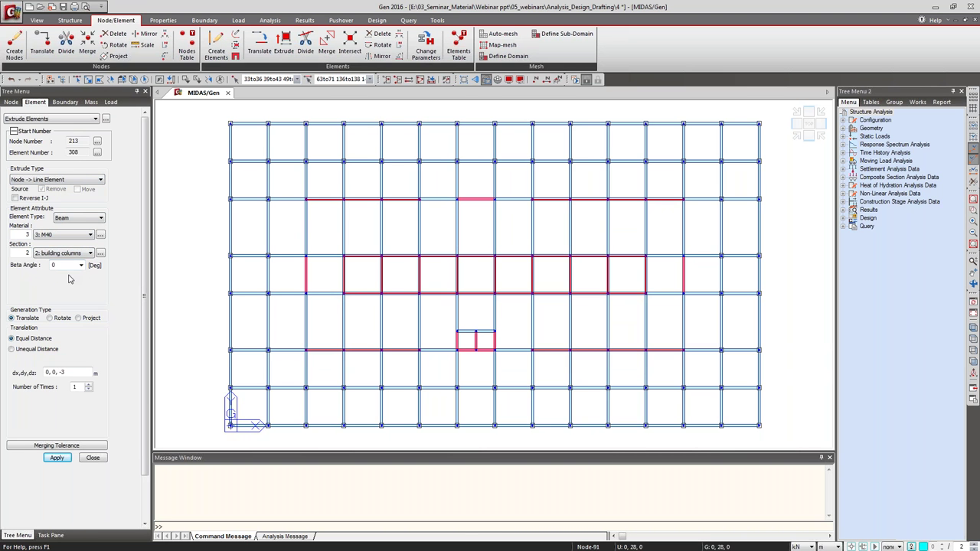
click(58, 458)
click(796, 146)
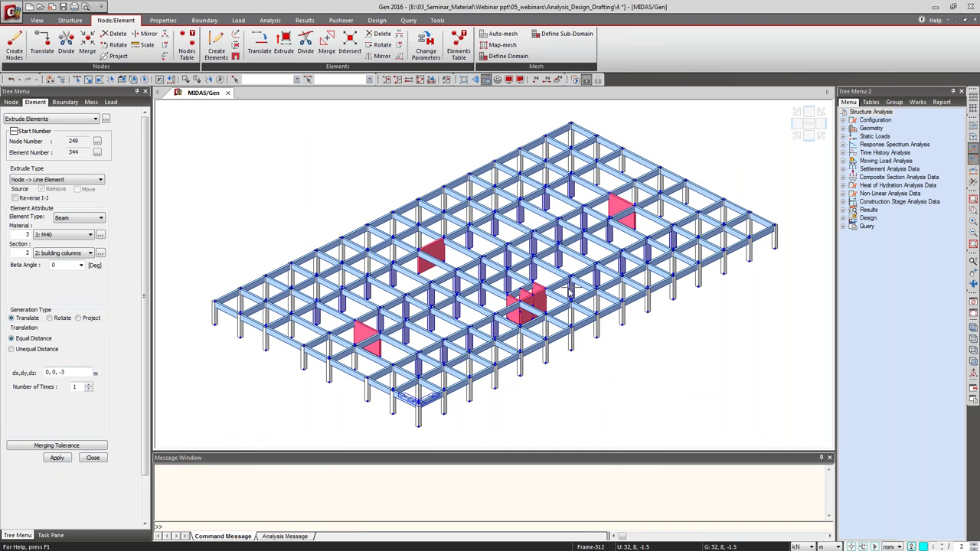
click(808, 136)
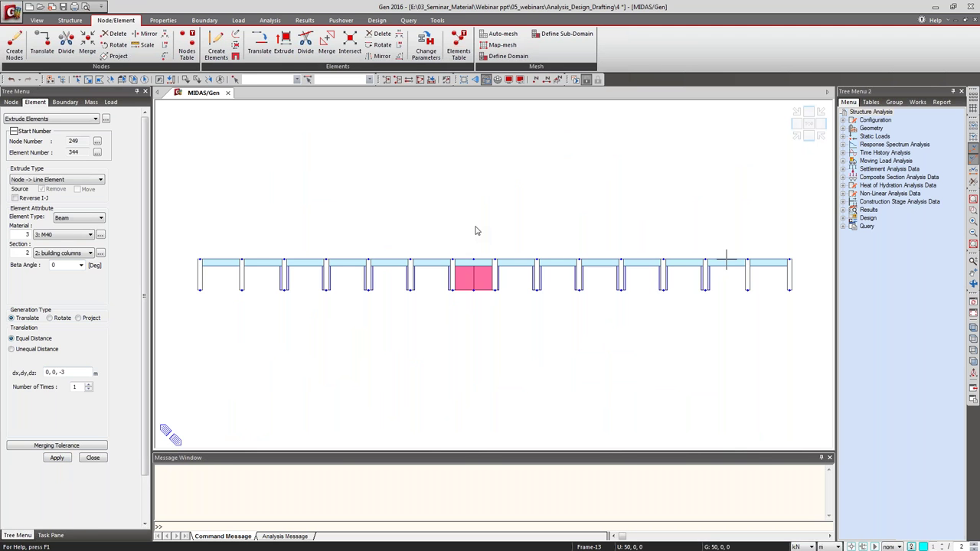
Use Building Generation to copy the whole model once at 3 m in Global Z.
click(76, 22)
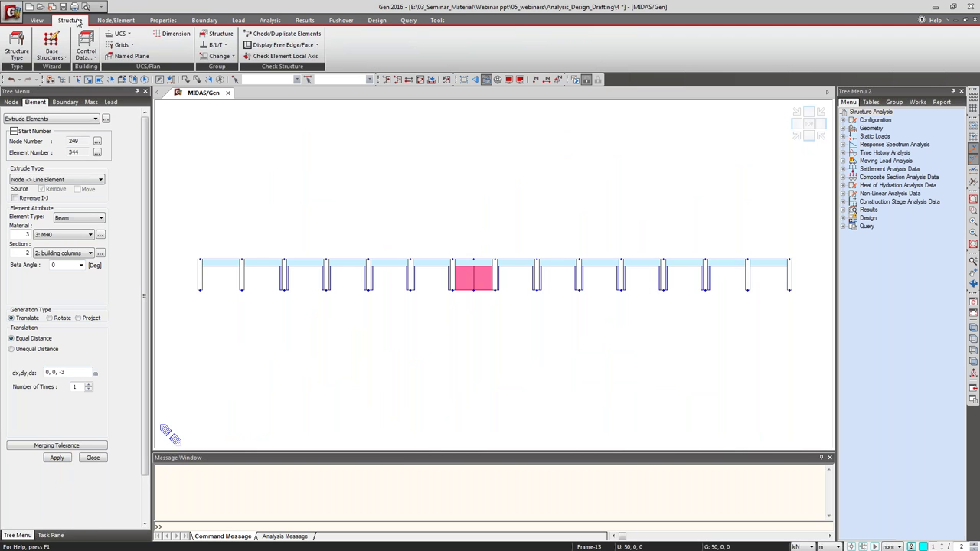
click(92, 57)
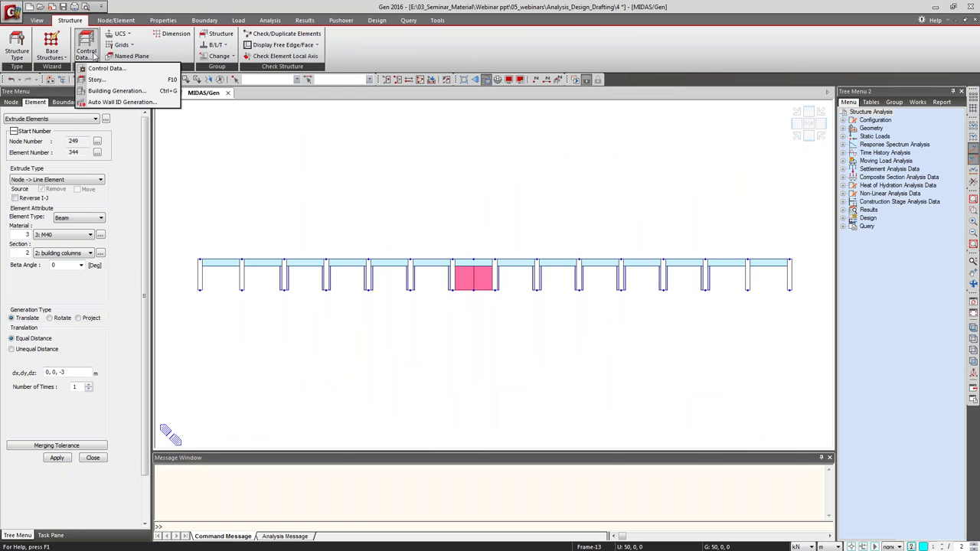
click(102, 91)
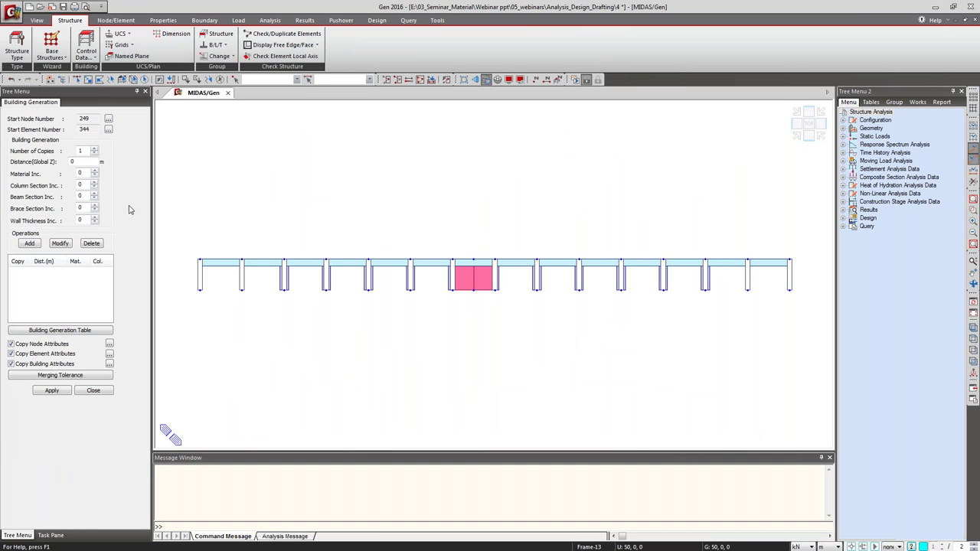
click(81, 161)
text(3)
click(30, 243)
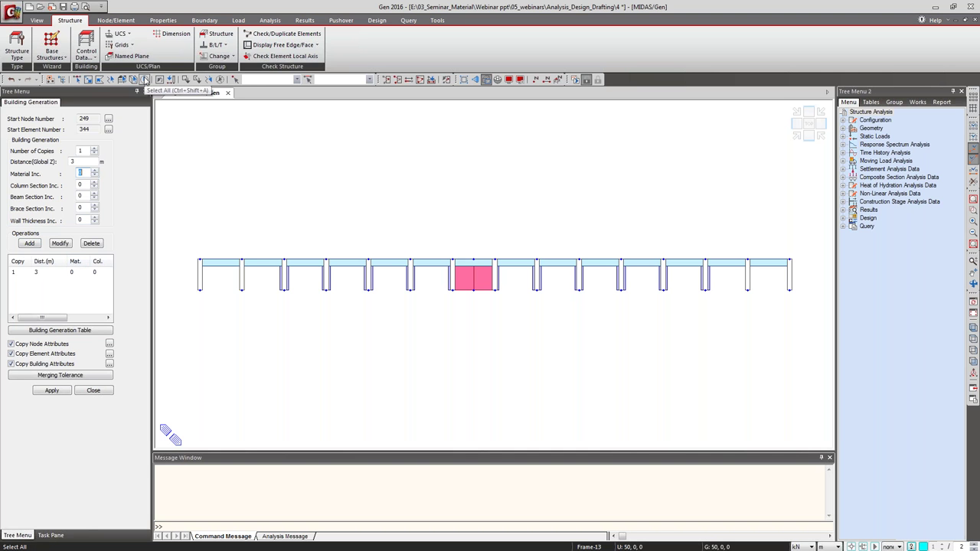
click(145, 80)
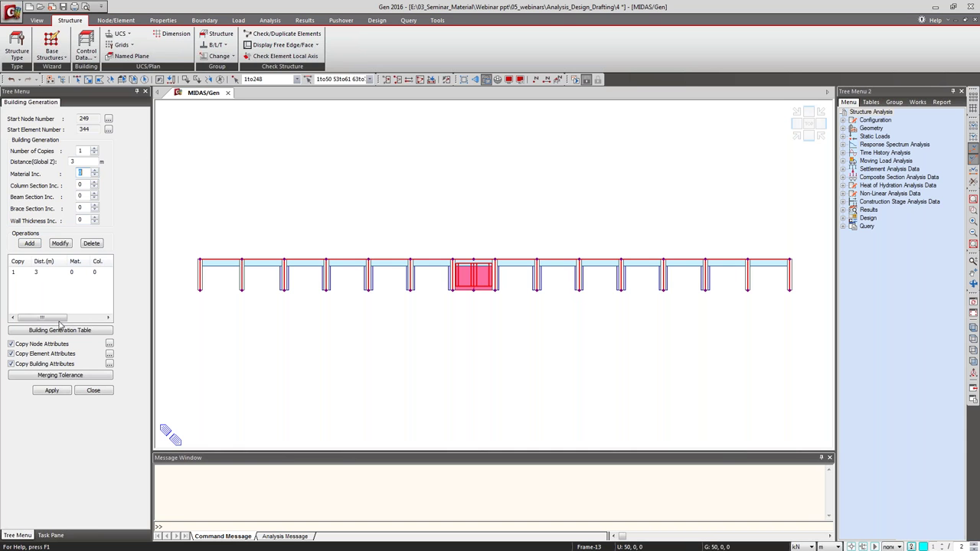
click(50, 390)
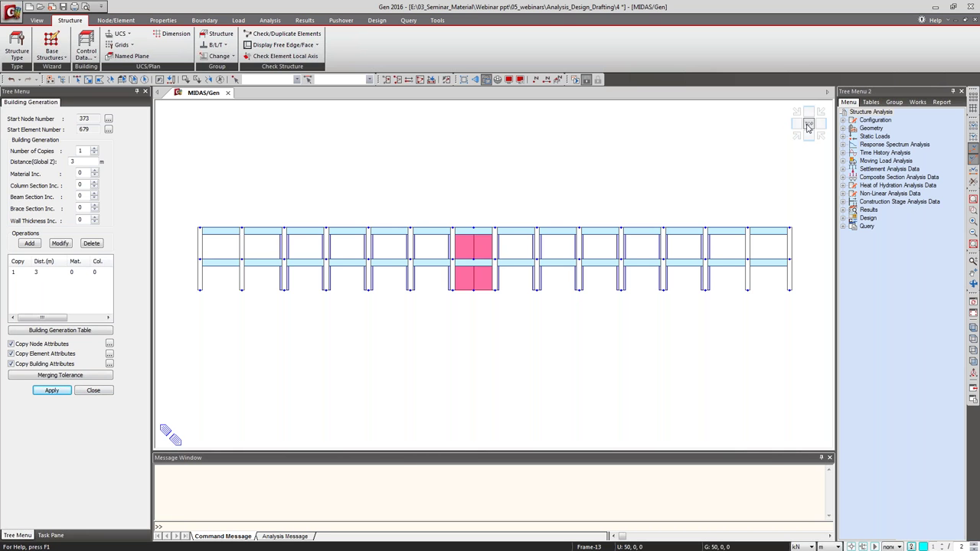
click(807, 126)
click(76, 80)
Activate only the tower footprint, inactivate its lower storey, and select all remaining elements.
drag(293, 194, 696, 366)
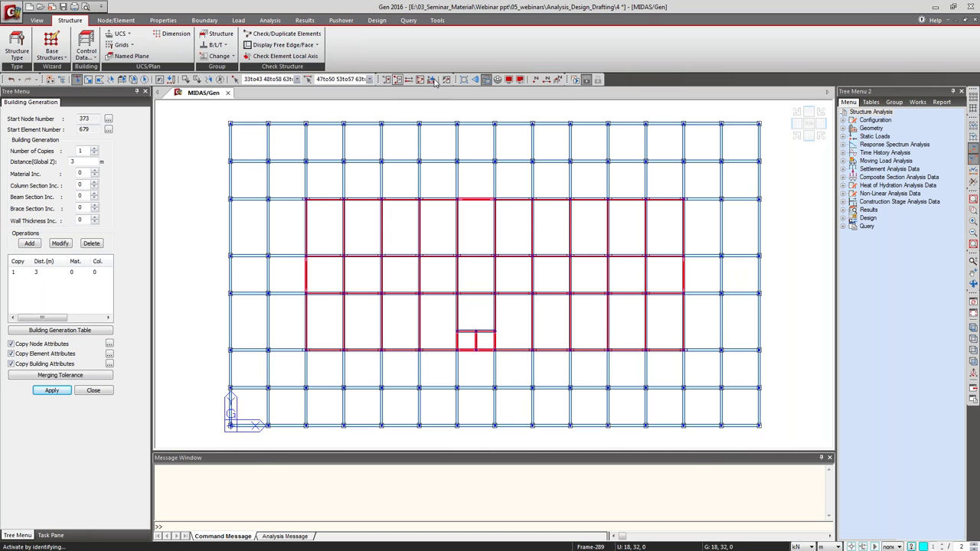
click(386, 79)
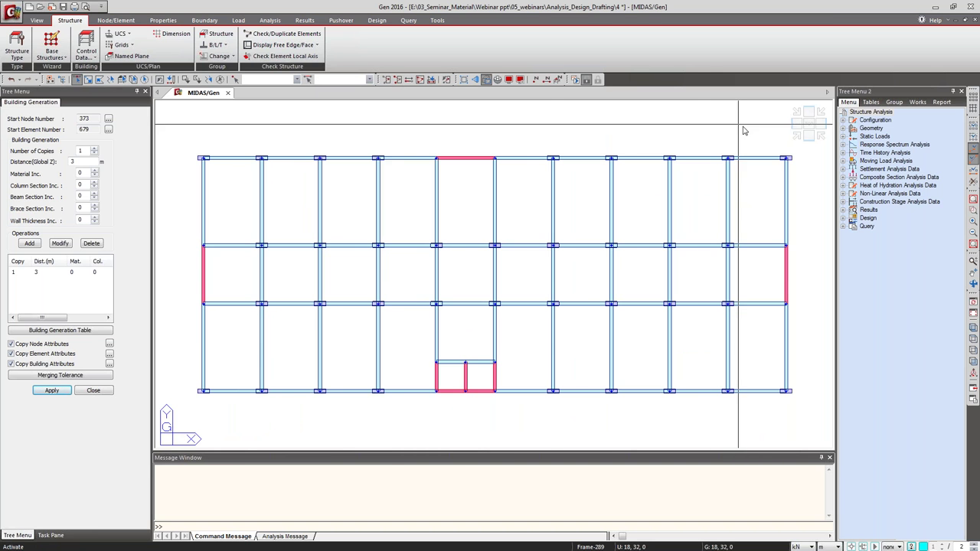
click(796, 138)
click(808, 138)
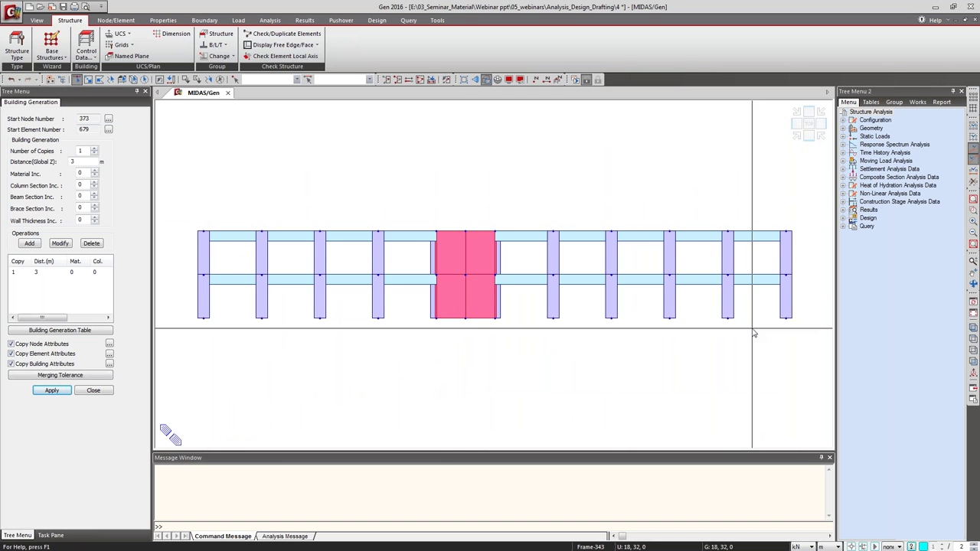
drag(186, 267, 804, 347)
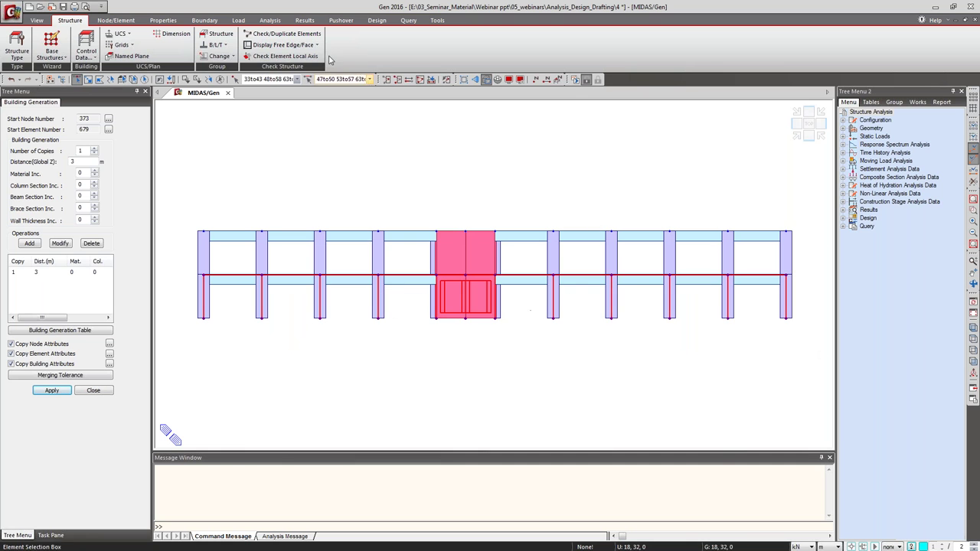
click(397, 80)
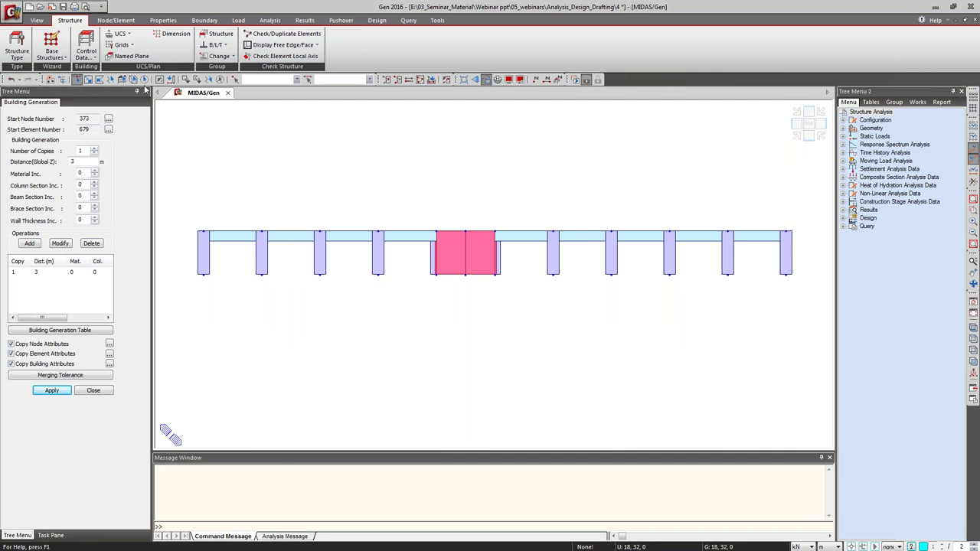
click(144, 80)
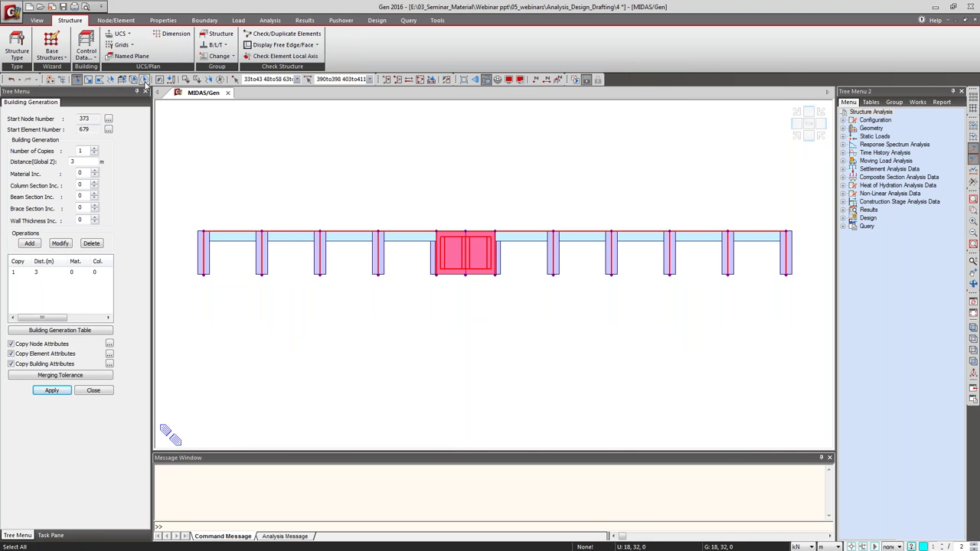
Generate 13 tower storey copies at 3 m spacing, replacing the old single-copy row, and view in Iso.
click(79, 150)
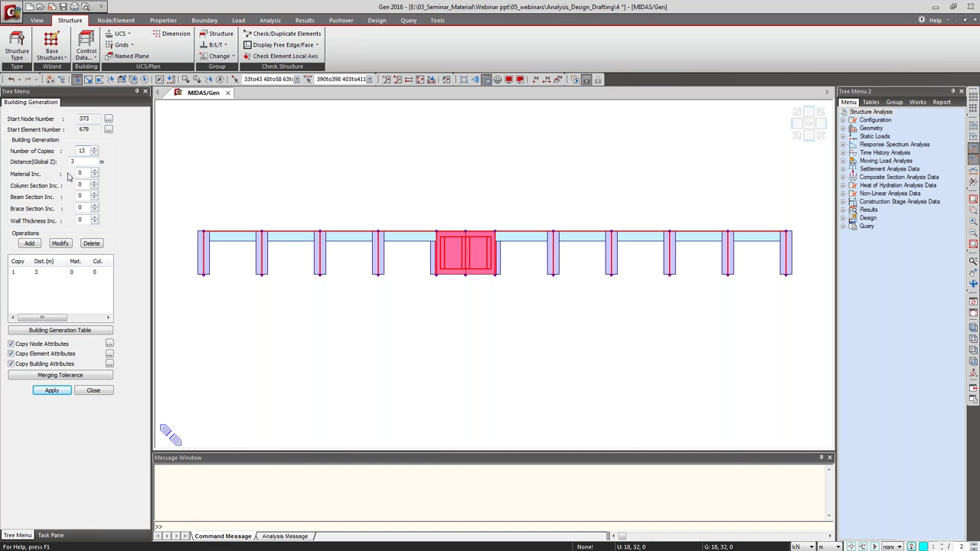
click(30, 243)
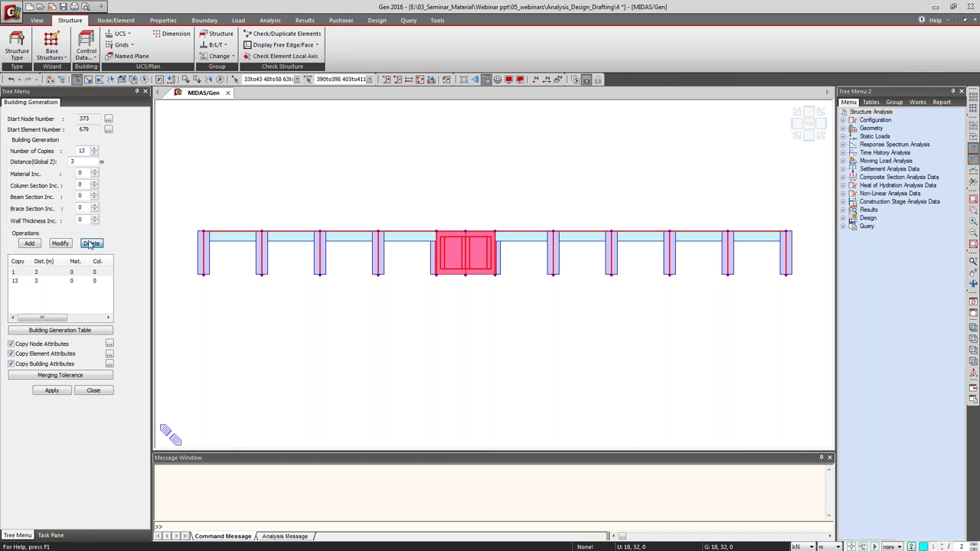
click(47, 280)
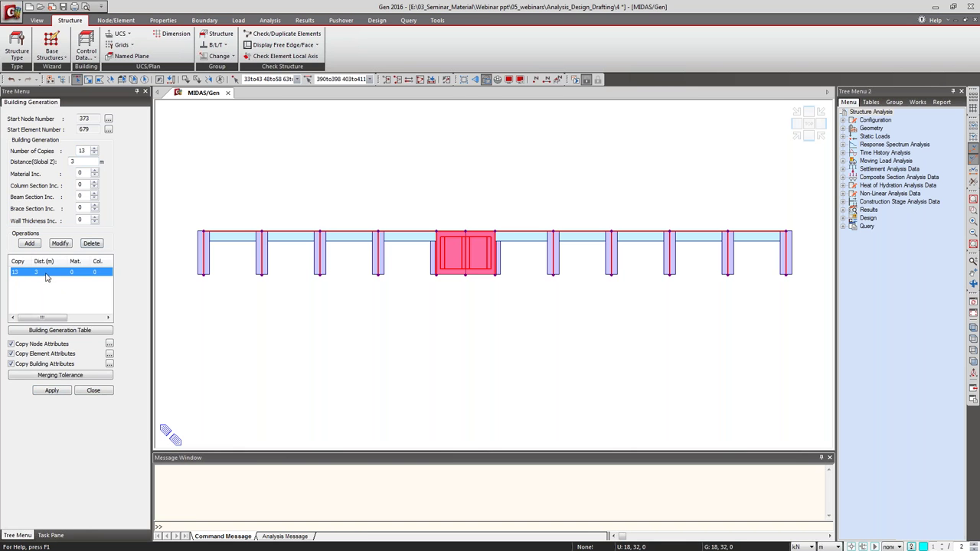
click(52, 391)
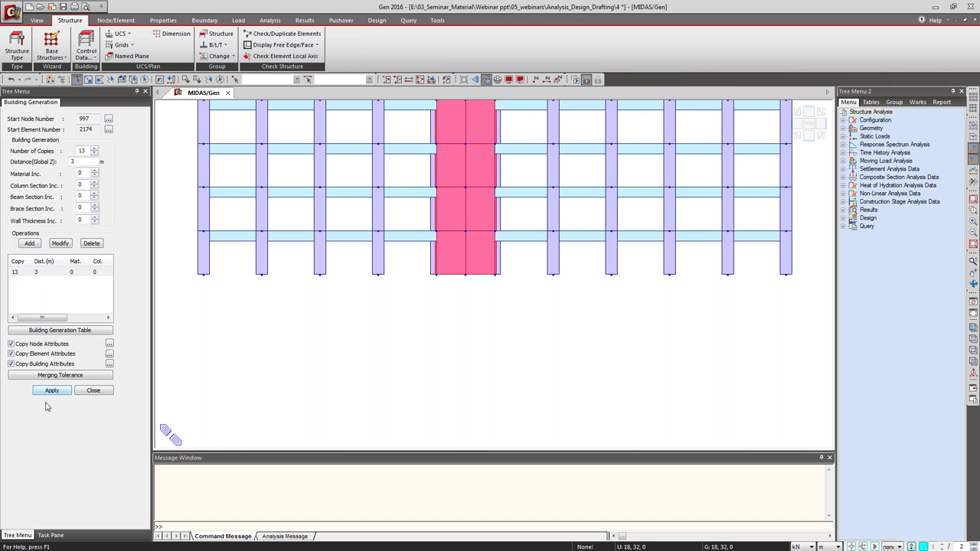
click(796, 136)
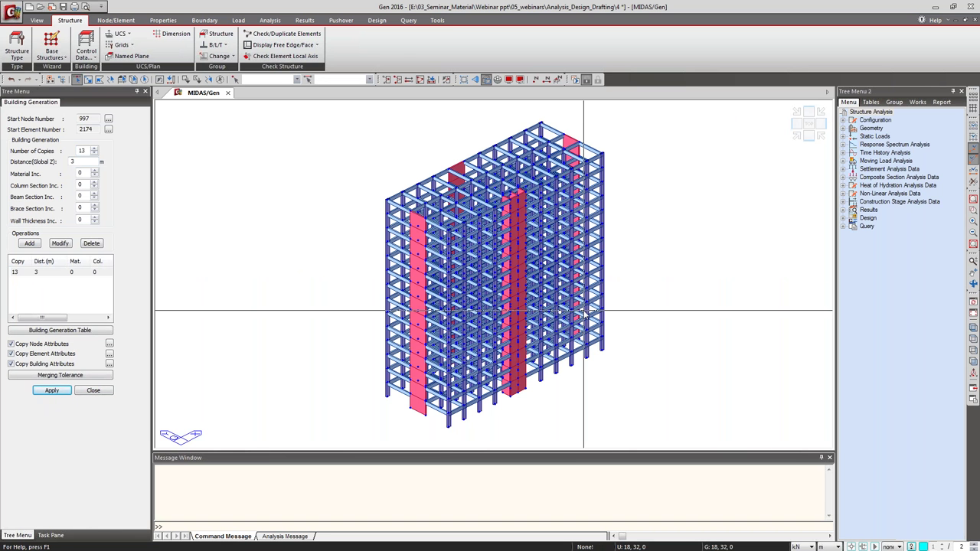
Reactivate all podium floors, then go to the Boundary tab's Define Supports panel.
click(421, 81)
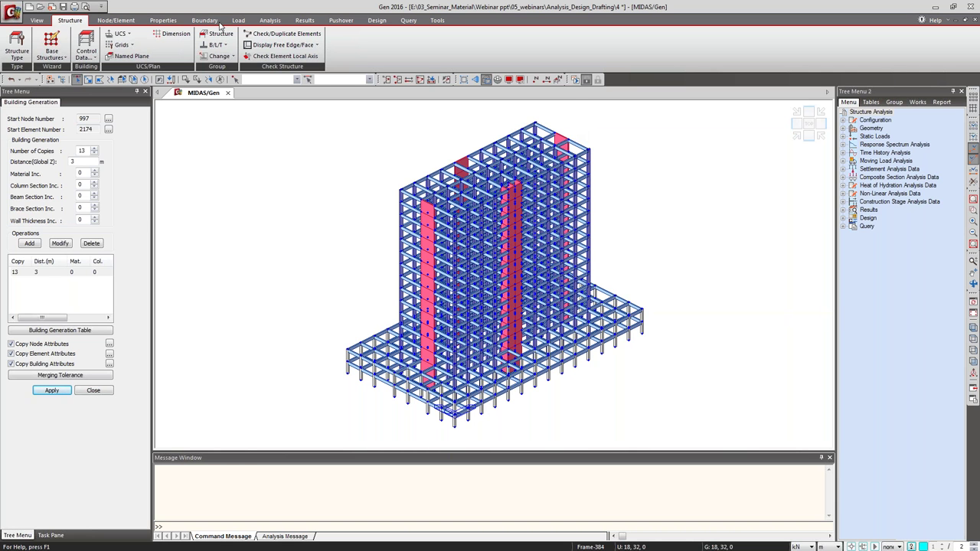
click(167, 20)
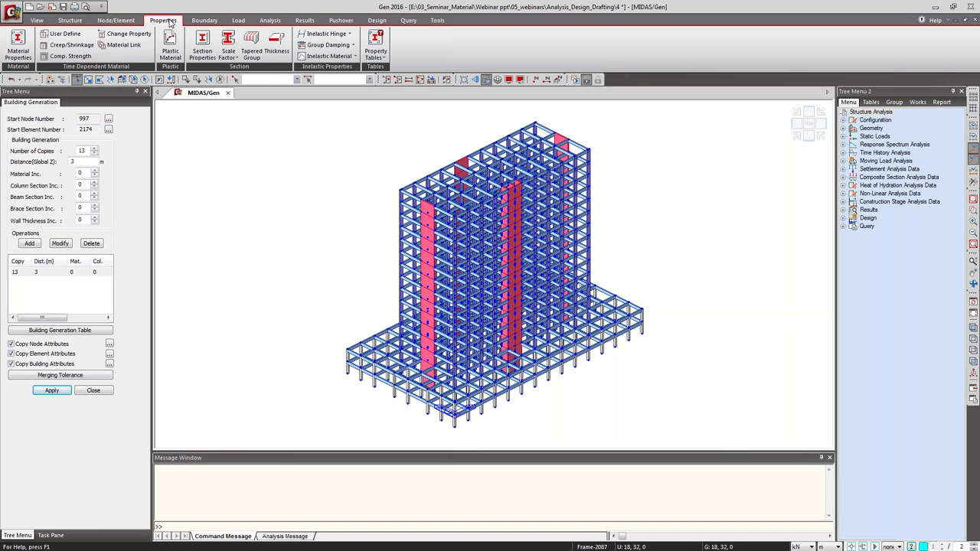
click(115, 22)
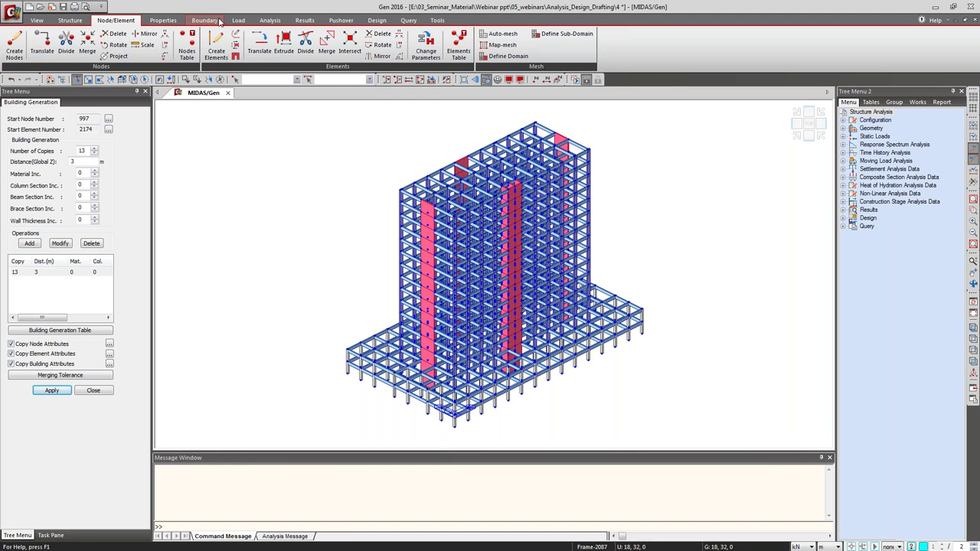
click(220, 21)
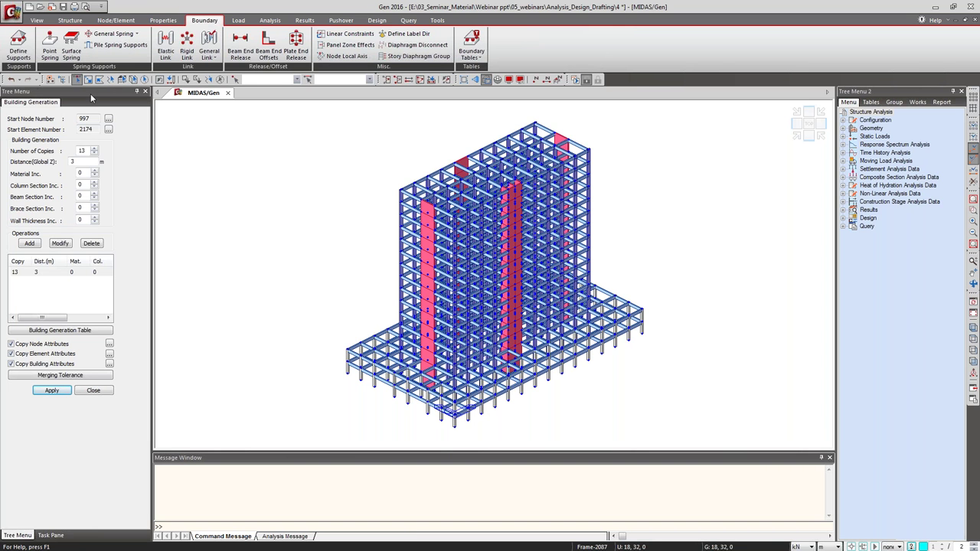
click(19, 49)
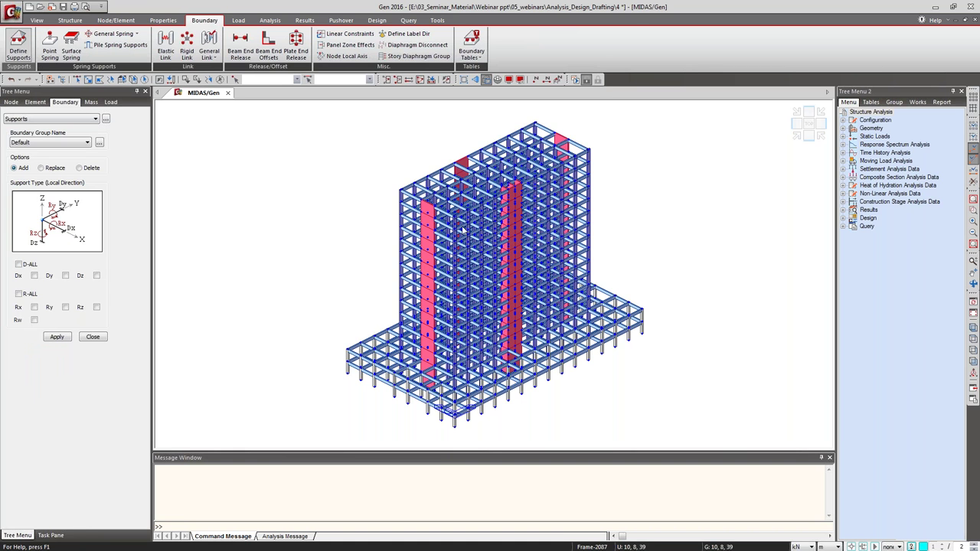
Select all foundation-level base nodes with a horizontal-plane selection from the front view.
click(808, 136)
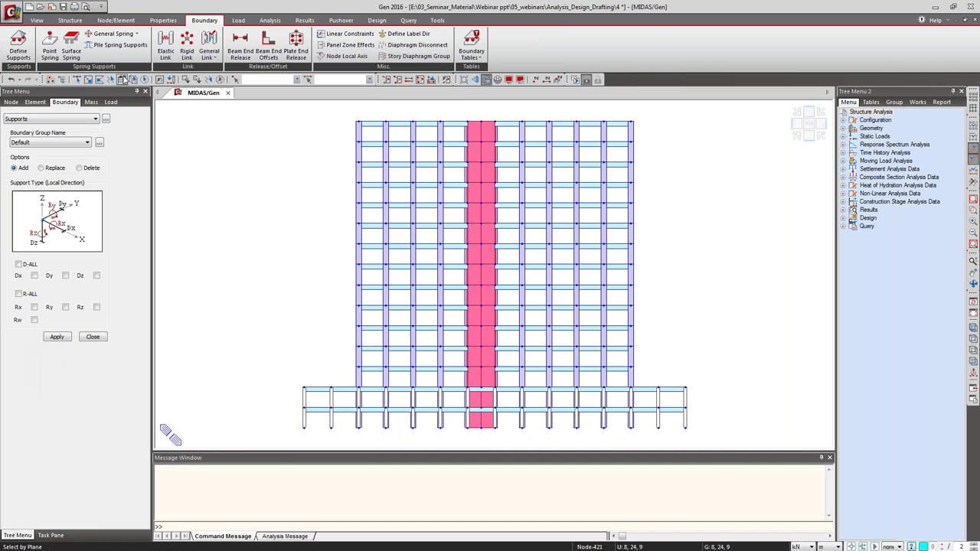
click(122, 81)
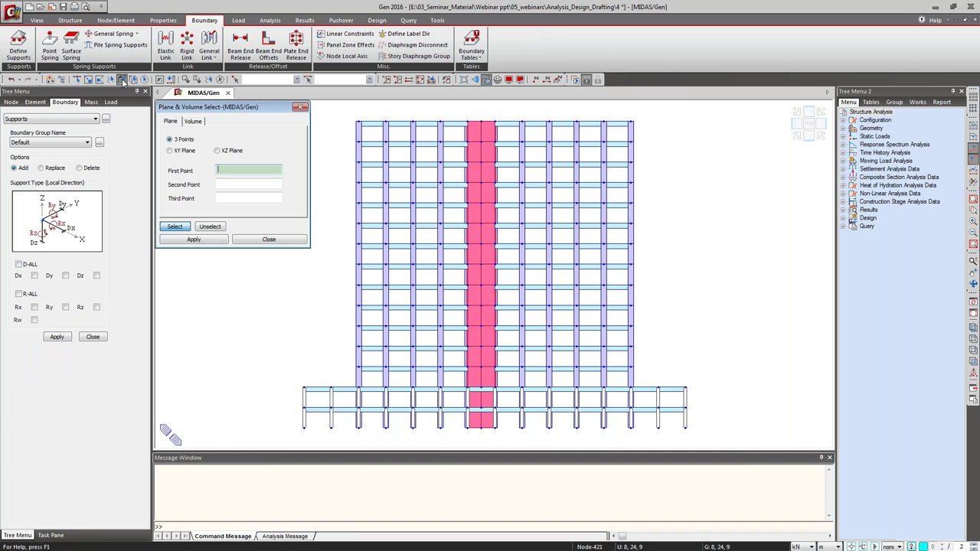
click(170, 151)
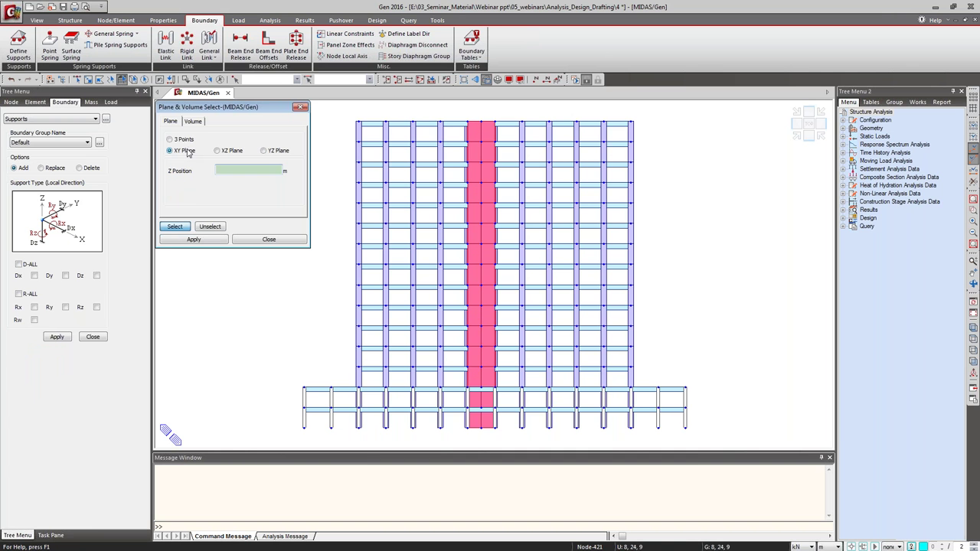
click(289, 404)
click(304, 430)
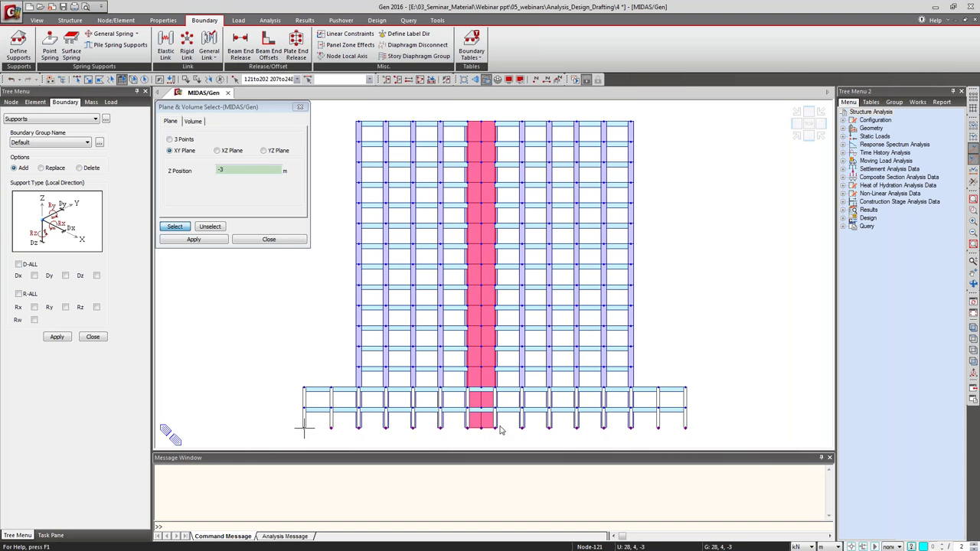
click(799, 136)
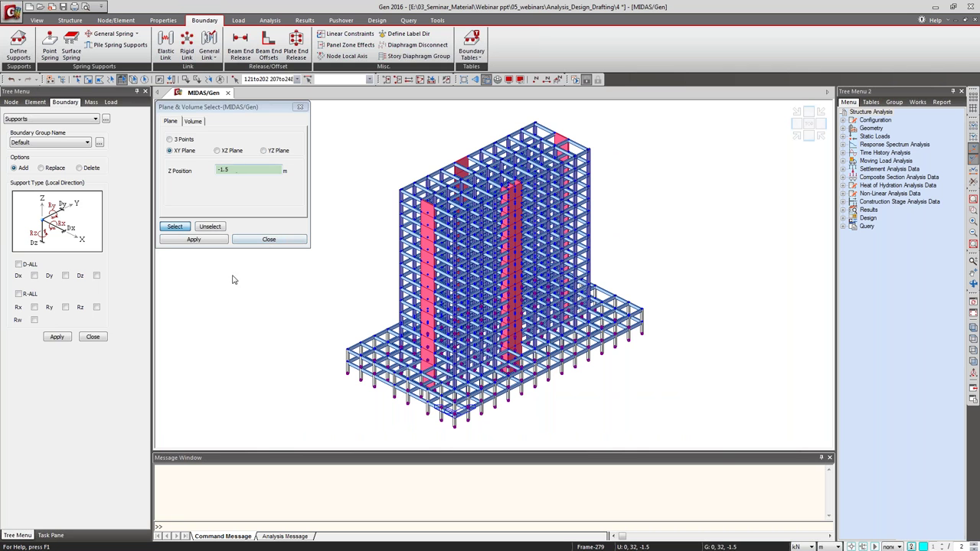
click(251, 240)
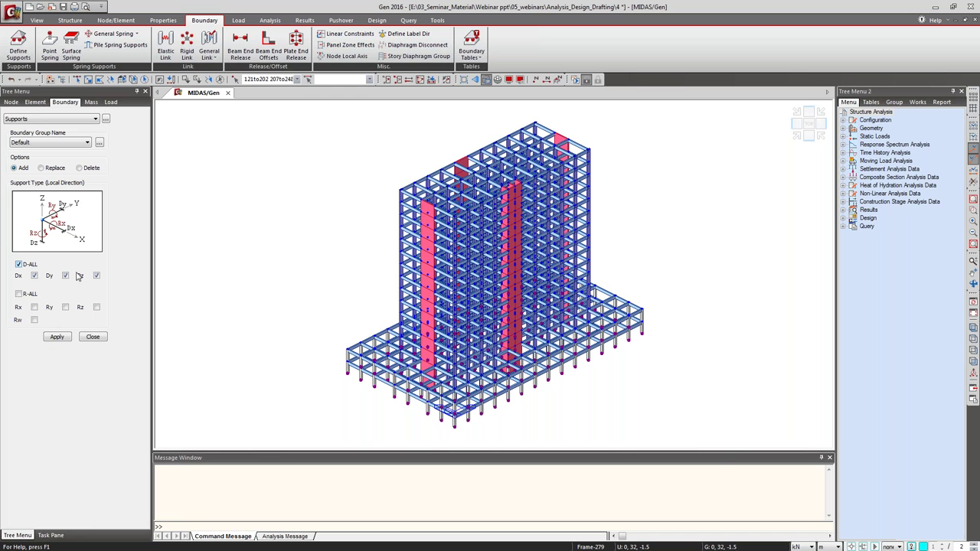
Add R-ALL rotational restraints and apply fixed supports to the selected base nodes.
click(29, 297)
click(63, 341)
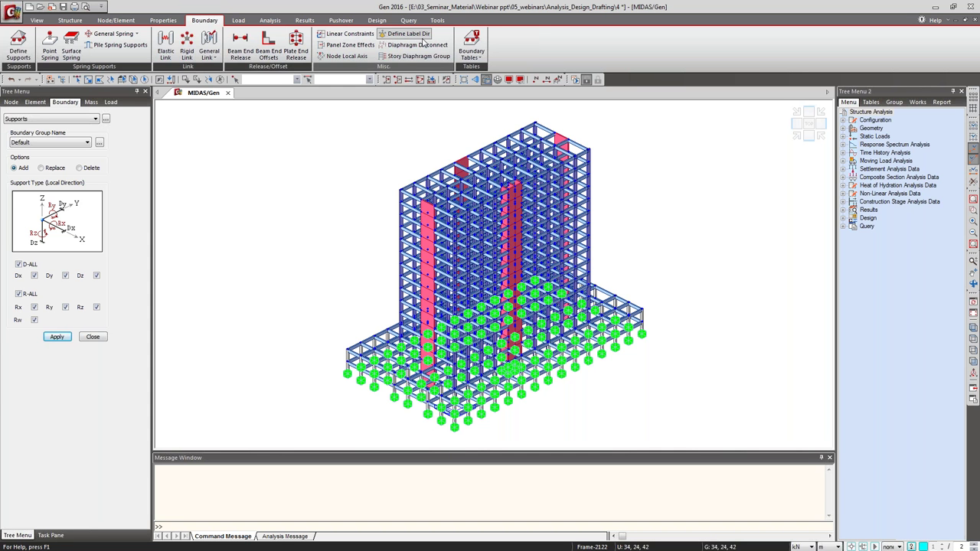
Review the Story data table up to the 42 m Roof and close it.
click(418, 56)
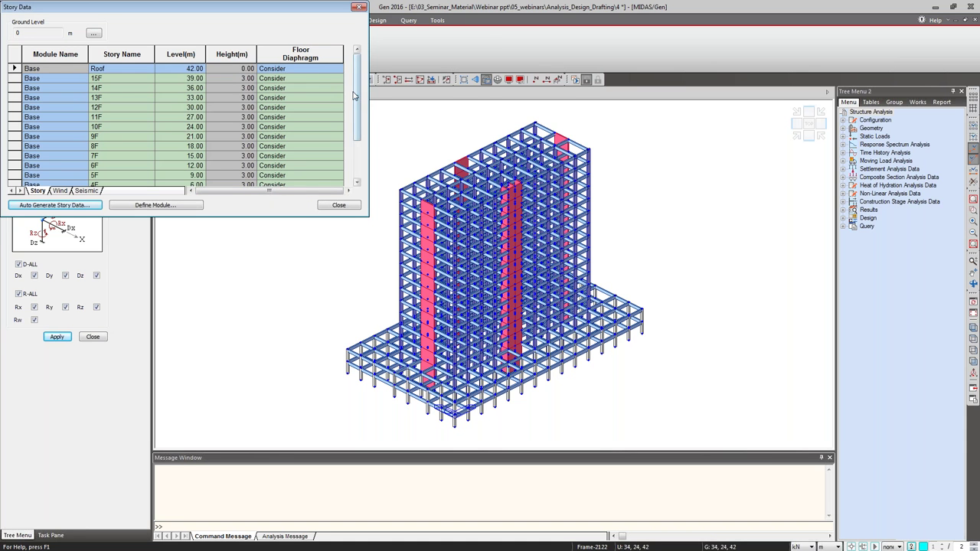
mouse_move(356, 98)
mouse_down()
mouse_move(357, 135)
mouse_move(356, 84)
mouse_up()
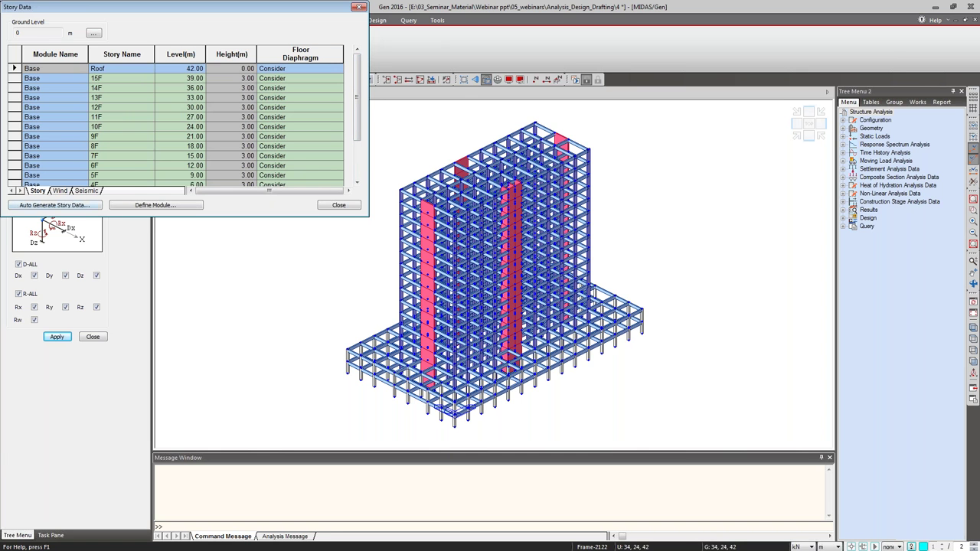
click(338, 204)
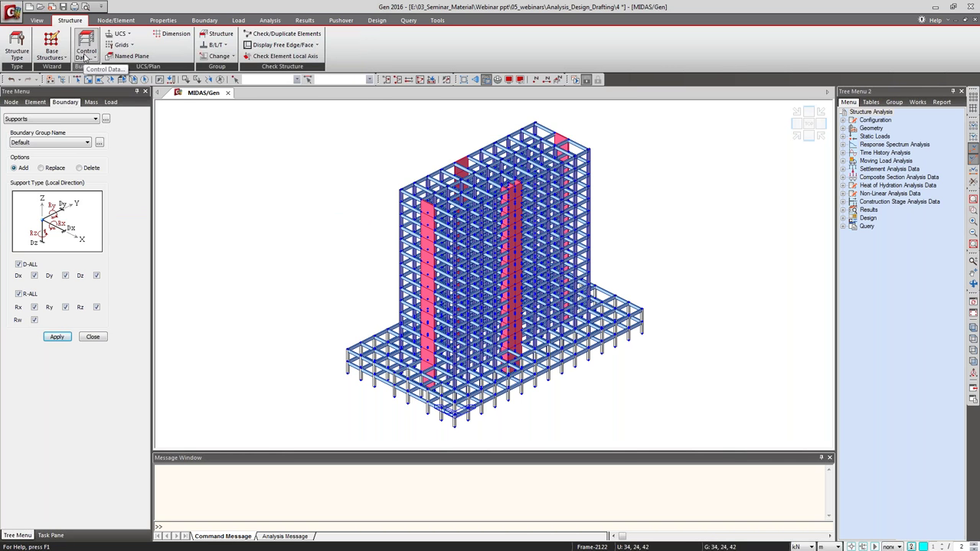
Run Auto Wall ID Generation for All stories.
click(92, 58)
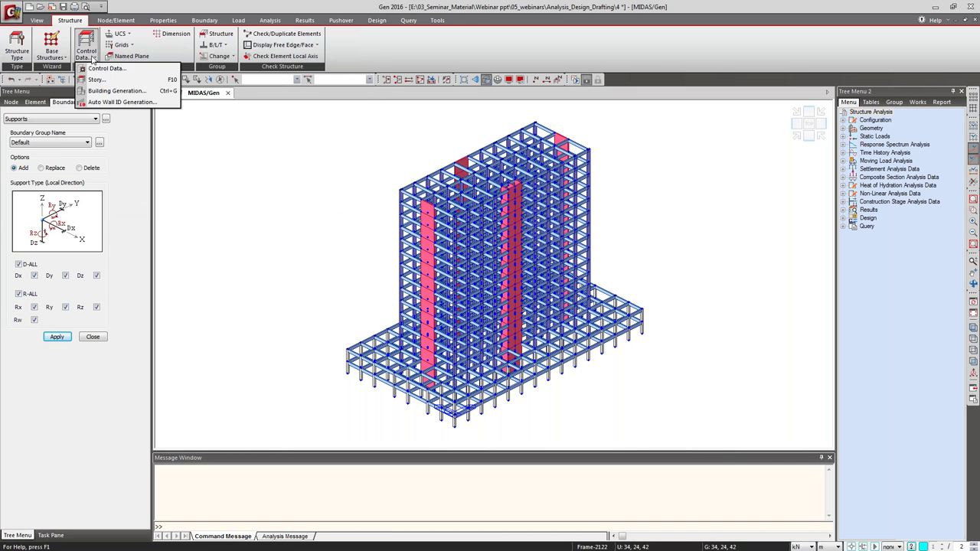
click(97, 104)
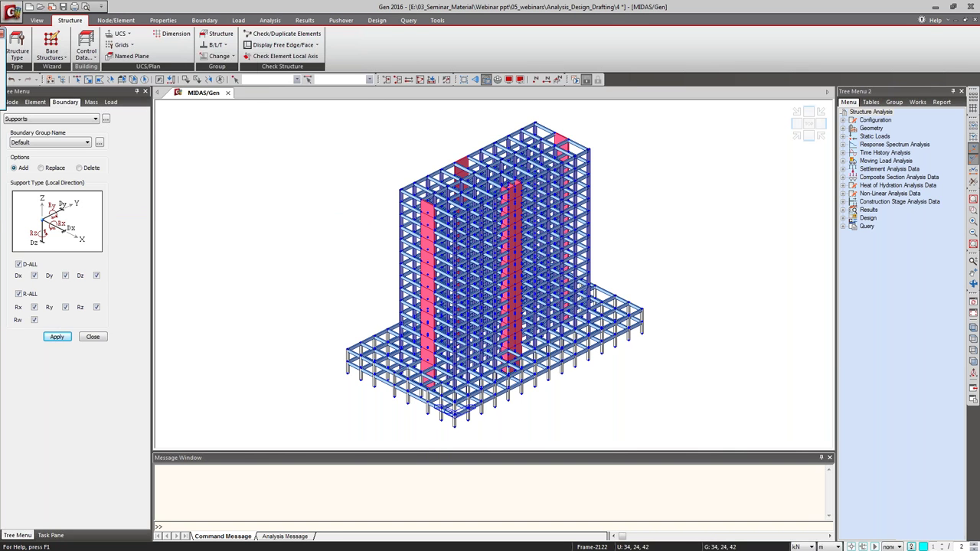
key(Down)
key(Return)
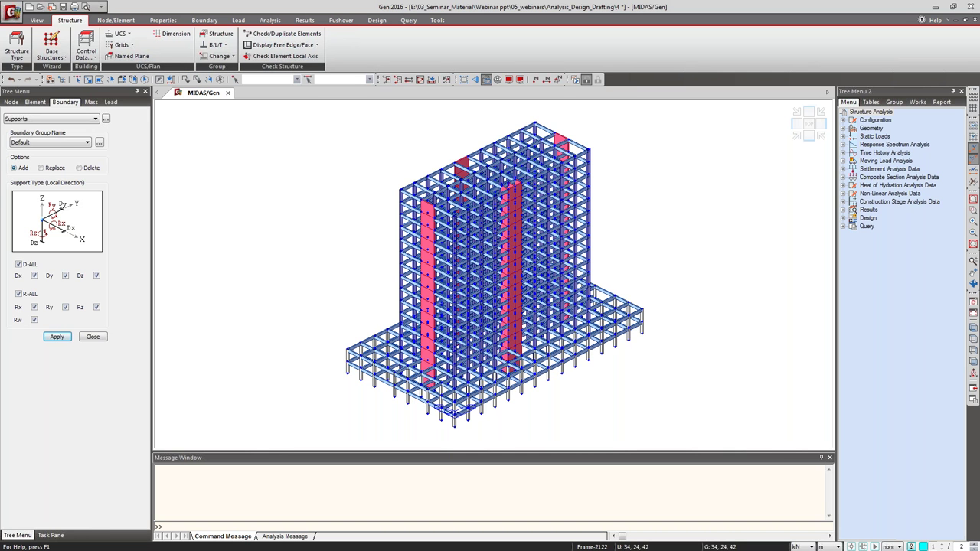
Close the Supports panel and turn on the Story Diaphragm display.
click(86, 334)
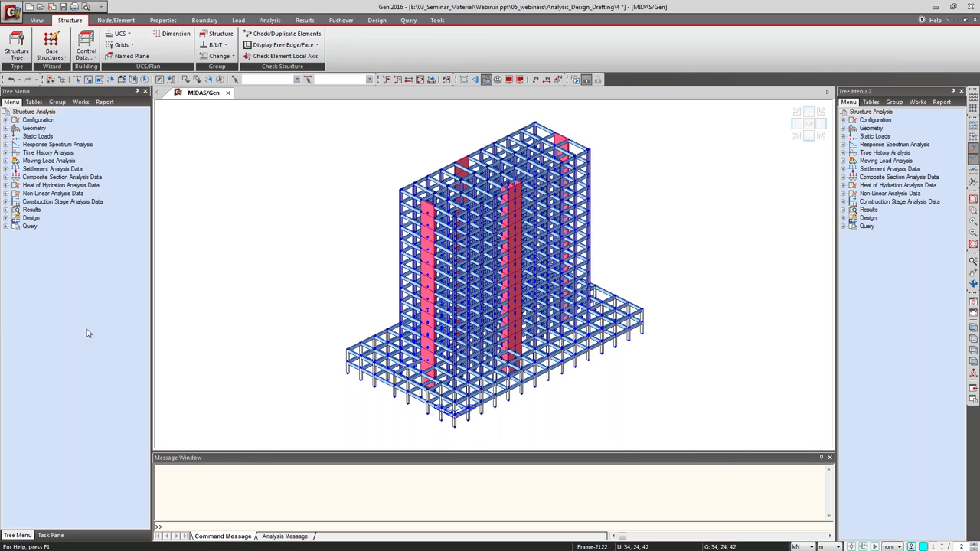
click(203, 21)
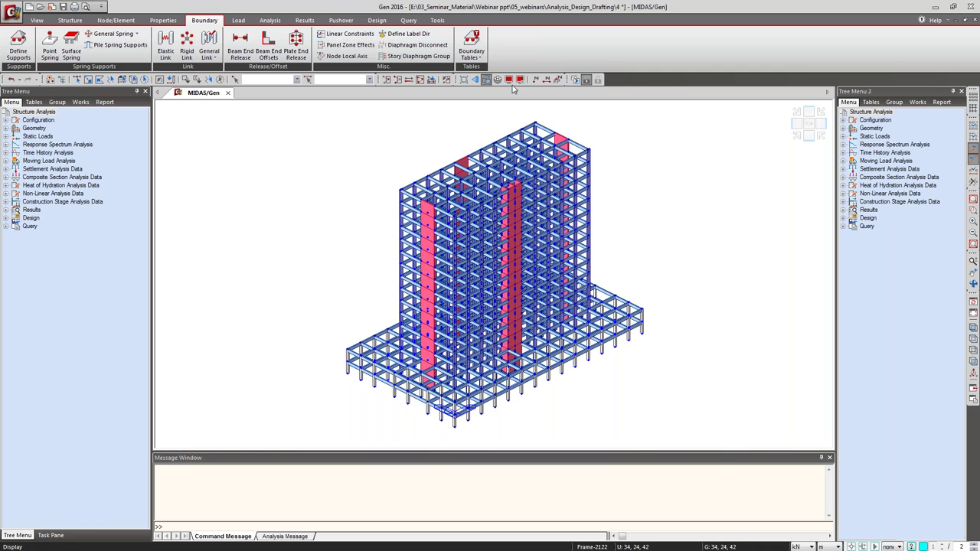
click(513, 81)
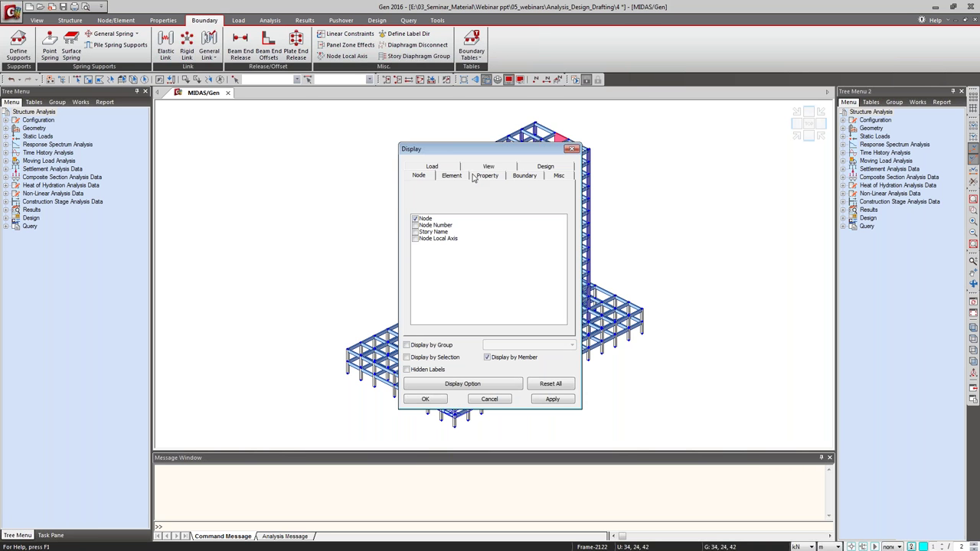
click(518, 177)
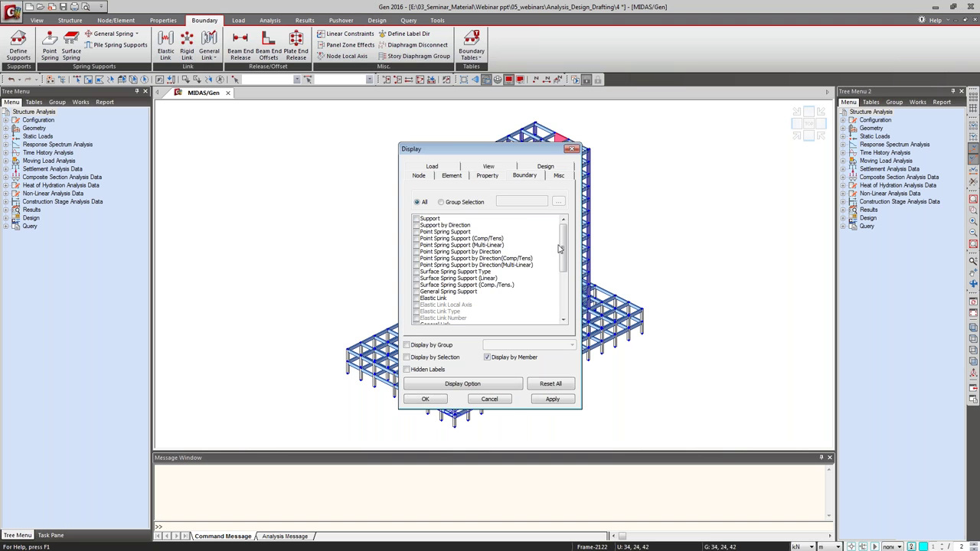
drag(566, 253, 588, 291)
click(433, 318)
click(416, 317)
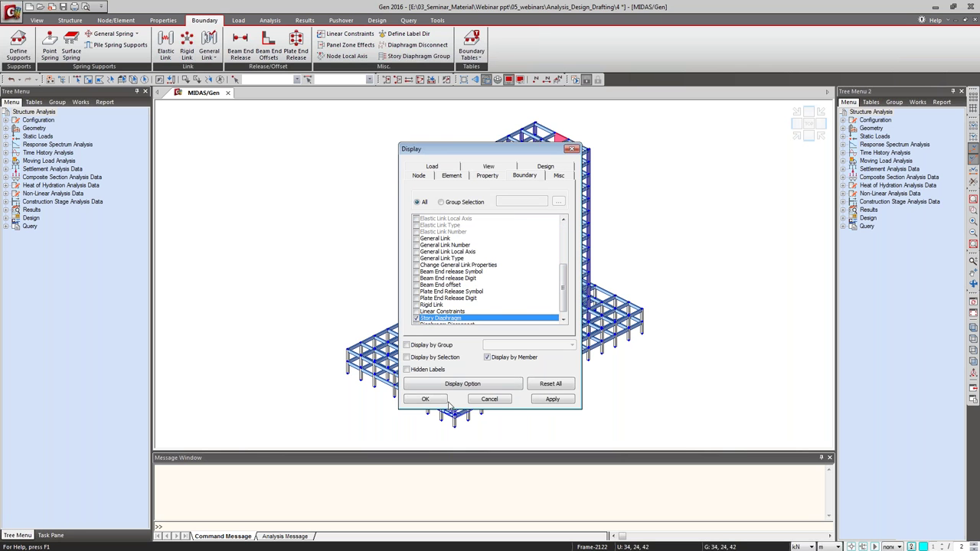
click(427, 398)
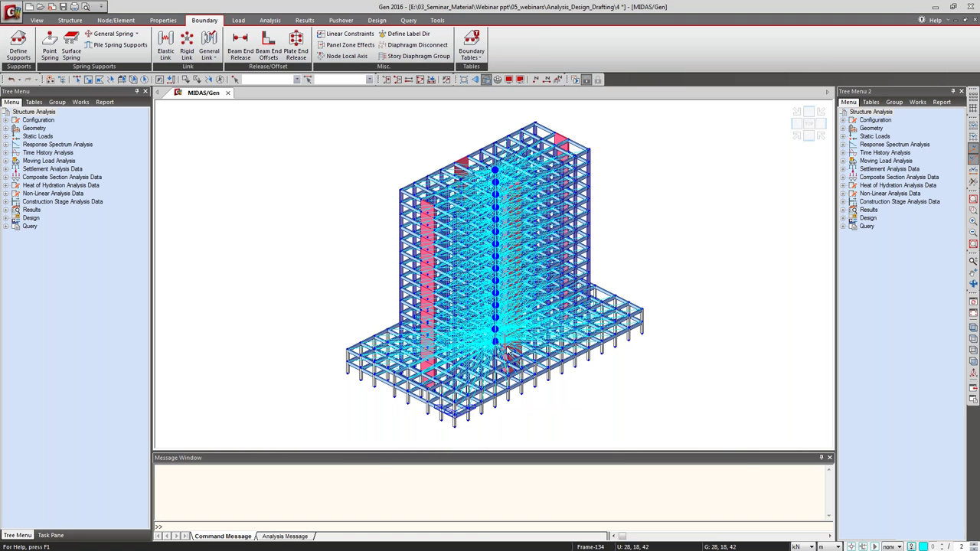
Turn the Story Diaphragm display off again.
click(509, 80)
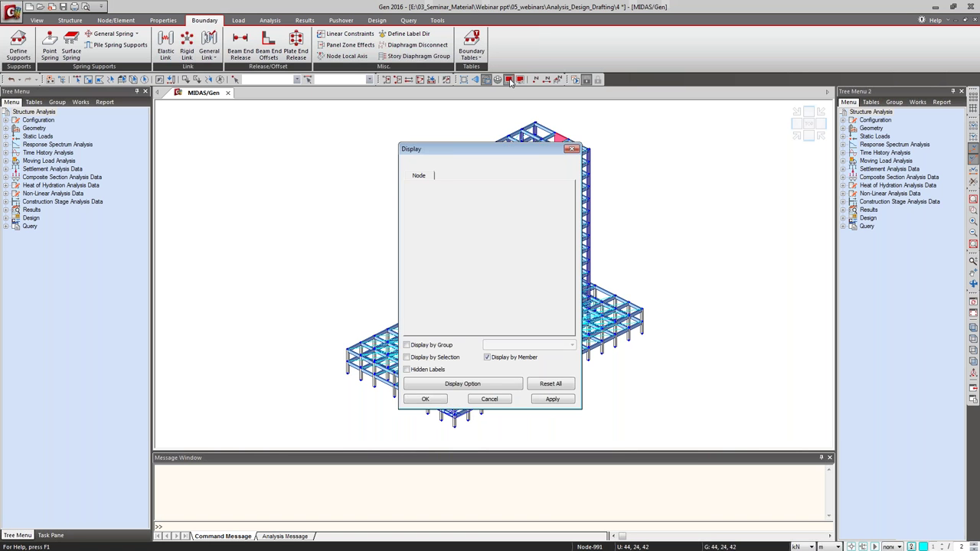
drag(563, 255, 562, 282)
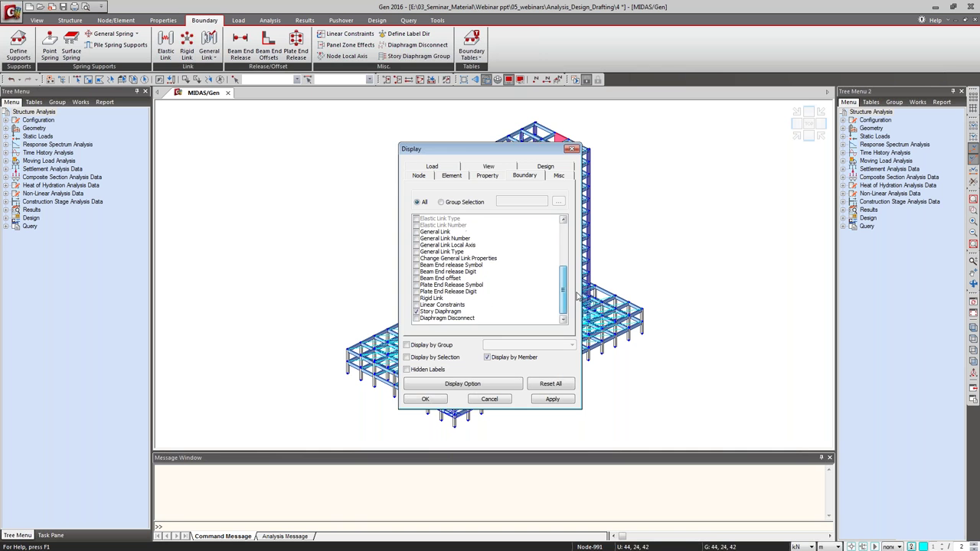
click(428, 312)
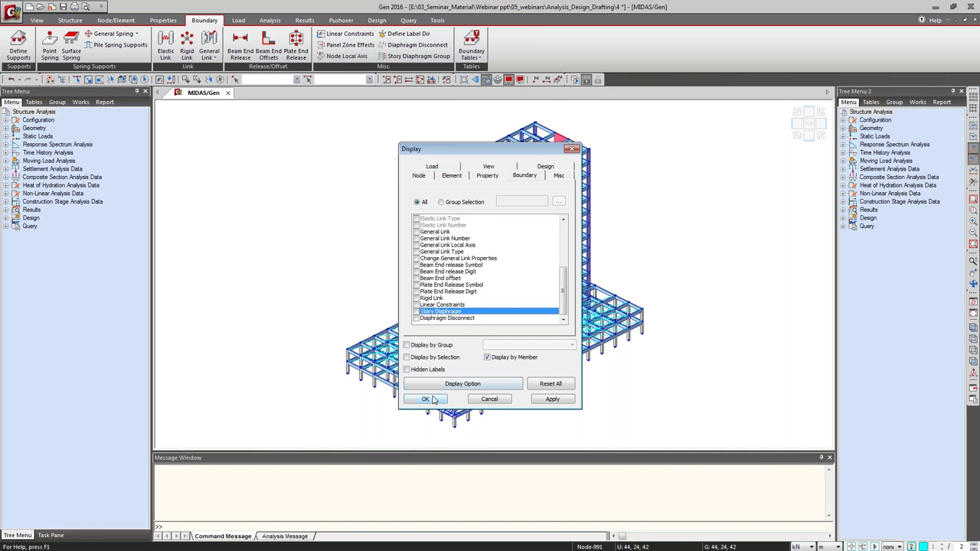
click(429, 398)
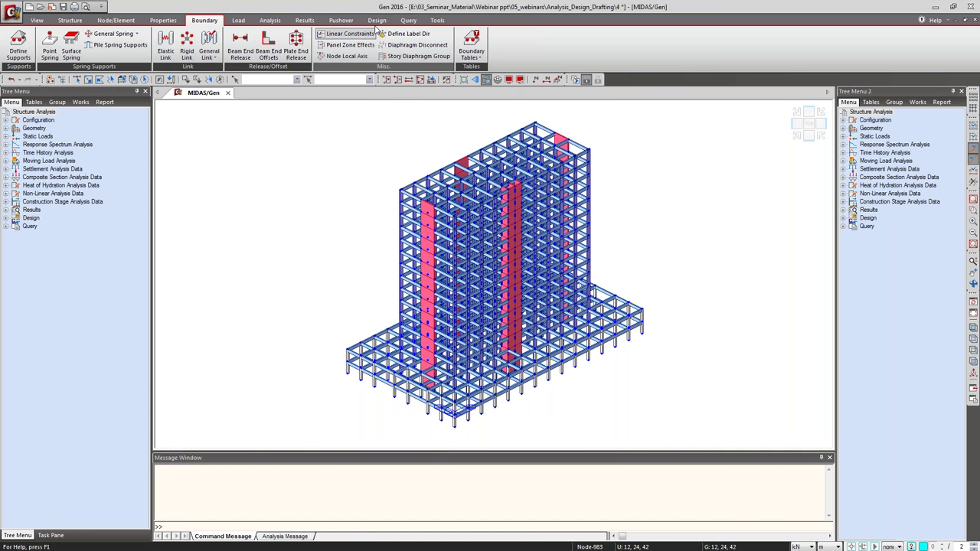
click(240, 21)
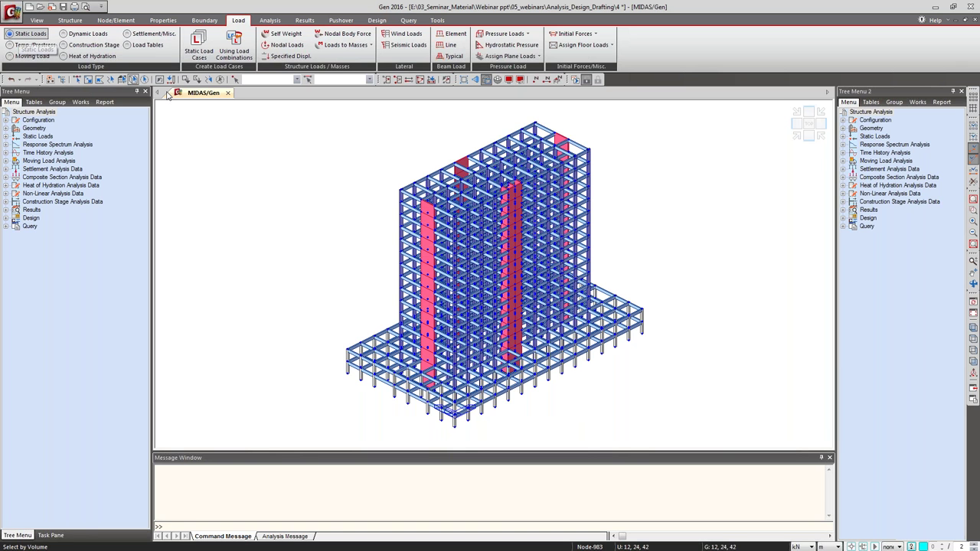
Add static load cases SW and SIDL as Dead Load.
click(207, 46)
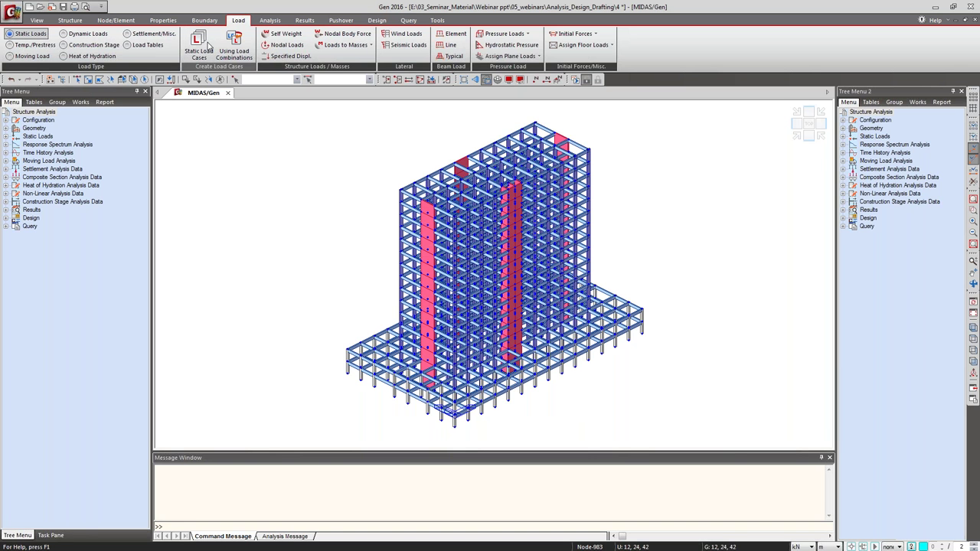
text(SW)
click(176, 45)
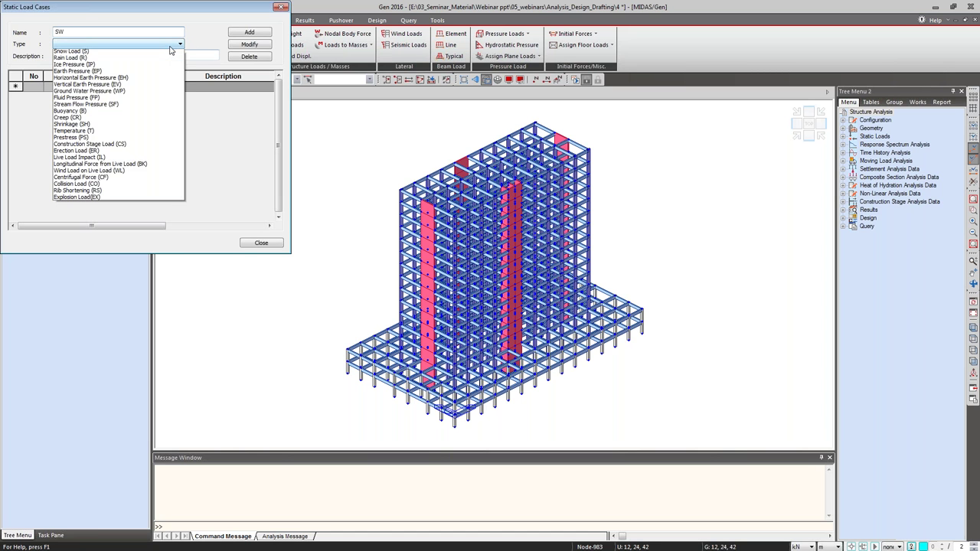
scroll(170, 49, up, 3)
click(170, 50)
click(249, 32)
text(SIDL)
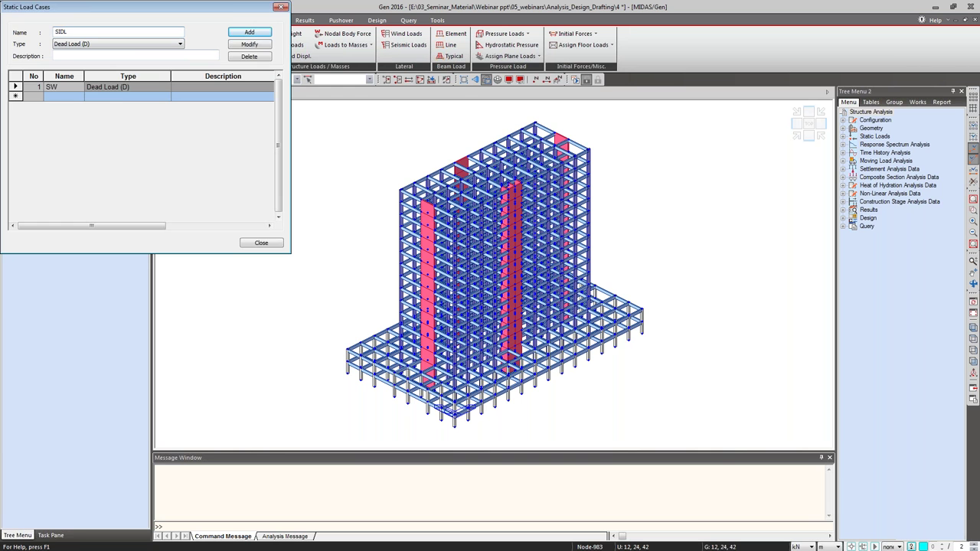
click(250, 32)
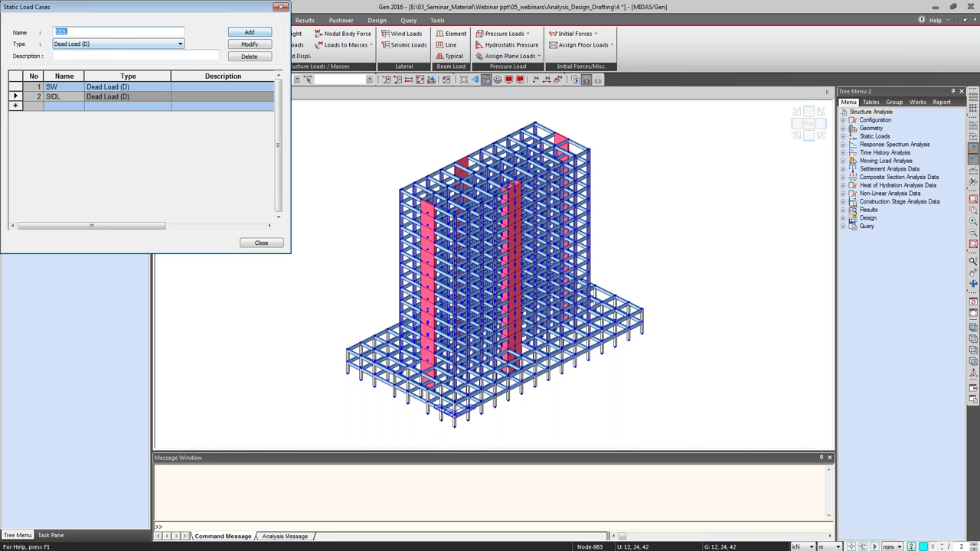
Add LL as Live Load and EQ as Earthquake load cases.
text(LL)
click(115, 44)
click(77, 62)
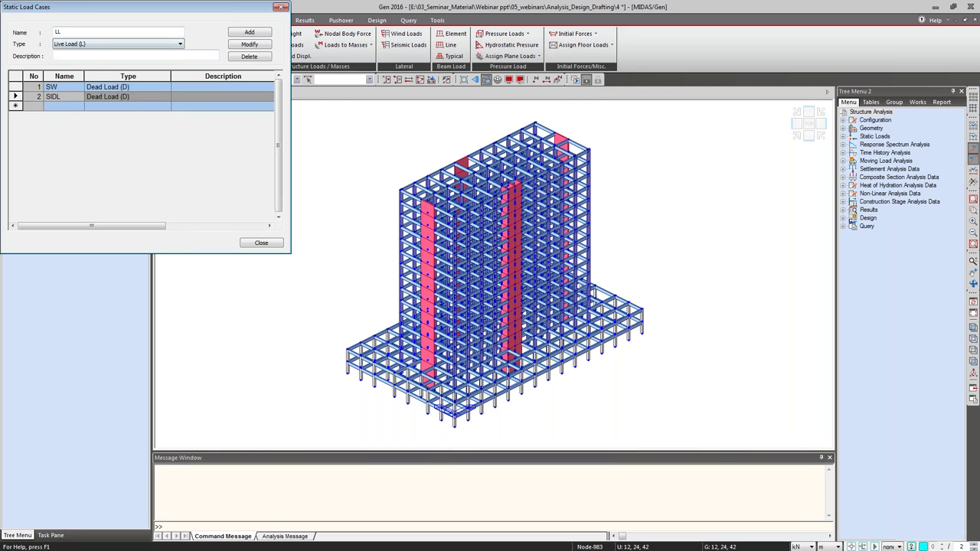
click(250, 33)
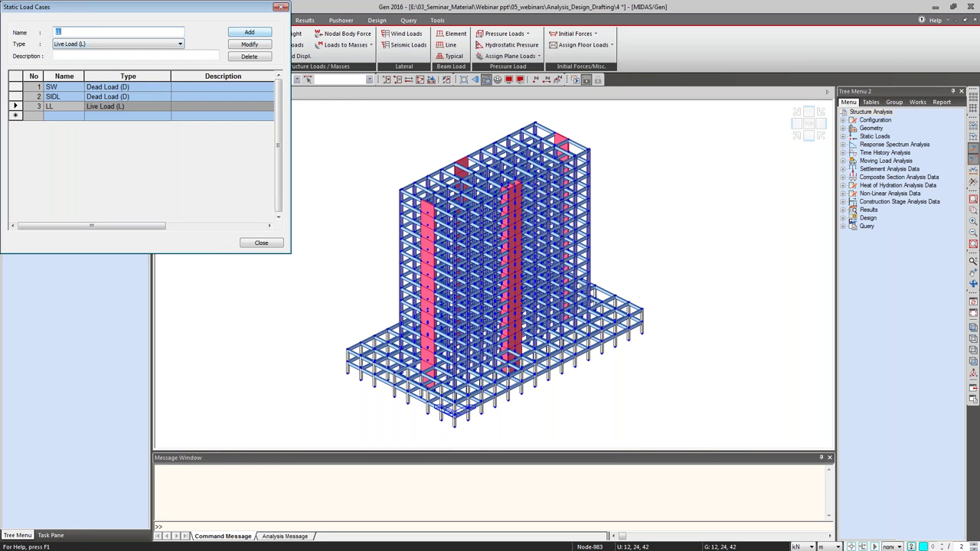
text(EQ)
click(89, 45)
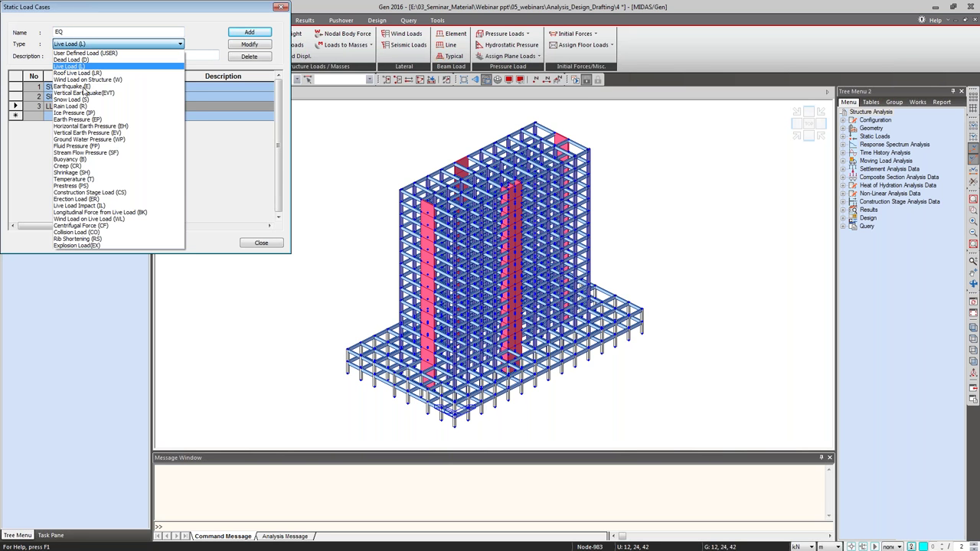
click(82, 86)
key(Return)
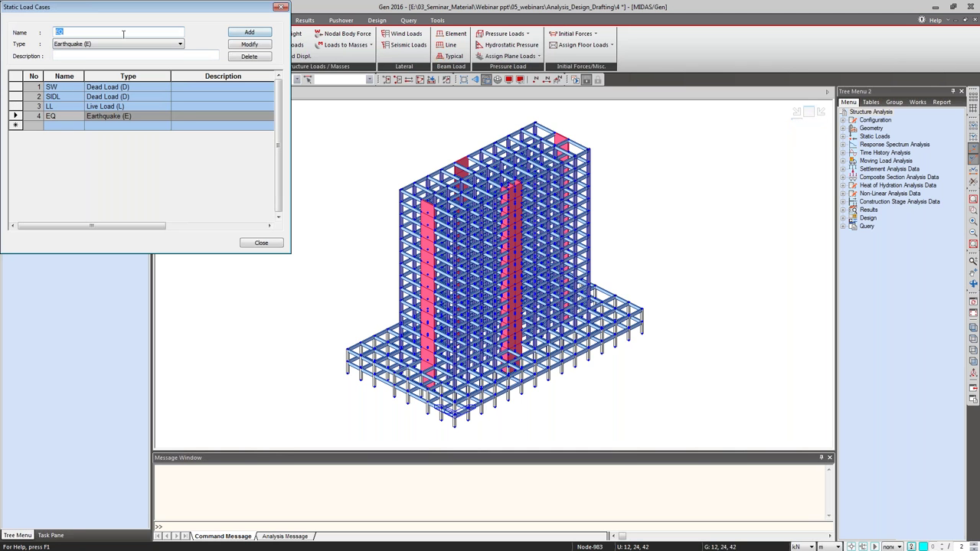
Add WL as Wind Load on Structure and close the load case dialog.
text(WL)
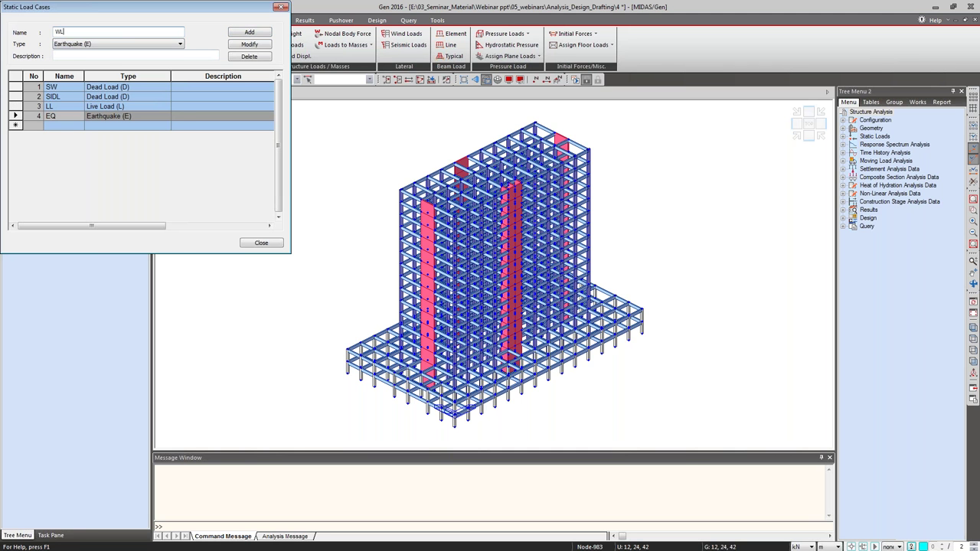
click(118, 44)
scroll(115, 115, up, 2)
click(92, 59)
key(Return)
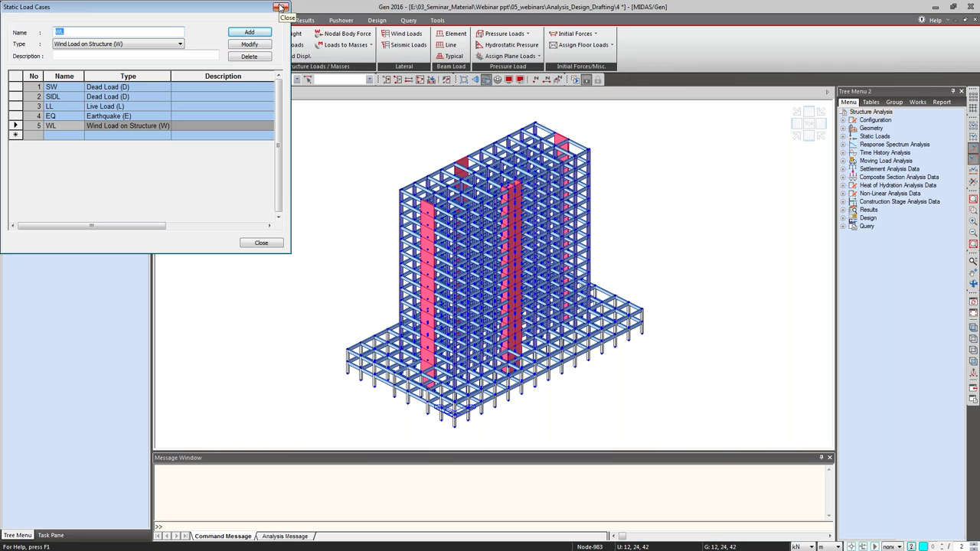
click(281, 8)
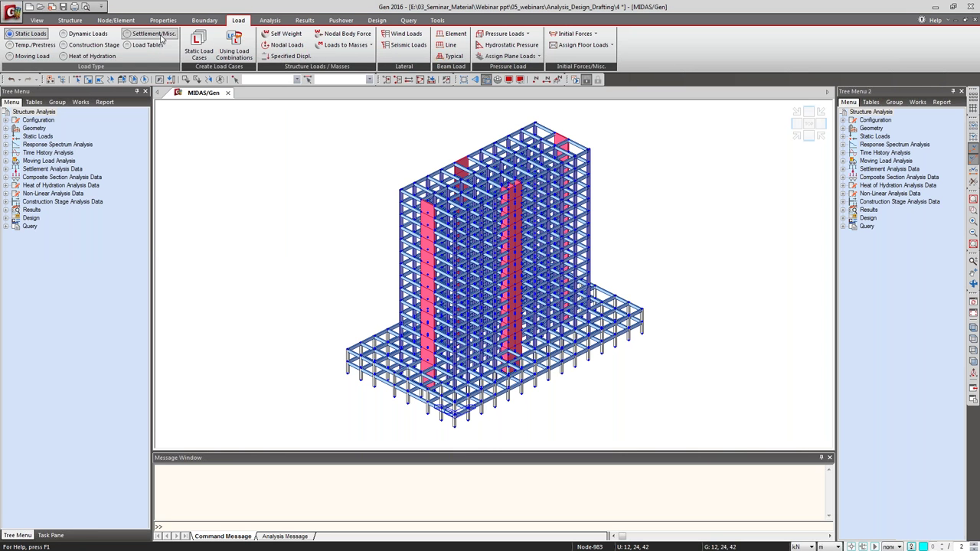
Add self weight with Z factor -1 under load case SW, then close the panel.
click(289, 34)
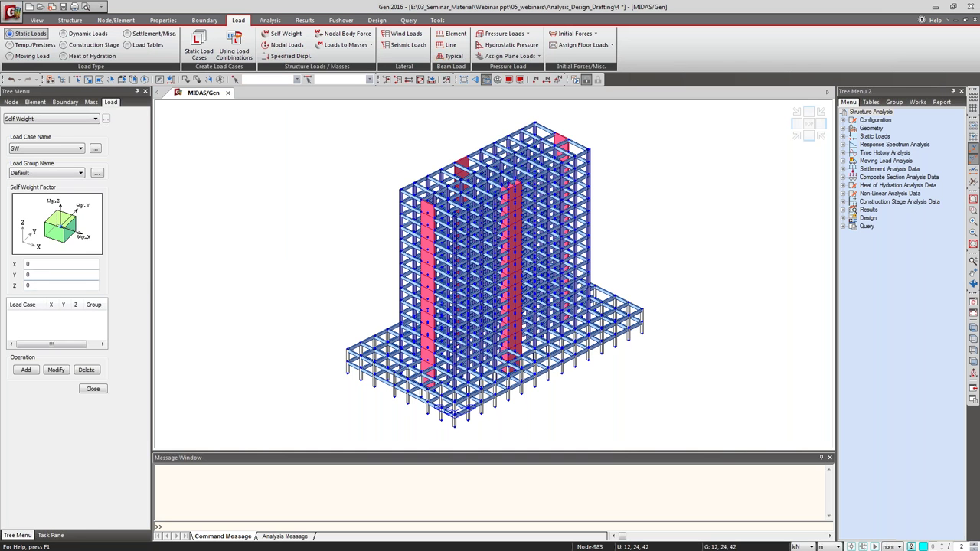
click(30, 265)
drag(35, 285, 18, 280)
text(-1)
click(25, 370)
click(101, 391)
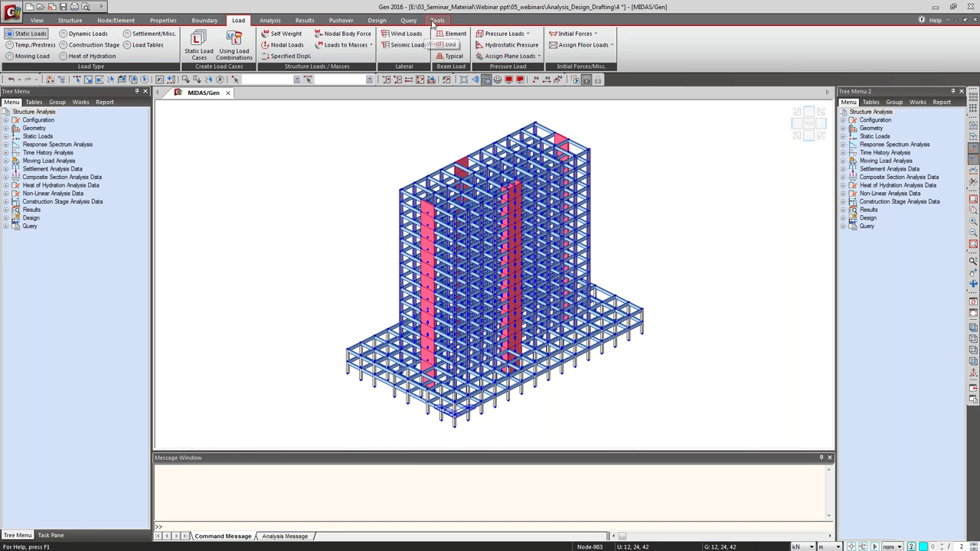
Set the element beam load case to SW and select all elements of section 3 : beams.
click(453, 34)
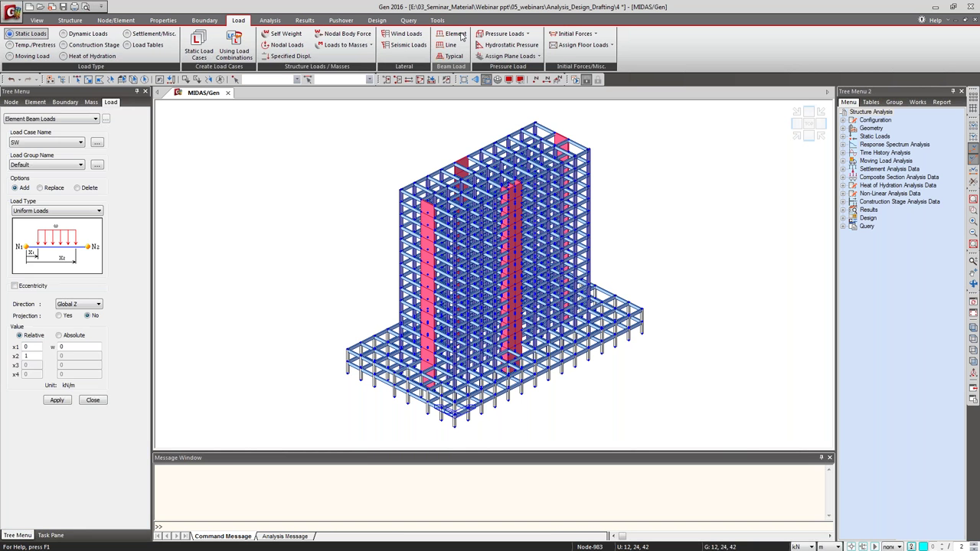
click(80, 144)
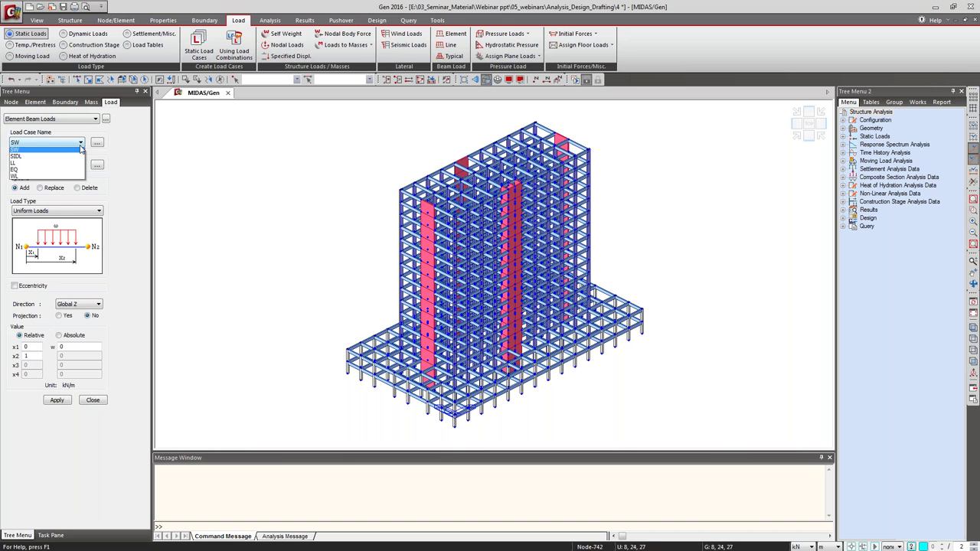
click(70, 158)
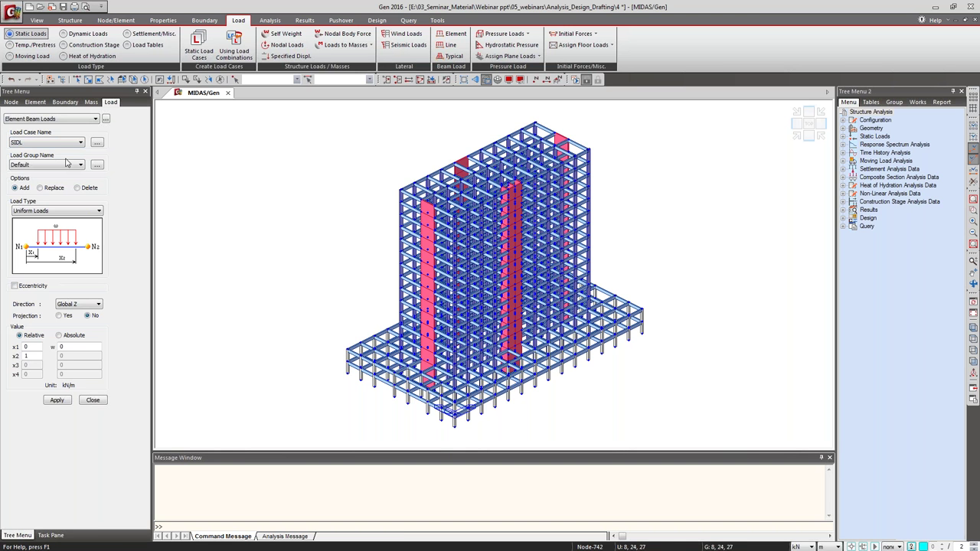
click(59, 144)
click(59, 152)
click(918, 103)
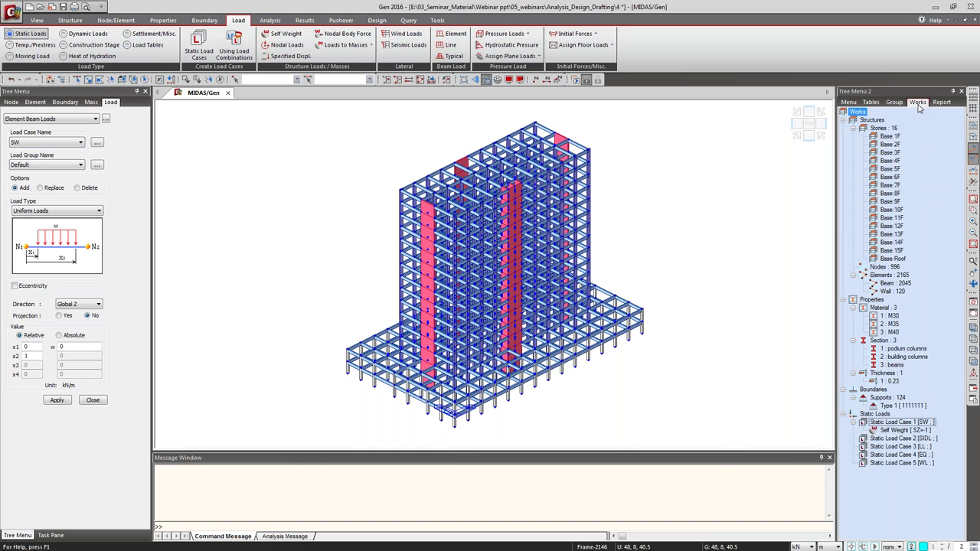
click(890, 366)
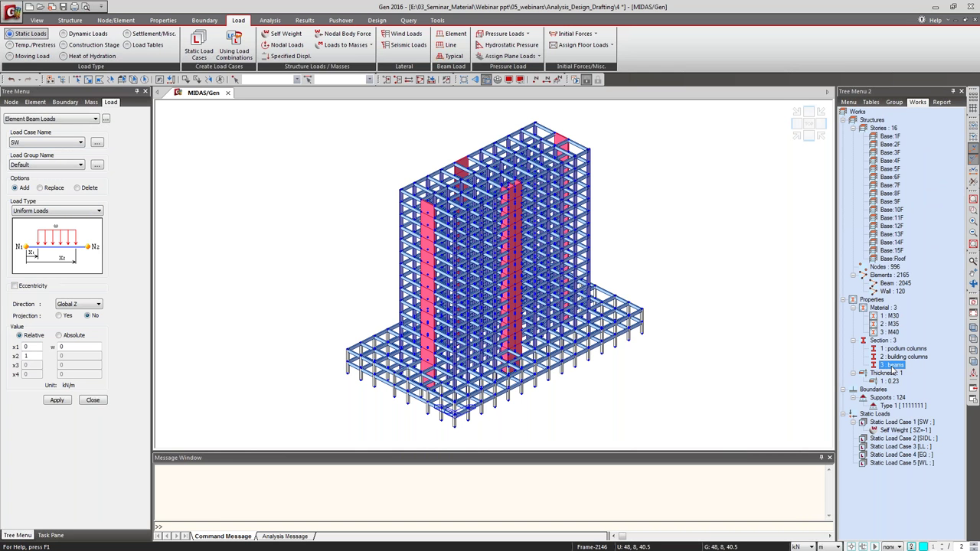
double_click(890, 366)
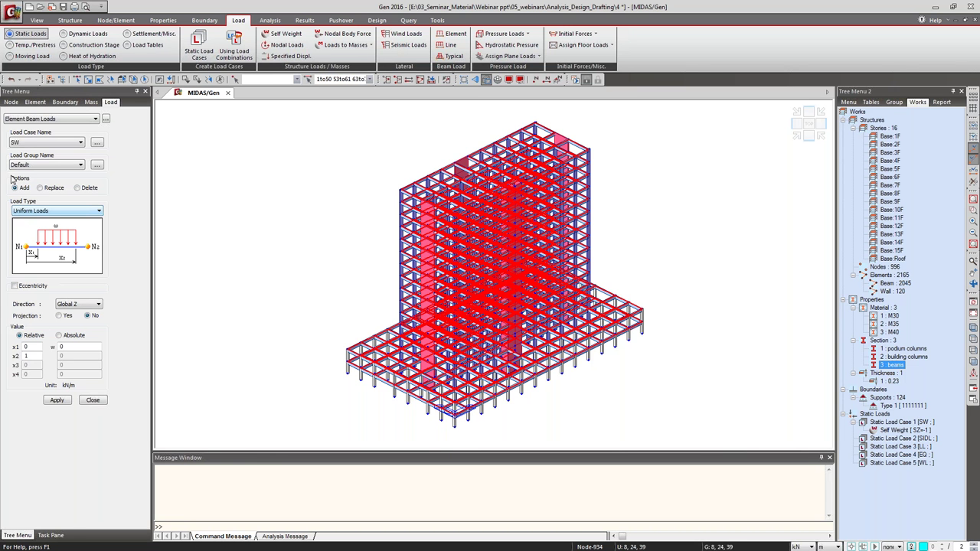
Apply a uniform Global Z load w = -10.6 kN/m to the beams and close.
click(57, 346)
double_click(57, 346)
text(-10.6)
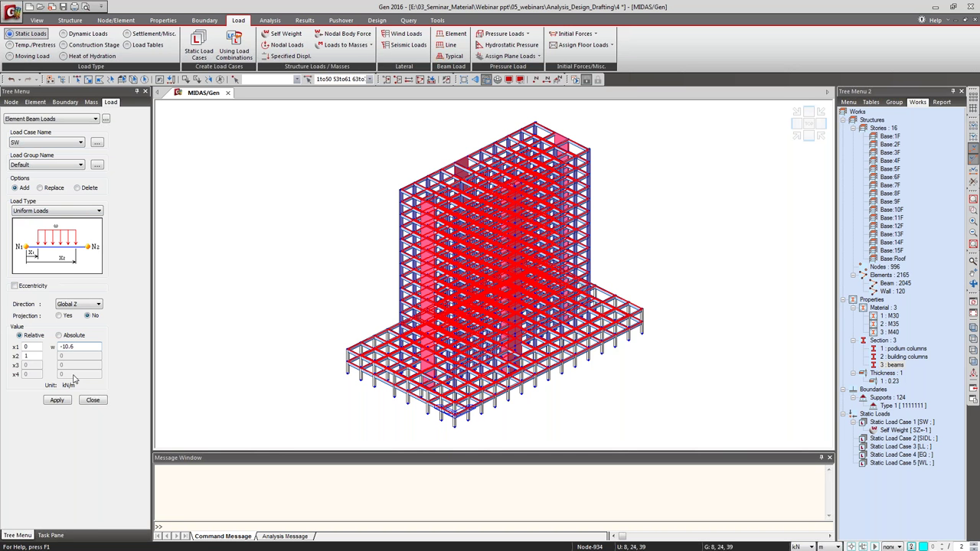
click(58, 401)
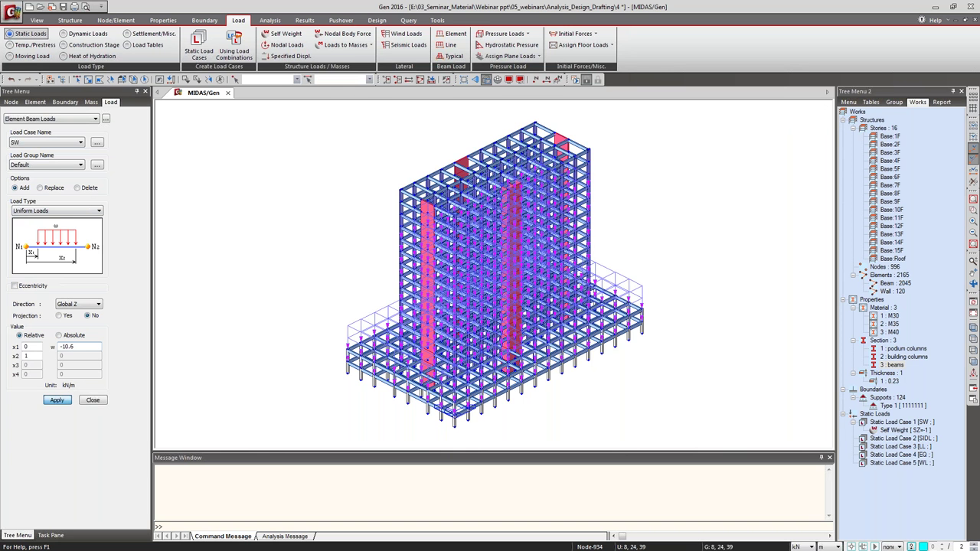
click(58, 400)
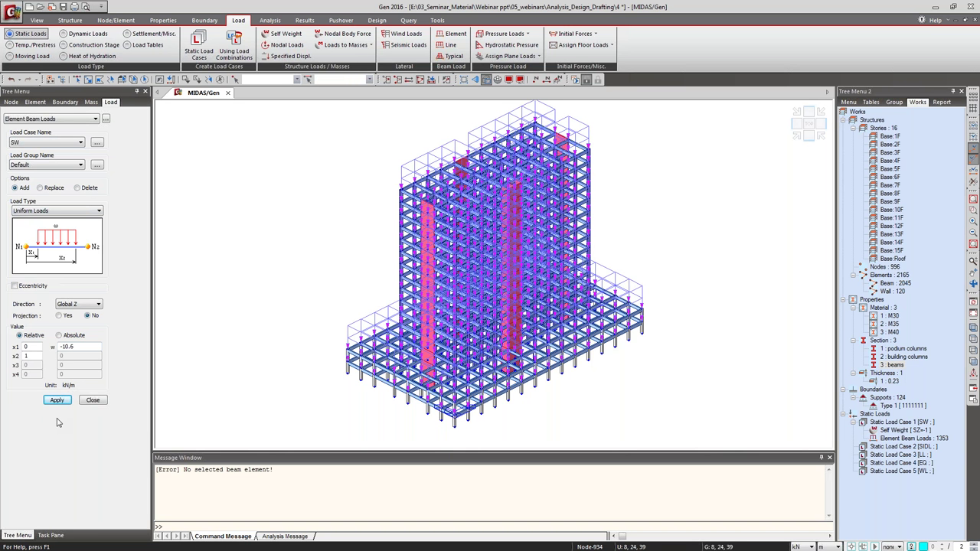
click(61, 213)
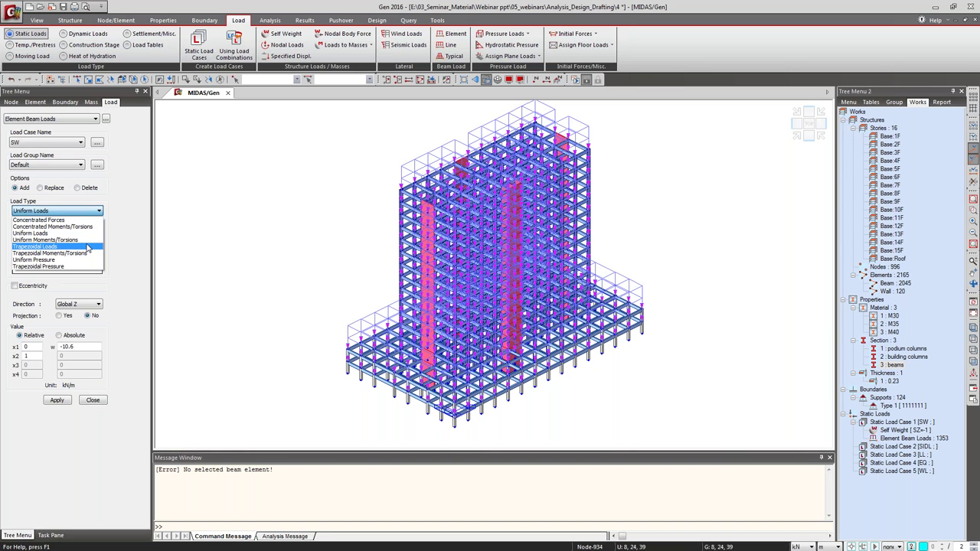
click(122, 266)
click(94, 399)
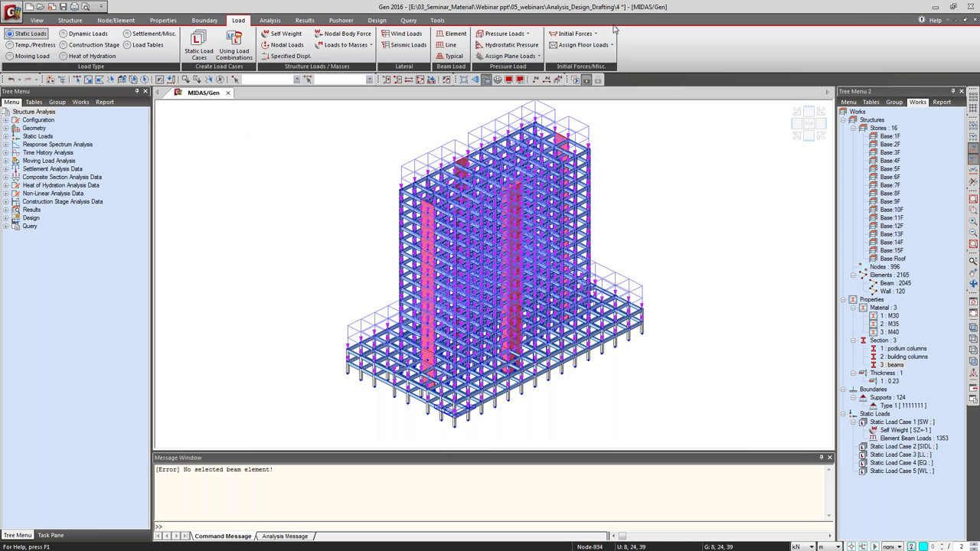
Start a new floor load type named 'podium level'.
click(597, 47)
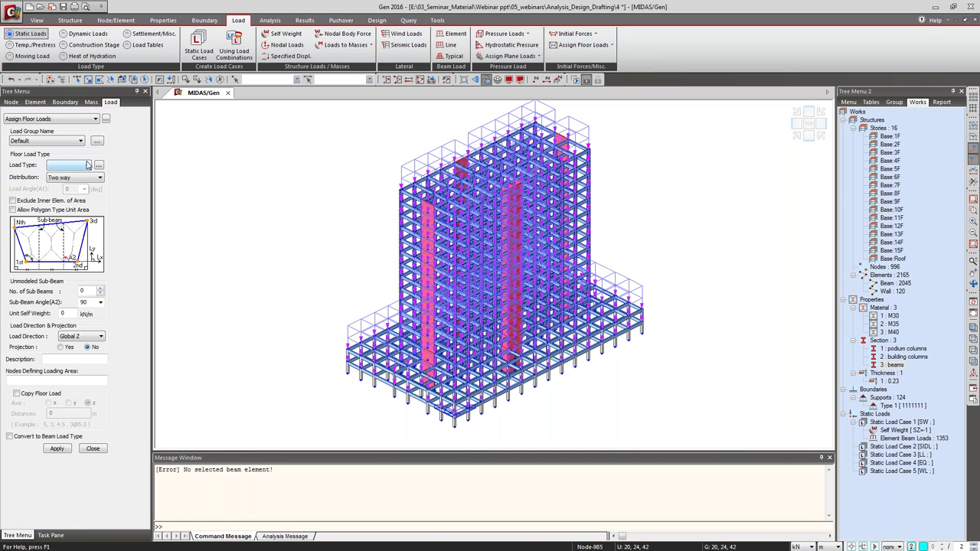
click(611, 46)
click(603, 58)
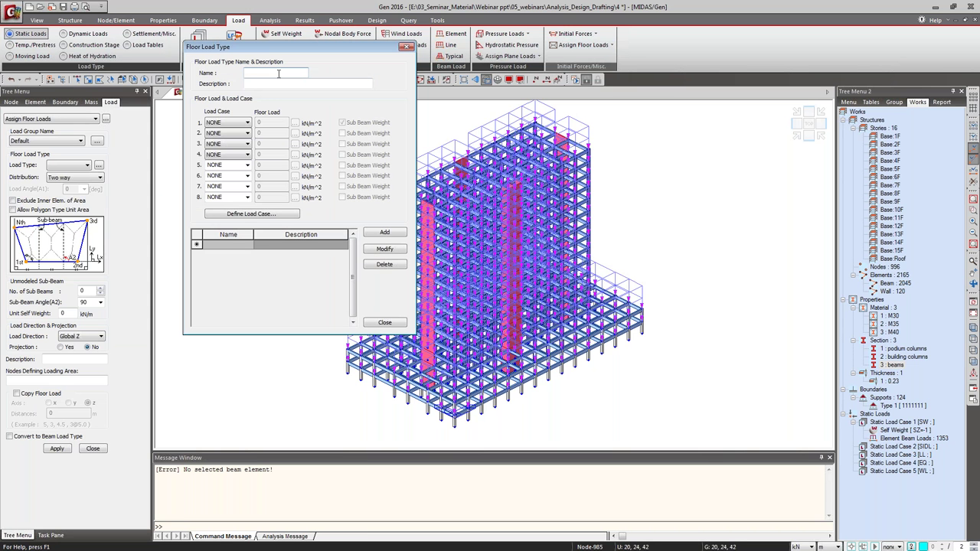
text(podium level)
Enter floor loads SW -3.75, SIDL -1.5, LL -5 kN/m² and add the type.
click(228, 123)
click(230, 138)
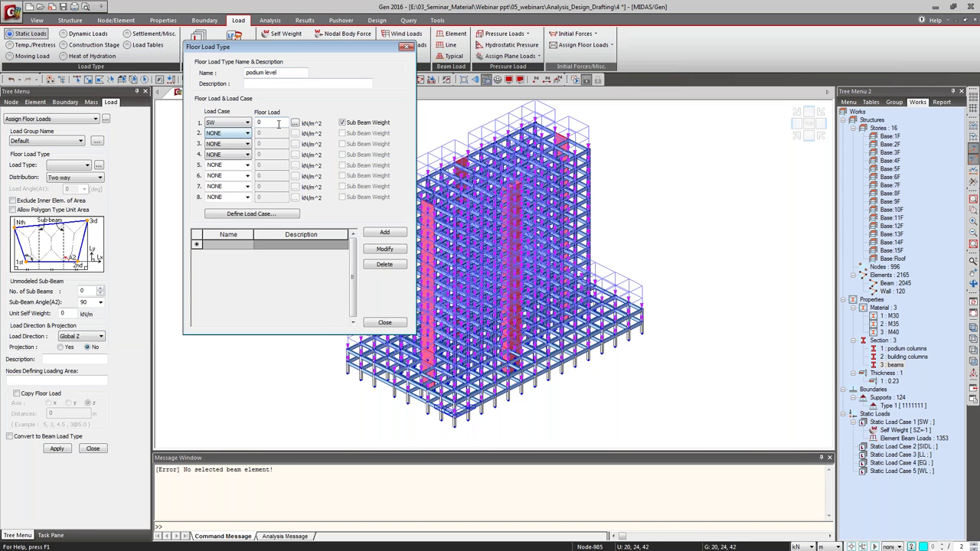
text(-3.75)
click(245, 133)
click(238, 156)
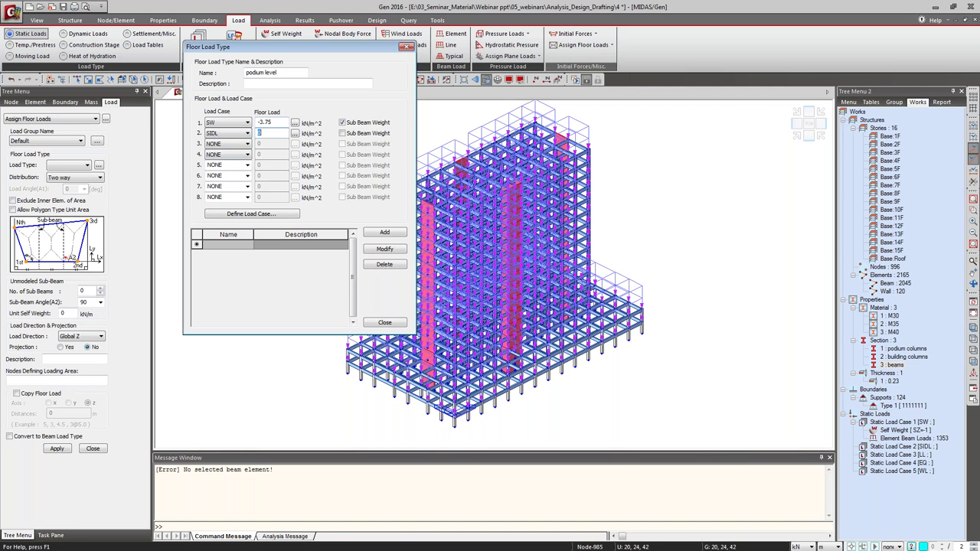
text(-1.5)
click(247, 144)
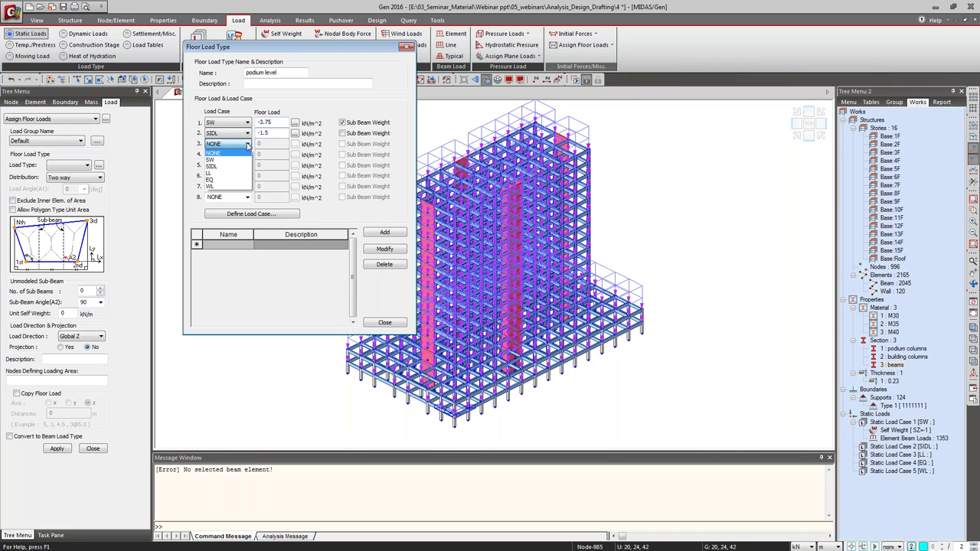
click(237, 176)
double_click(259, 144)
text(-5)
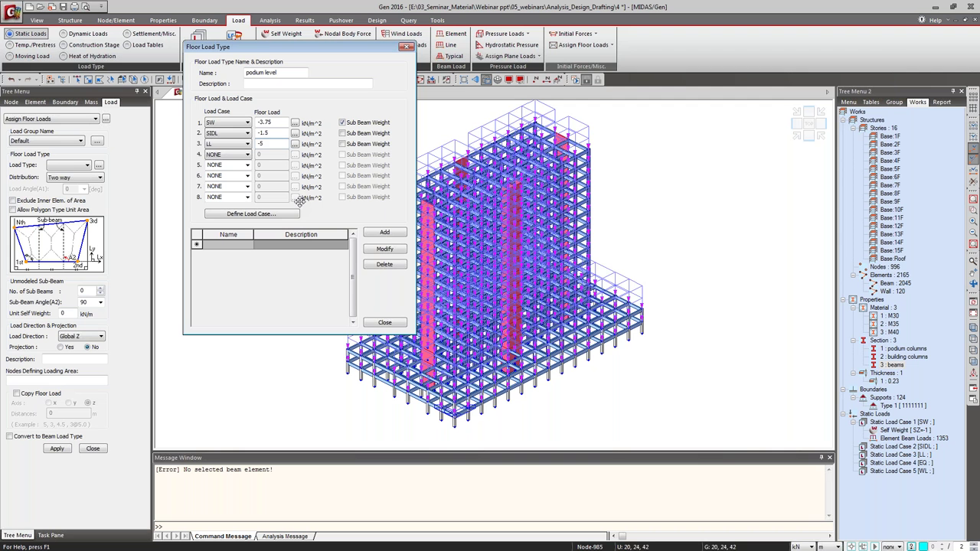
click(397, 233)
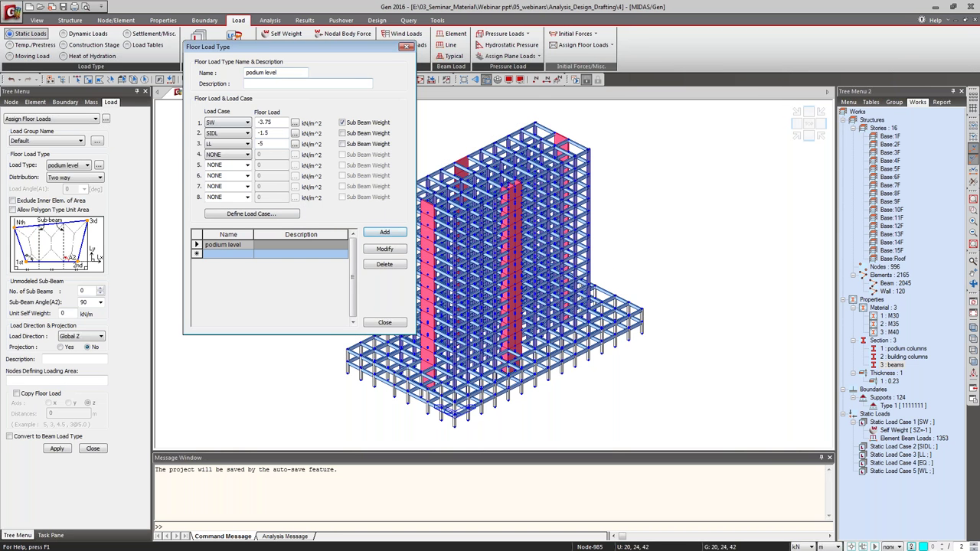
Add floor load type 'typical level' with SW -2.75, SIDL -1.5 and LL -2.
double_click(272, 72)
drag(247, 72, 245, 72)
text(typical level)
drag(272, 123, 261, 123)
text(2.75)
drag(271, 132, 265, 133)
click(269, 144)
drag(267, 143, 261, 143)
text(2)
click(384, 232)
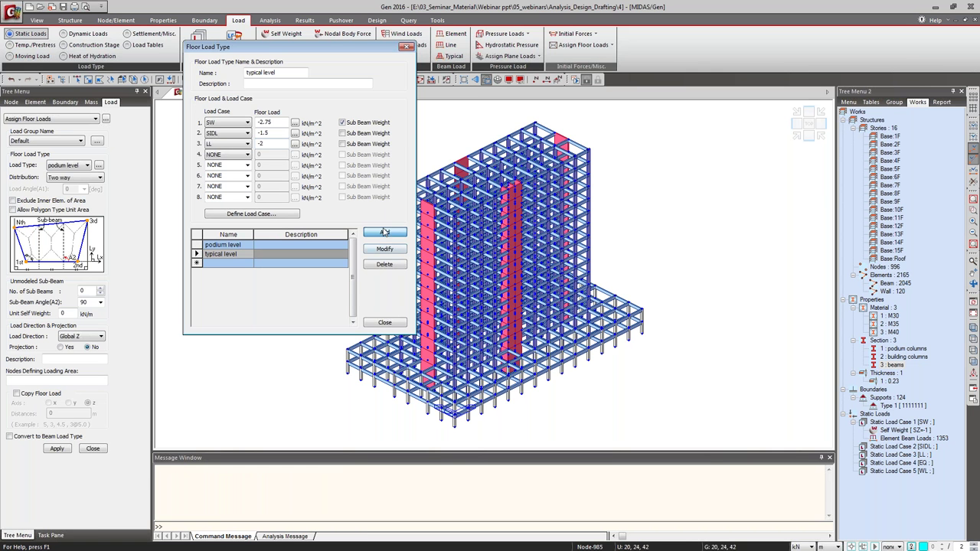
Add floor load type 'roof level' with SW -2.75, SIDL -3 and LL -3, then close.
double_click(283, 73)
click(283, 73)
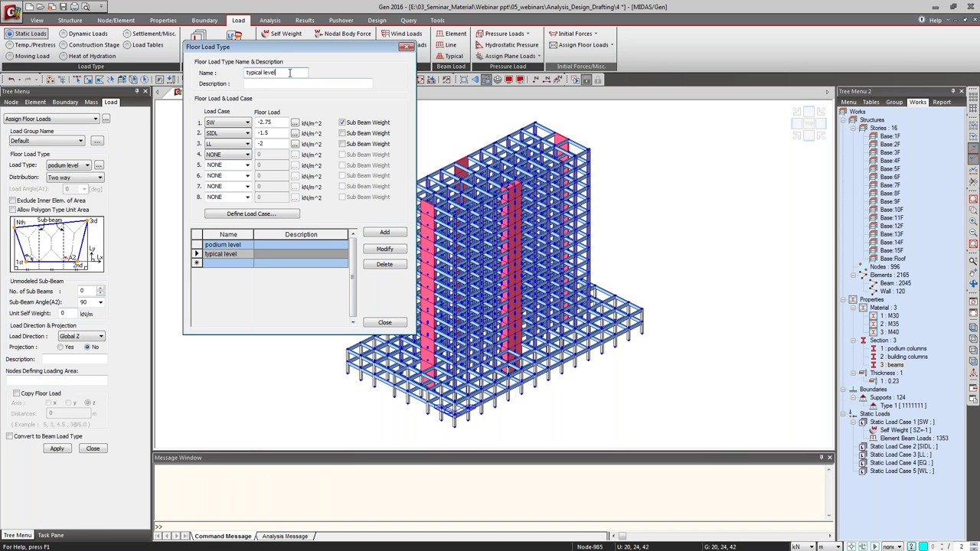
drag(288, 72, 245, 73)
text(roof)
click(235, 133)
click(263, 143)
double_click(263, 143)
text(3)
double_click(262, 132)
text(3)
click(381, 234)
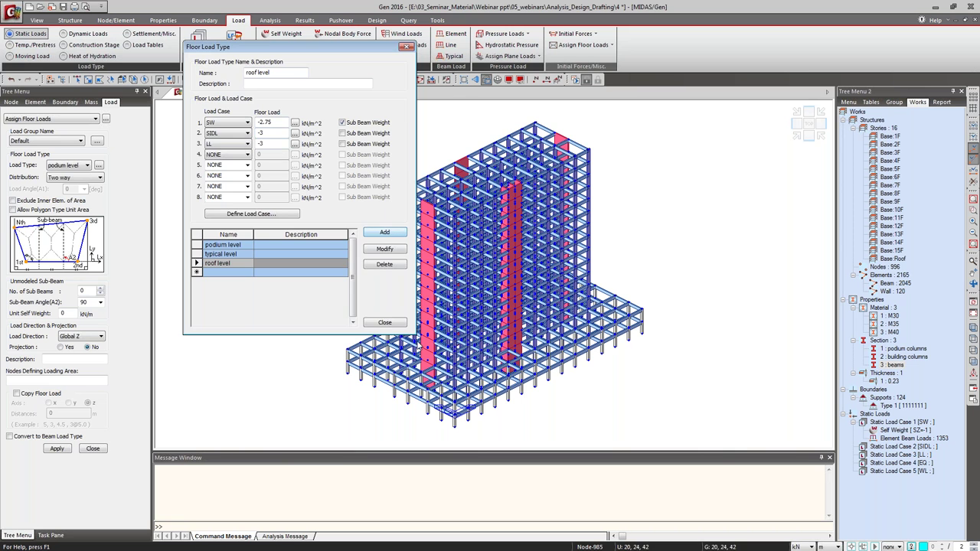
click(384, 322)
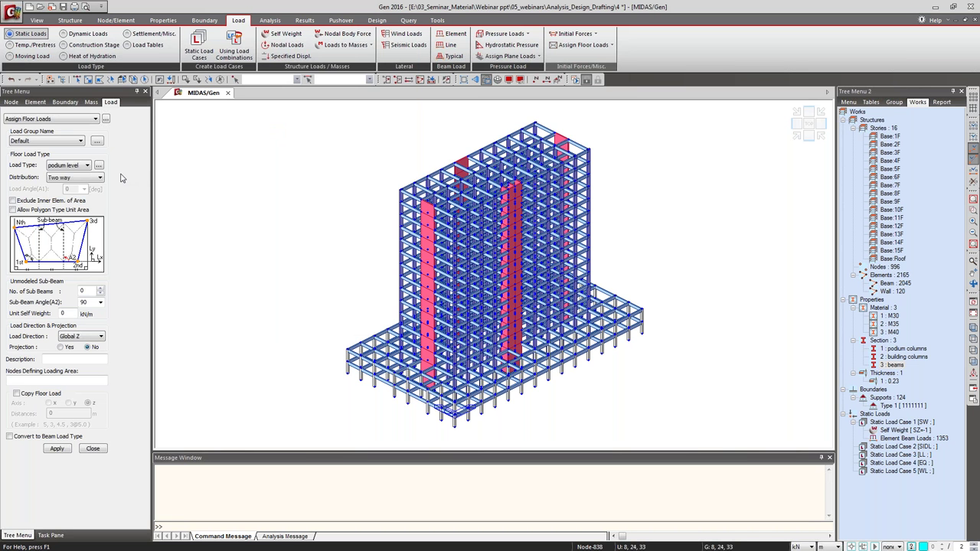
Make only story 2F's floor active and view it from the top.
click(431, 80)
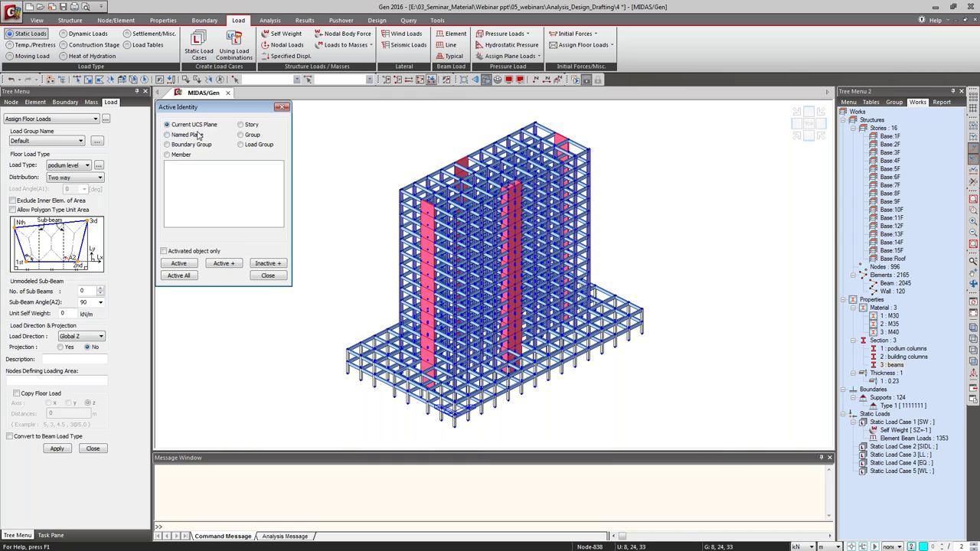
click(242, 125)
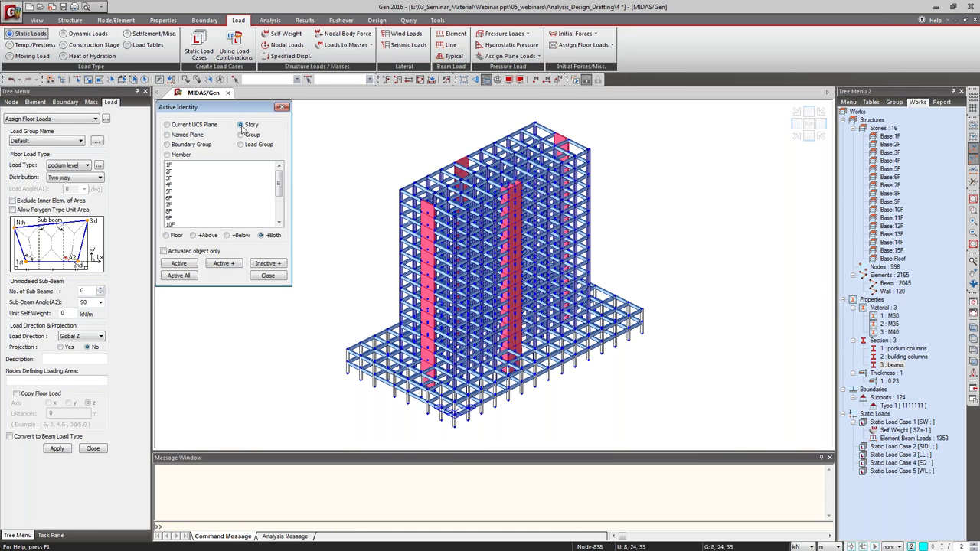
click(183, 172)
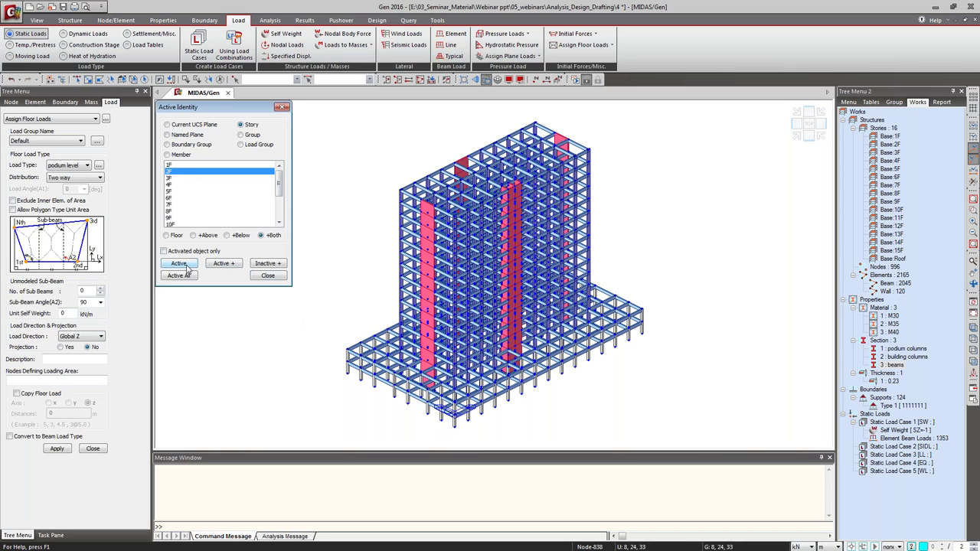
click(175, 236)
click(182, 265)
click(282, 106)
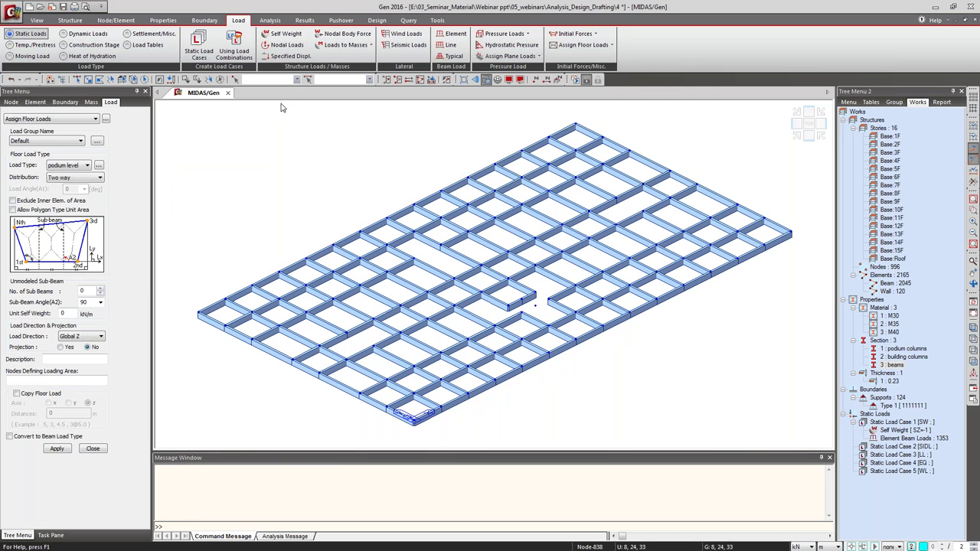
click(808, 123)
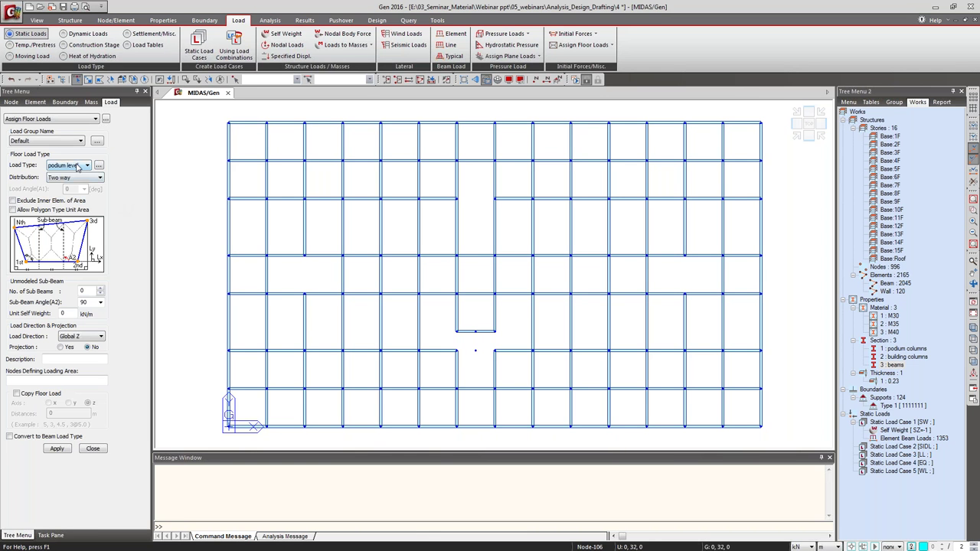
Keep podium level as the floor load type and set two-way load distribution.
click(77, 167)
click(77, 167)
click(79, 178)
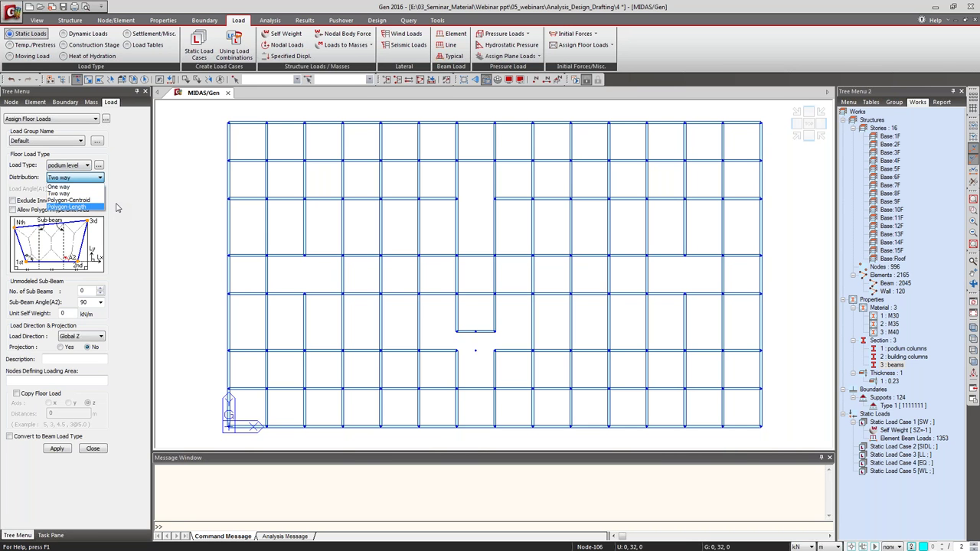
Keep Two way distribution and copy the podium floor load along z at 3 m.
click(118, 218)
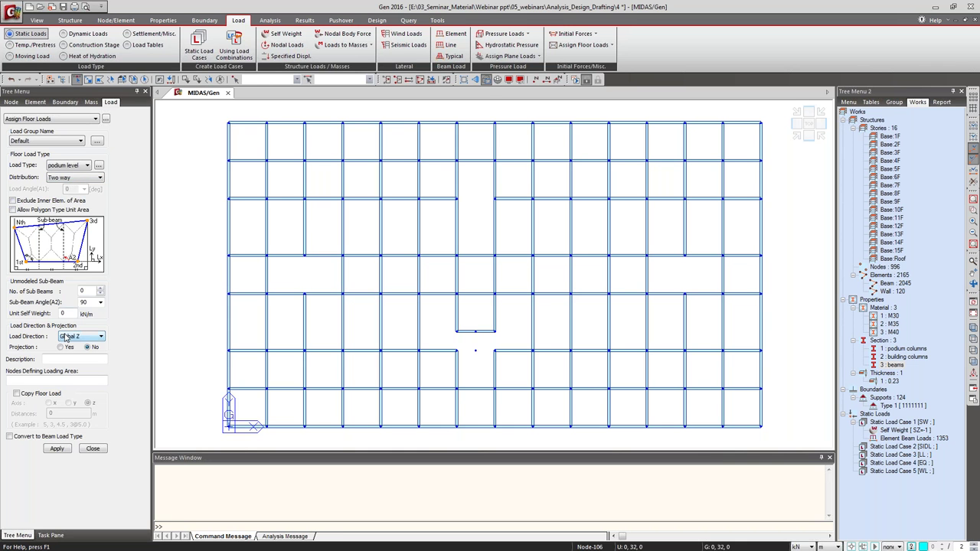
key(Down)
key(Up)
click(47, 380)
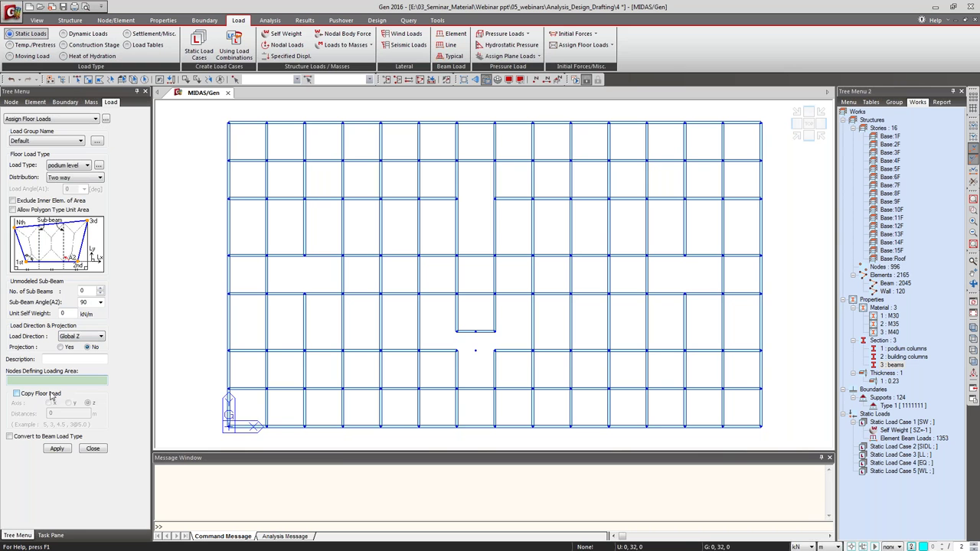
click(55, 398)
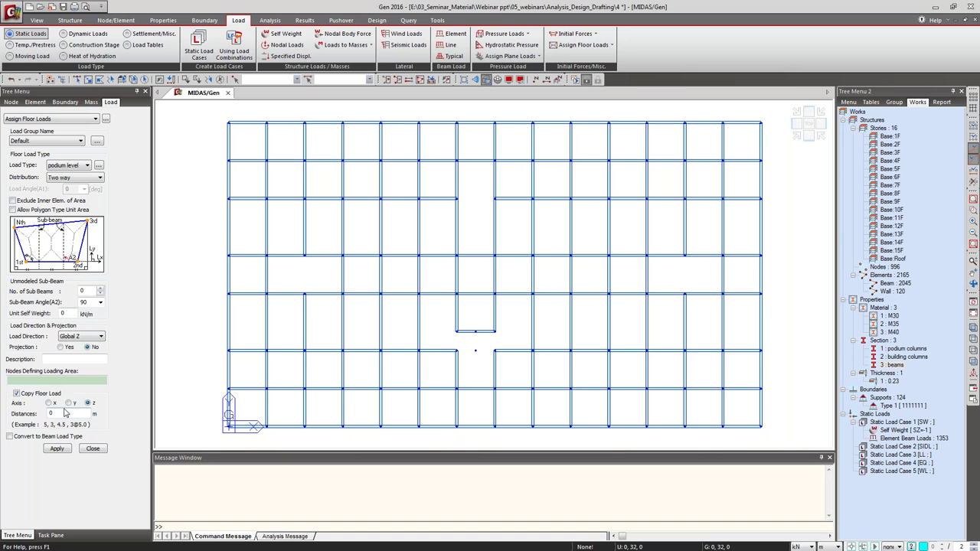
double_click(70, 411)
text(3)
click(93, 379)
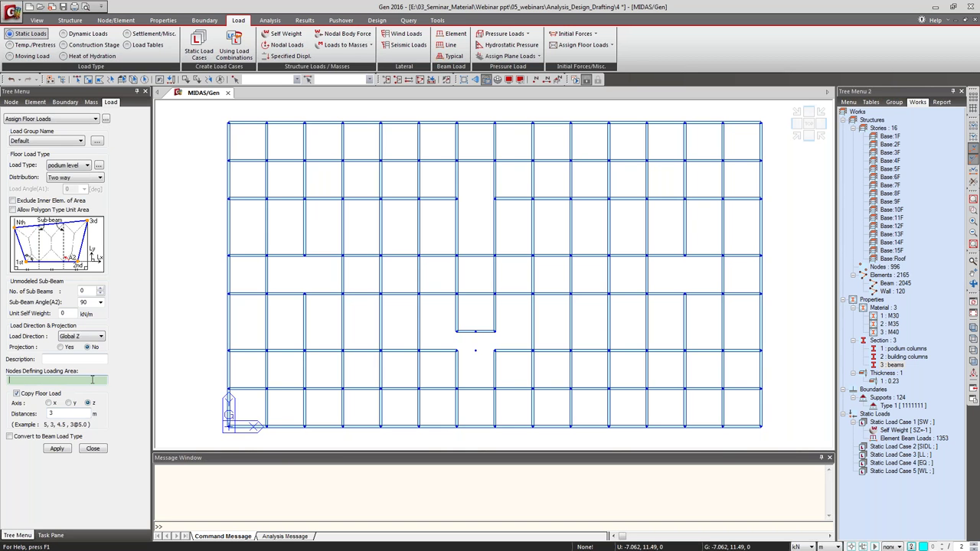
Outline the top and left perimeter bays as podium-level floor load areas.
click(228, 122)
click(228, 199)
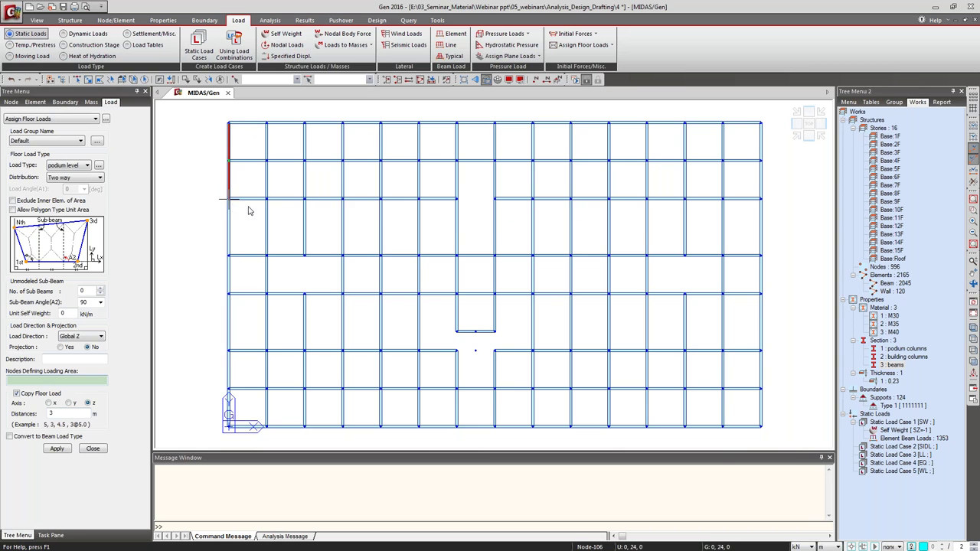
click(760, 200)
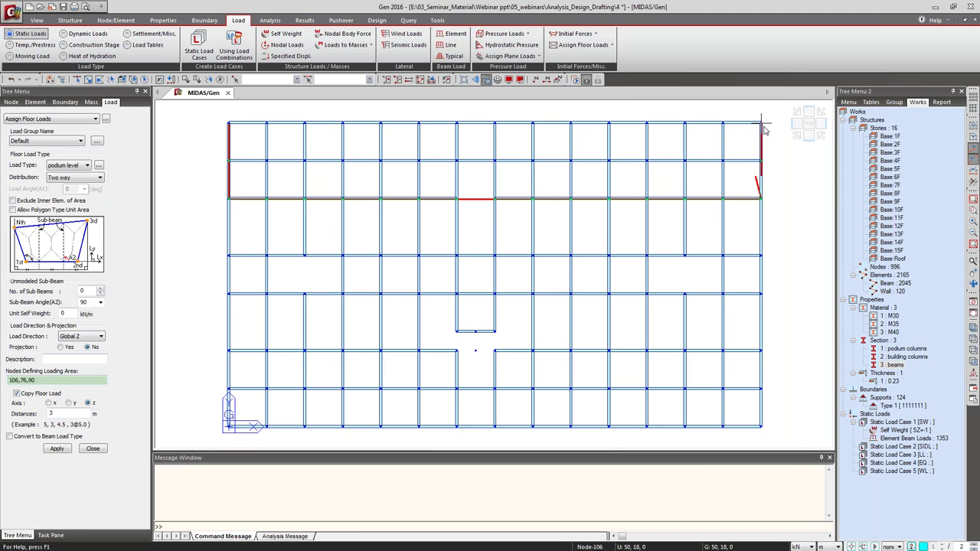
click(760, 123)
click(229, 123)
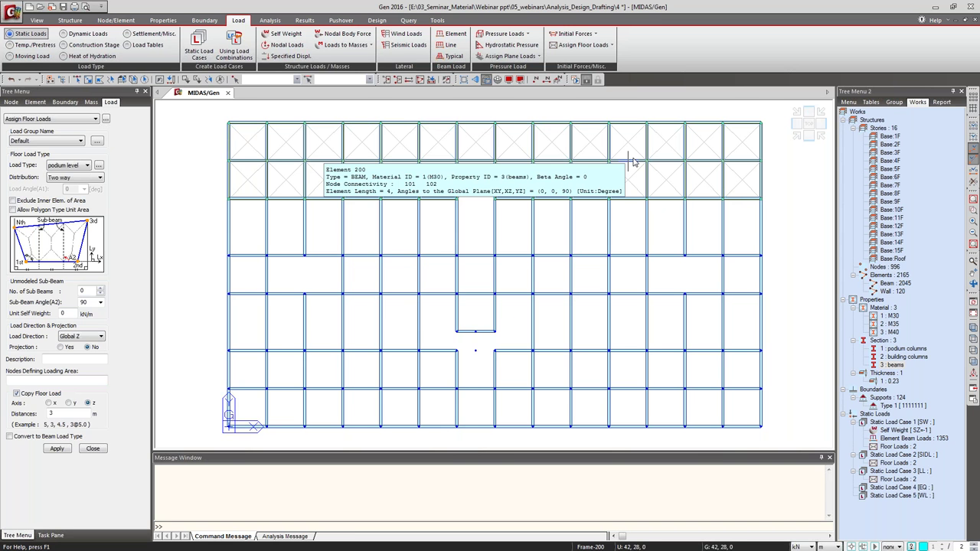
click(228, 200)
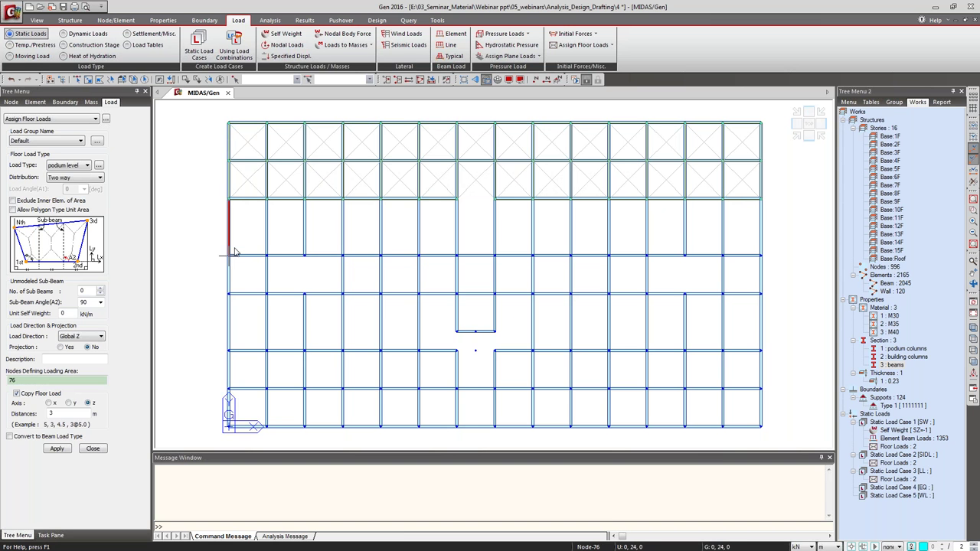
click(229, 426)
click(304, 426)
click(304, 200)
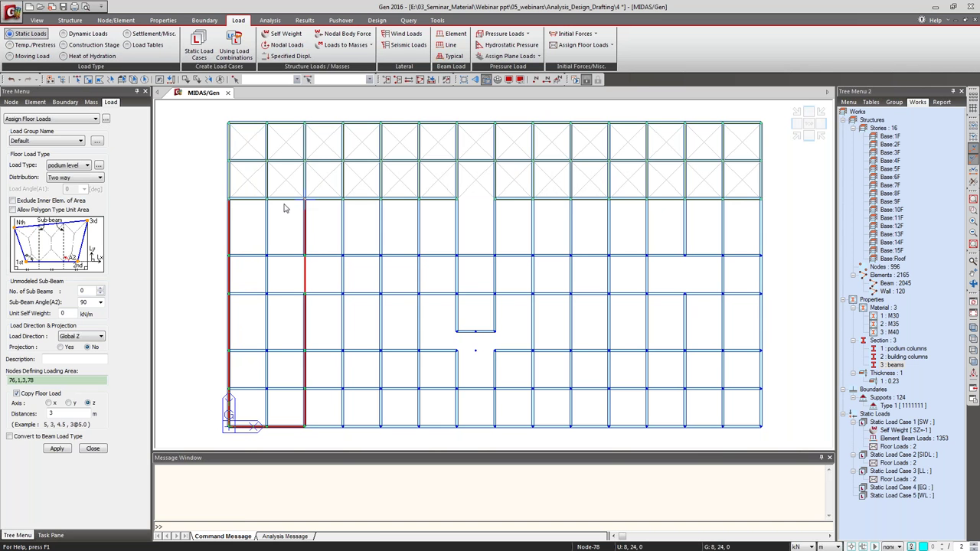
click(229, 199)
Load the bottom and right perimeter bays, then switch Load Type to typical level.
click(305, 351)
click(304, 425)
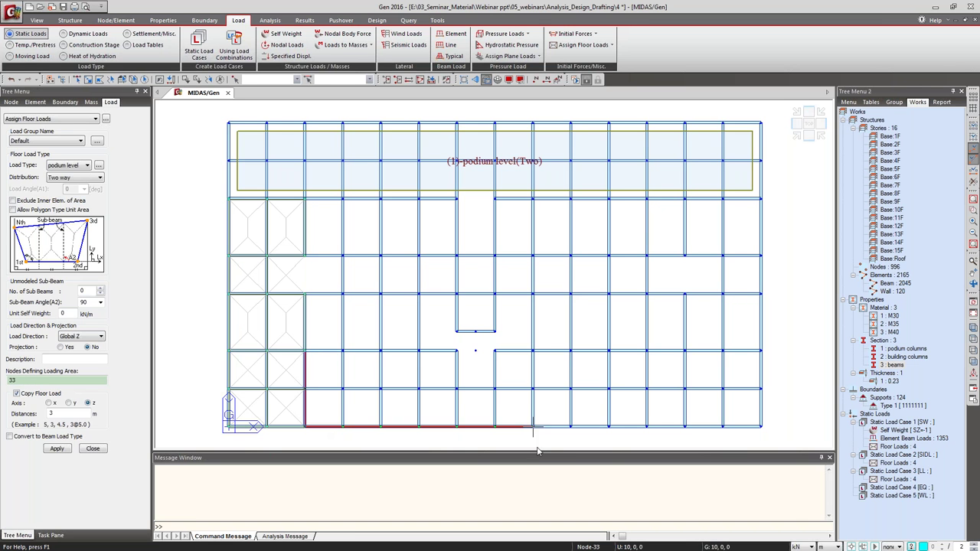
click(760, 427)
click(761, 350)
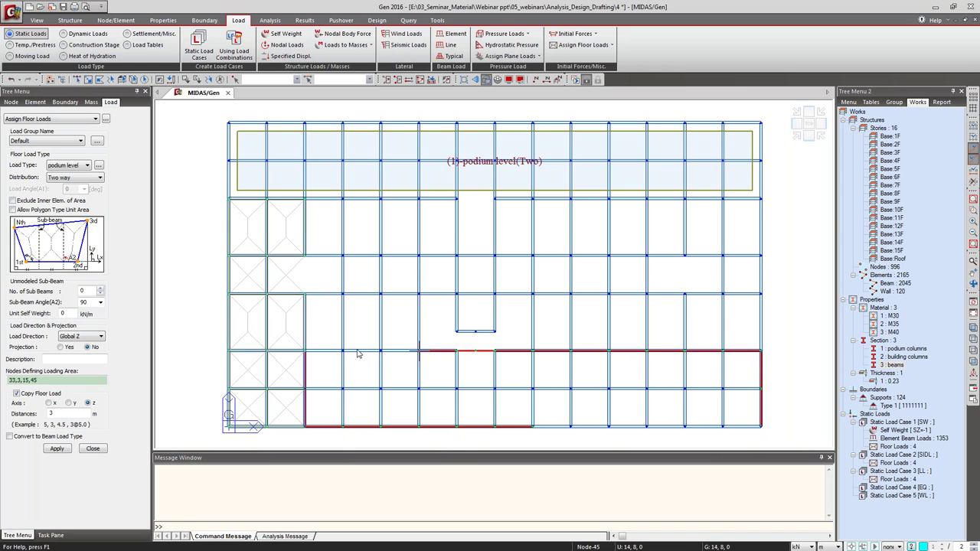
click(310, 352)
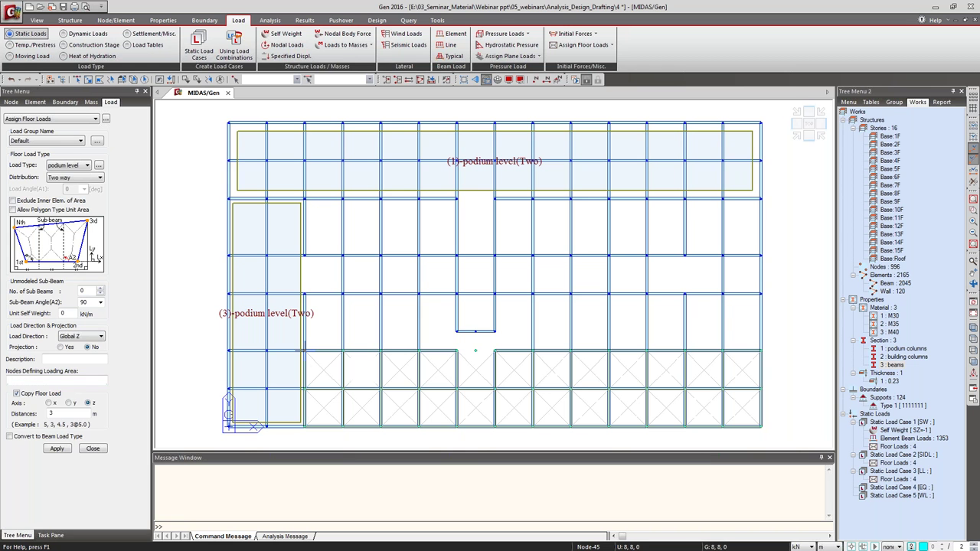
click(685, 200)
click(684, 350)
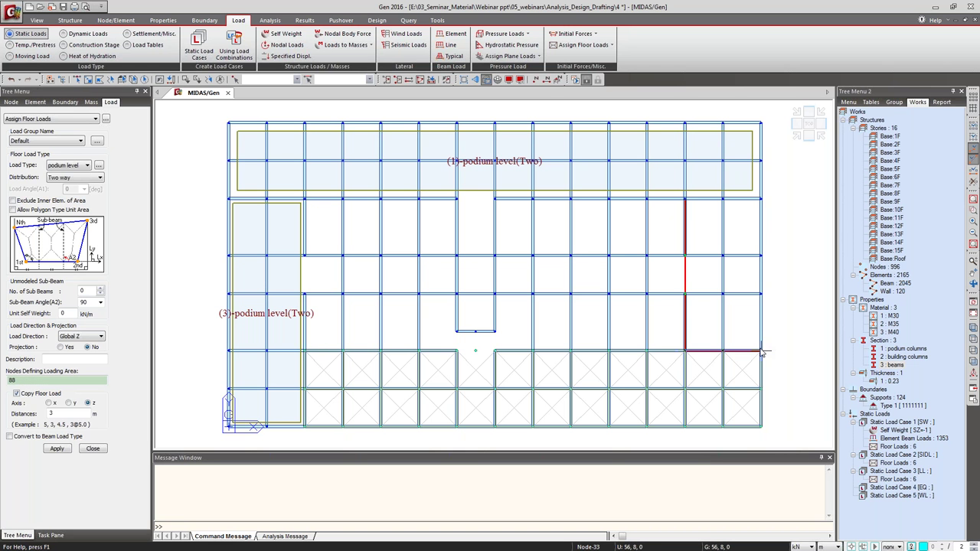
click(761, 351)
click(760, 200)
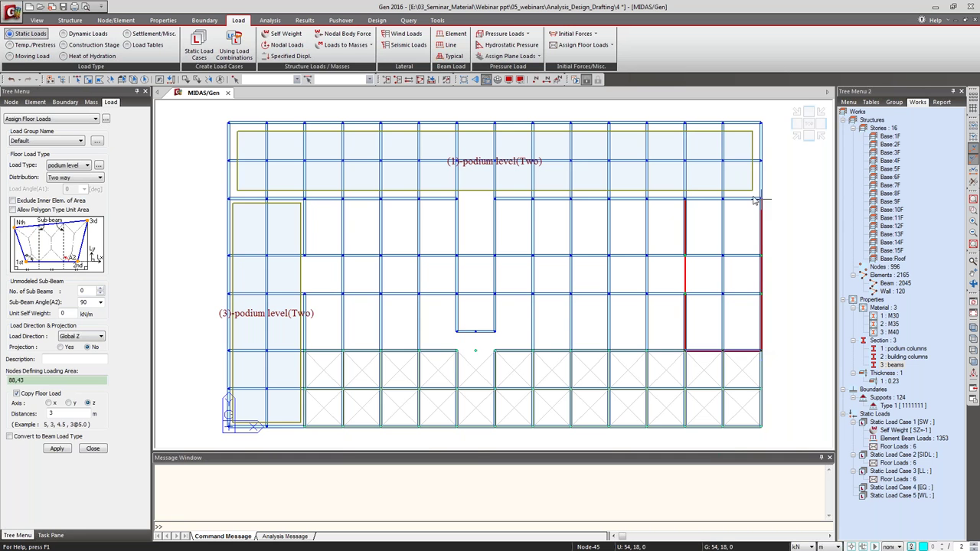
click(686, 201)
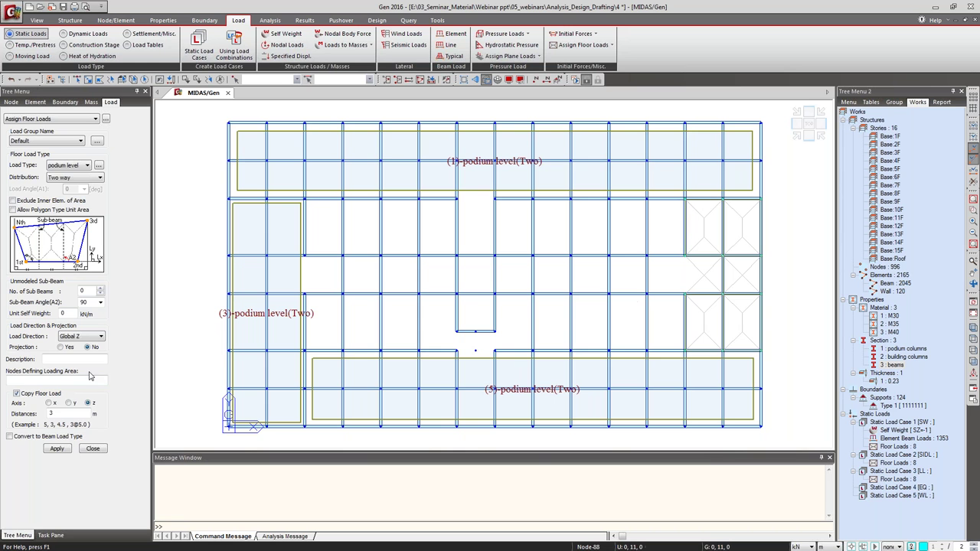
click(63, 166)
click(63, 167)
Choose the typical level load type with copy distances 13@3.
click(59, 182)
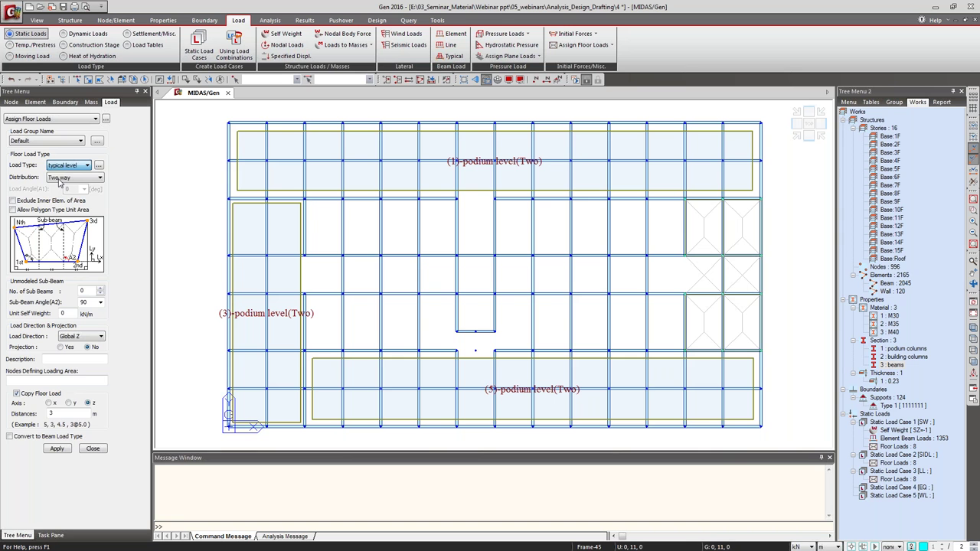
click(57, 374)
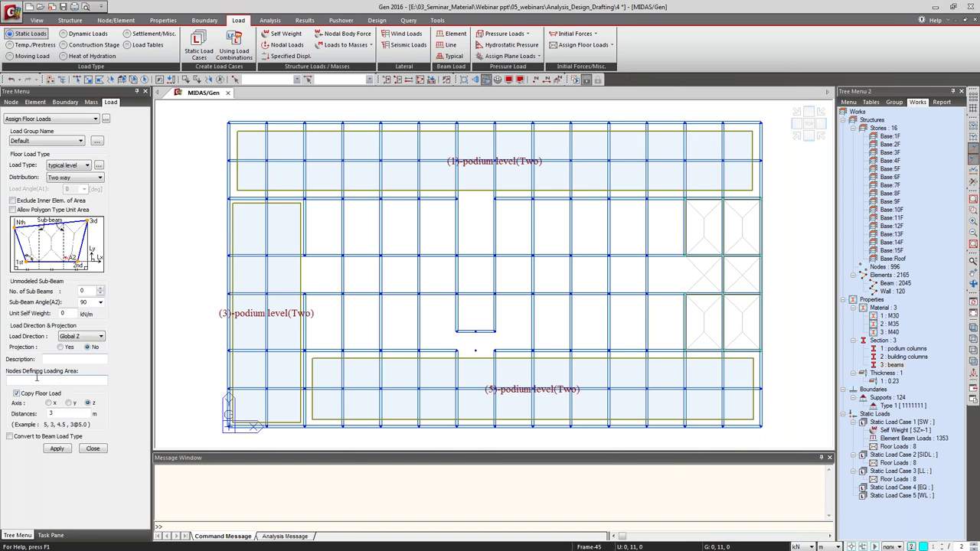
click(58, 413)
text(@3)
click(48, 379)
click(48, 379)
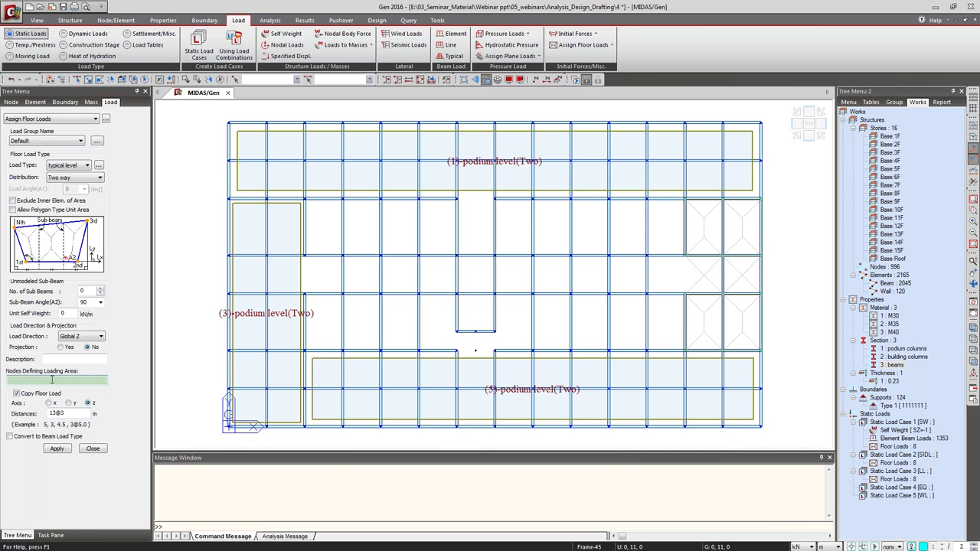
Outline the left interior bays and the core strip as typical-level load areas.
click(304, 199)
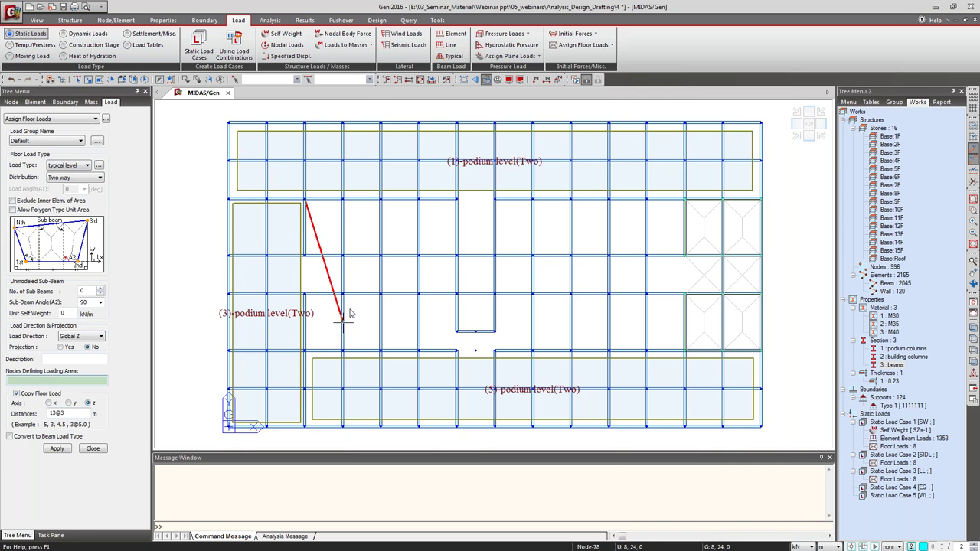
click(305, 350)
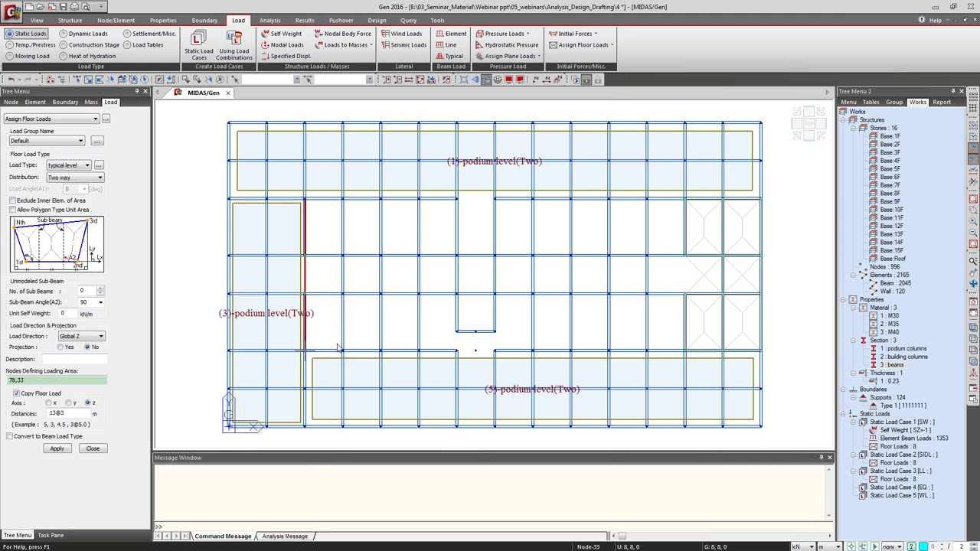
click(457, 351)
click(457, 199)
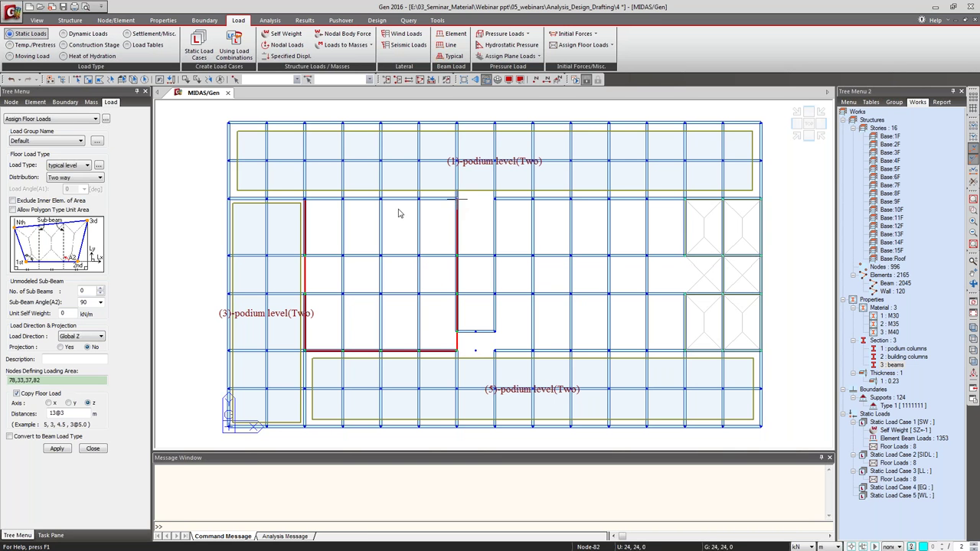
click(305, 199)
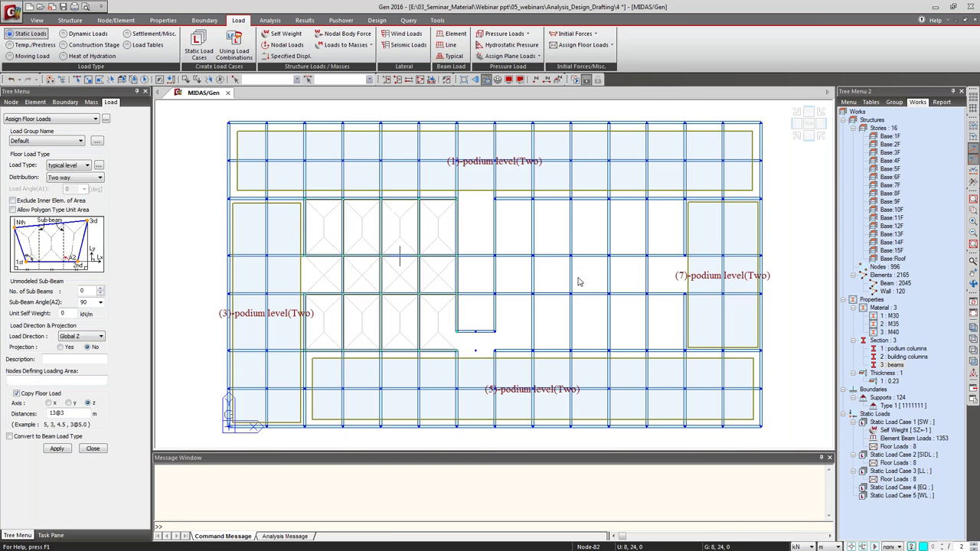
click(457, 199)
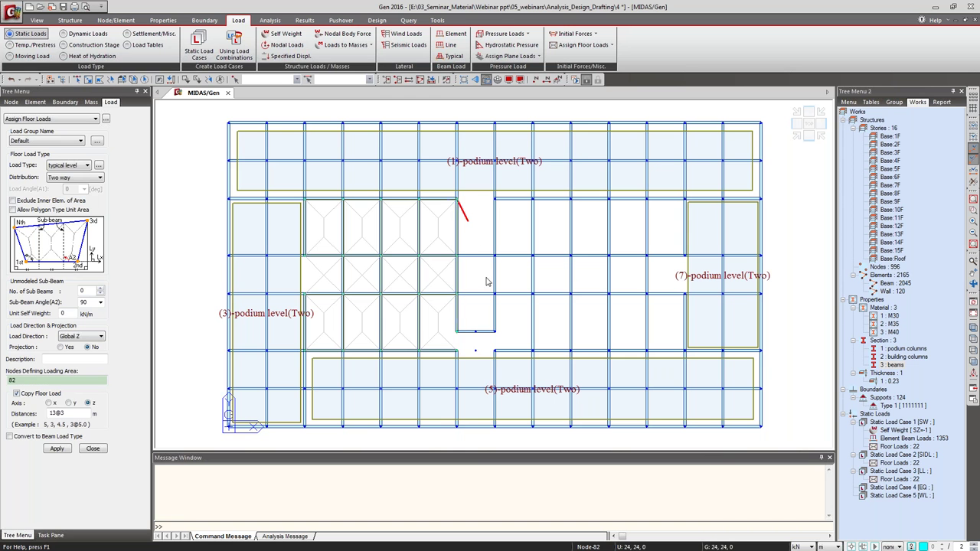
click(457, 332)
click(495, 332)
click(495, 199)
Load the right interior bays, then select the whole model in front elevation.
click(496, 200)
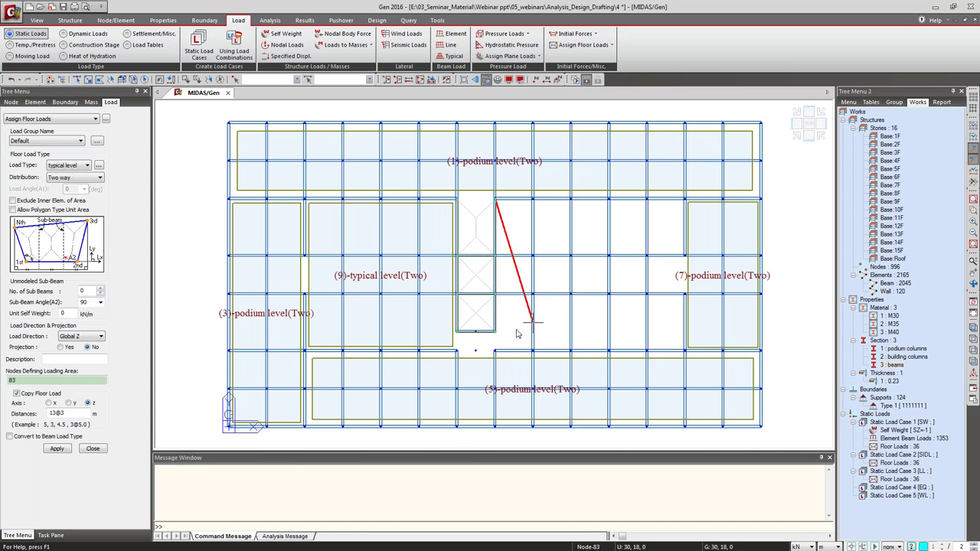
click(685, 350)
click(685, 200)
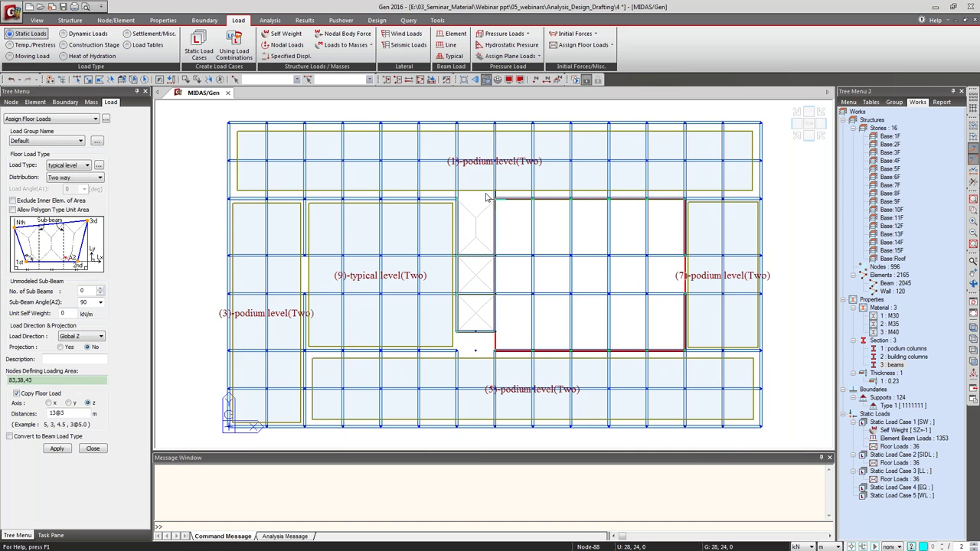
click(495, 200)
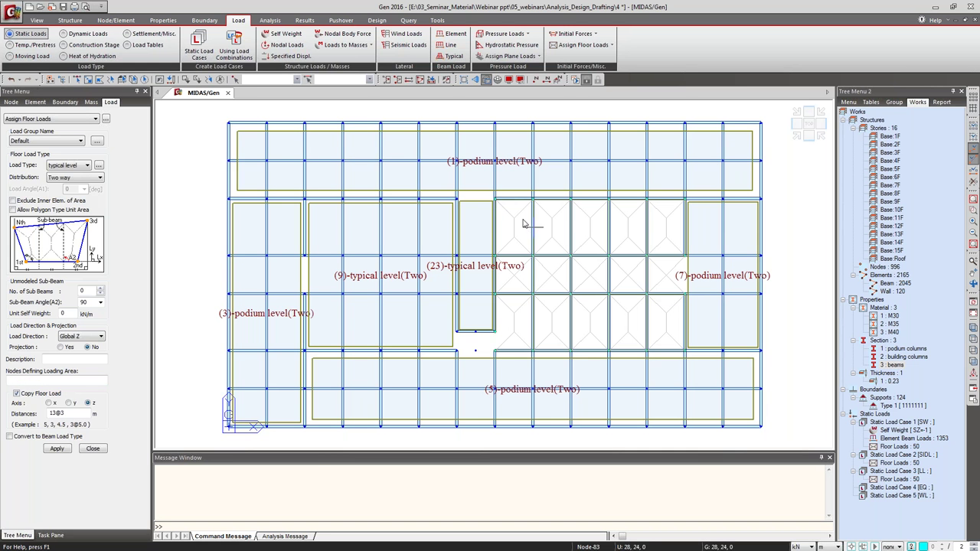
click(421, 80)
click(808, 135)
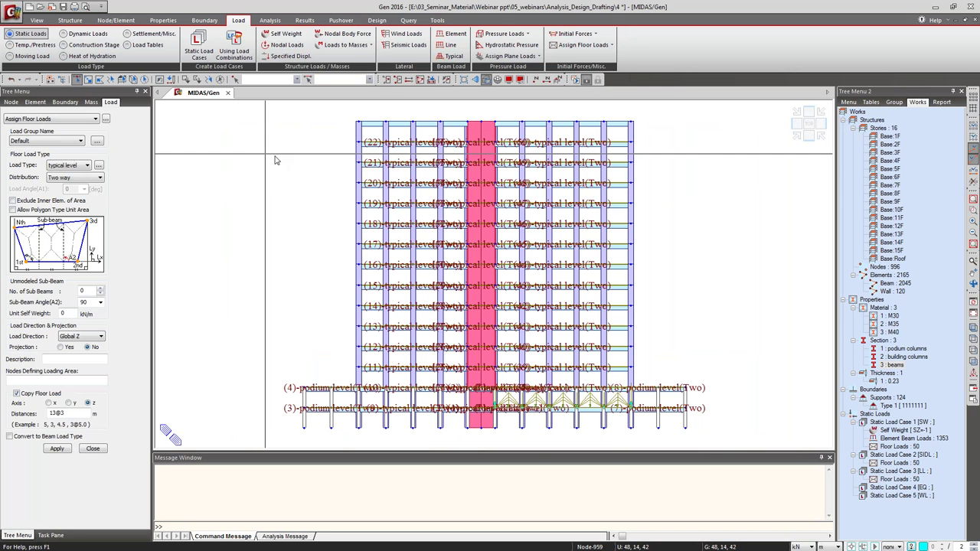
Return to plan view and set roof level load type without copying.
drag(345, 109, 665, 136)
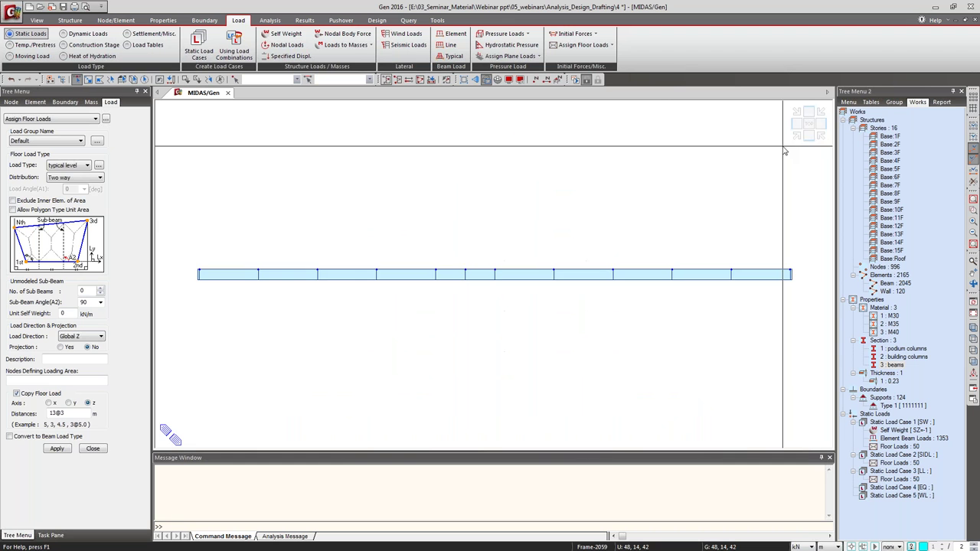
click(88, 79)
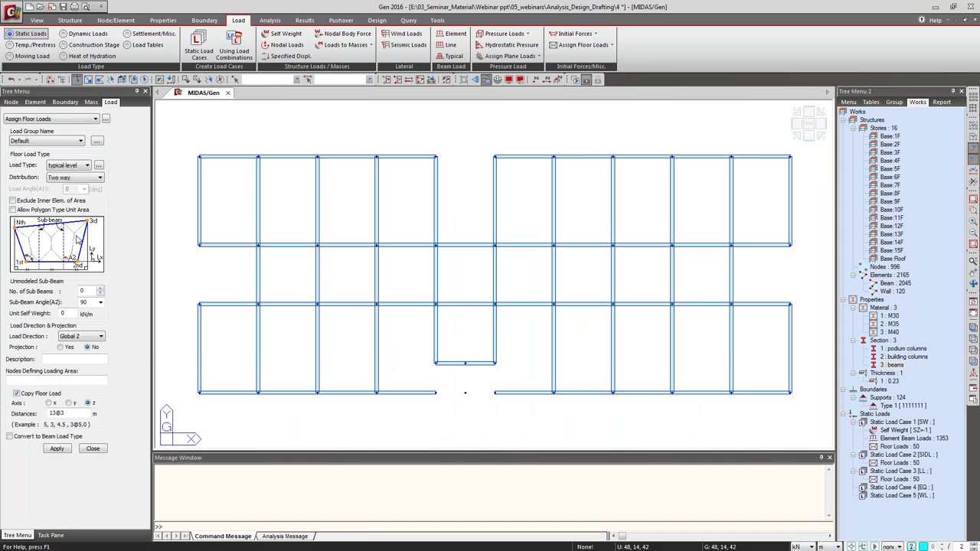
click(58, 165)
click(62, 188)
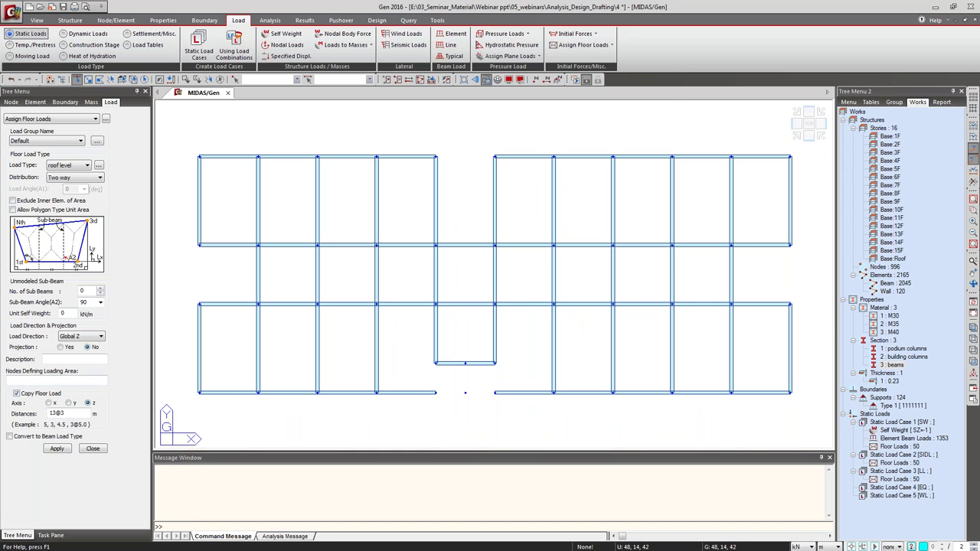
click(30, 380)
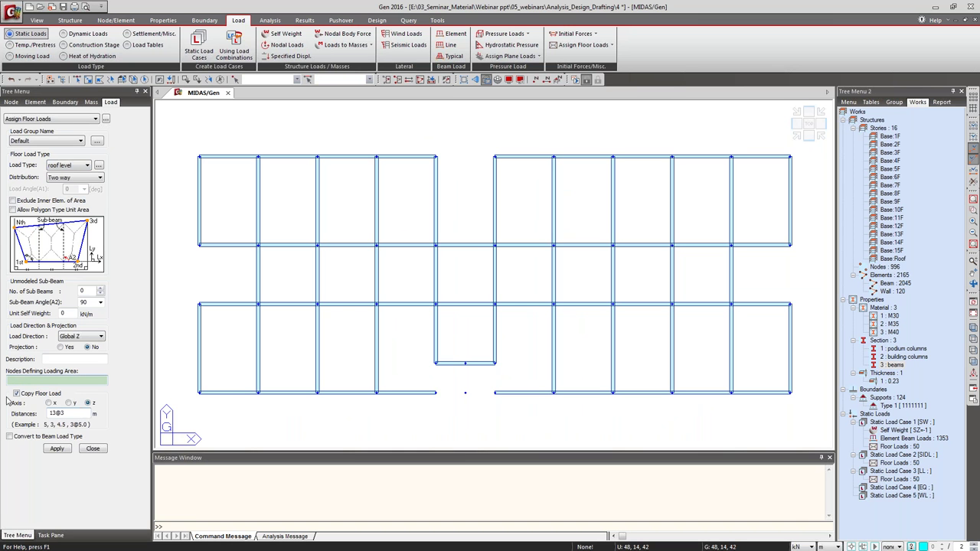
click(16, 394)
Outline the roof's left block and narrow middle strip as roof load areas.
click(198, 157)
click(198, 393)
click(436, 393)
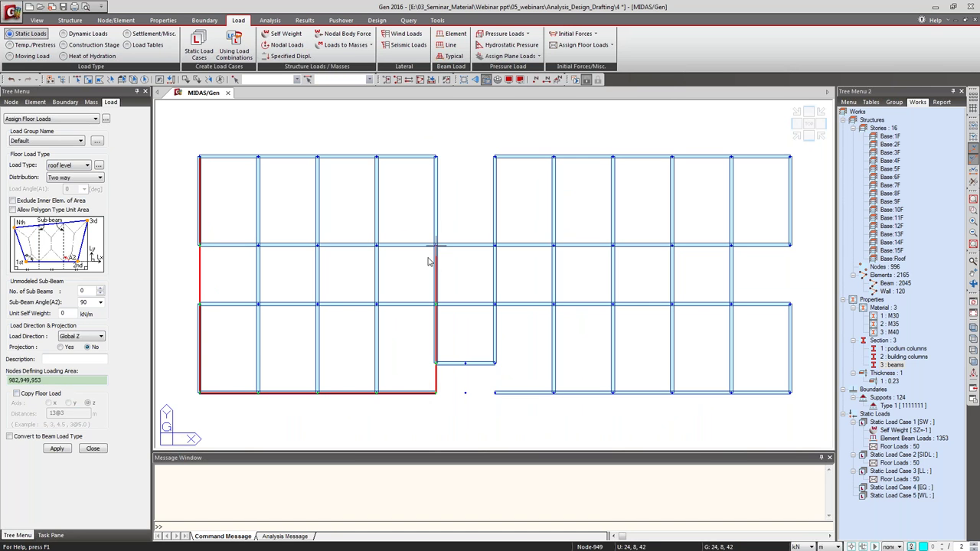
click(436, 157)
click(198, 156)
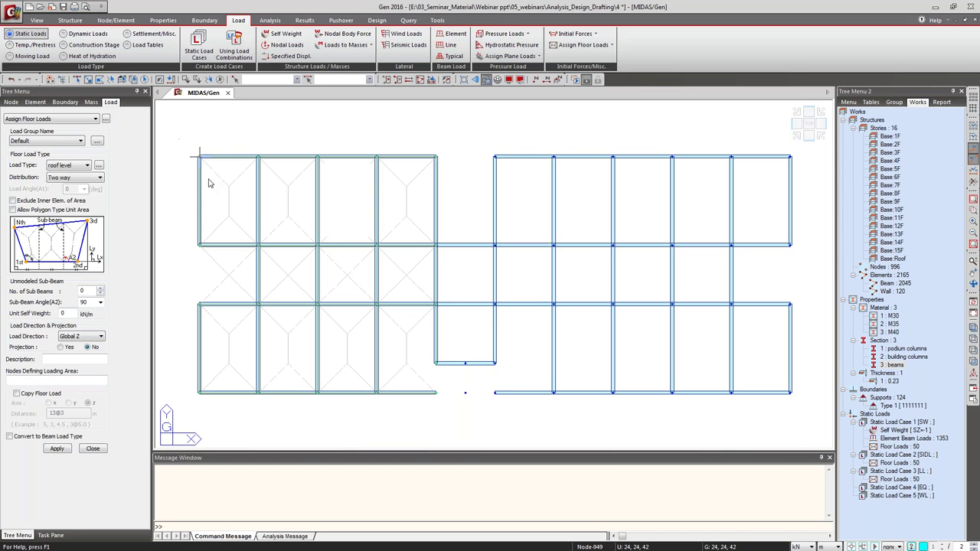
click(437, 157)
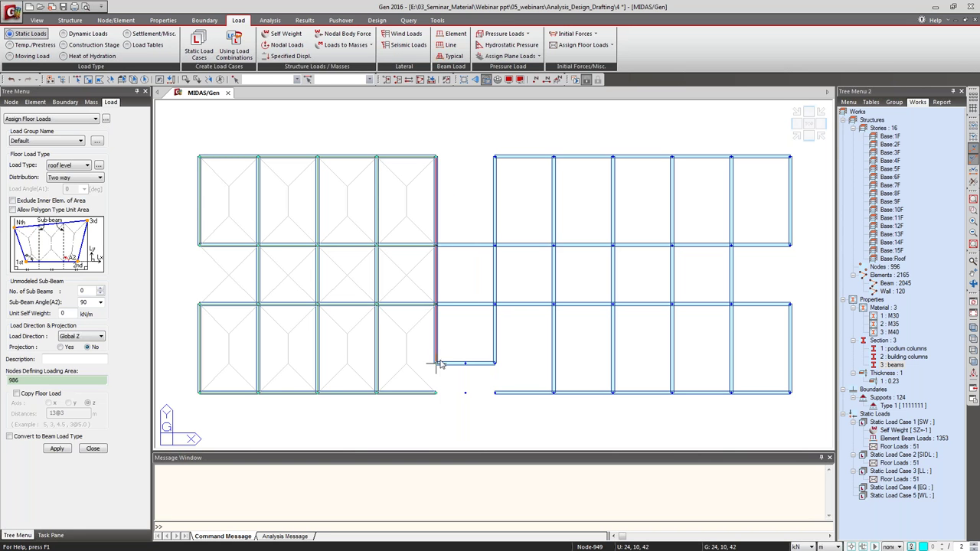
click(496, 366)
click(497, 157)
click(436, 157)
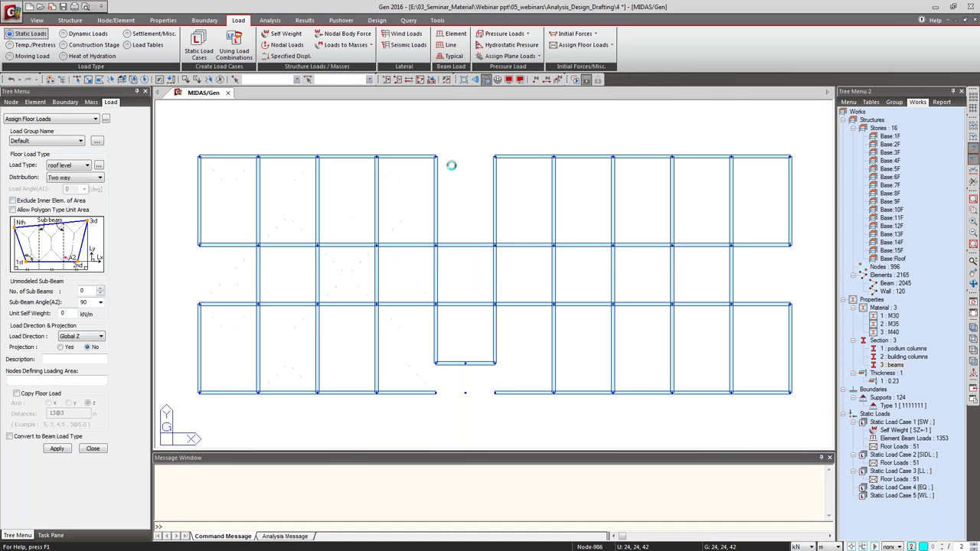
Outline the roof's right block and assign its roof-level load.
click(495, 156)
click(496, 392)
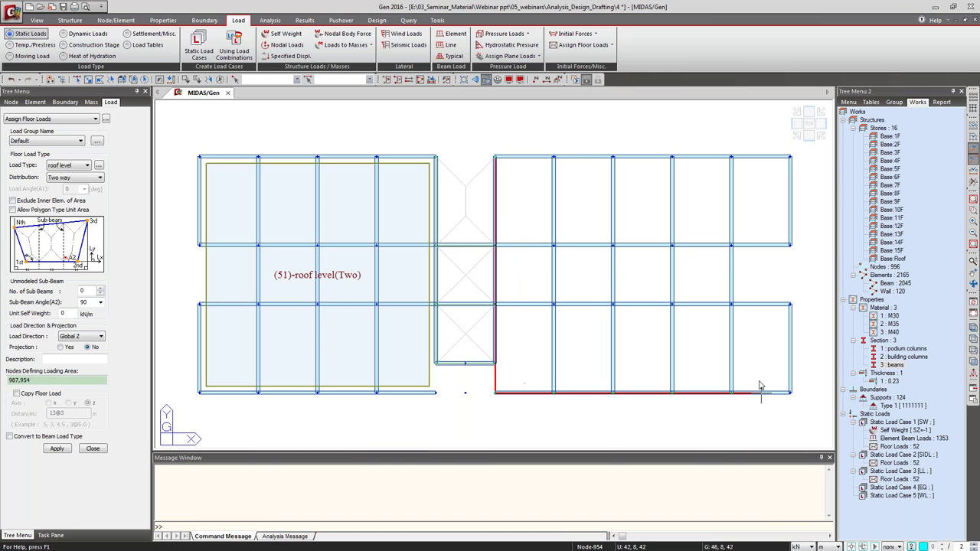
click(790, 393)
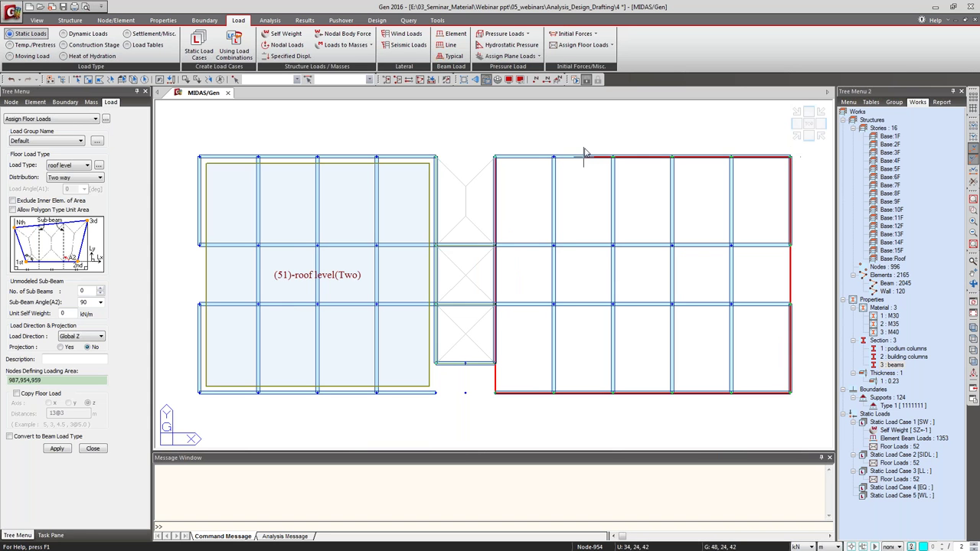
click(494, 157)
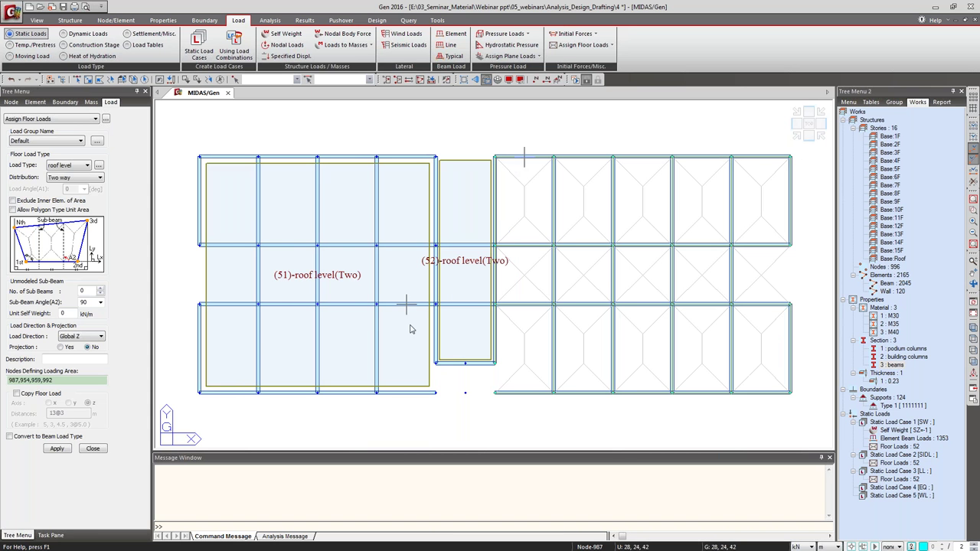
key(Return)
Close the floor load pane and show the whole building in isometric view.
click(92, 448)
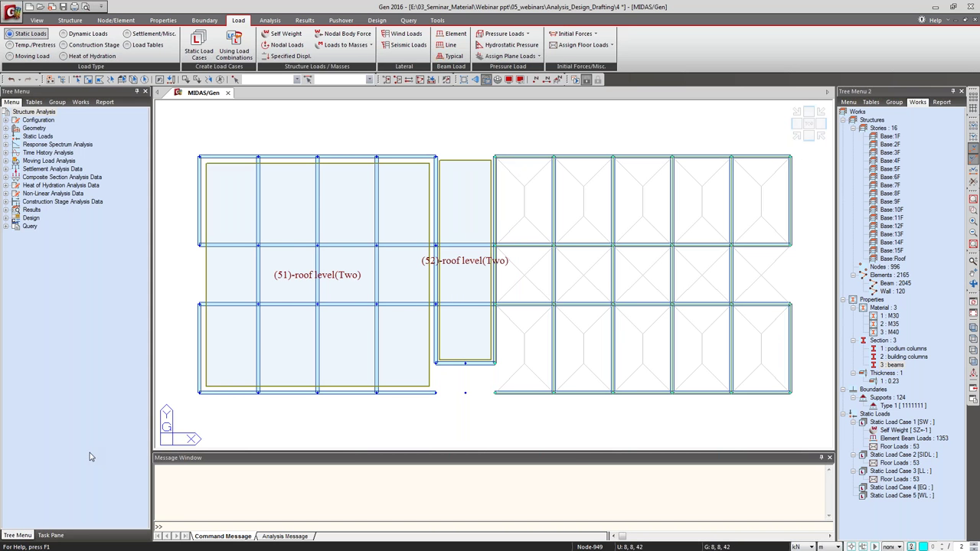
click(796, 136)
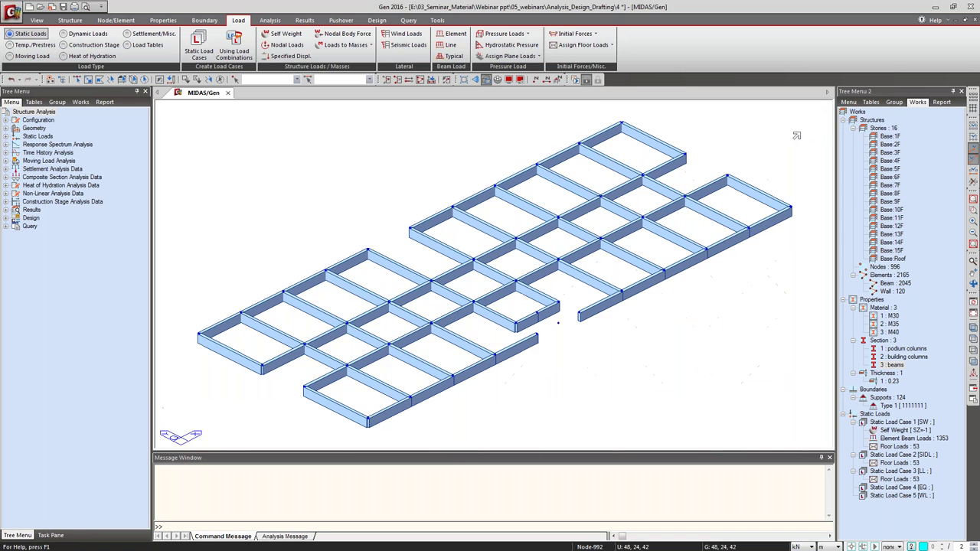
click(420, 79)
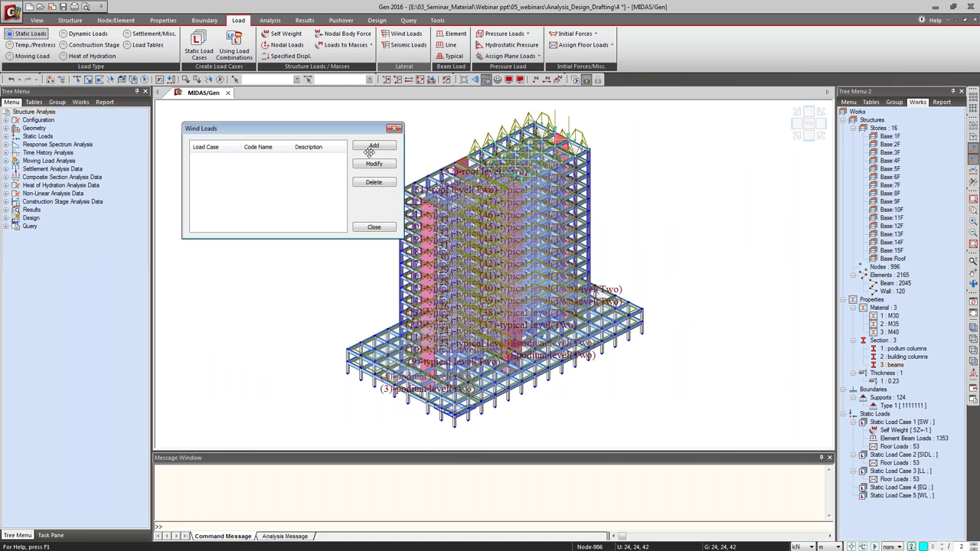
Add wind case WL: IS875(1987), Vb 47 m/s, terrain III, class C, Y factor 0.
click(368, 151)
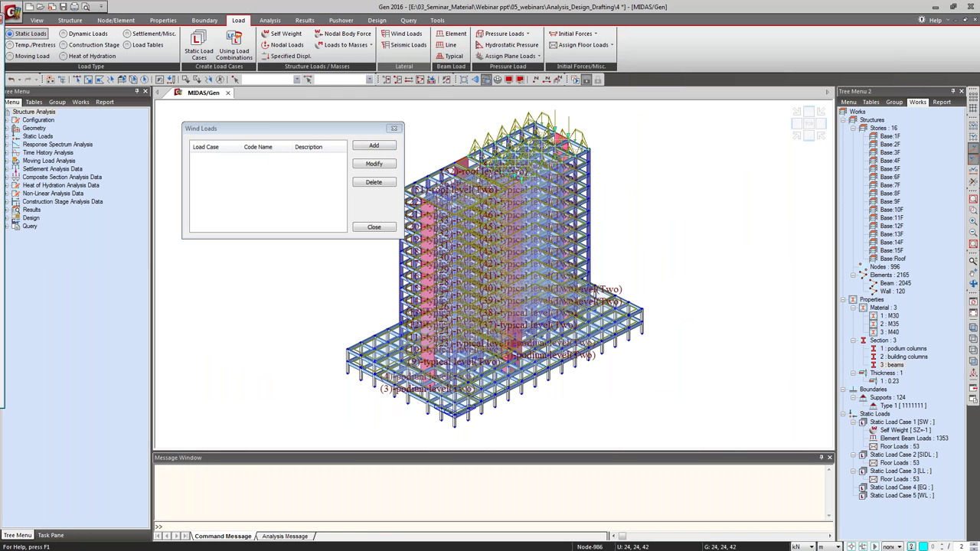
drag(121, 146, 453, 116)
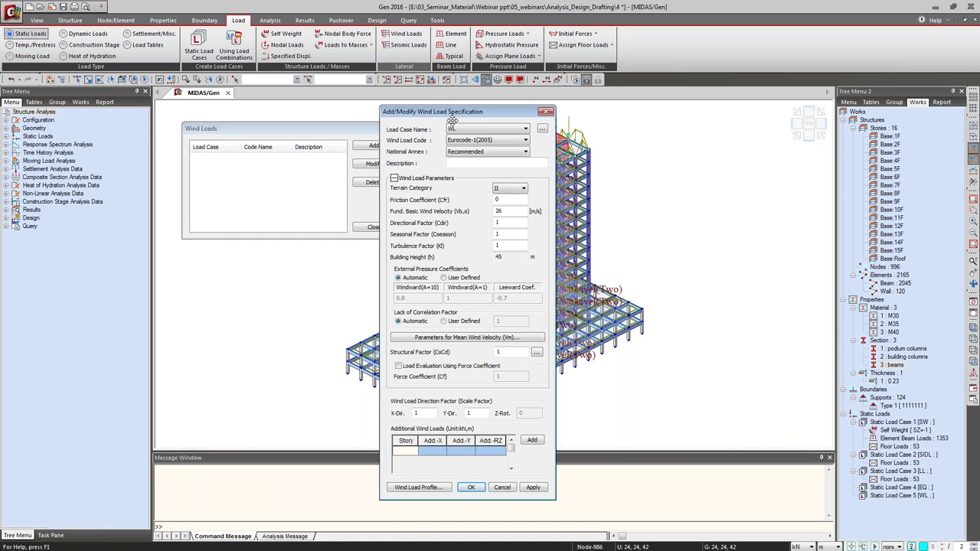
click(525, 140)
click(479, 150)
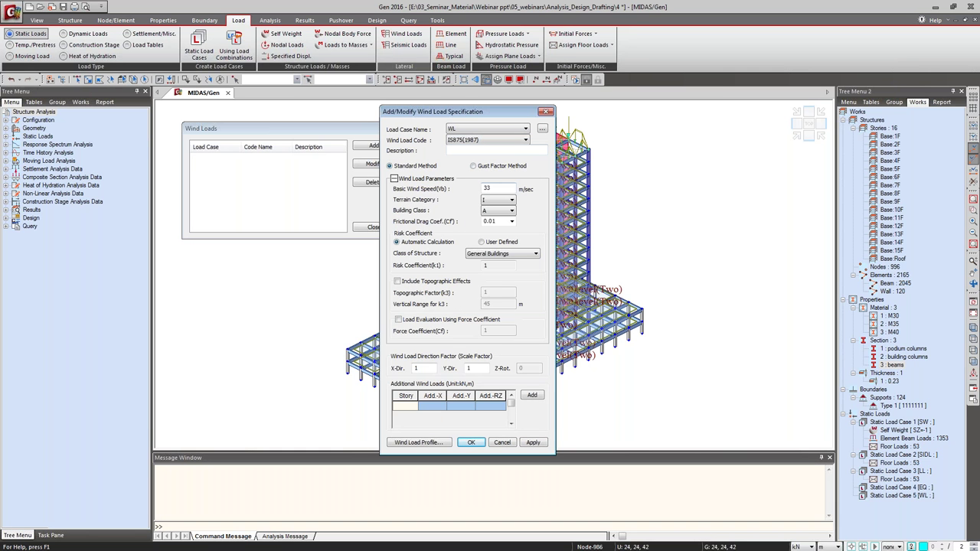
double_click(486, 188)
click(505, 200)
click(506, 219)
click(511, 211)
click(502, 233)
double_click(469, 368)
click(528, 442)
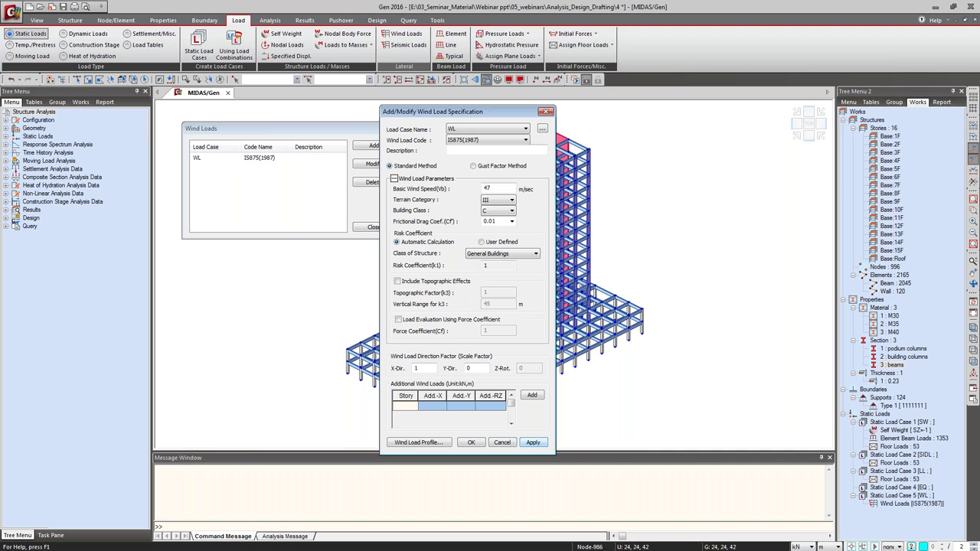
click(435, 444)
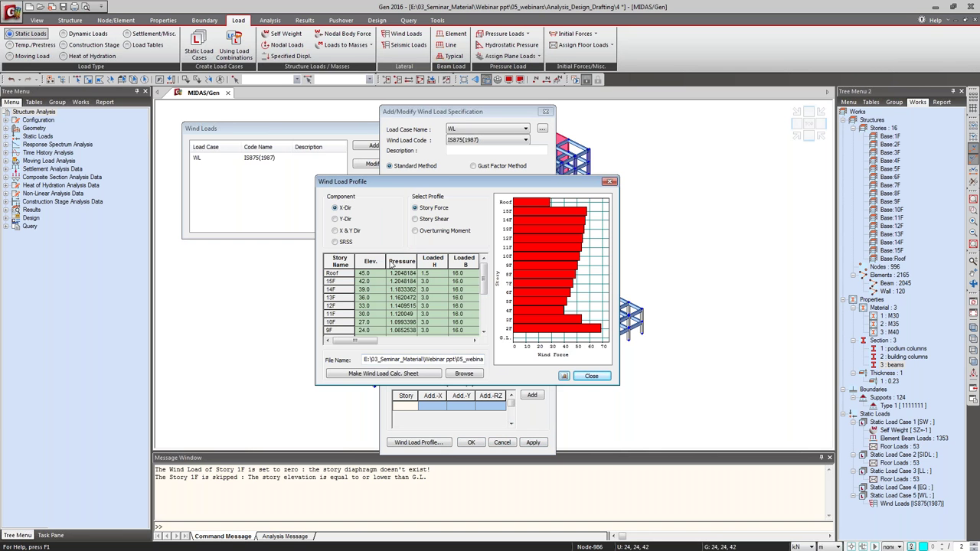
Review WL story shear and overturning moment profiles, then generate the calculation sheet.
click(437, 220)
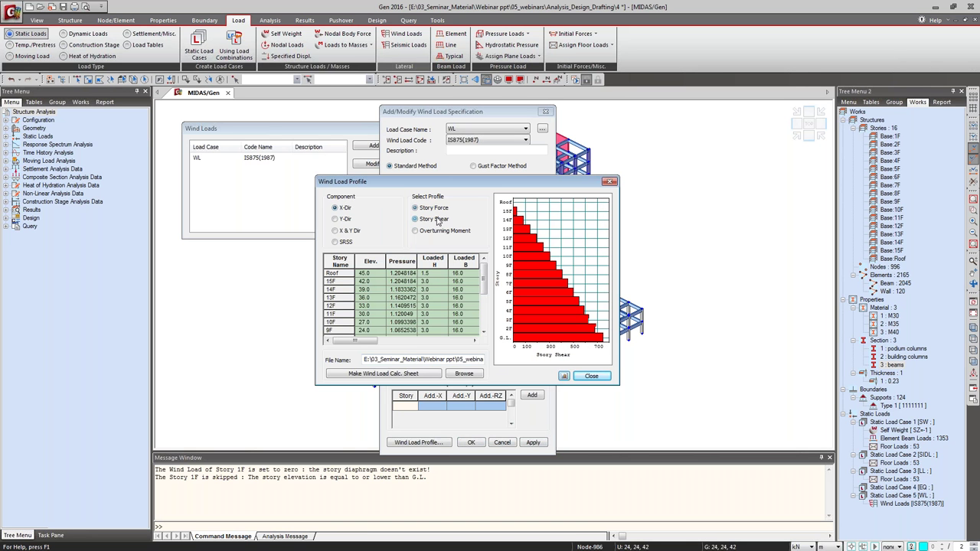
click(450, 234)
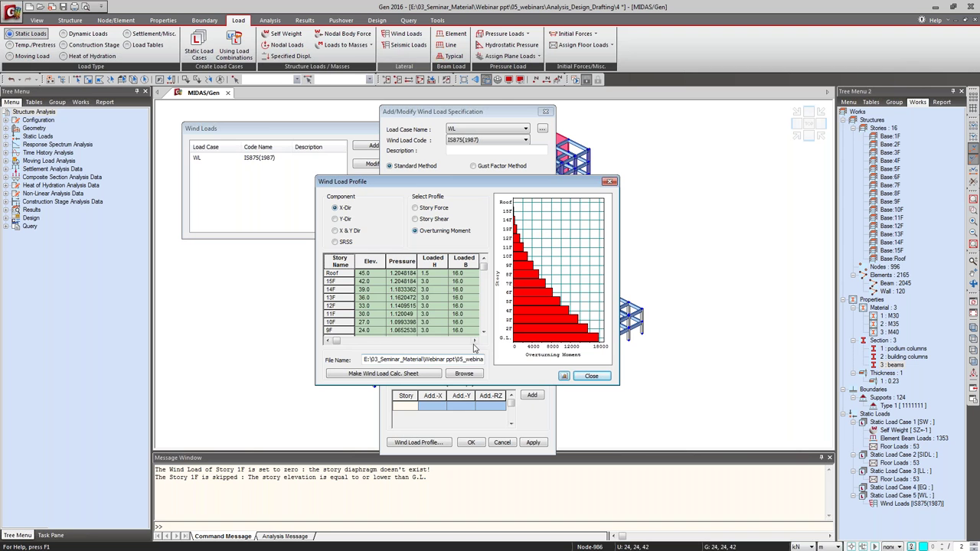
click(474, 342)
click(474, 341)
click(473, 341)
click(473, 342)
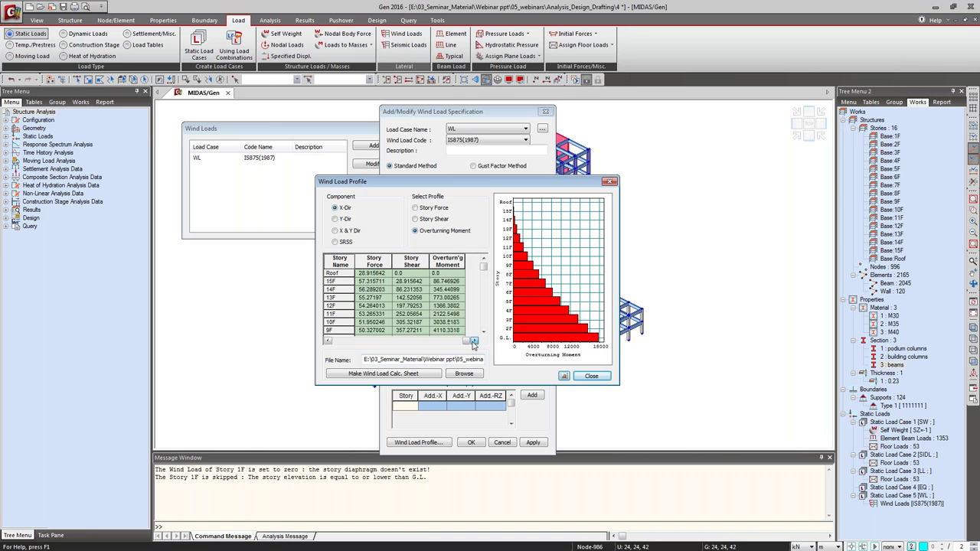
drag(463, 341, 334, 342)
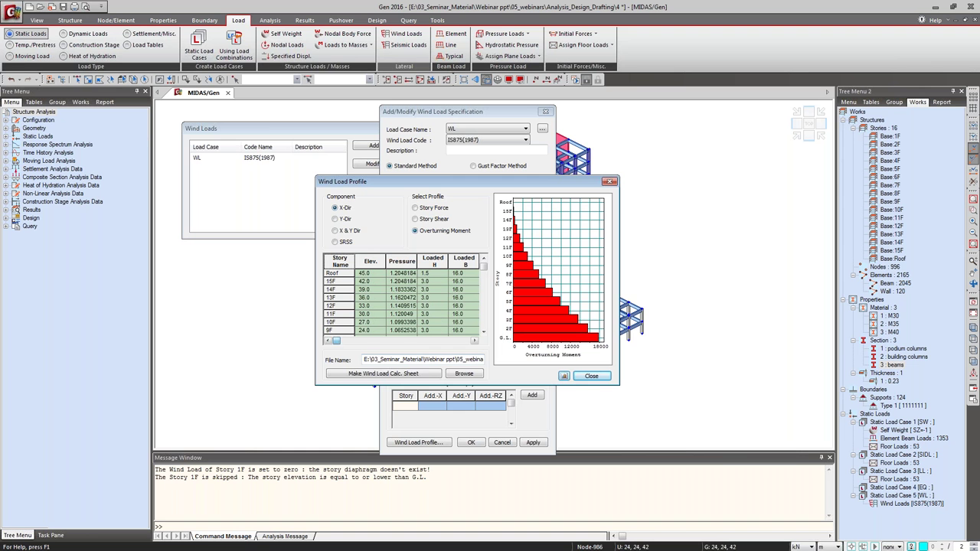
click(383, 374)
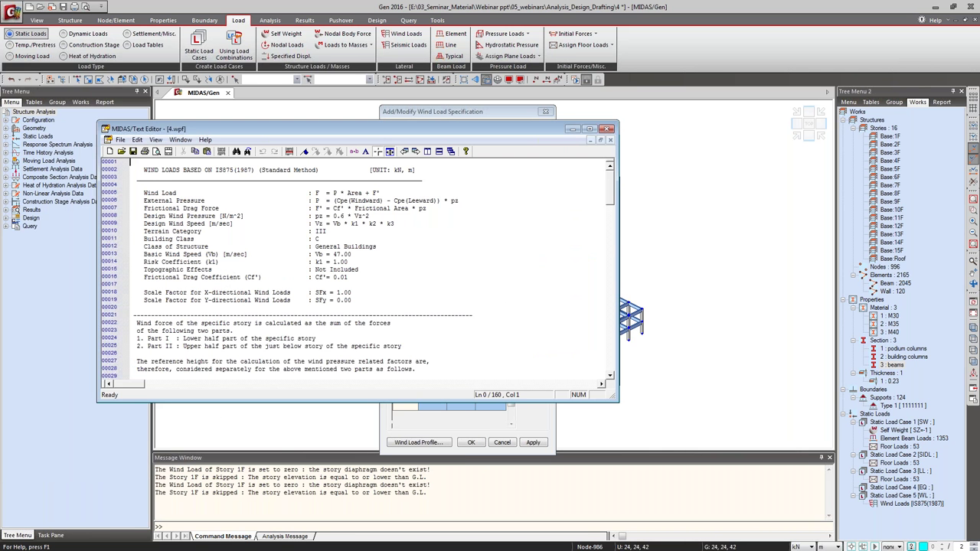
Read through the IS875 wind load calculation sheet, then close the text editor.
click(380, 249)
scroll(434, 279, down, 3)
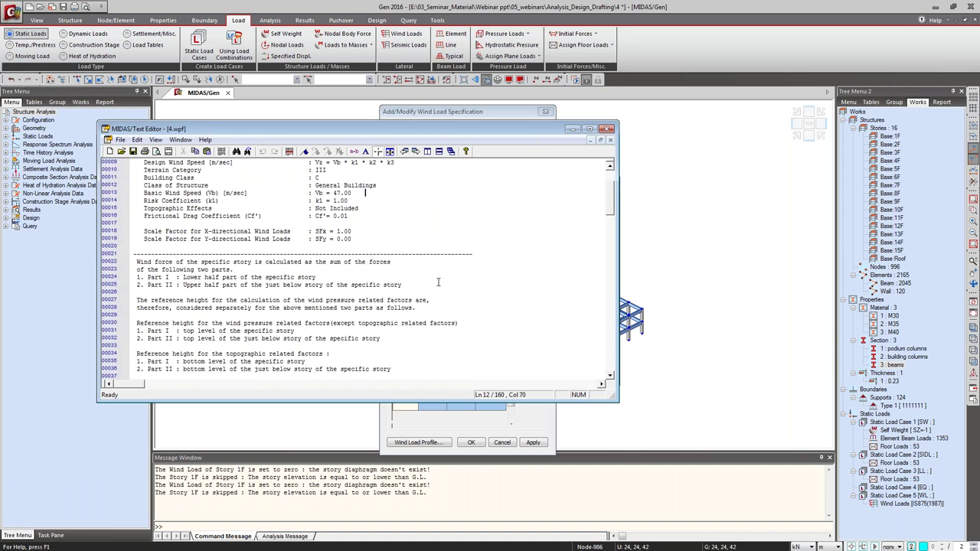
scroll(437, 283, down, 9)
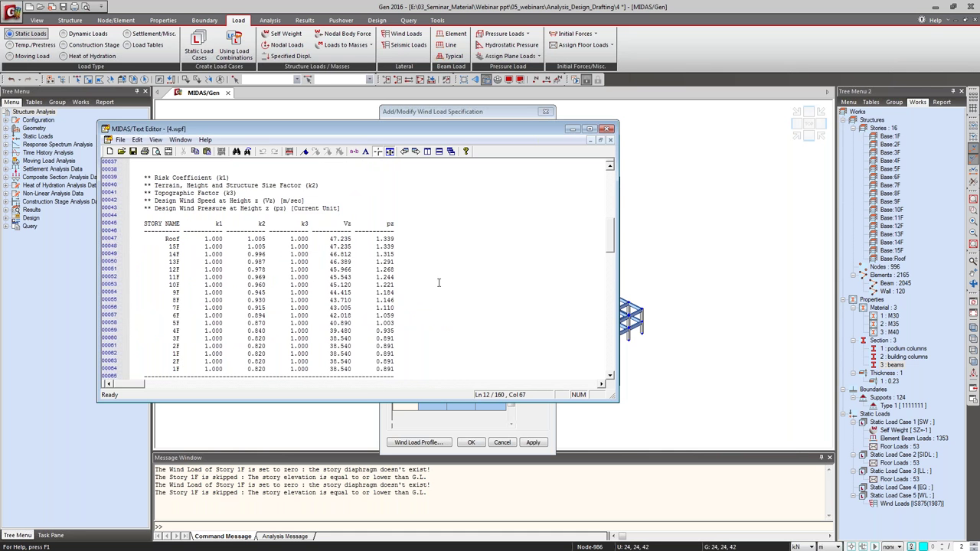
scroll(438, 282, down, 20)
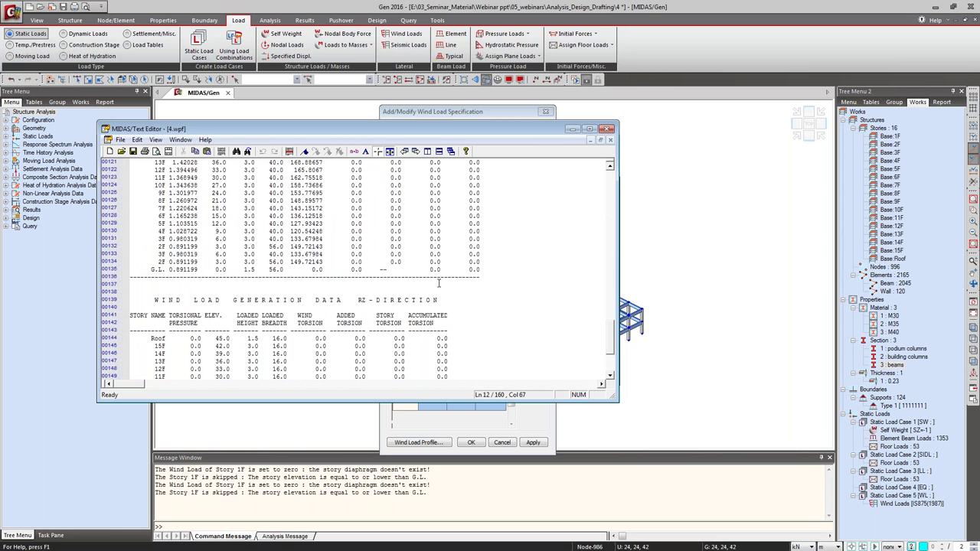
scroll(439, 282, down, 6)
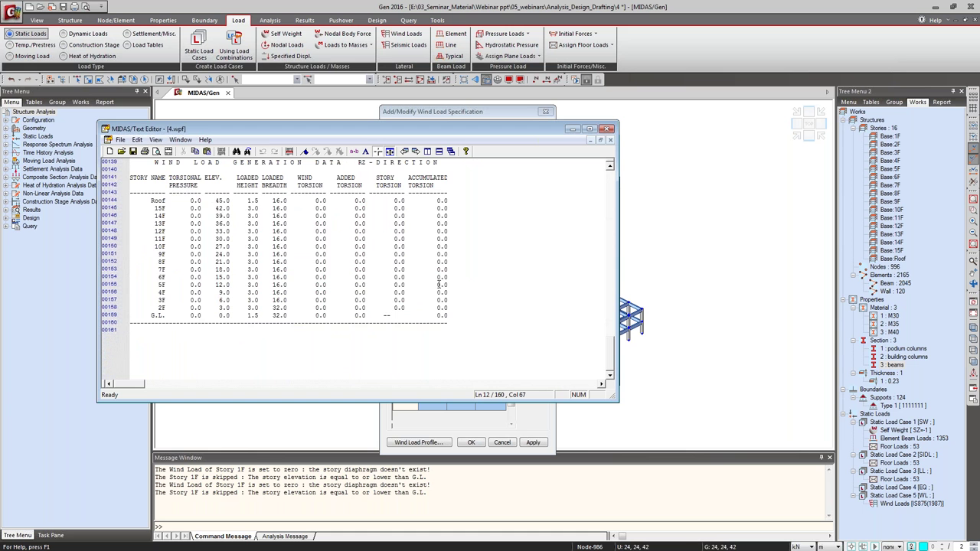
scroll(439, 284, up, 3)
scroll(439, 284, up, 9)
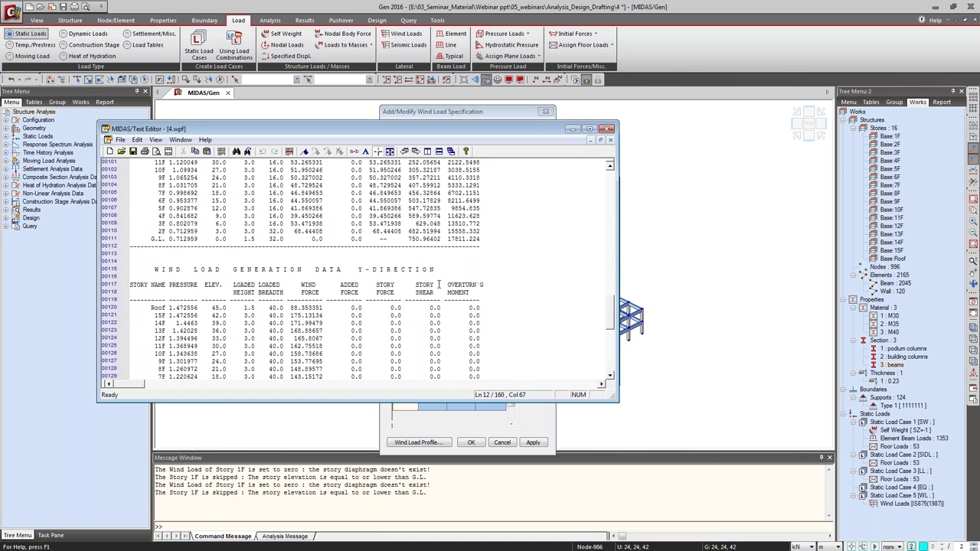
scroll(438, 284, up, 12)
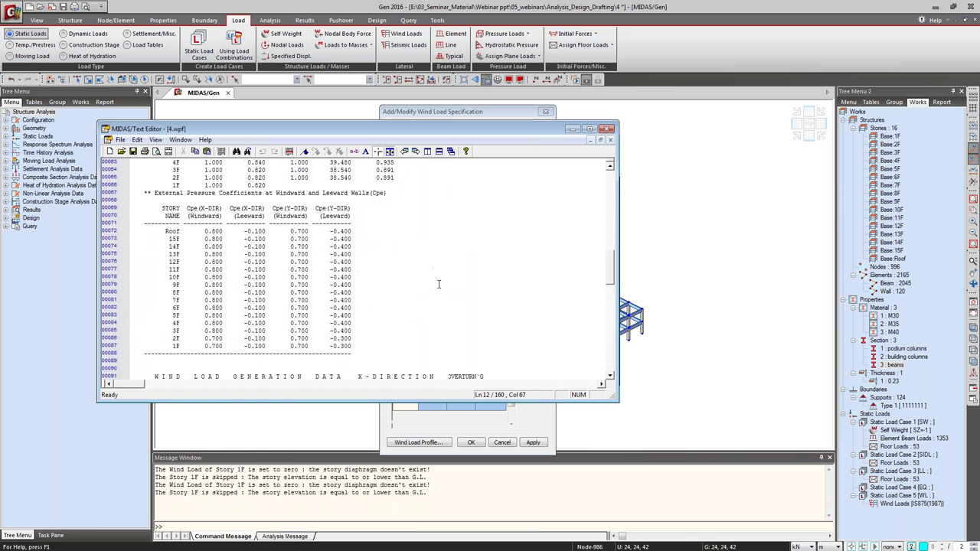
scroll(439, 284, up, 5)
scroll(439, 284, up, 10)
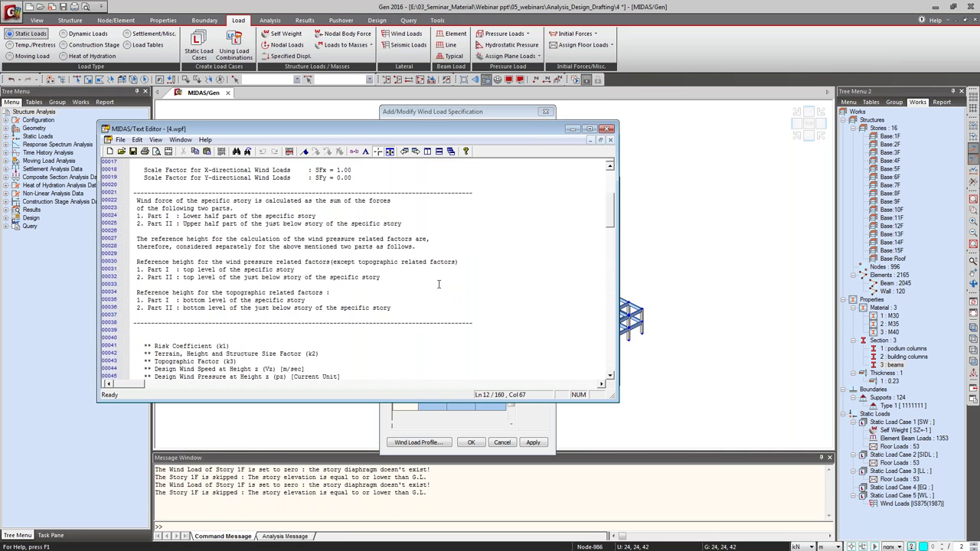
scroll(438, 284, up, 5)
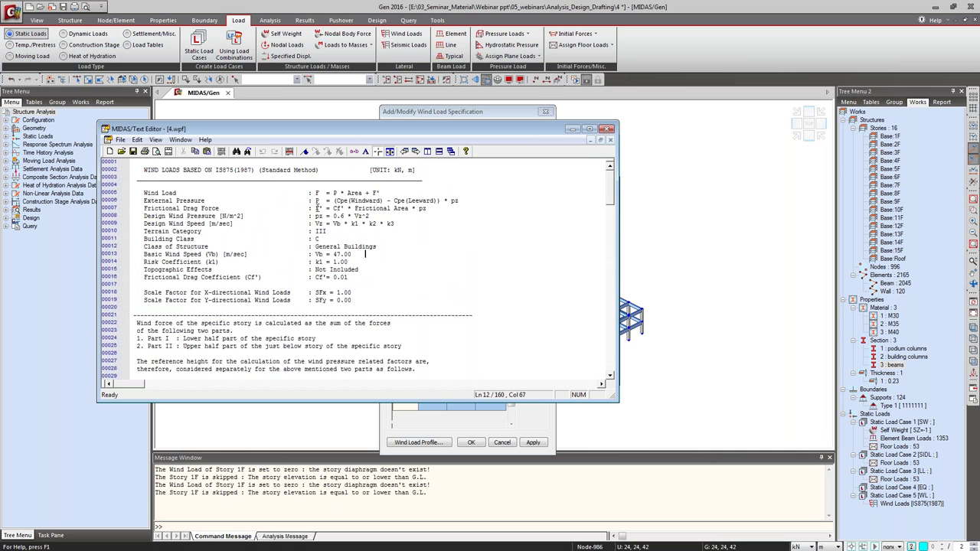
triple_click(317, 208)
click(406, 223)
key(Down)
click(606, 129)
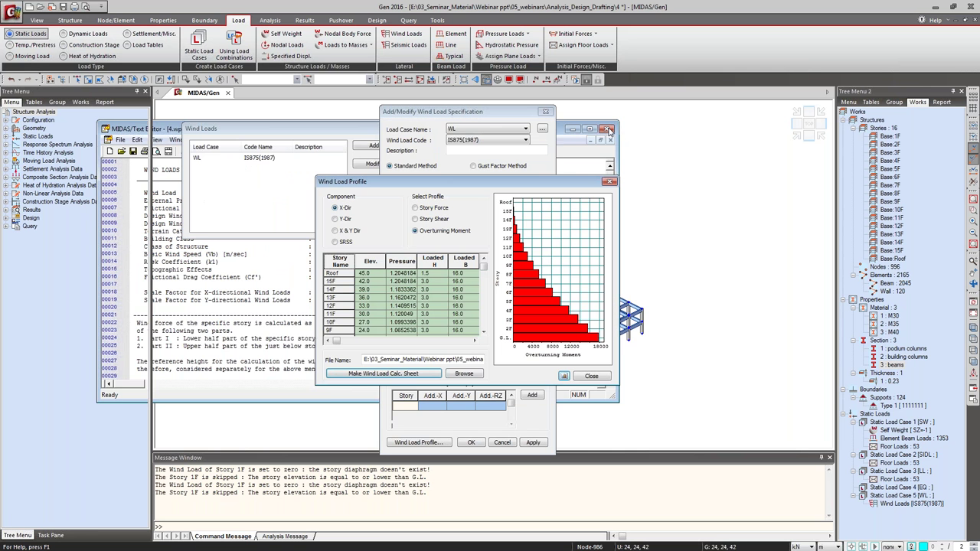
Close the wind load dialogs and start a new static seismic load case.
click(591, 376)
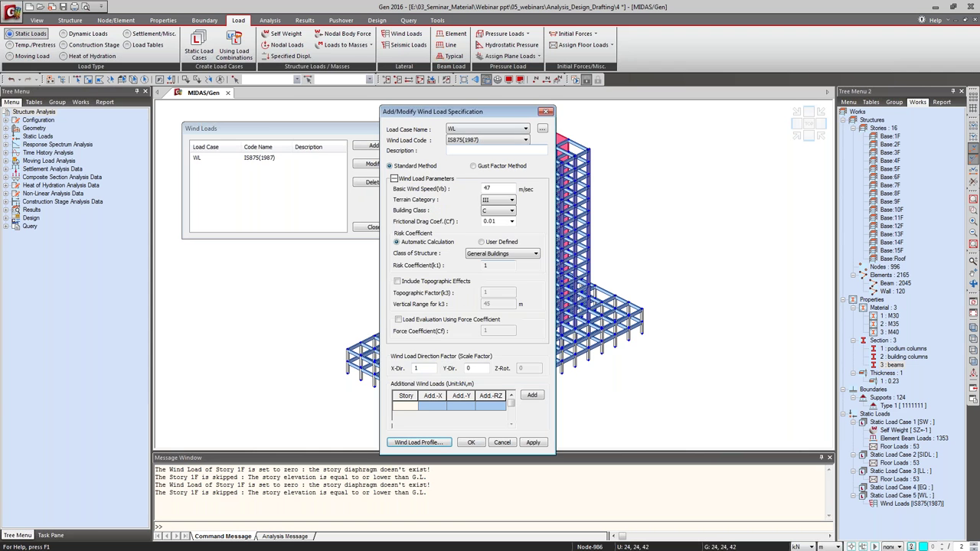
key(Escape)
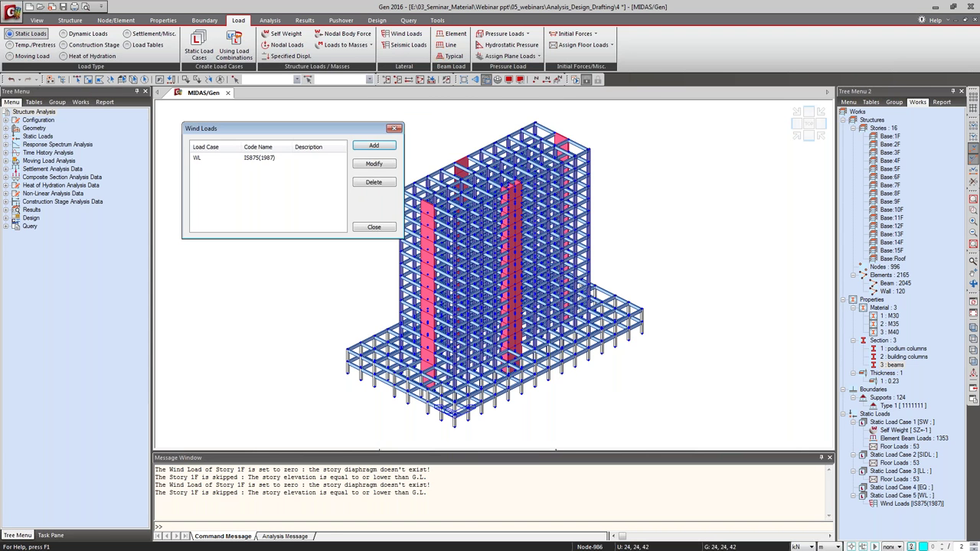
click(395, 129)
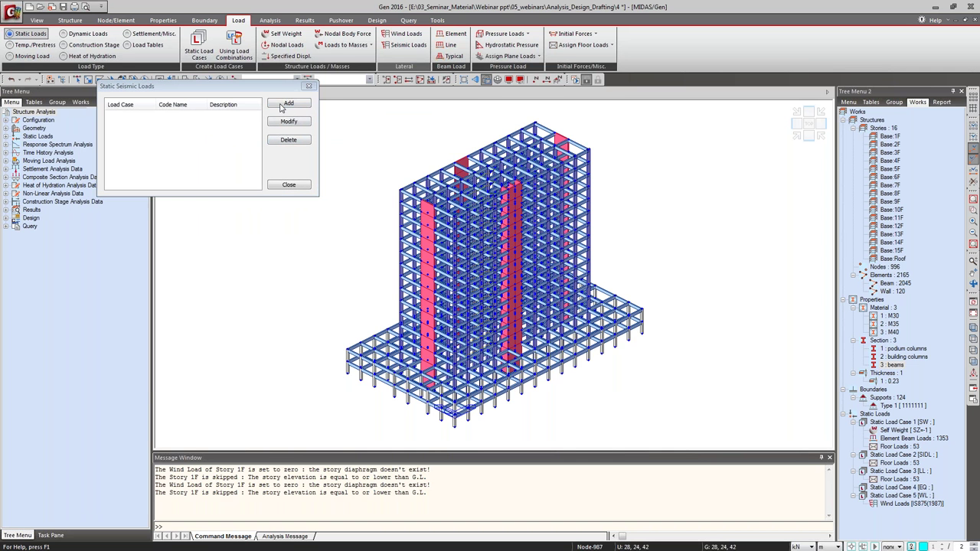
key(Return)
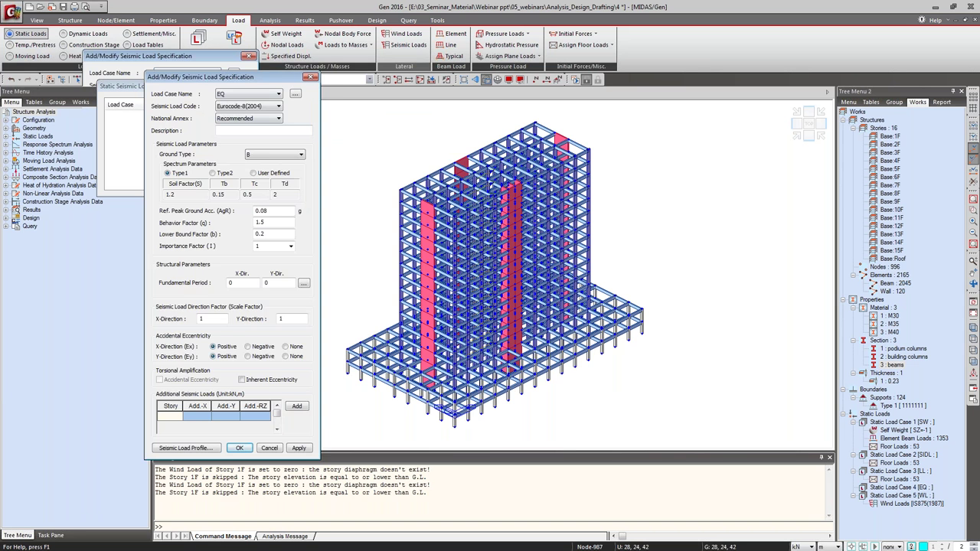
drag(229, 76, 399, 115)
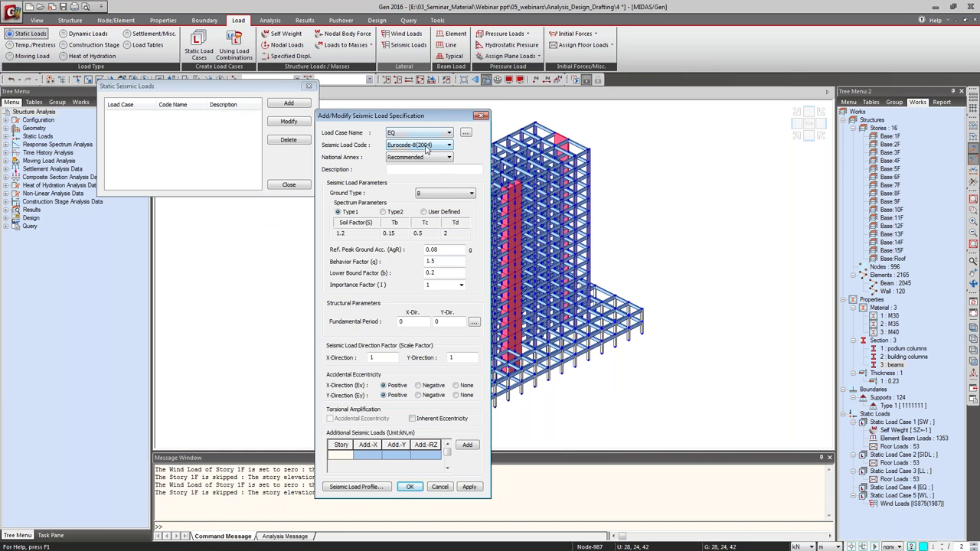
Set code IS1893(2002), zone III (0.16), soil II (Medium), and bring up the period calculator.
click(426, 145)
scroll(417, 252, down, 3)
click(413, 274)
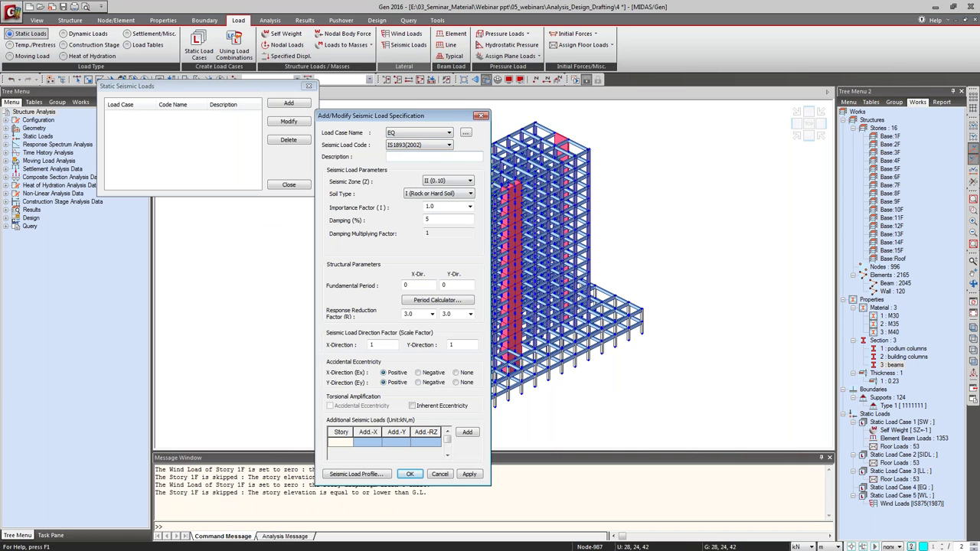
click(460, 181)
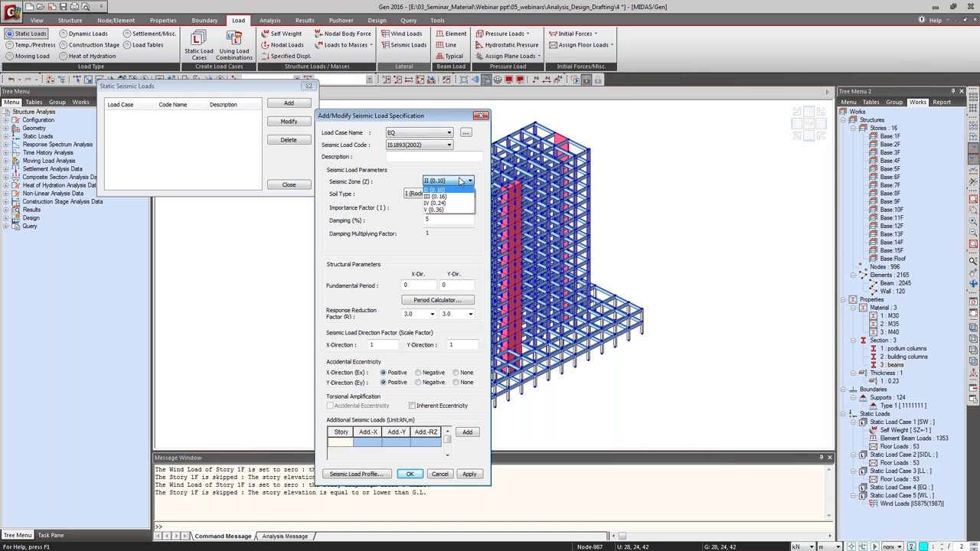
click(444, 194)
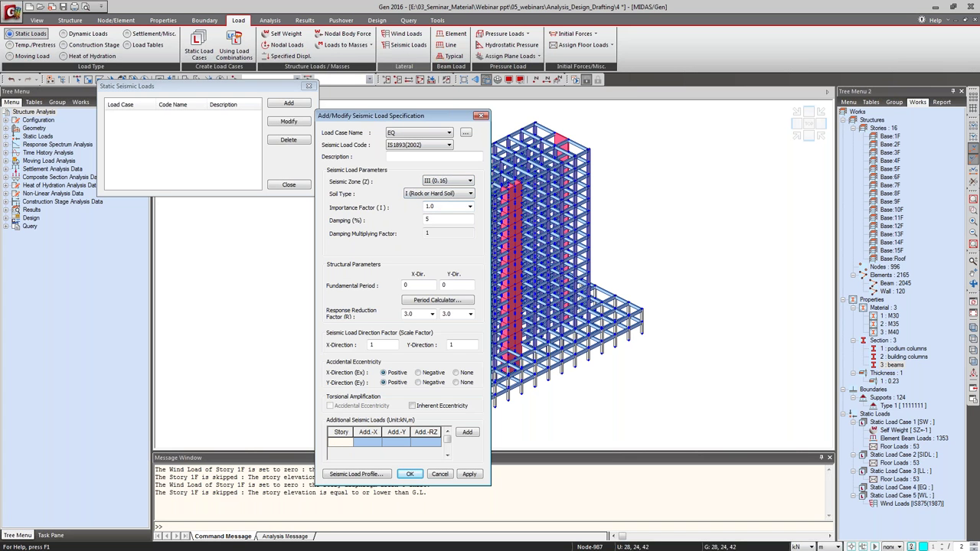
click(436, 194)
click(444, 209)
click(420, 285)
click(418, 304)
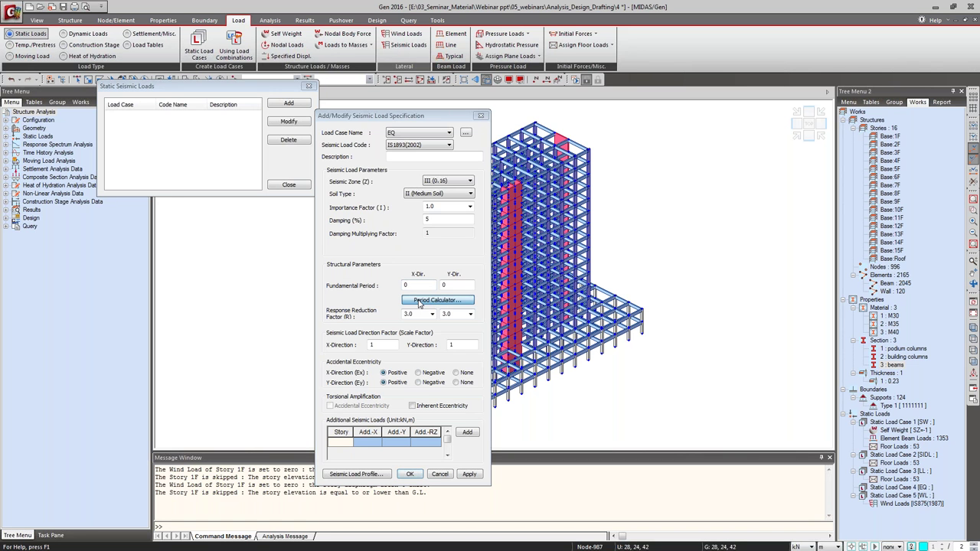
drag(92, 207, 589, 267)
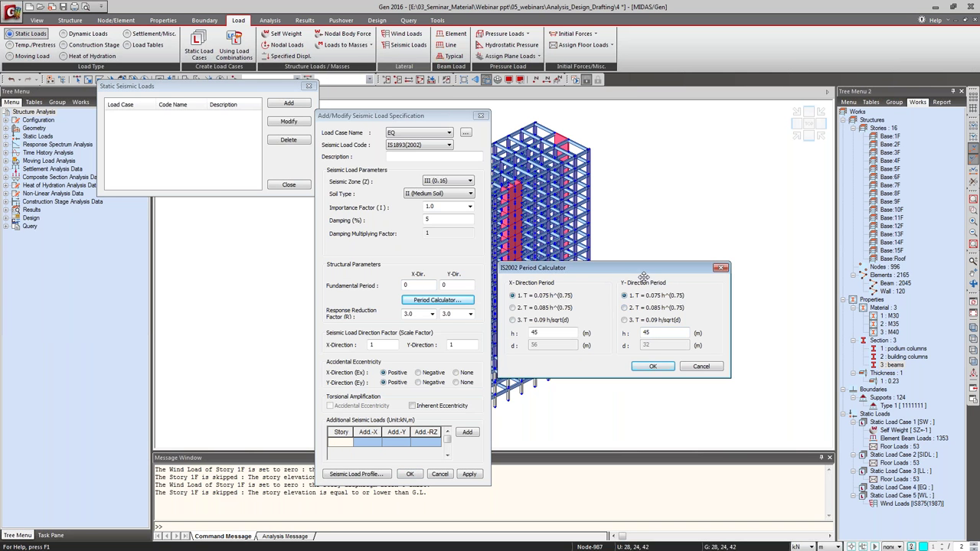
Use T = 0.09h/√d periods (0.5412, 0.7159), Y factor 0, no eccentricity, and apply EQ.
drag(581, 267, 515, 200)
click(451, 252)
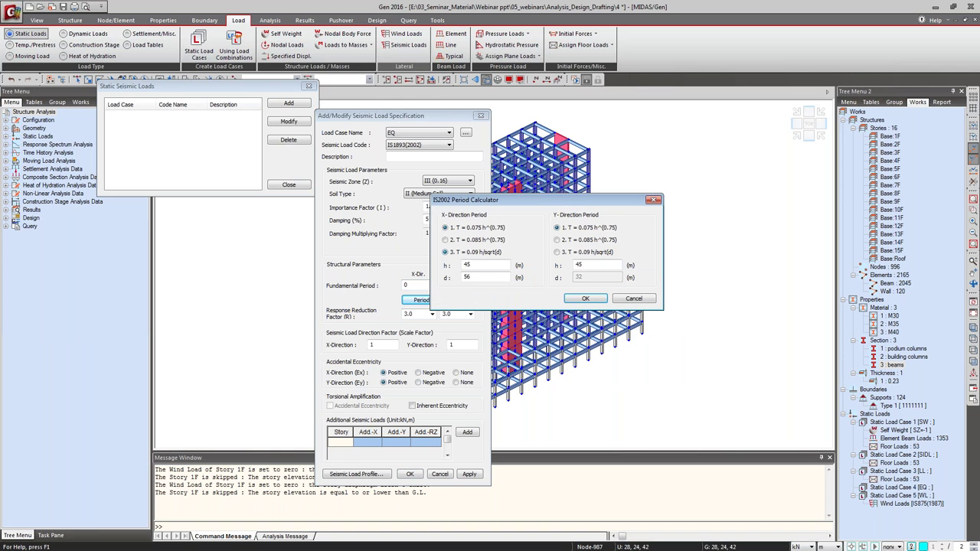
click(563, 252)
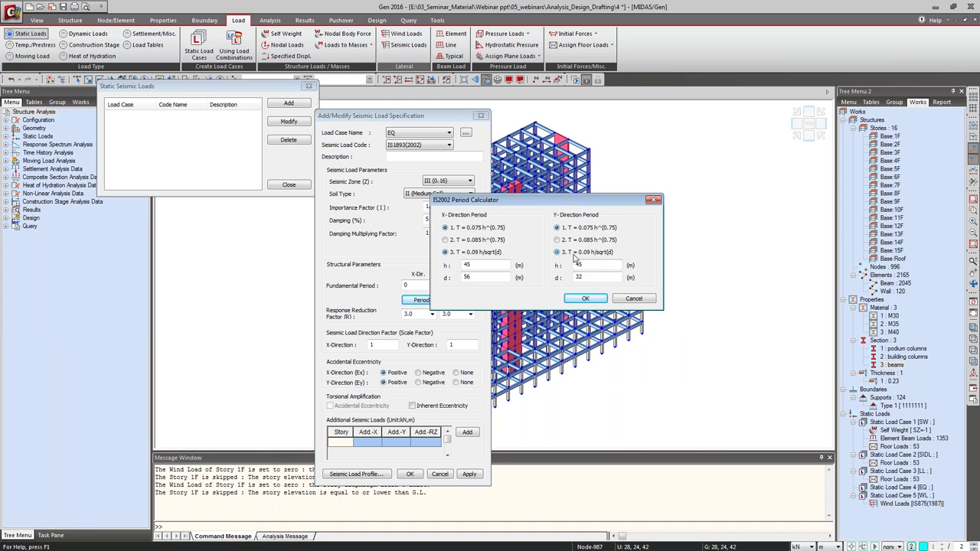
click(585, 298)
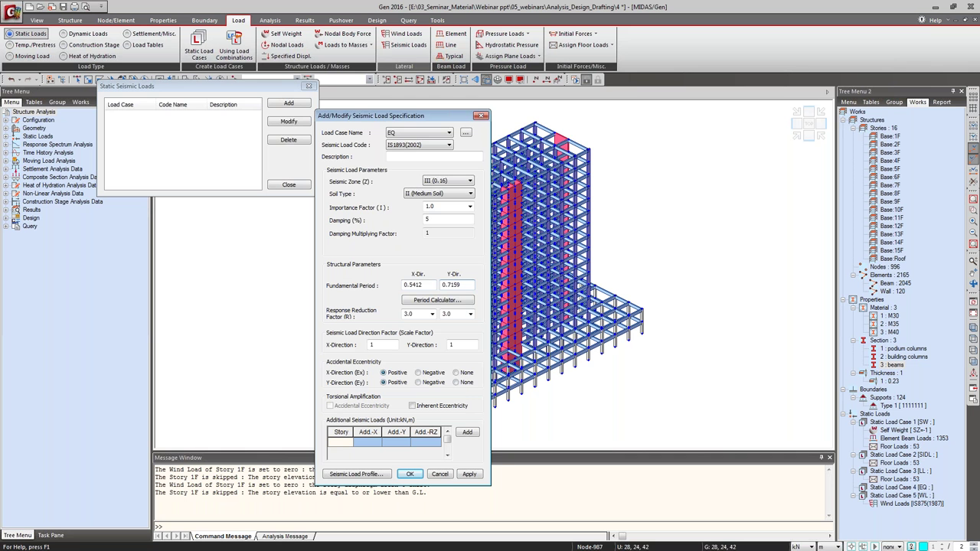
double_click(447, 349)
text(0)
click(455, 372)
click(468, 475)
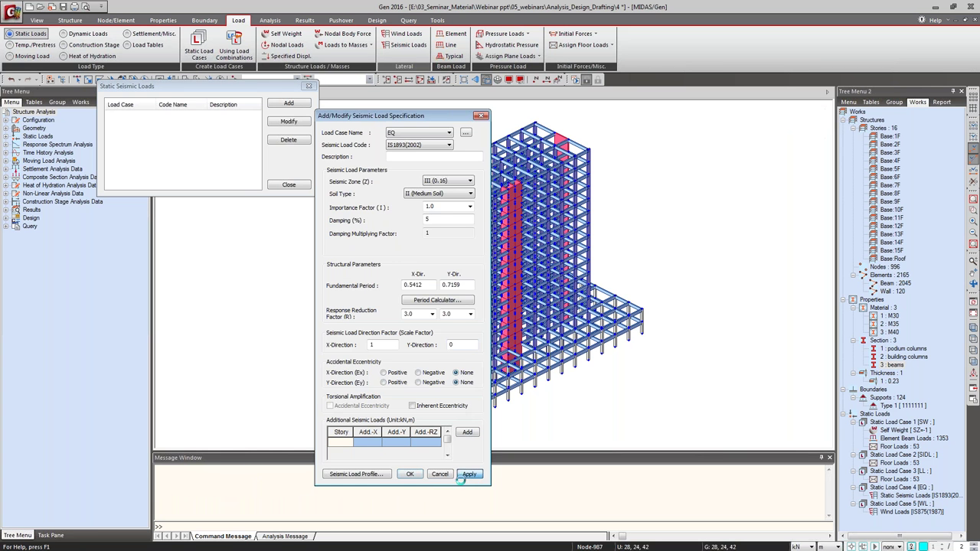
Review EQ's story force, story shear and overturning moment profiles.
click(375, 473)
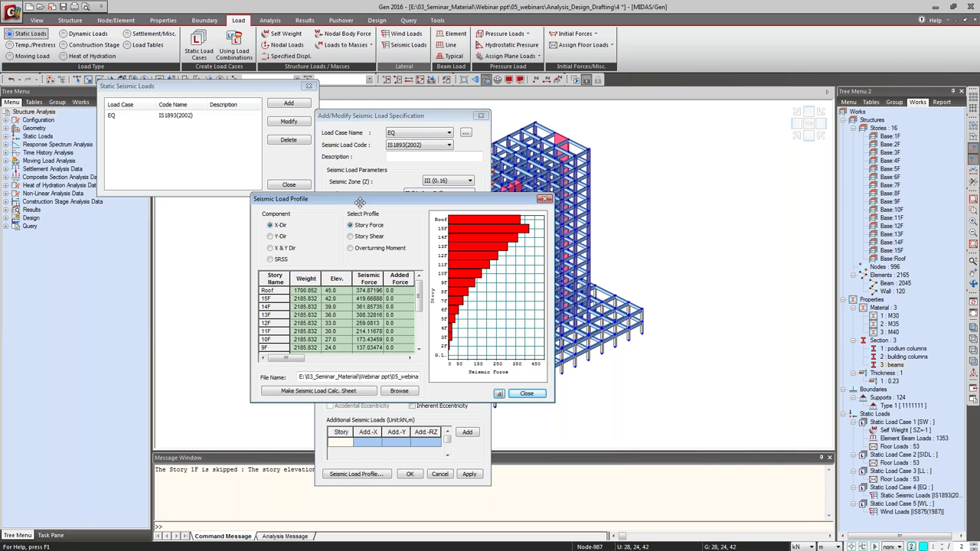
click(372, 237)
click(350, 248)
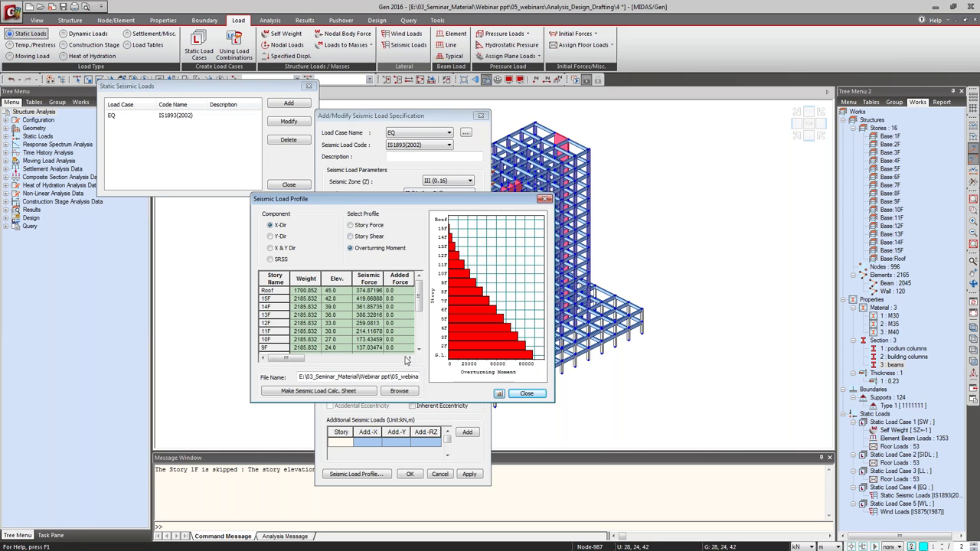
scroll(419, 306, down, 3)
click(302, 358)
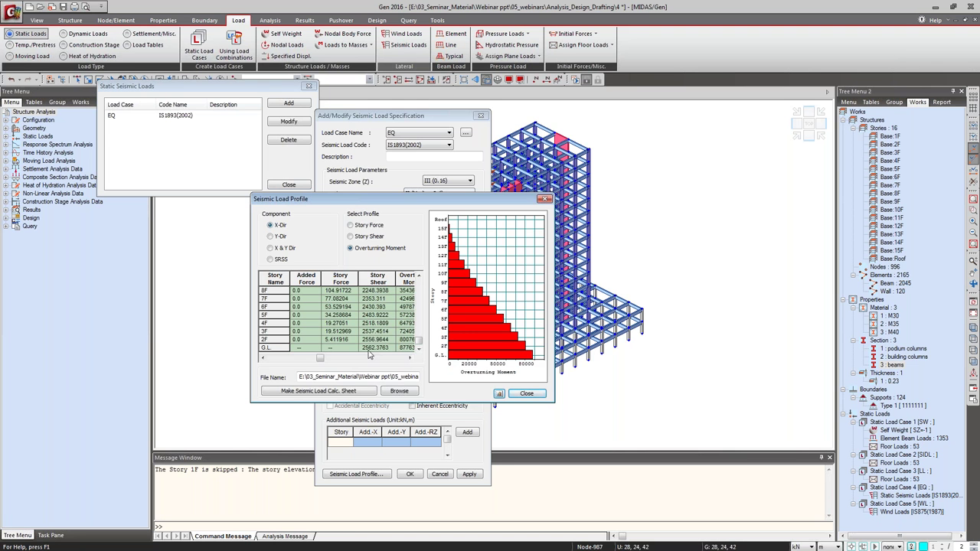
Close the profile, confirm the EQ seismic specification and close the static seismic loads list.
click(526, 394)
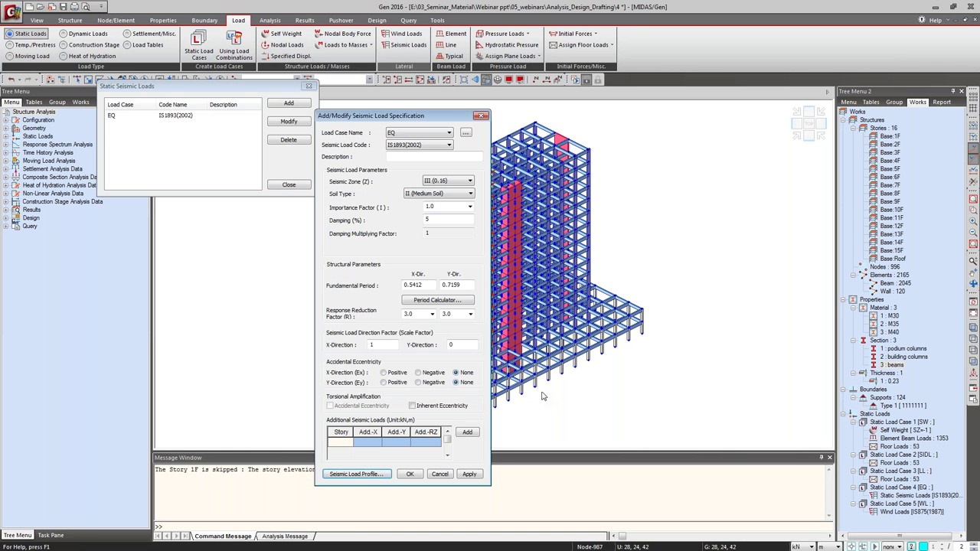
click(411, 474)
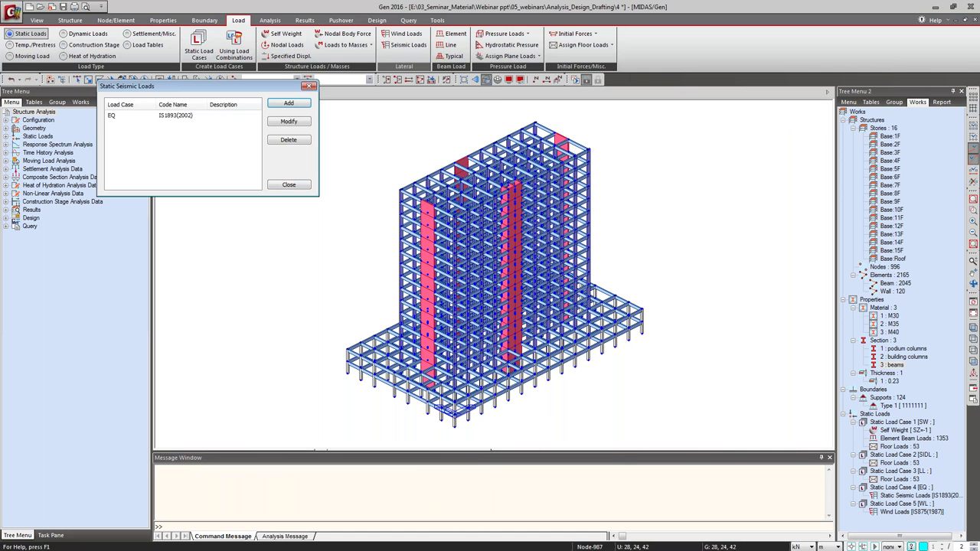
click(289, 184)
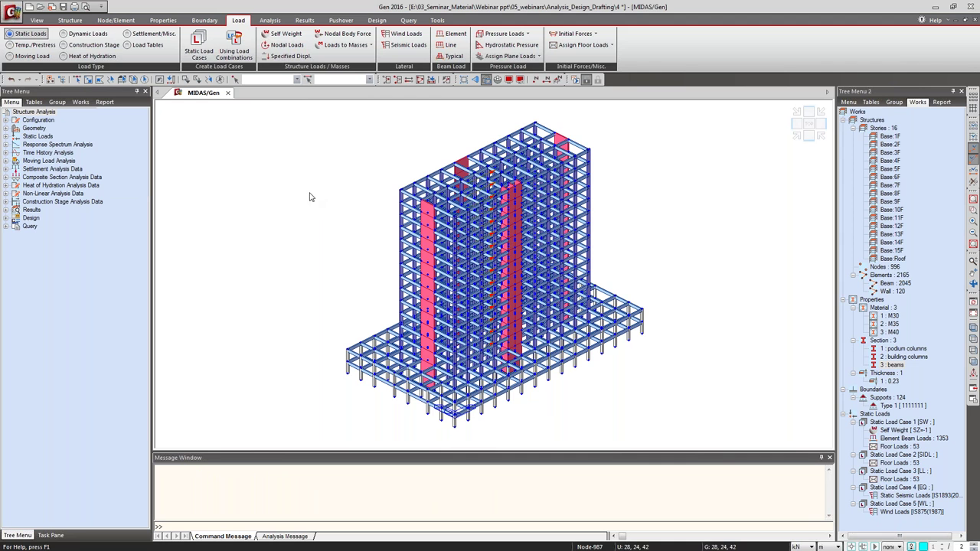
Generate an IS1893(2002) design spectrum for zone III (0.16) and medium soil type II.
click(87, 33)
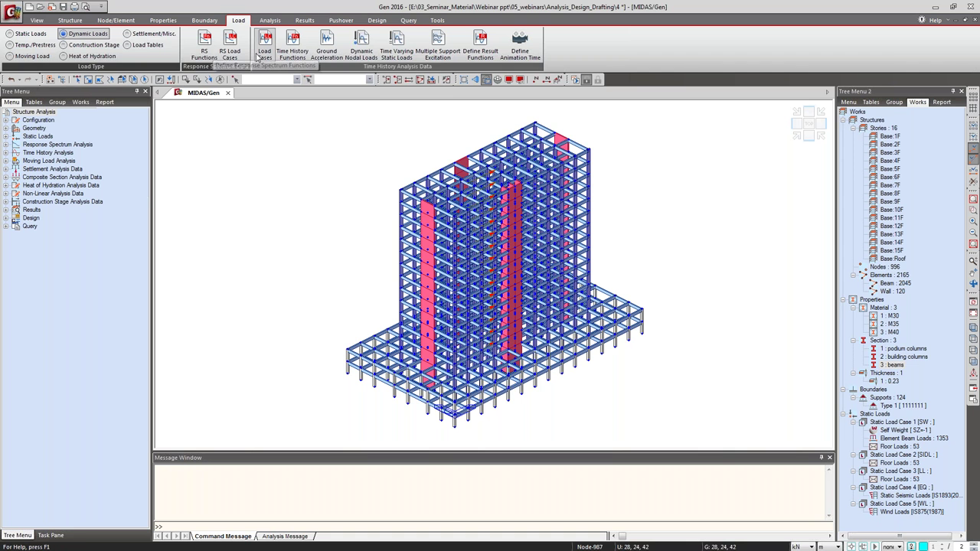
click(204, 57)
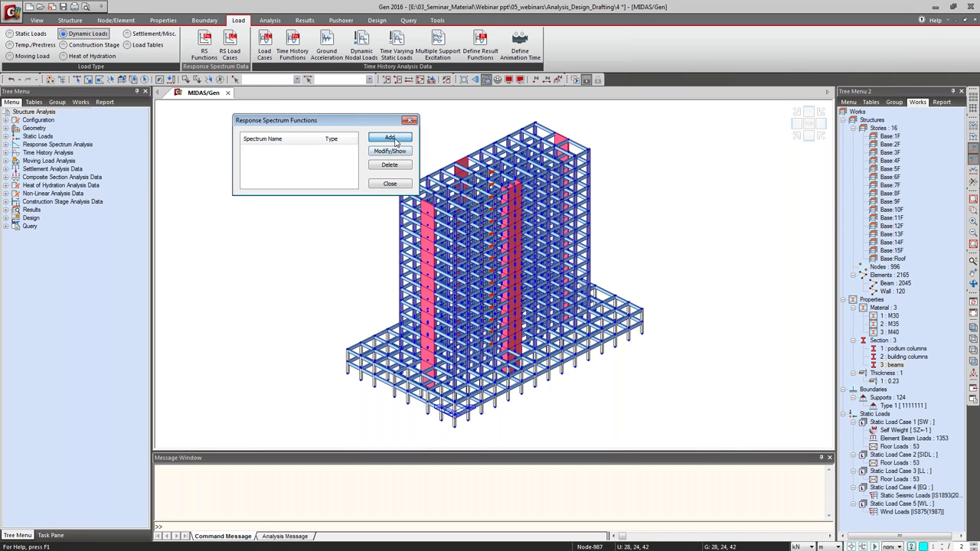
click(390, 137)
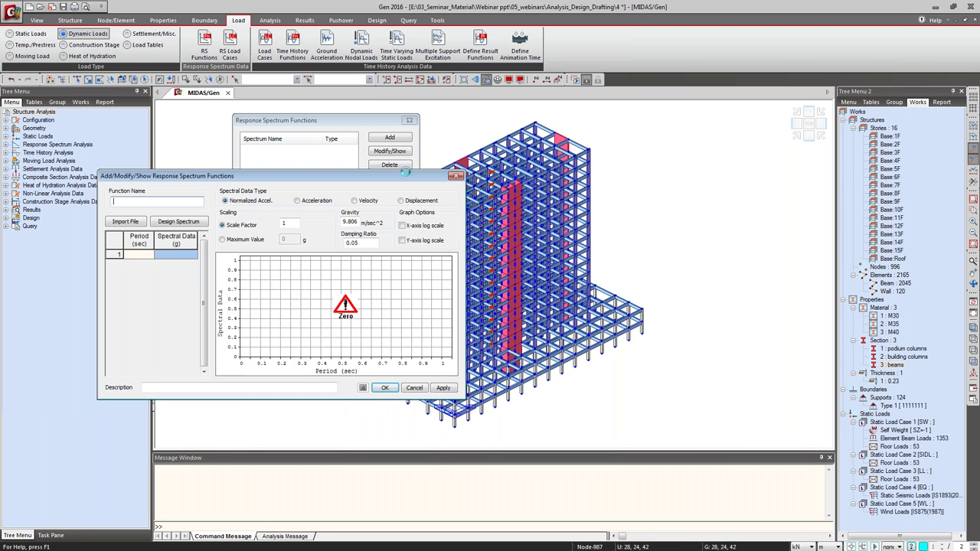
click(238, 187)
click(375, 175)
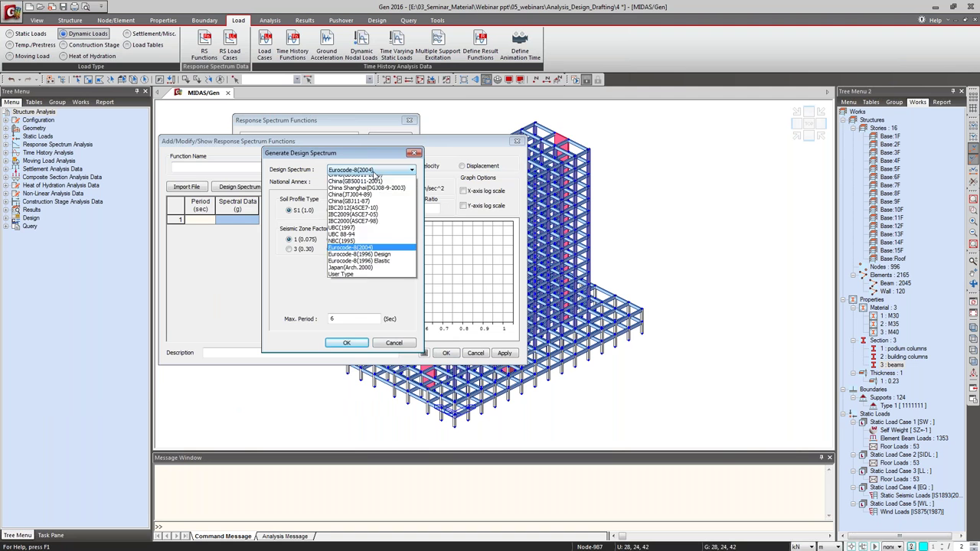
click(376, 179)
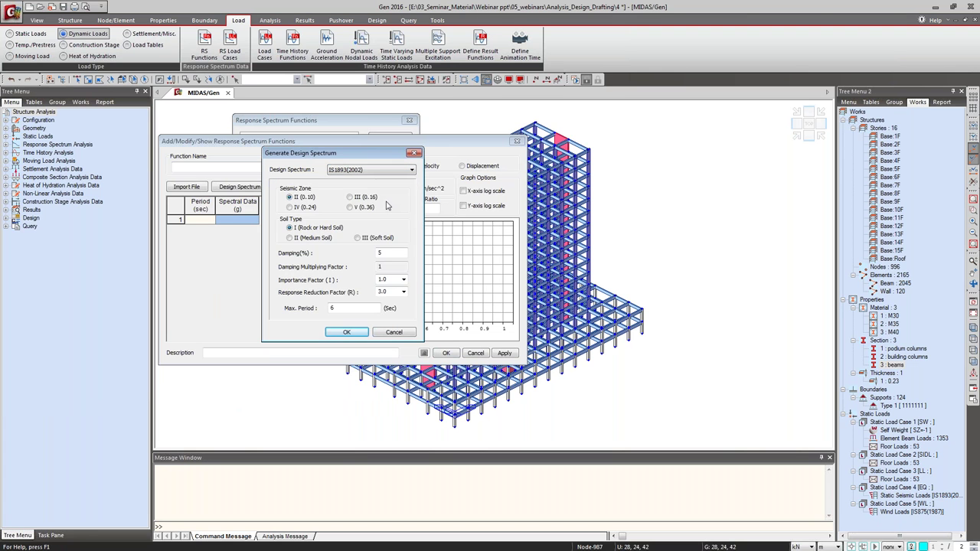
click(307, 240)
click(349, 196)
click(388, 280)
click(391, 292)
click(356, 334)
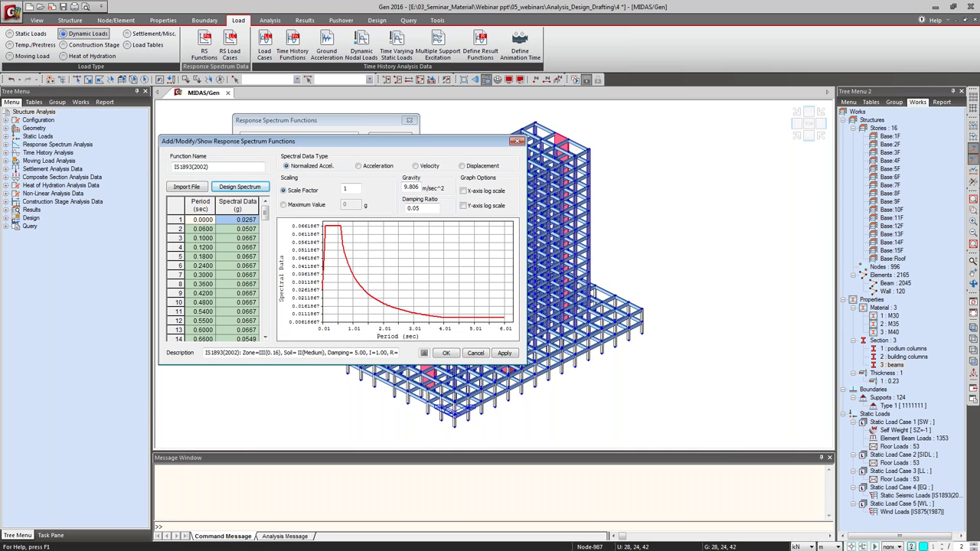
Try Acceleration and Velocity data types, keep Normalized Accel., then save the function and close the list.
click(360, 166)
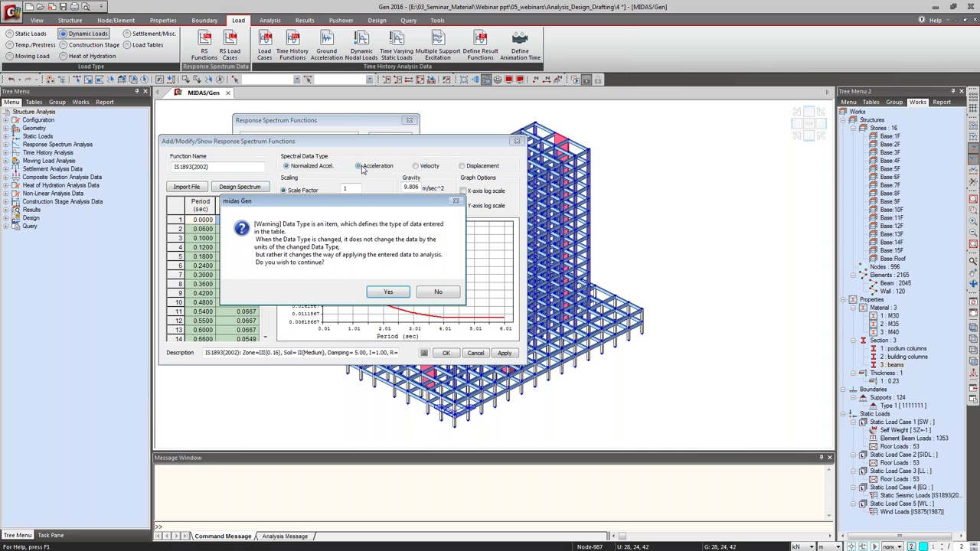
click(405, 292)
click(415, 166)
click(388, 293)
click(284, 166)
click(388, 292)
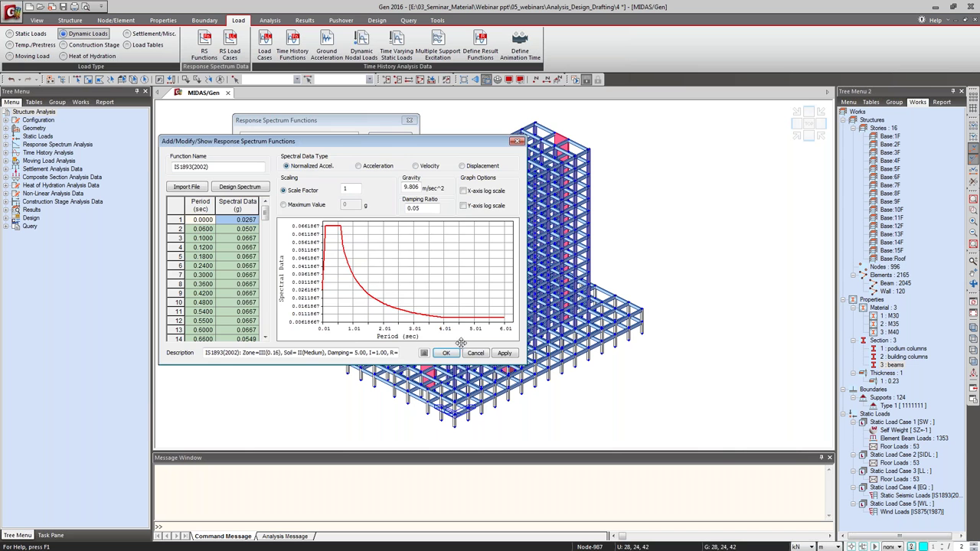
click(446, 353)
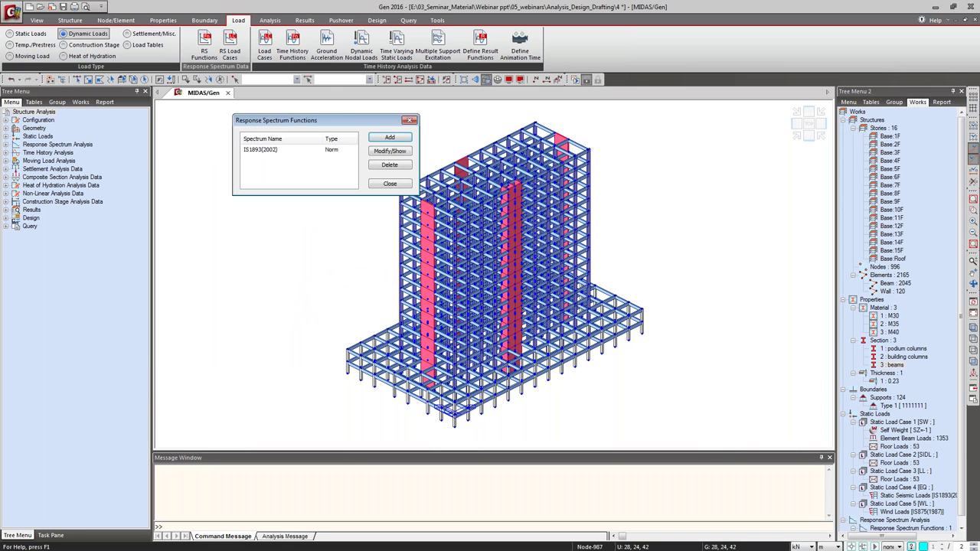
click(391, 184)
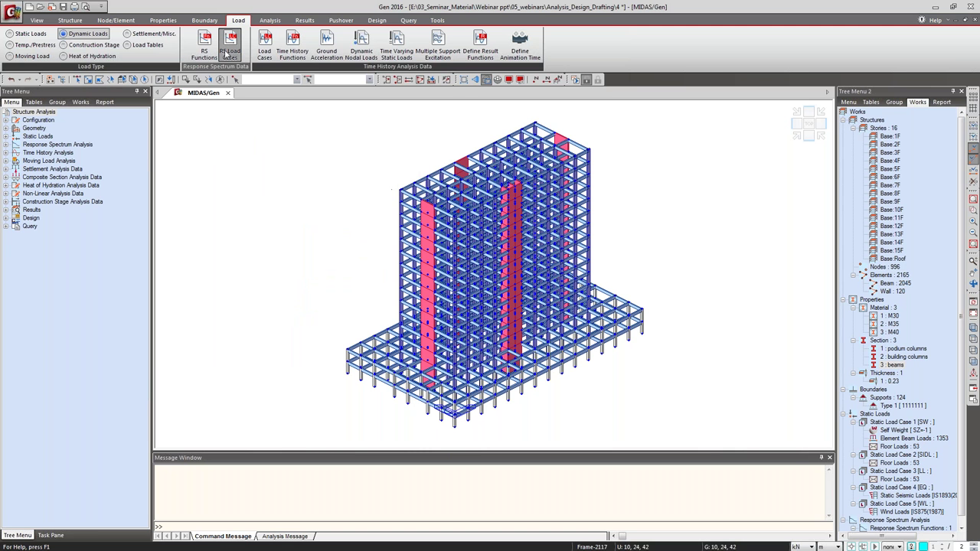
Add response spectrum load case 'specx' using the IS1893(2002) function, then bring up Eigenvalue Analysis Control.
click(229, 51)
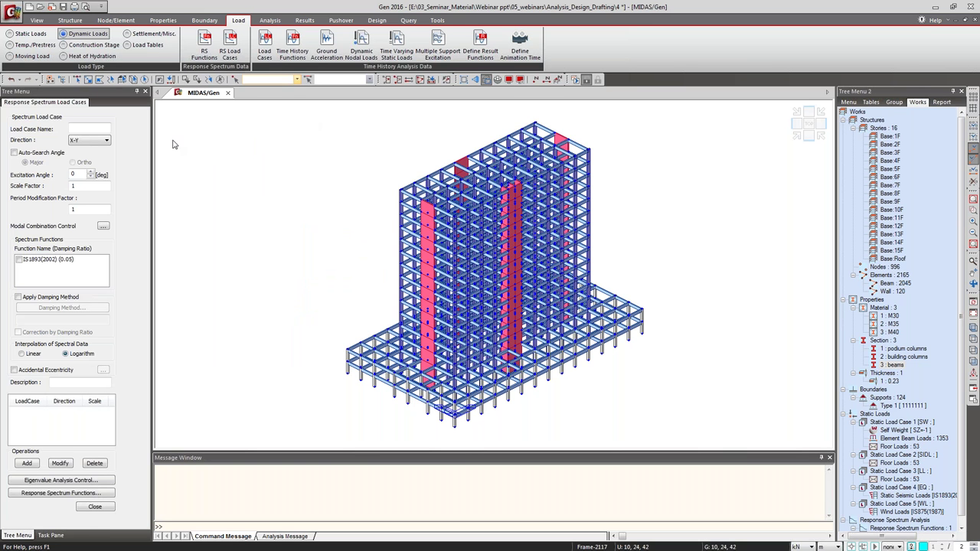
click(88, 127)
text(specx)
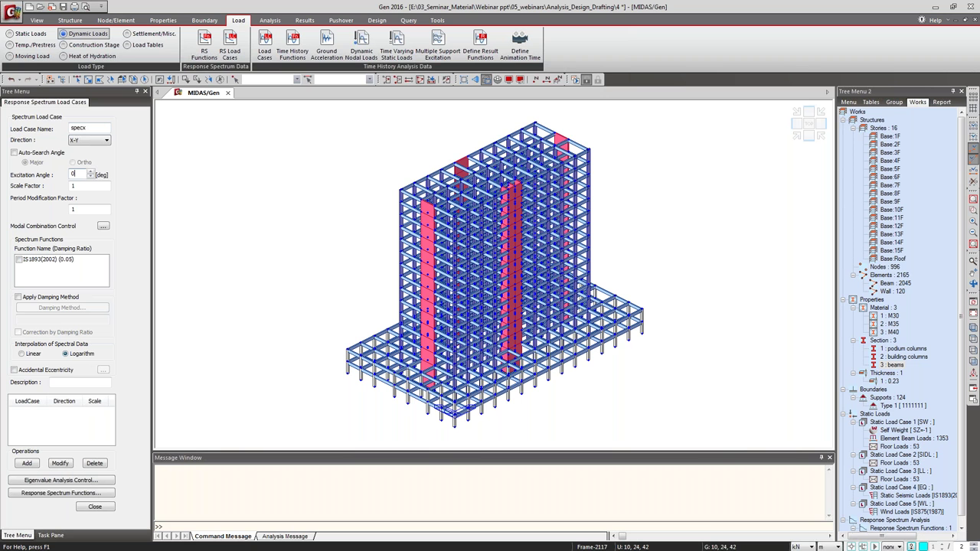
click(83, 175)
click(43, 260)
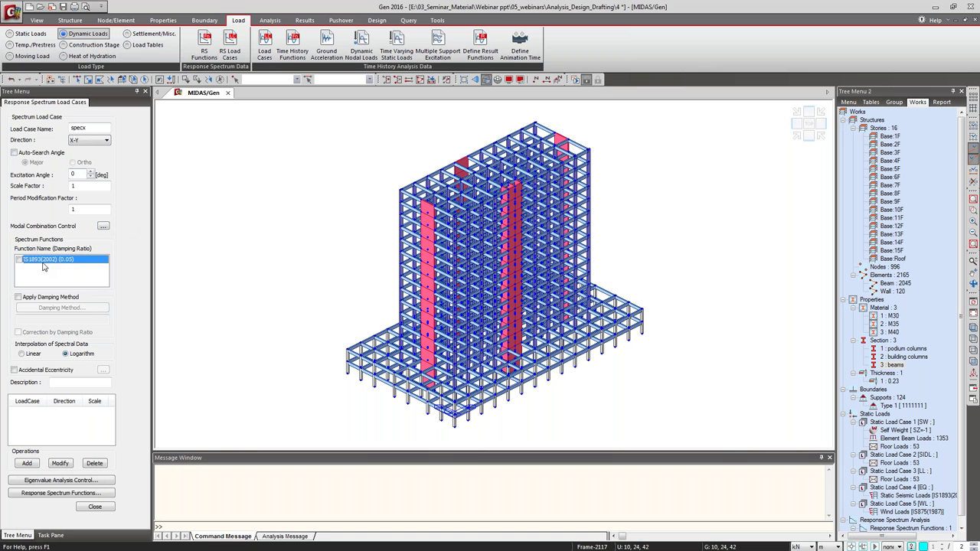
click(19, 261)
click(35, 464)
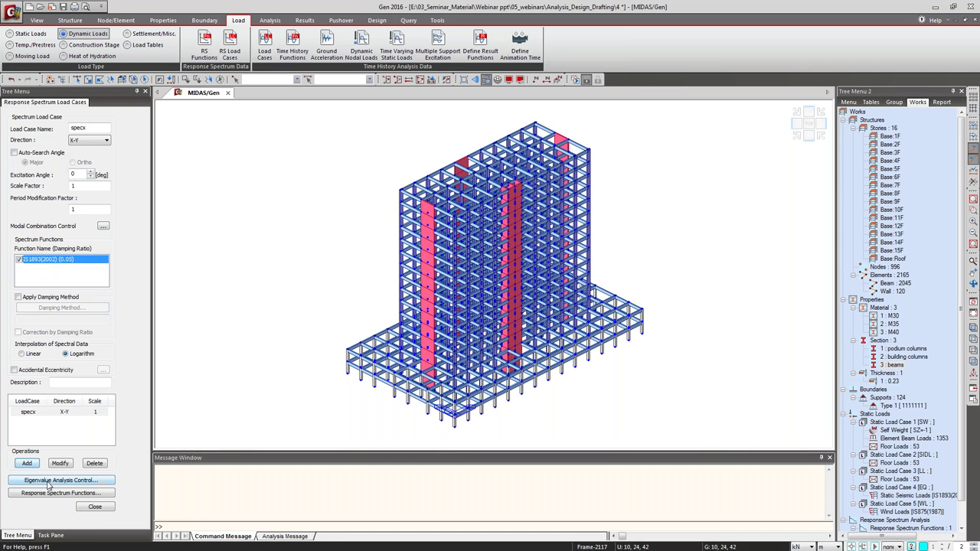
click(48, 481)
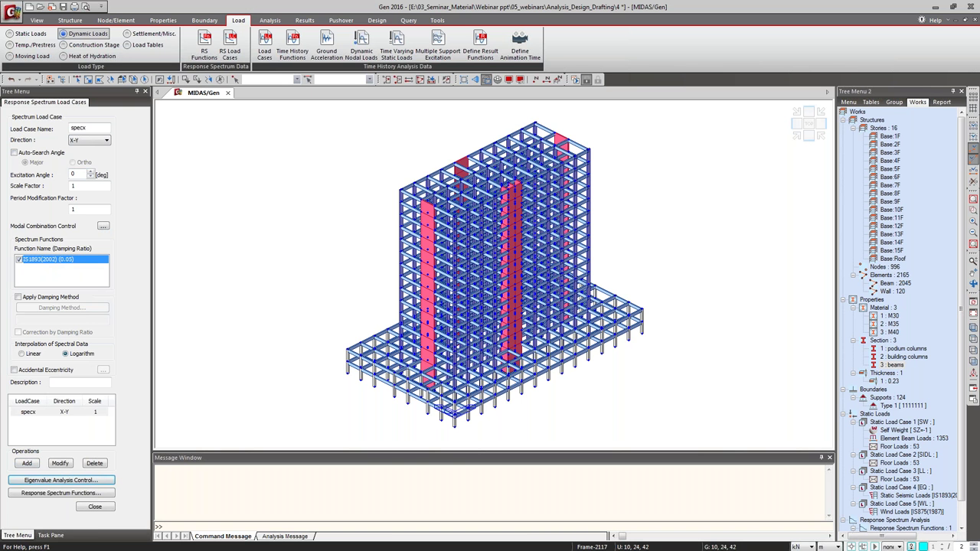
drag(153, 188, 394, 147)
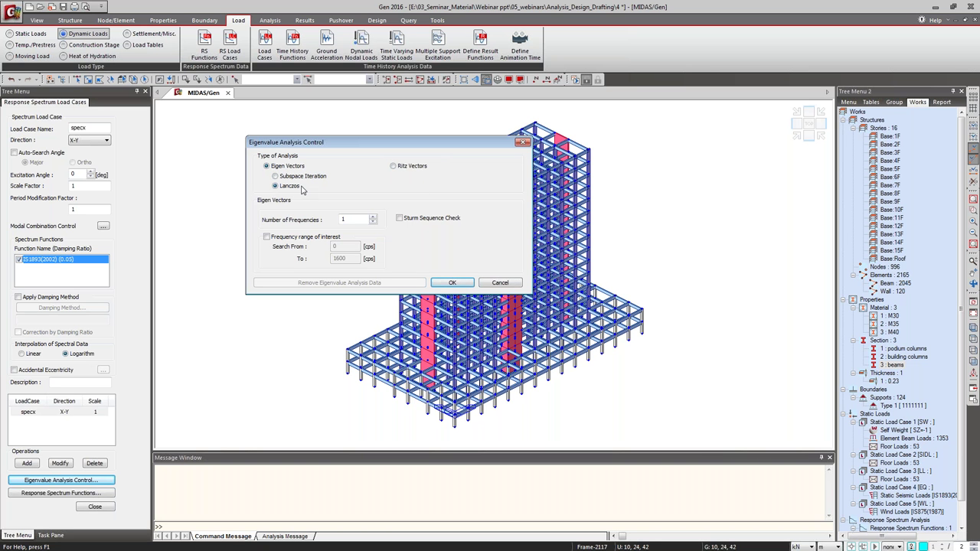
Use the Lanczos method with 20 frequencies for the eigenvalue analysis.
click(293, 184)
click(289, 186)
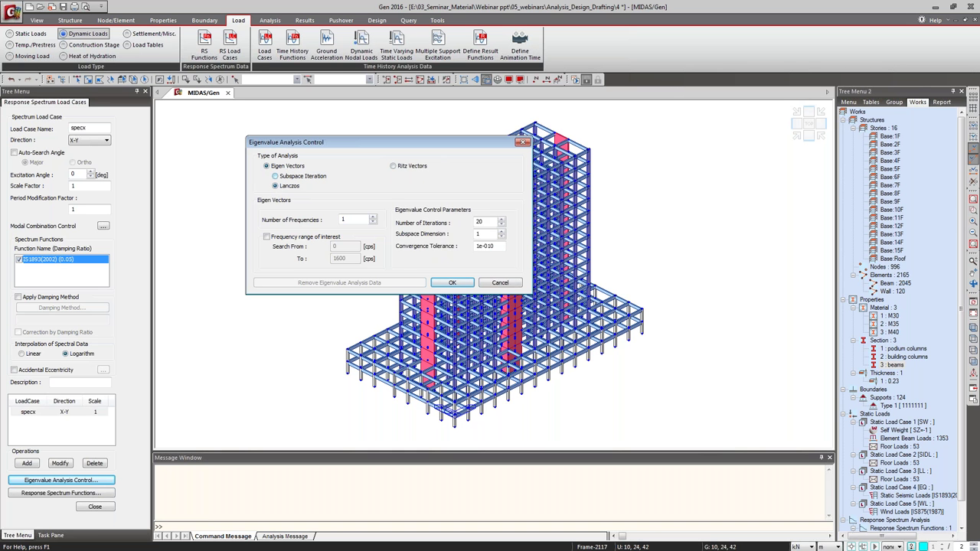
double_click(355, 219)
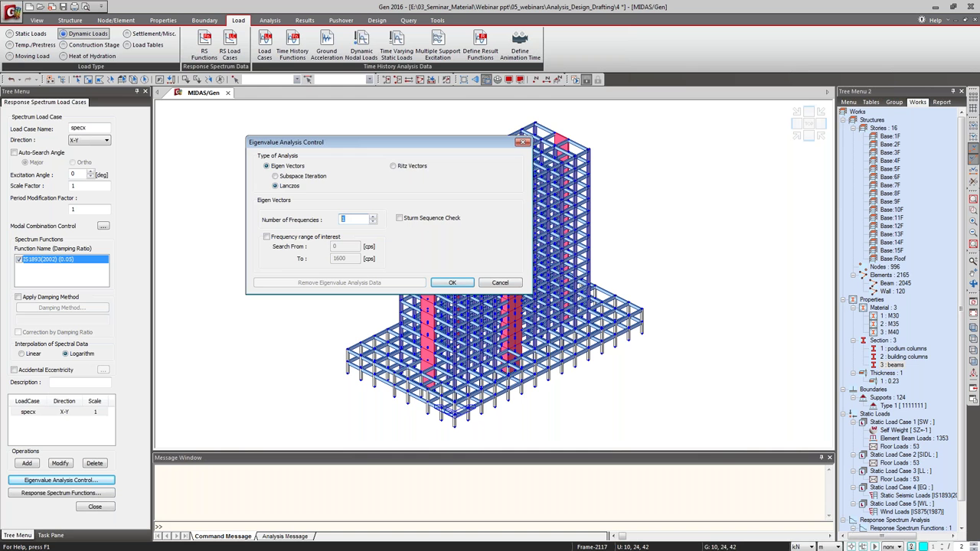
text(20)
click(451, 282)
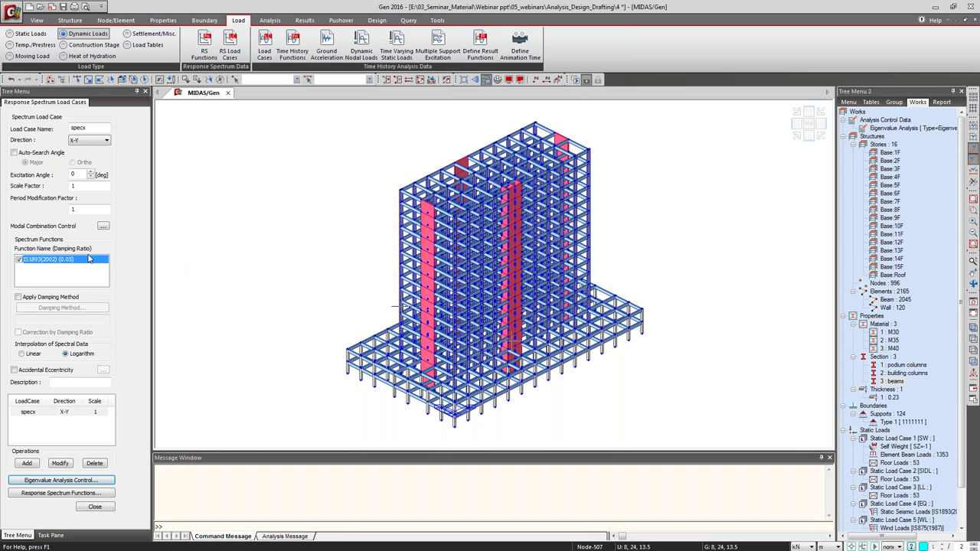
Add spectrum load case 'spec' with Auto-Search Angle (Major) enabled and close the panel.
click(90, 130)
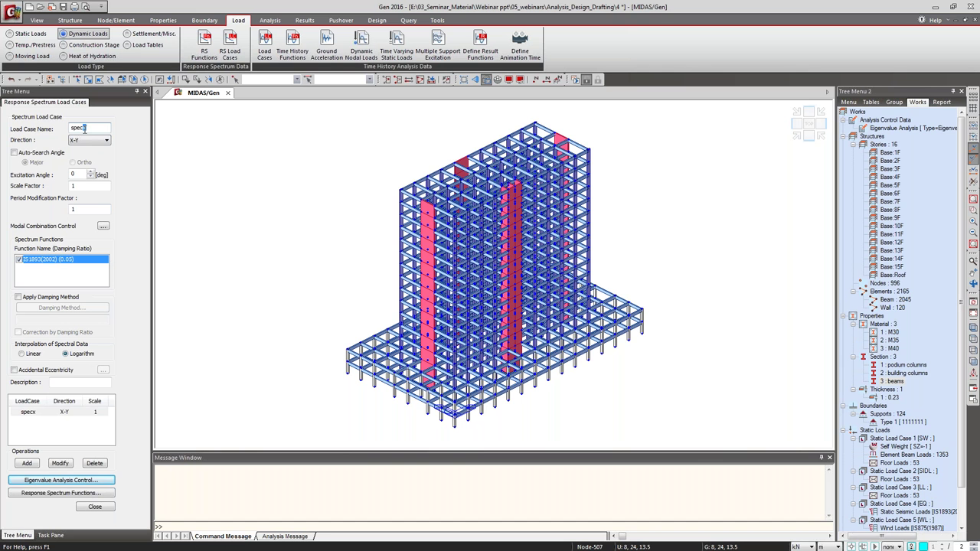
key(BackSpace)
click(44, 155)
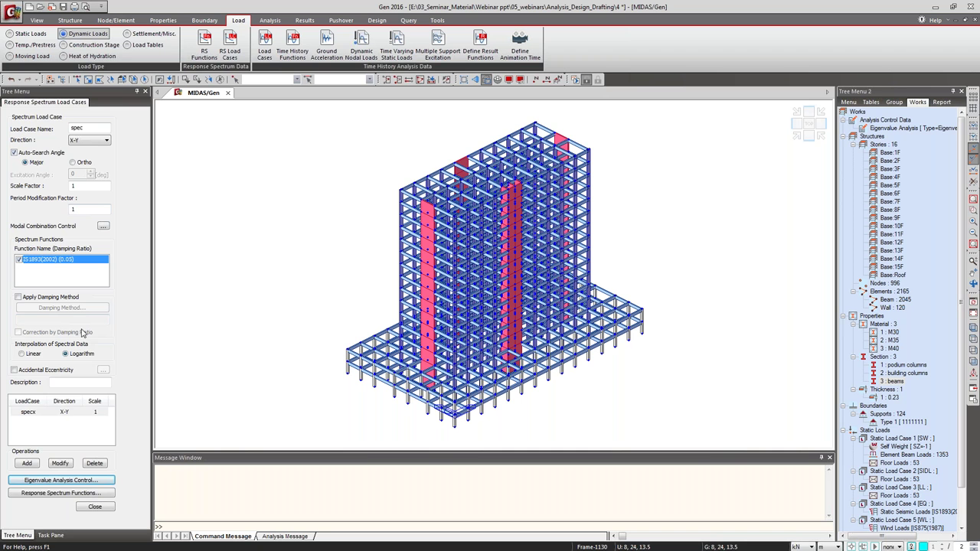
click(27, 463)
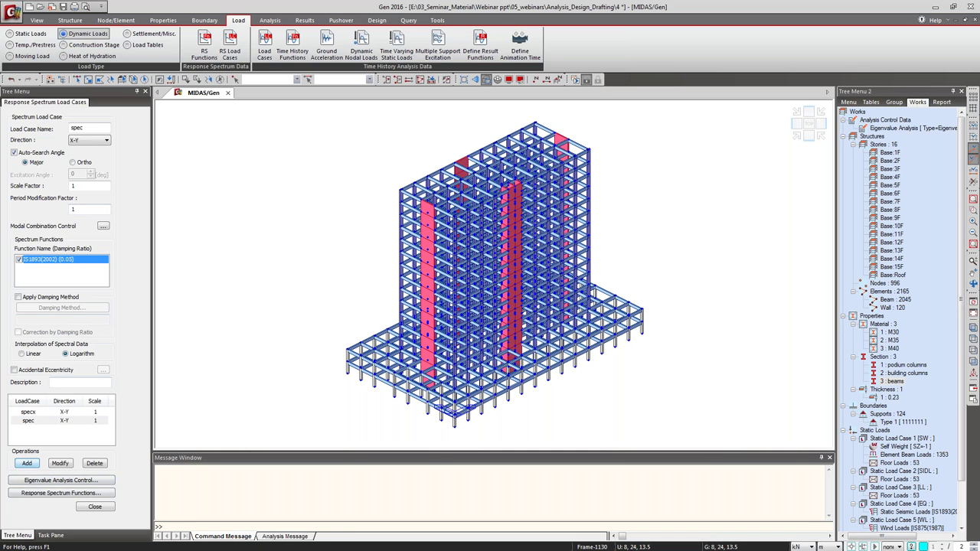
click(94, 507)
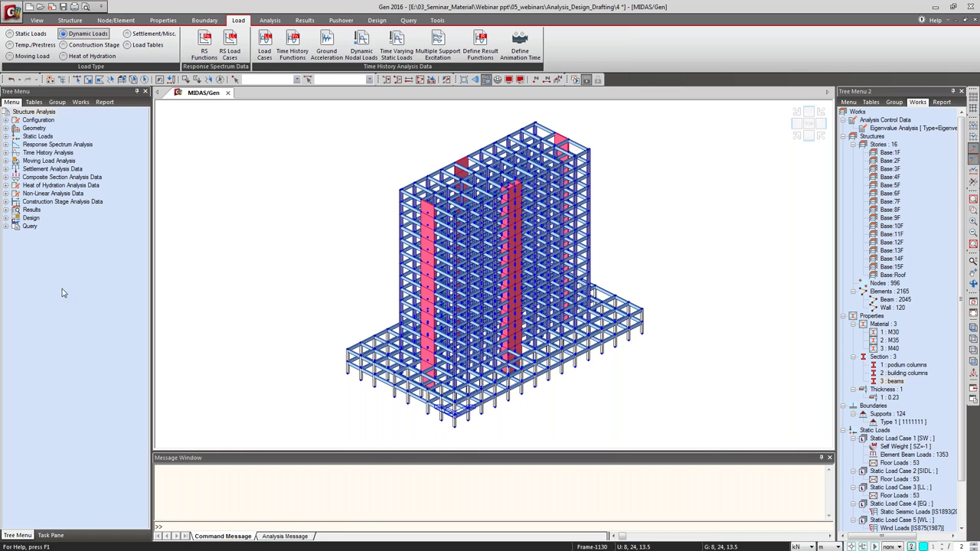
Add SW and SIDL at scale 1 to the Loads to Masses conversion list.
click(201, 21)
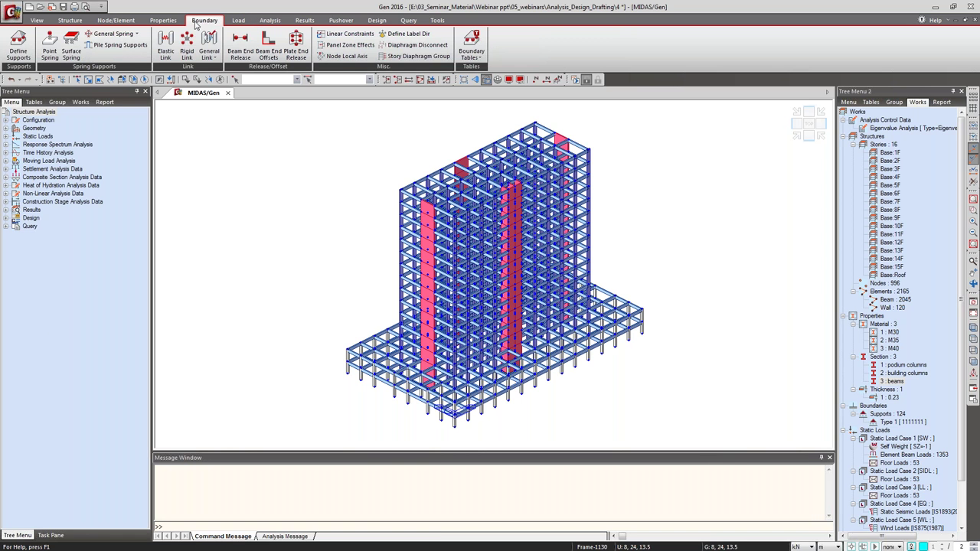
click(238, 21)
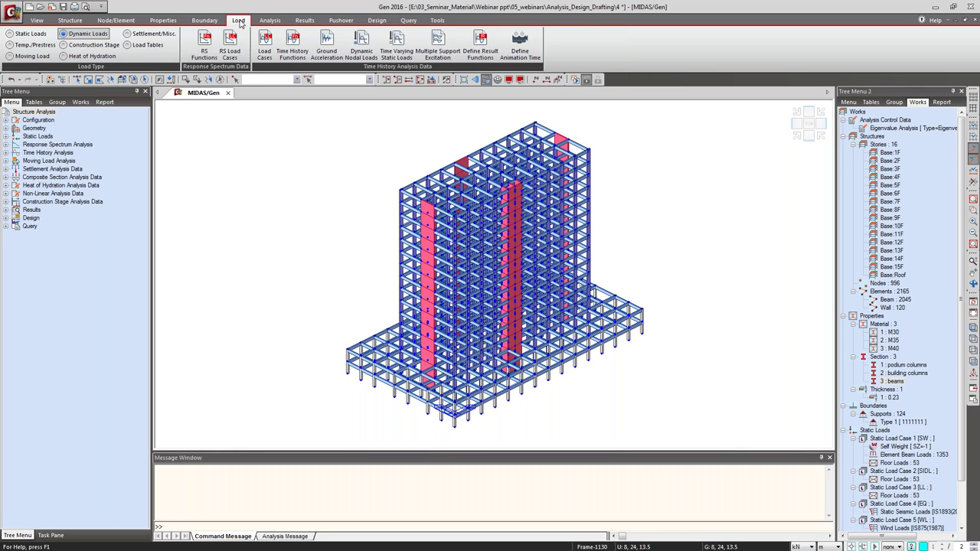
click(22, 34)
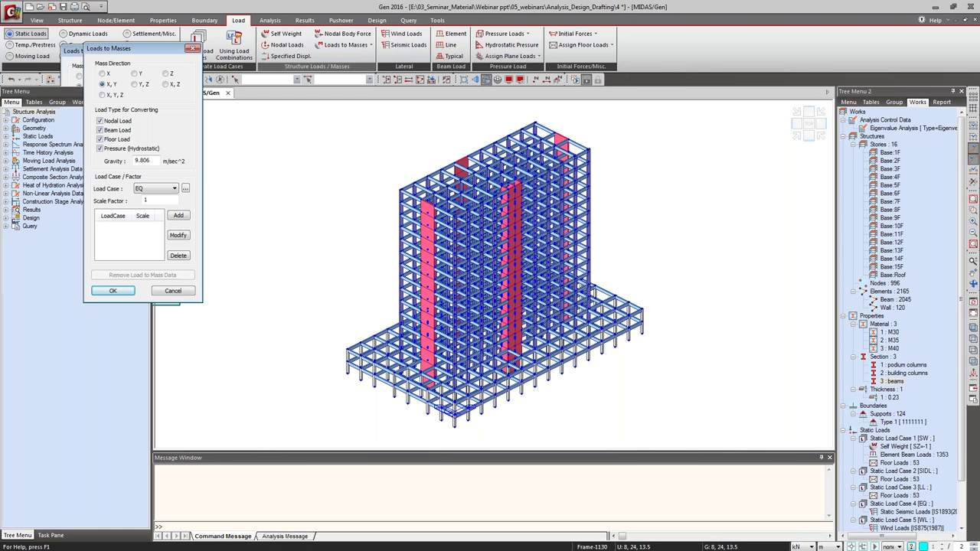
click(206, 183)
click(180, 191)
click(211, 213)
click(206, 182)
click(180, 201)
click(211, 210)
Pick LL with scale 0.25 and apply the load-to-mass conversion.
click(205, 182)
click(181, 210)
key(Tab)
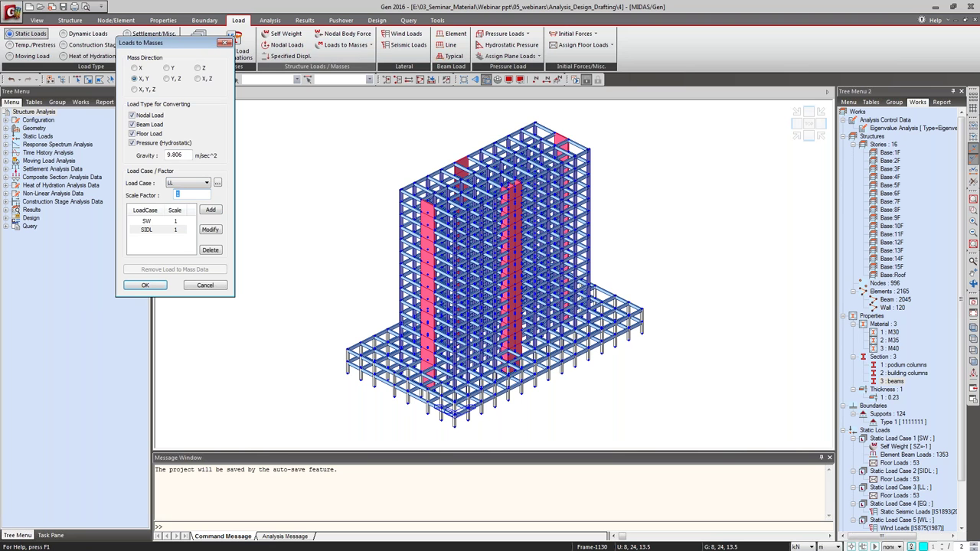
text(.25)
click(145, 286)
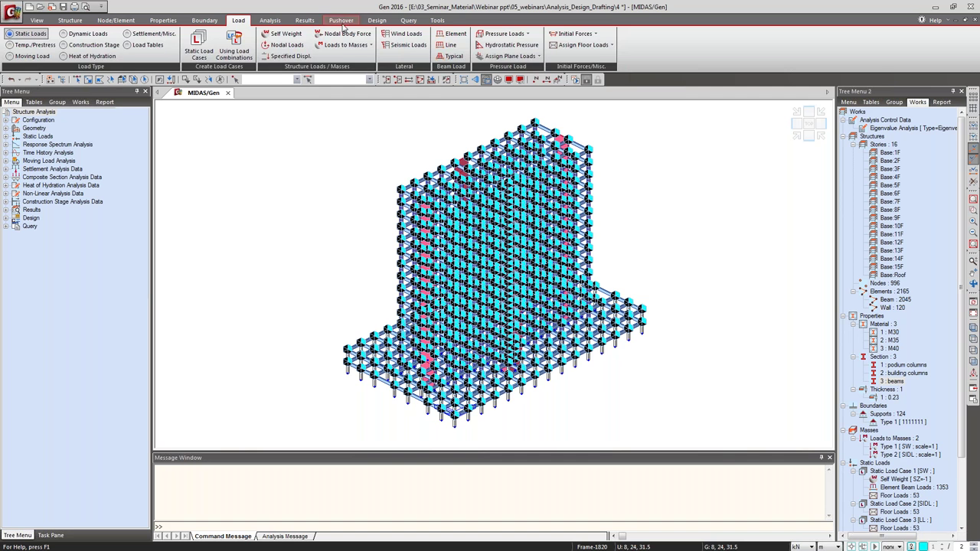
Run the analysis and confirm in the solver log that the job completed successfully.
click(269, 21)
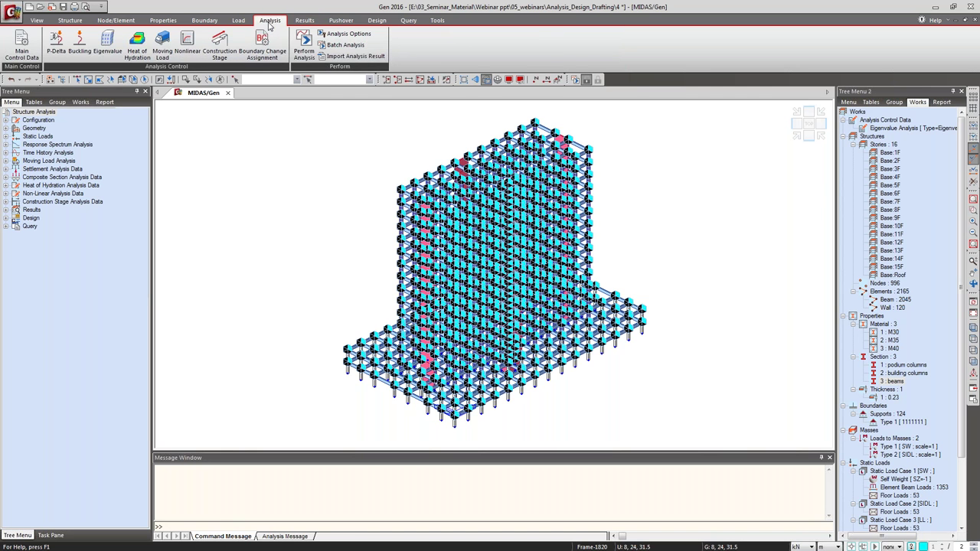
click(304, 47)
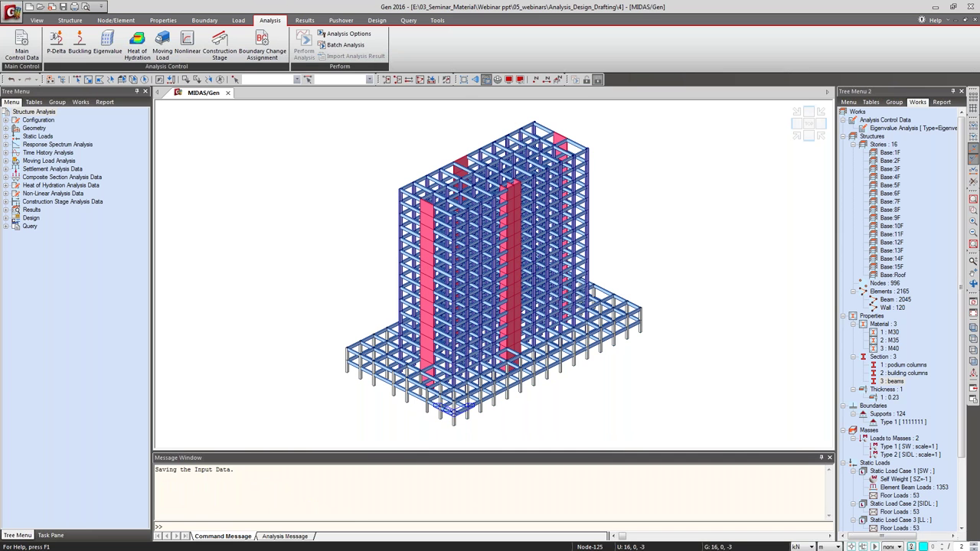
click(306, 537)
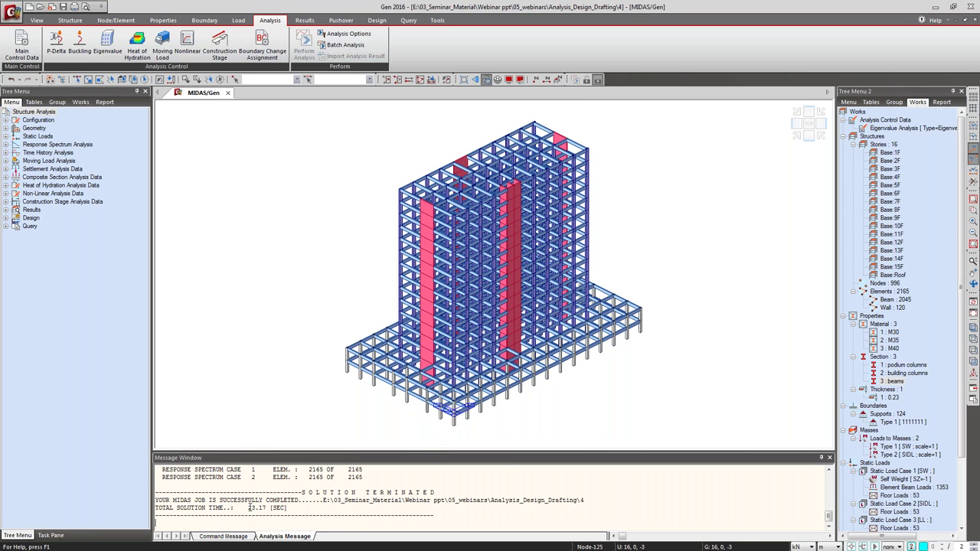
click(254, 538)
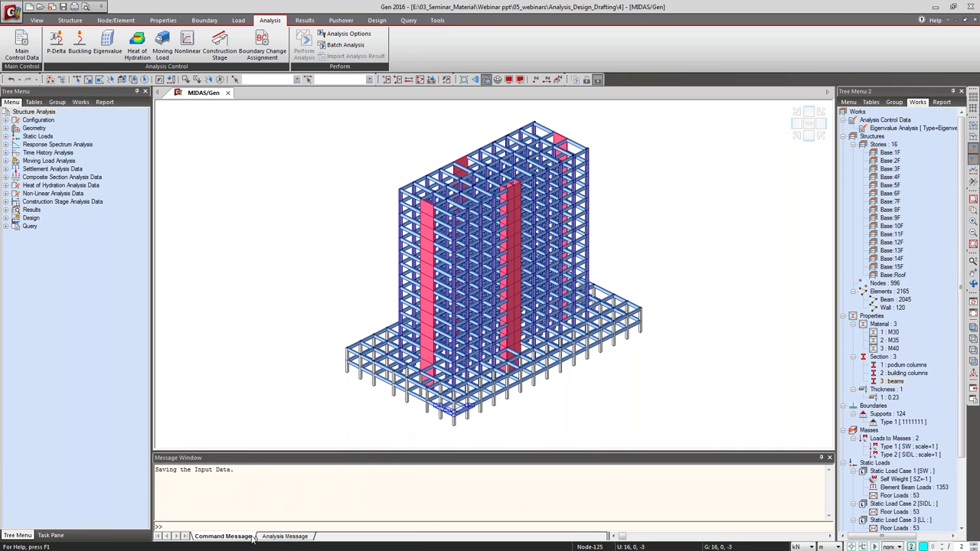
click(286, 537)
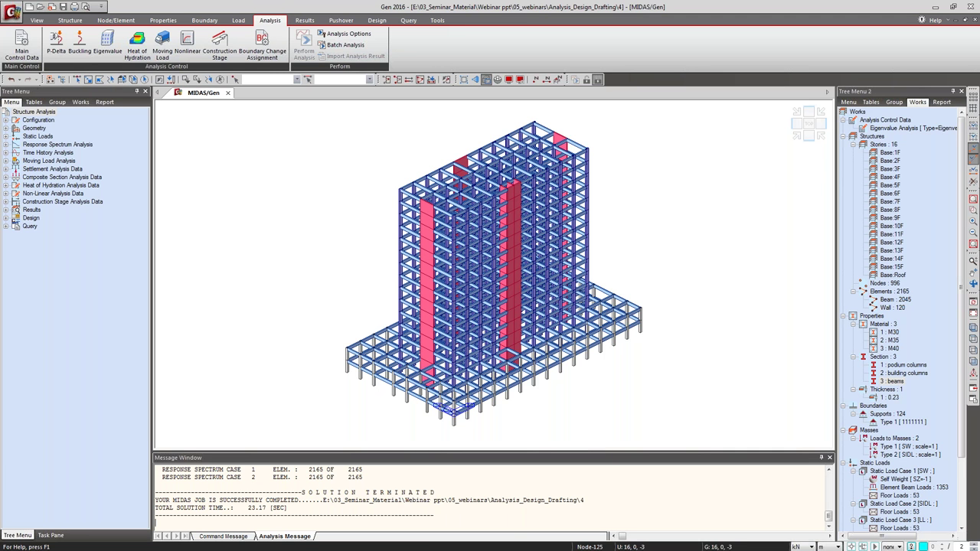
click(243, 537)
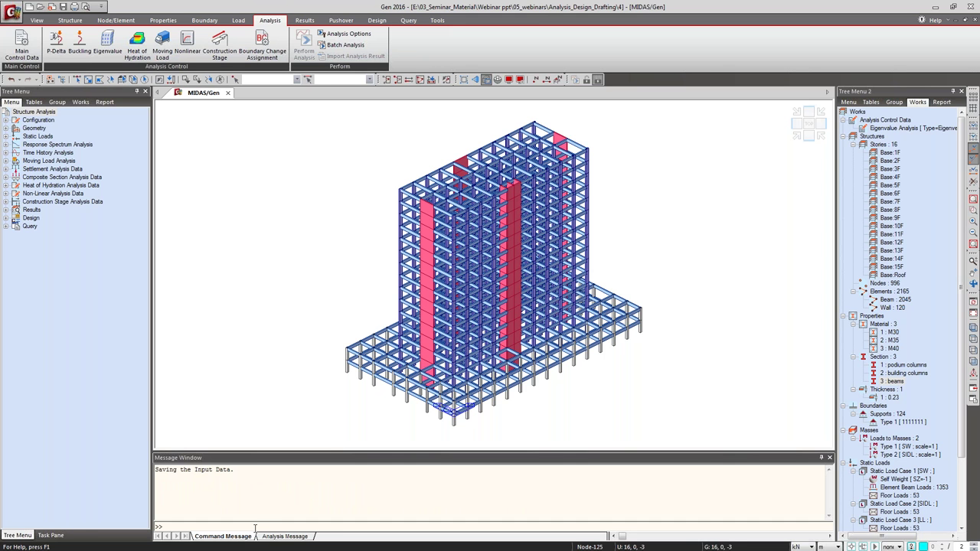
click(283, 537)
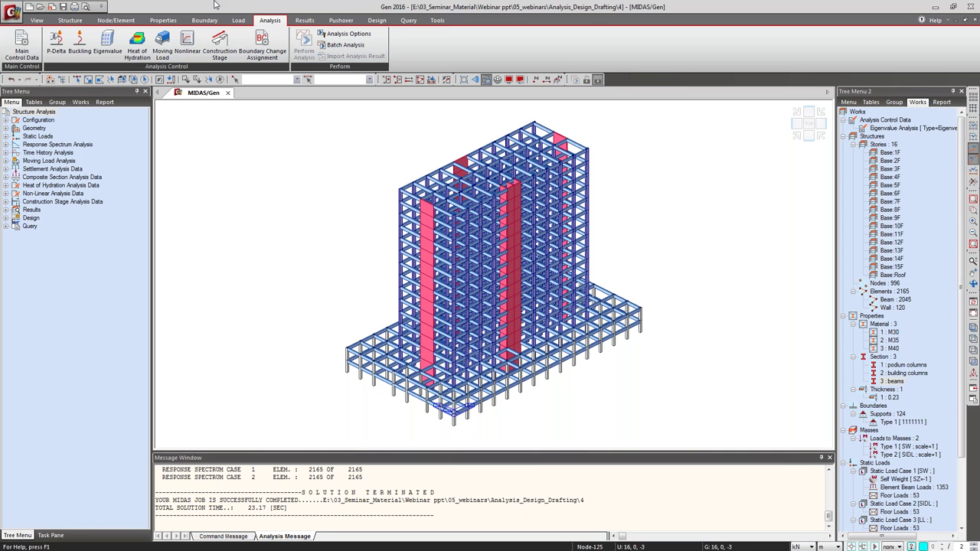
click(300, 20)
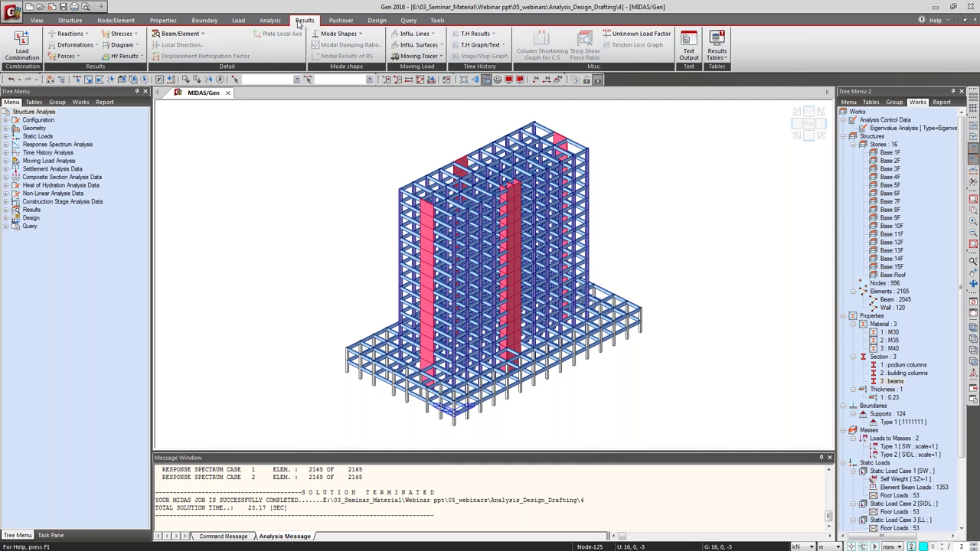
click(32, 46)
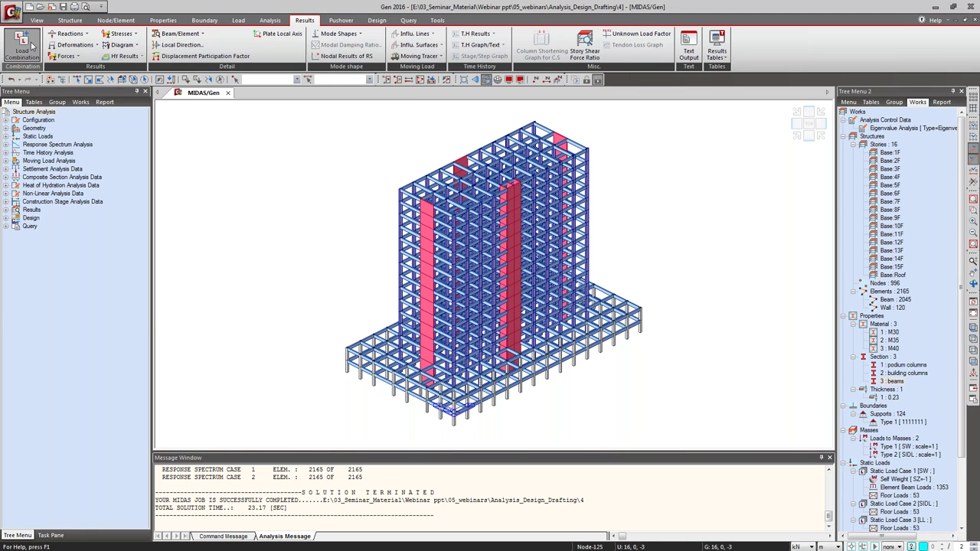
click(99, 25)
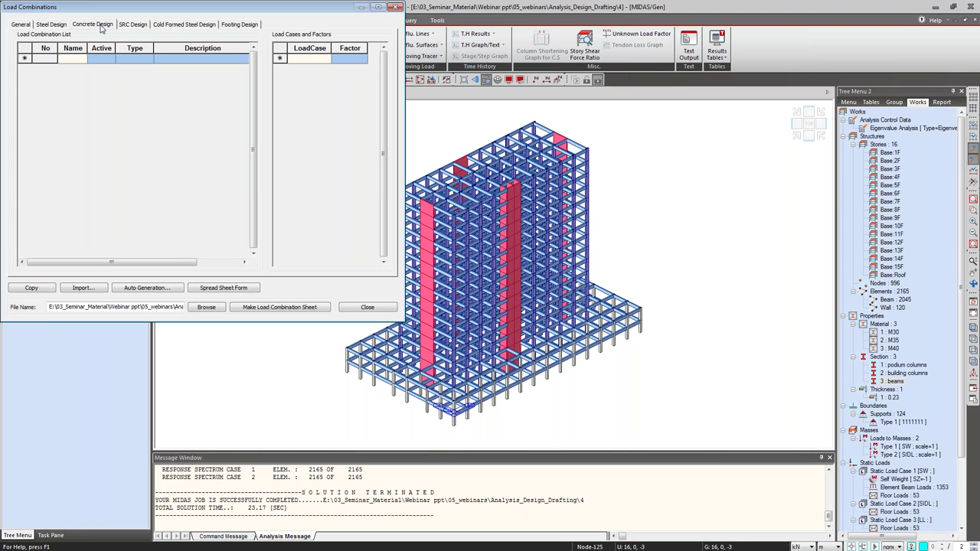
click(158, 288)
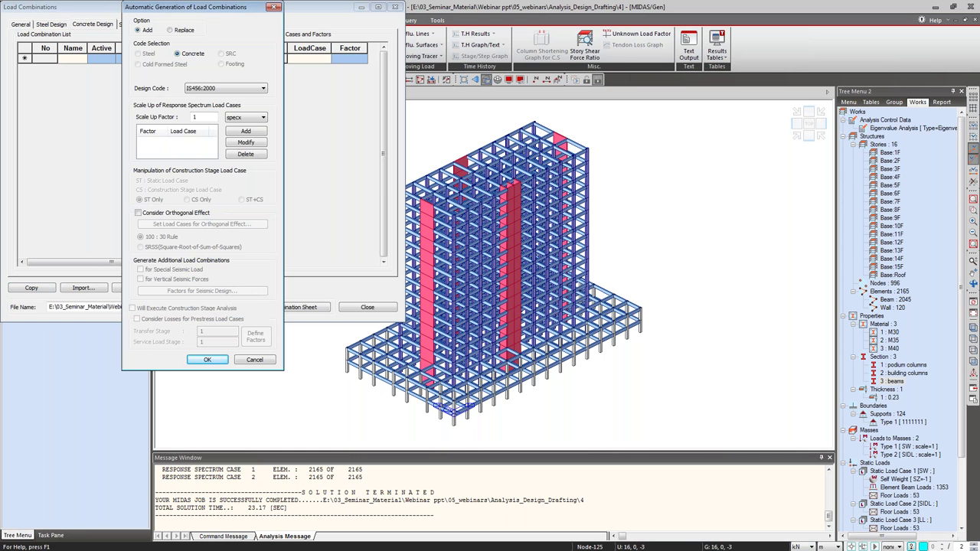
drag(176, 6, 272, 24)
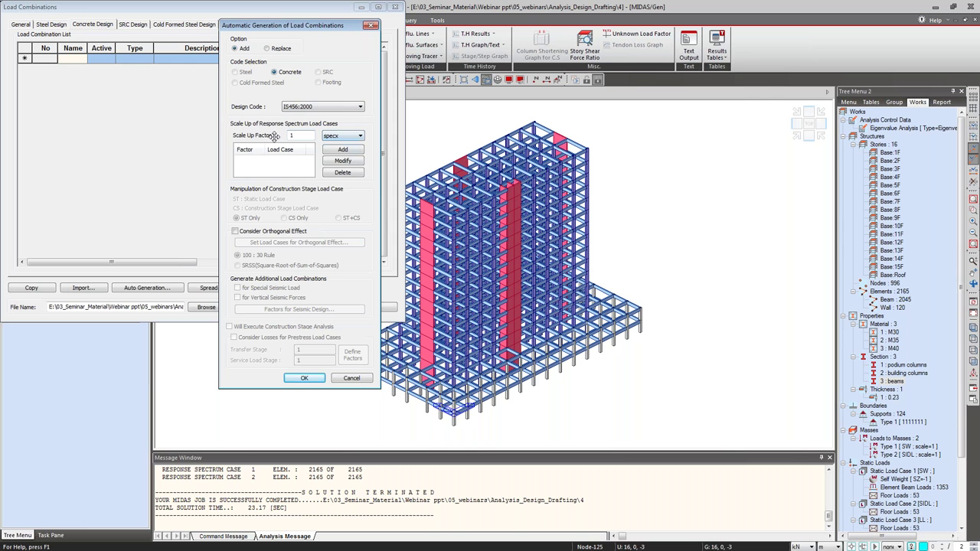
click(349, 138)
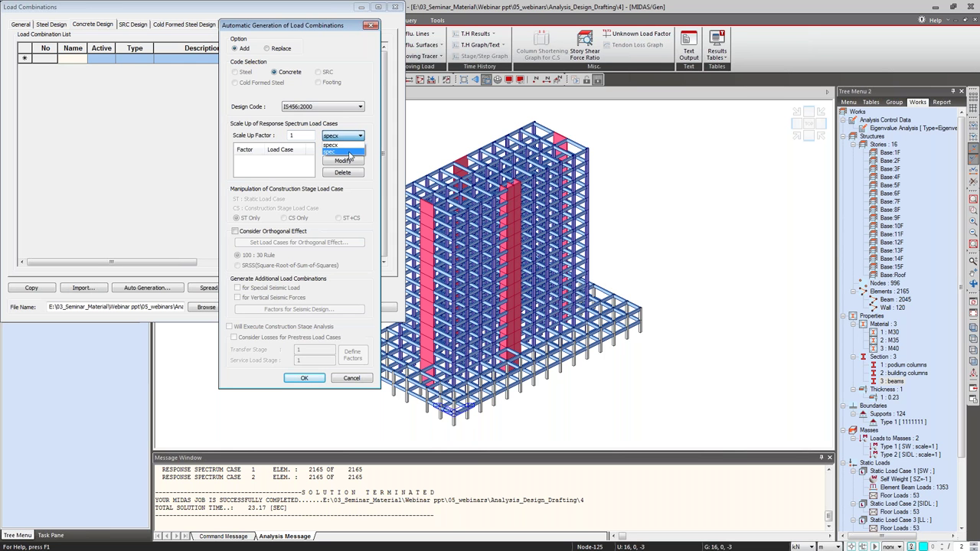
click(347, 145)
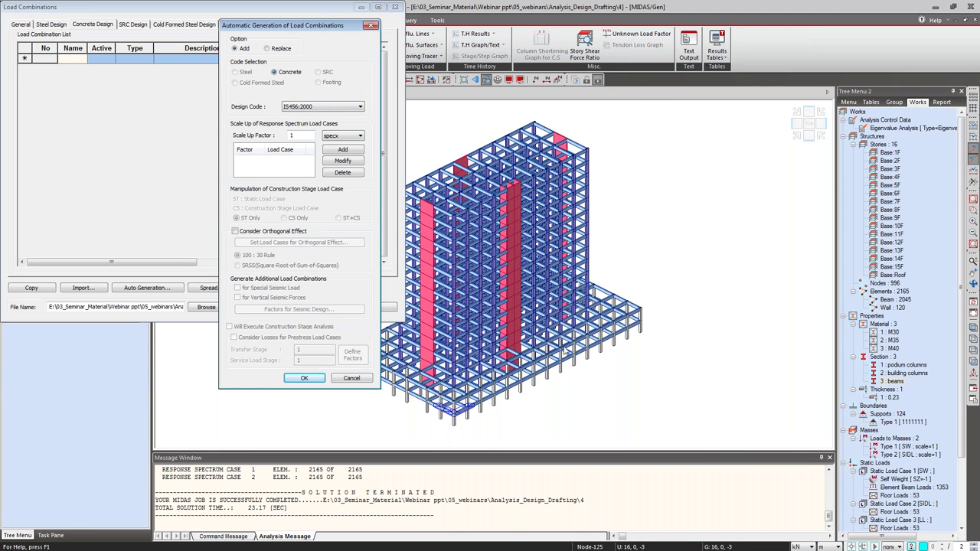
click(358, 379)
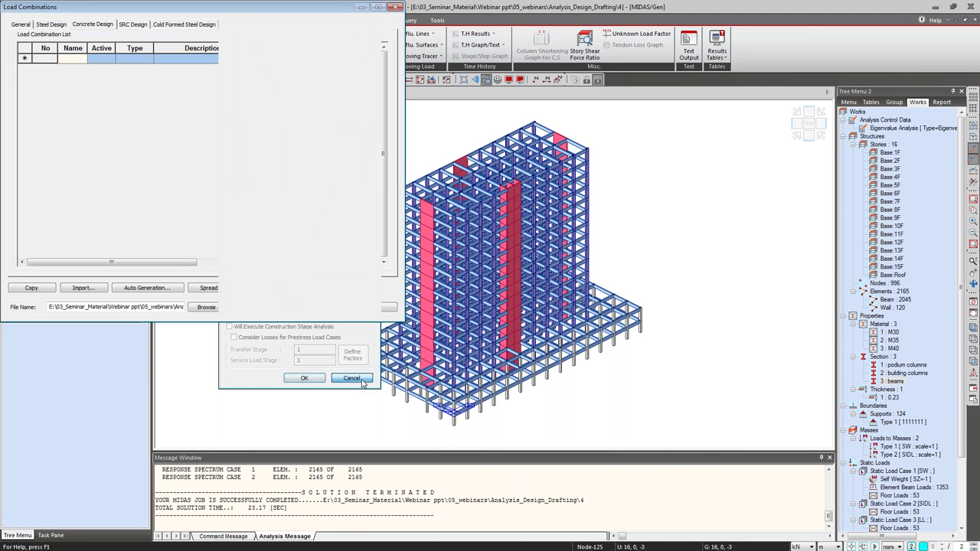
click(394, 7)
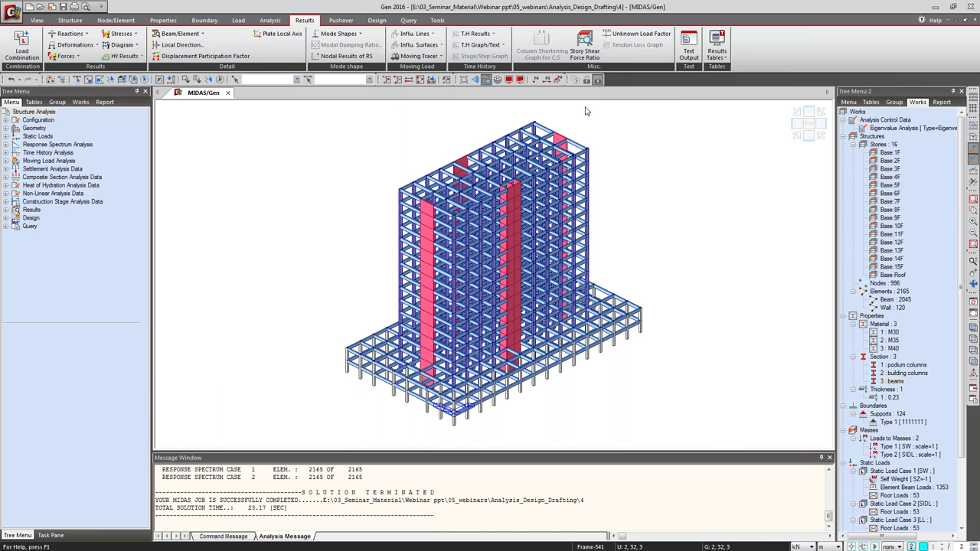
Generate the Story Shear (Response Spectrum Analysis) table for specx(RS) and spec(RS).
click(717, 50)
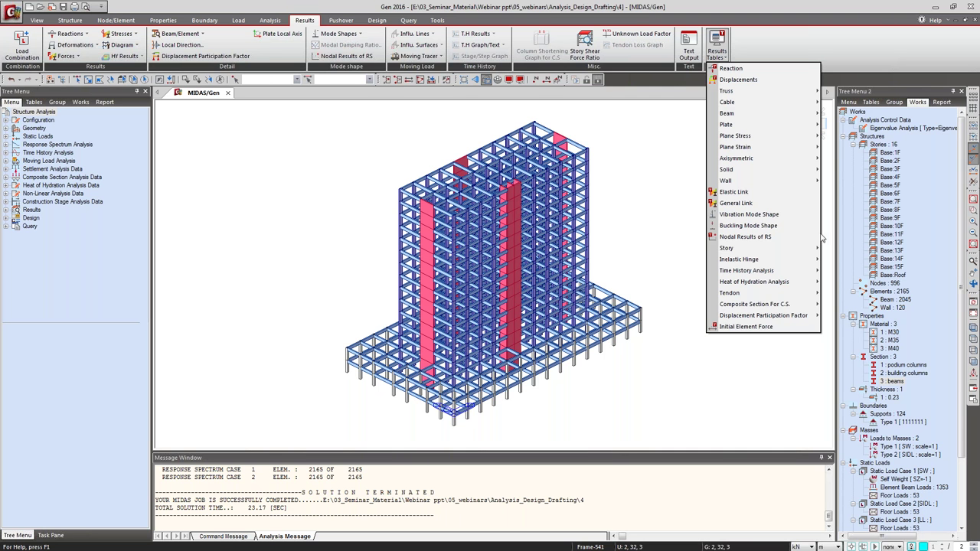
mouse_move(809, 251)
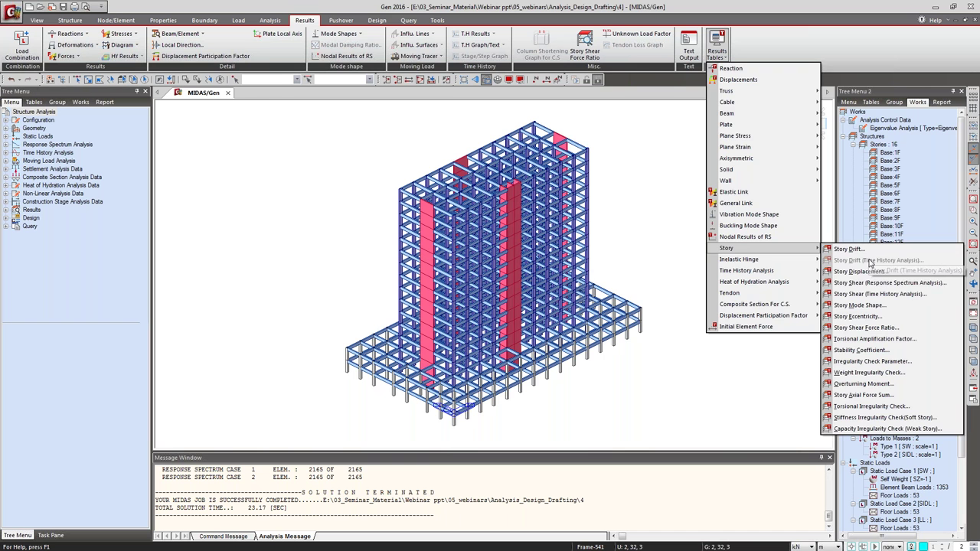
click(875, 283)
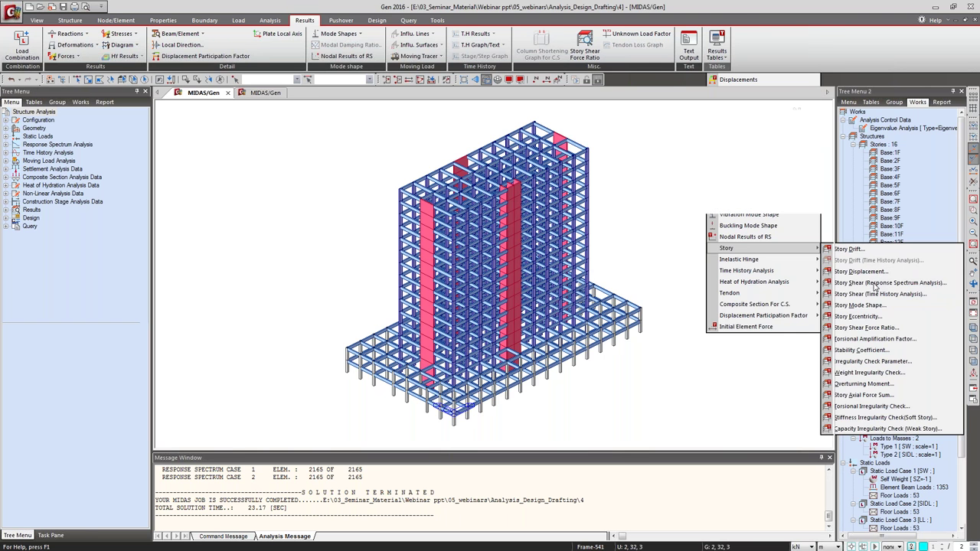
click(444, 230)
click(458, 237)
click(443, 237)
click(496, 347)
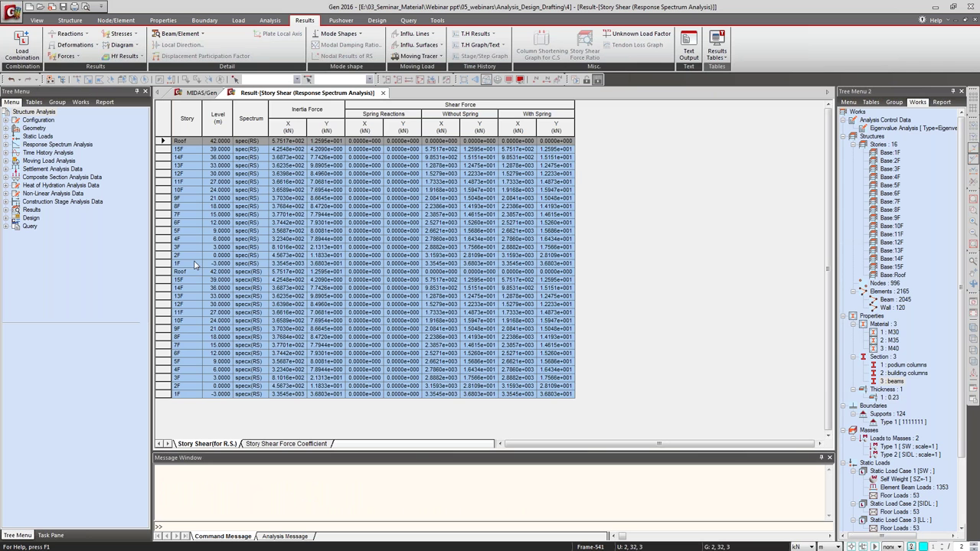
Inspect the 1F story shear rows for spec and specx, then return to the 3D model.
click(531, 263)
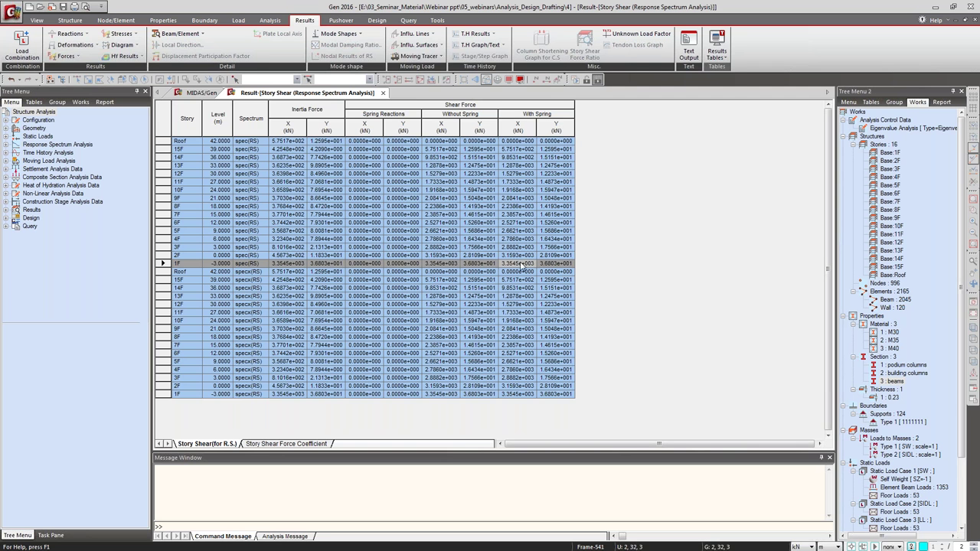
click(522, 394)
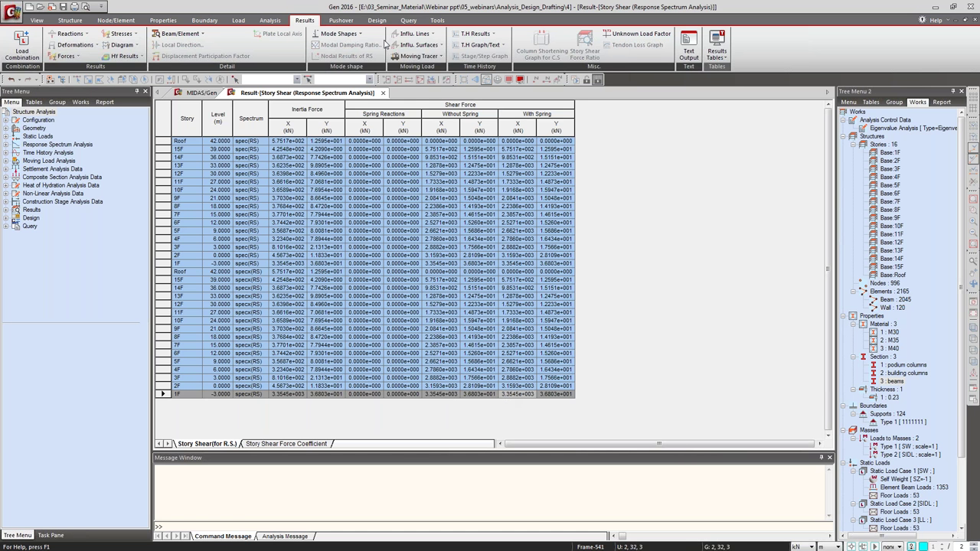
click(202, 93)
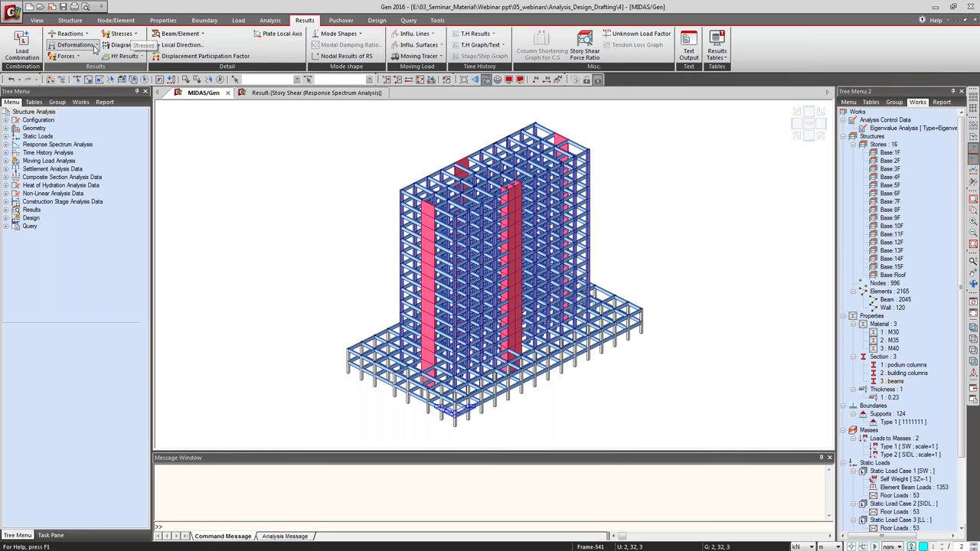
Set the concrete auto-generation spectrum scale-up factor to 1.57 and add specx and spec.
click(22, 46)
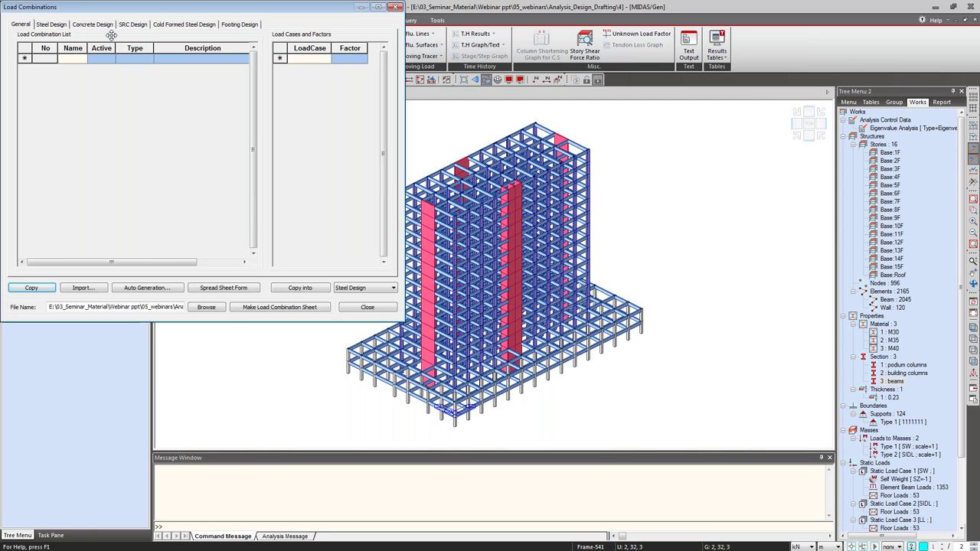
click(92, 24)
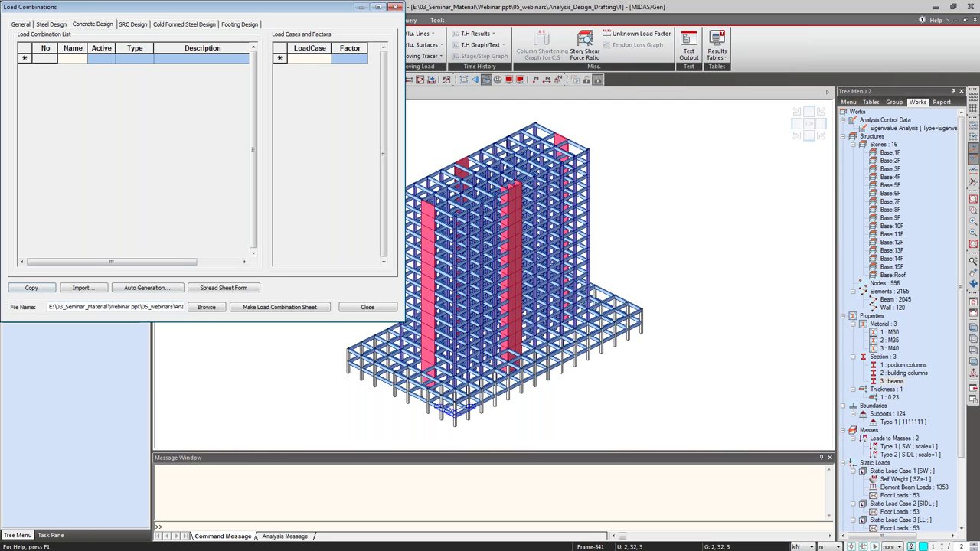
click(146, 288)
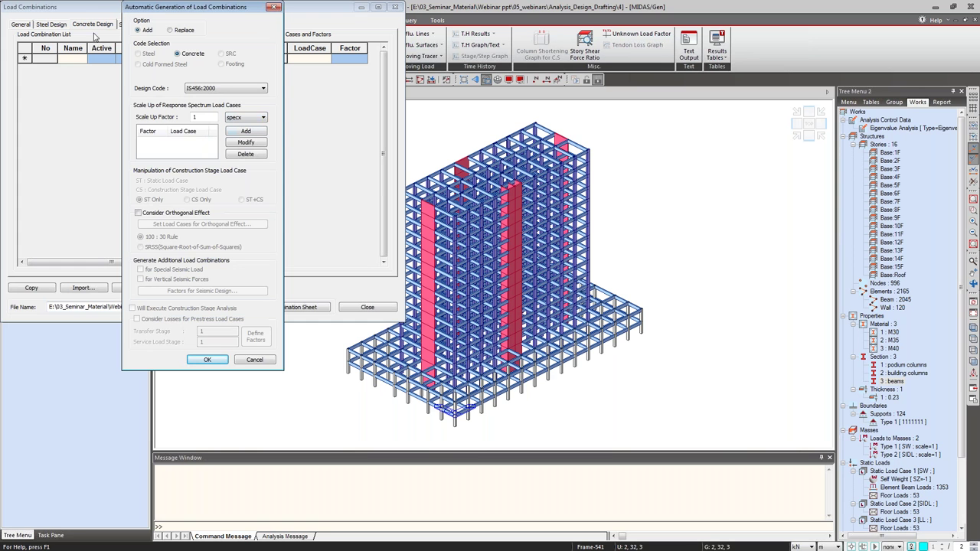
click(207, 117)
text(.57)
click(240, 118)
click(240, 118)
click(246, 131)
click(245, 118)
click(244, 130)
click(245, 131)
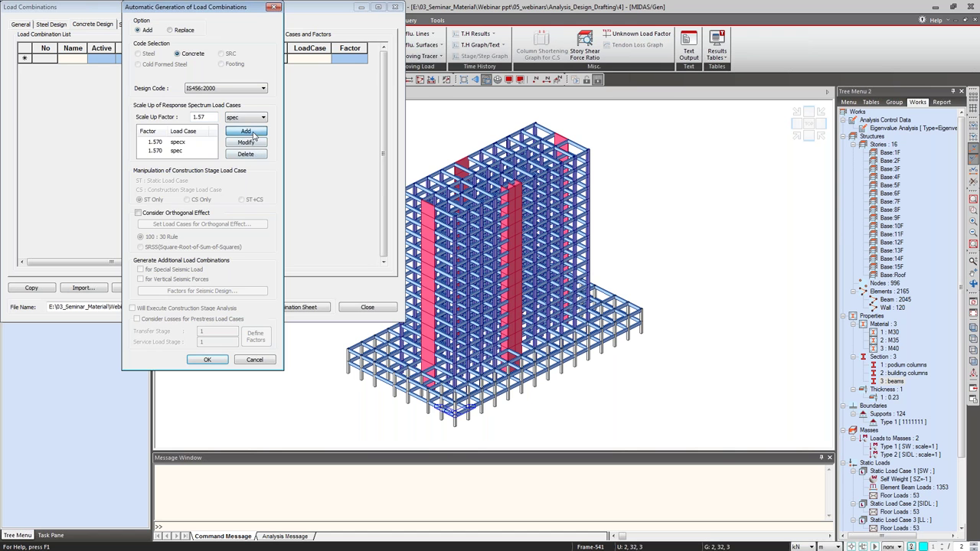
Generate the combinations, check the factors of cLCB39–cLCB42, and close the window.
click(208, 360)
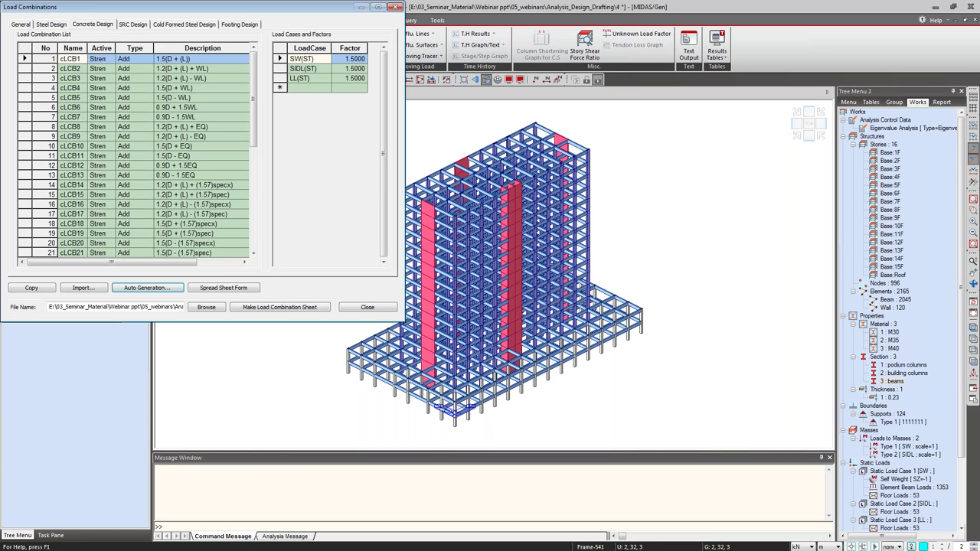
drag(254, 79, 254, 180)
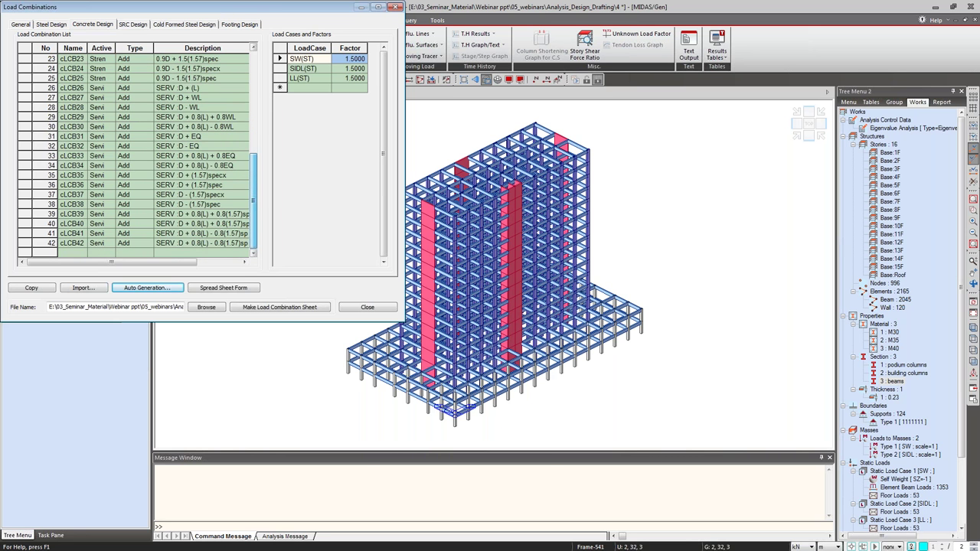
click(229, 214)
key(Down)
key(Down)
key(Down)
drag(253, 212, 252, 124)
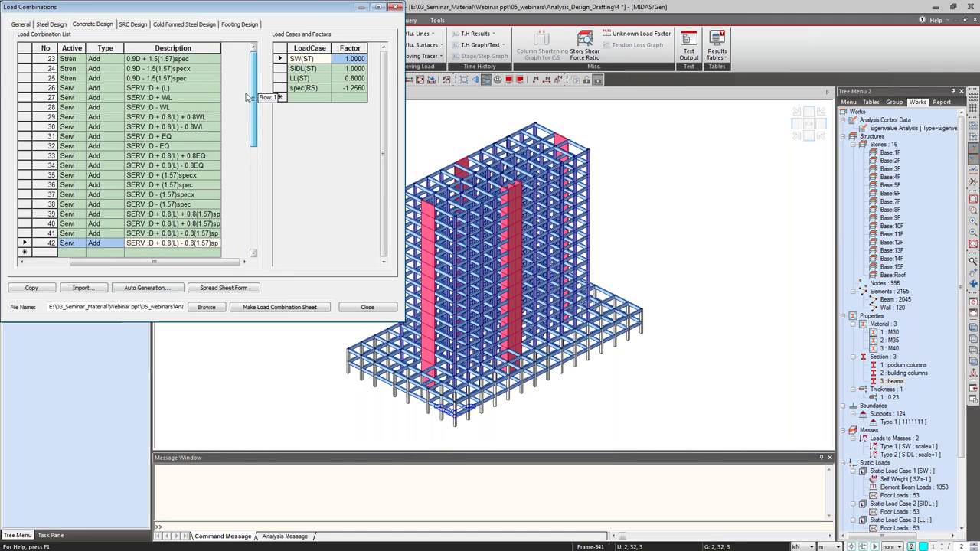
click(368, 307)
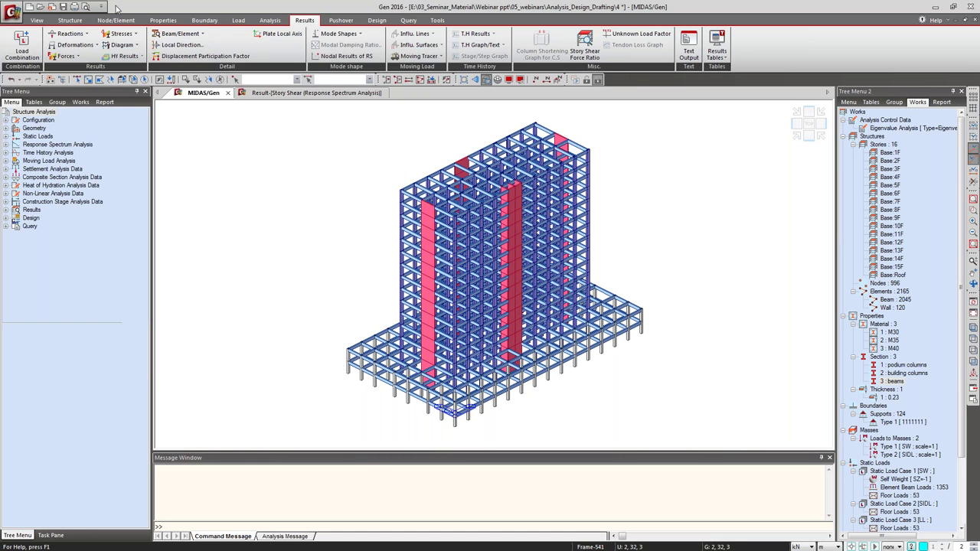
click(69, 34)
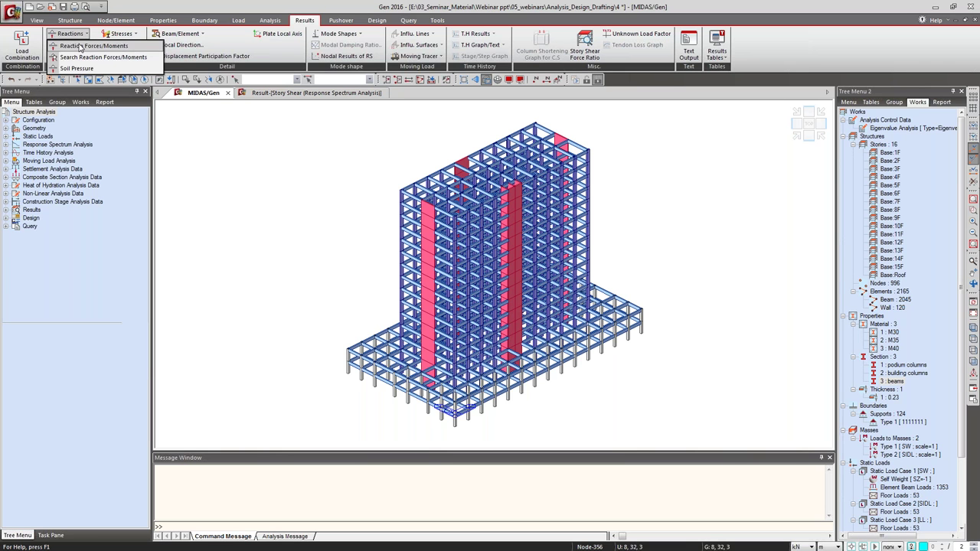
Select combination cLCB1 for reactions and activate only the 1F story elements.
click(79, 46)
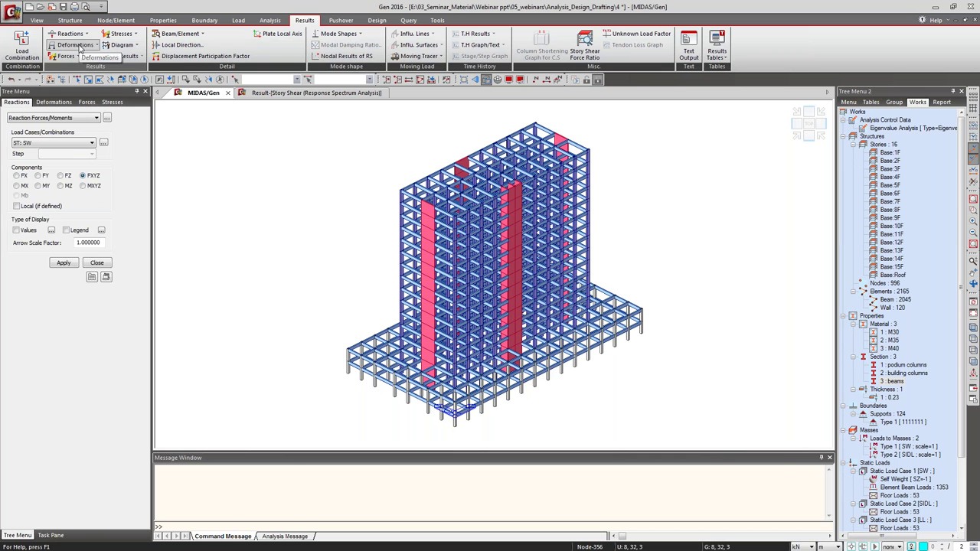
click(68, 143)
click(46, 198)
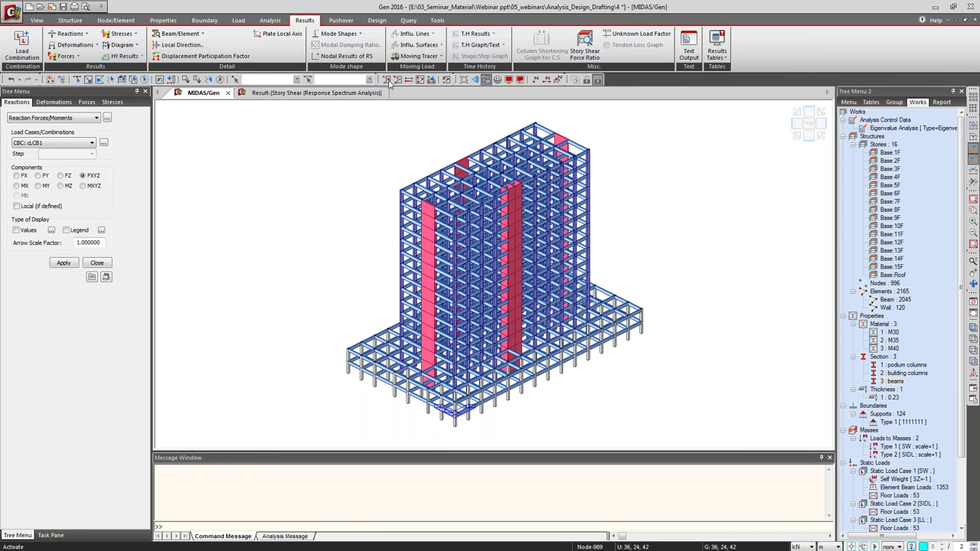
click(431, 79)
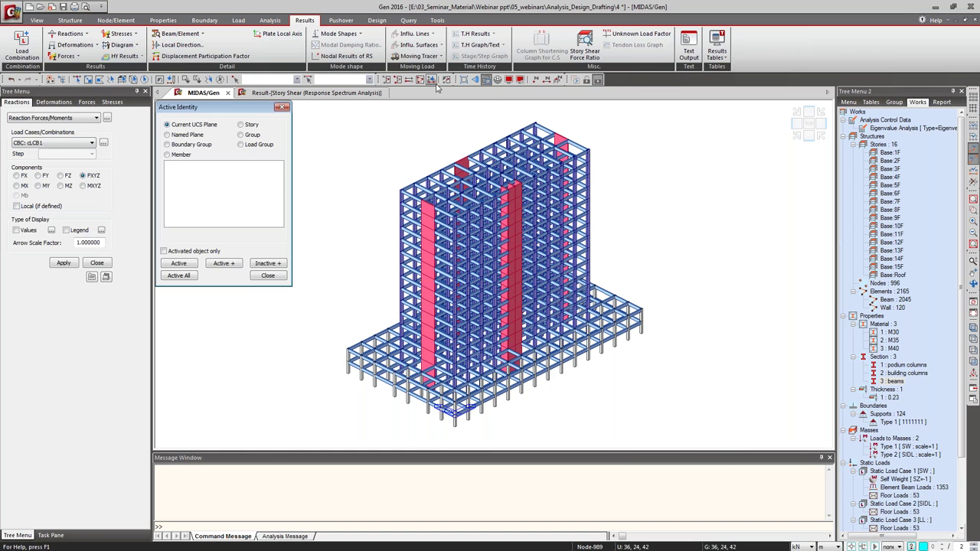
click(240, 124)
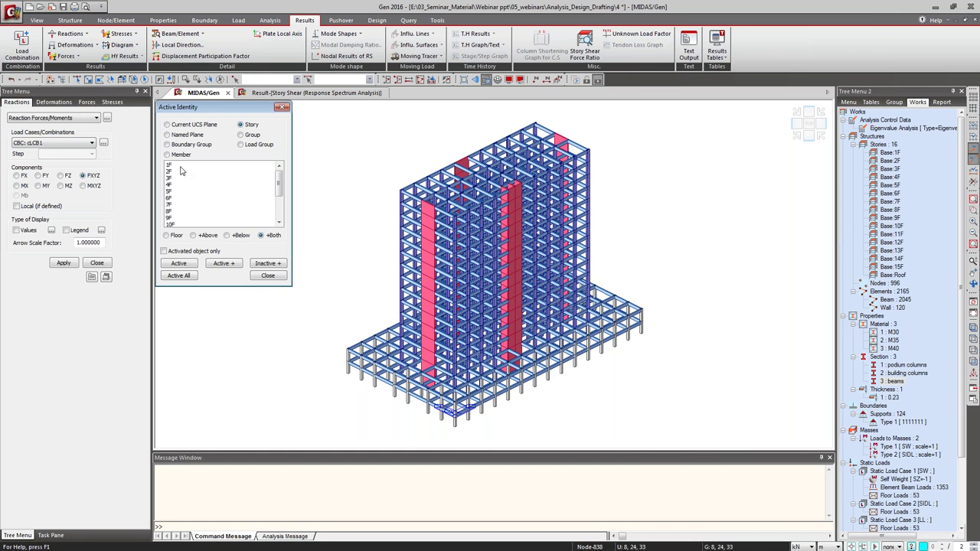
click(182, 166)
click(178, 263)
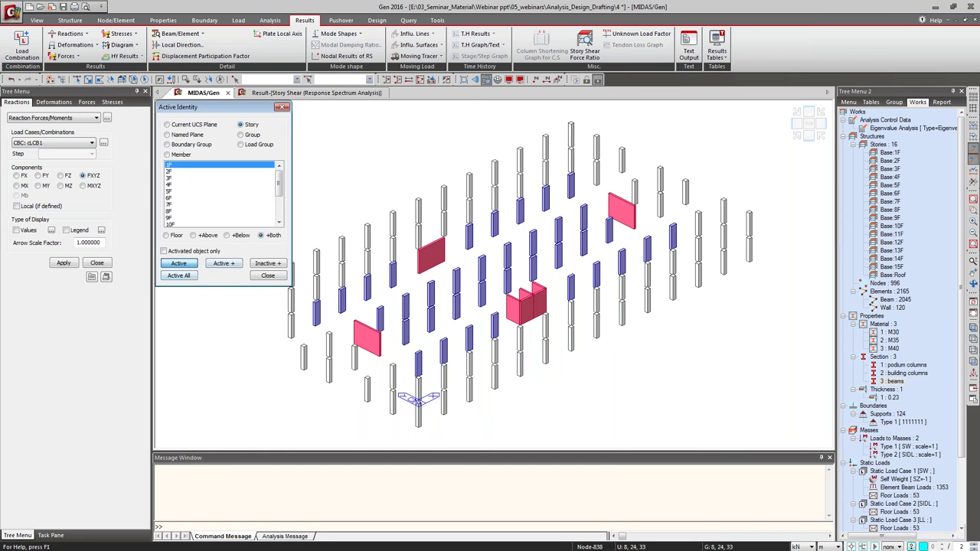
click(268, 276)
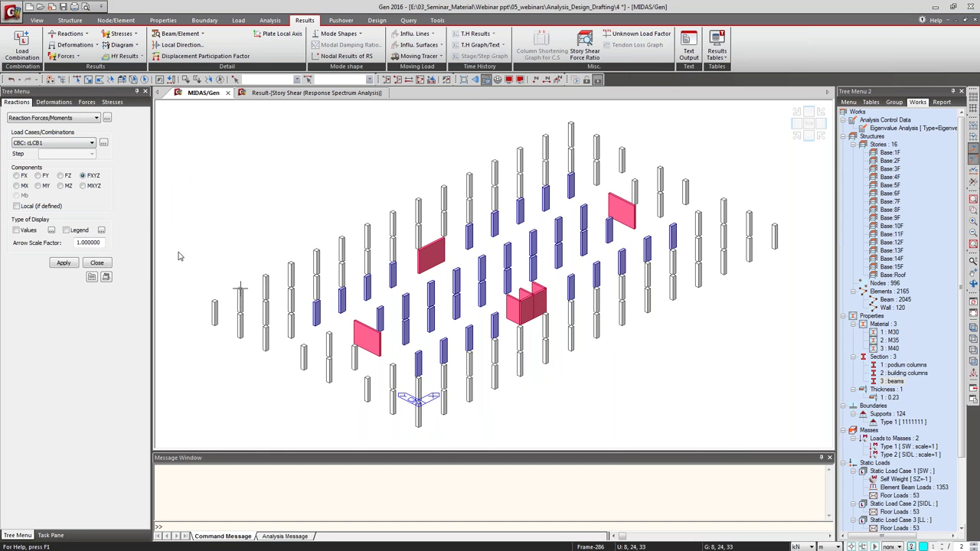
Display vertical FZ support reactions with values and apply.
click(16, 229)
click(56, 264)
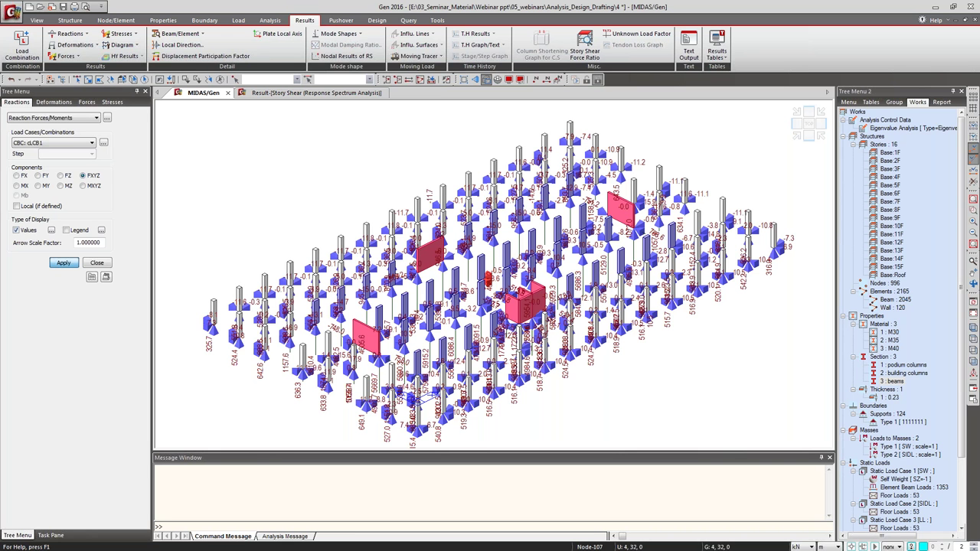
click(67, 177)
click(69, 262)
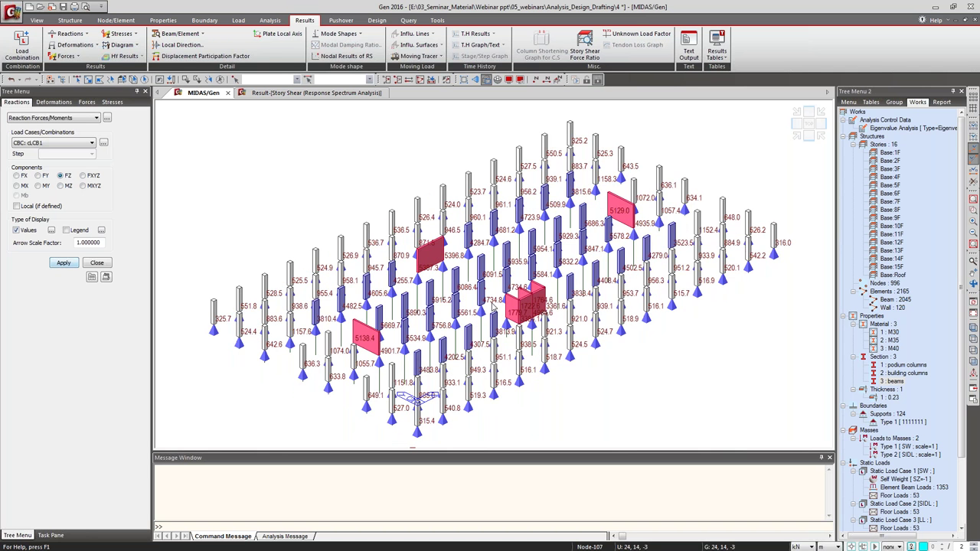
ctrl+middle_drag(417, 396, 348, 435)
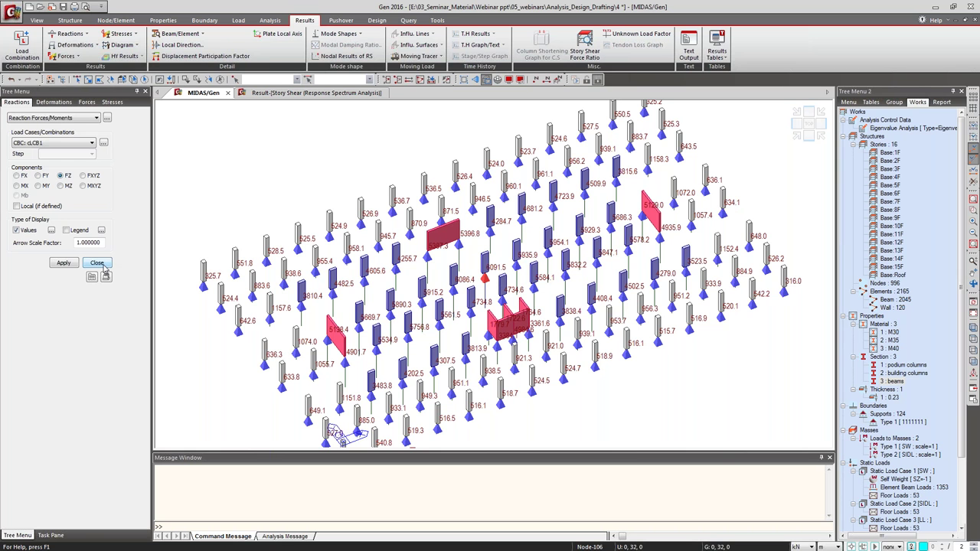
click(75, 44)
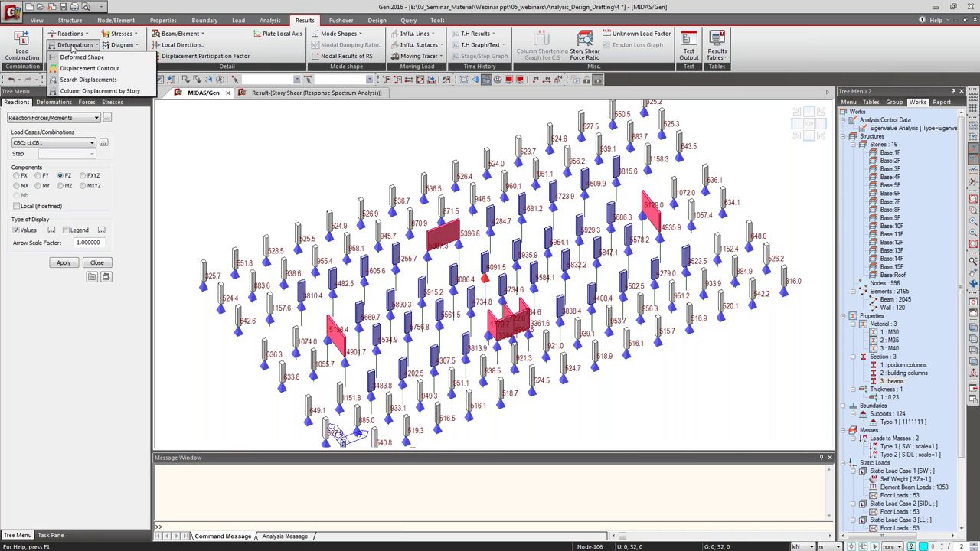
Draw the cLCB1 displacement contour on the deformed building without numeric values.
click(73, 68)
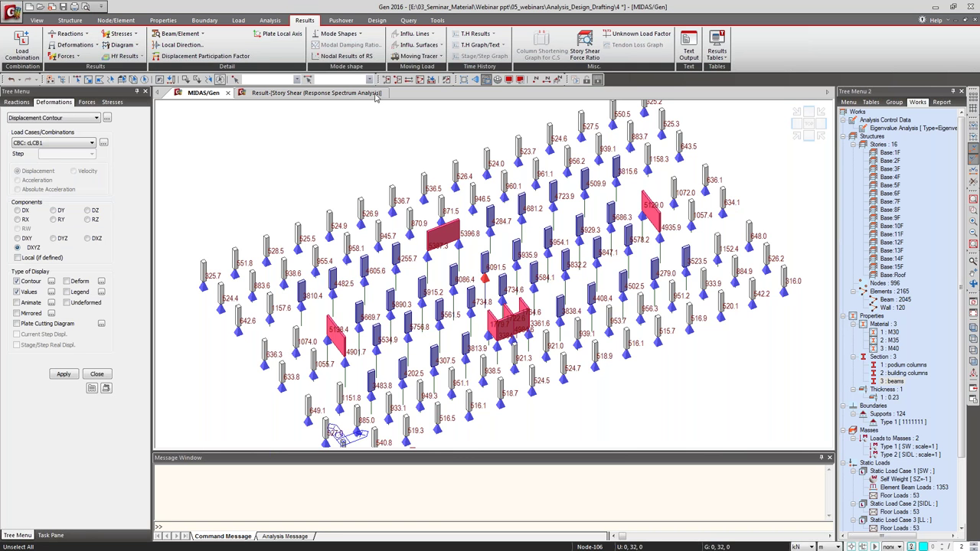
click(420, 79)
scroll(542, 223, down, 2)
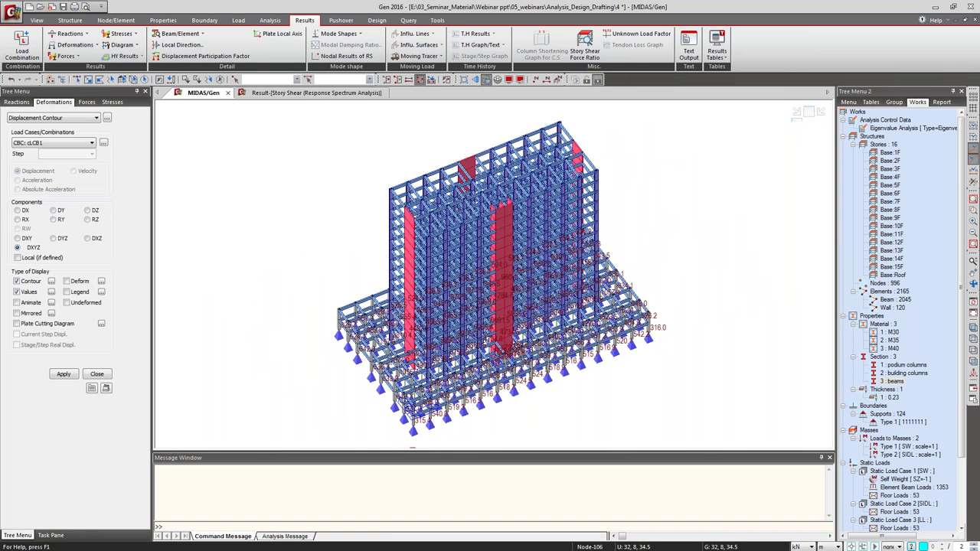
click(808, 136)
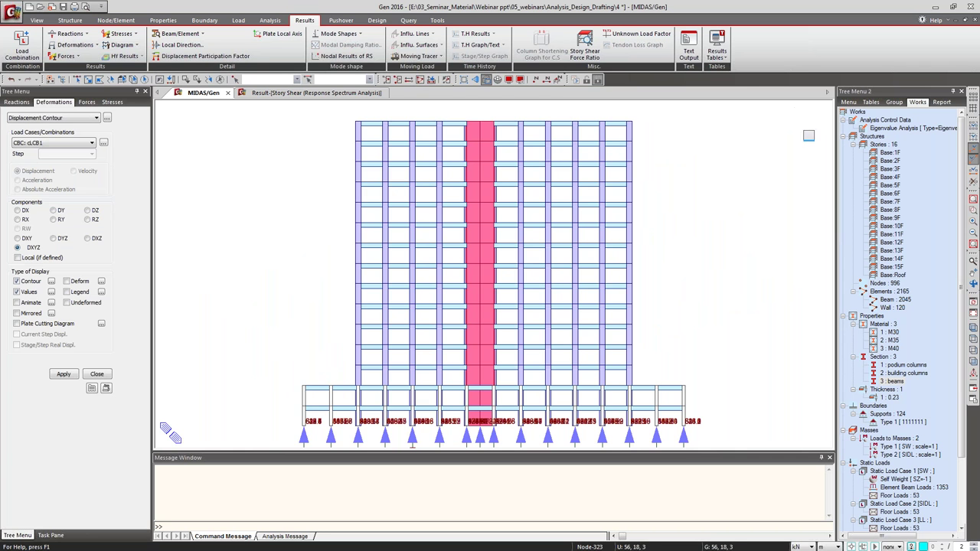
click(796, 136)
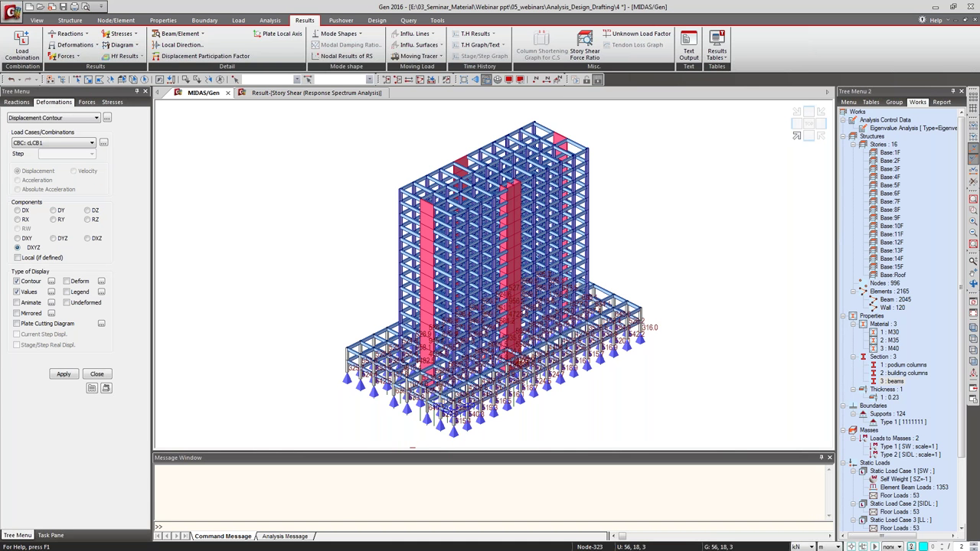
click(67, 282)
click(17, 292)
click(64, 374)
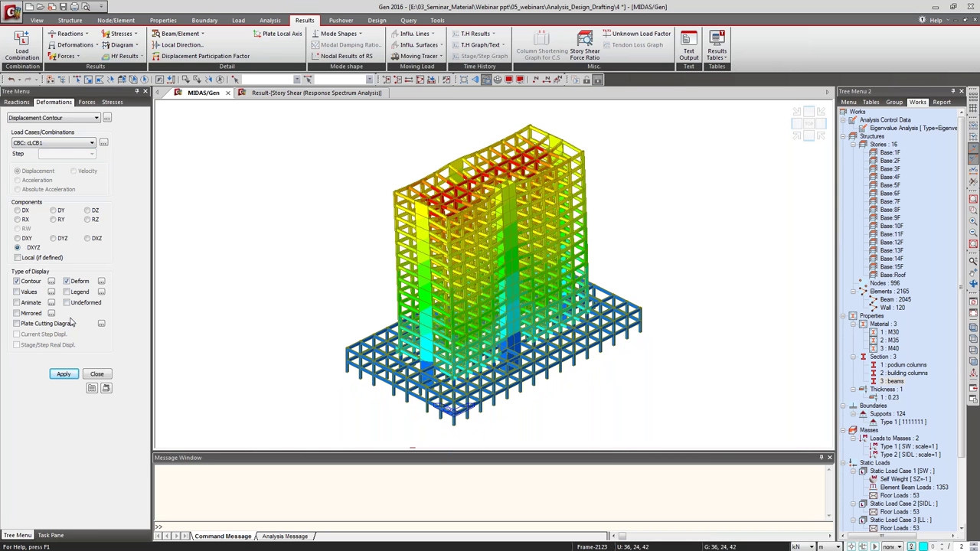
Add a colour legend of displacements to the contour and close the settings.
click(67, 292)
click(64, 373)
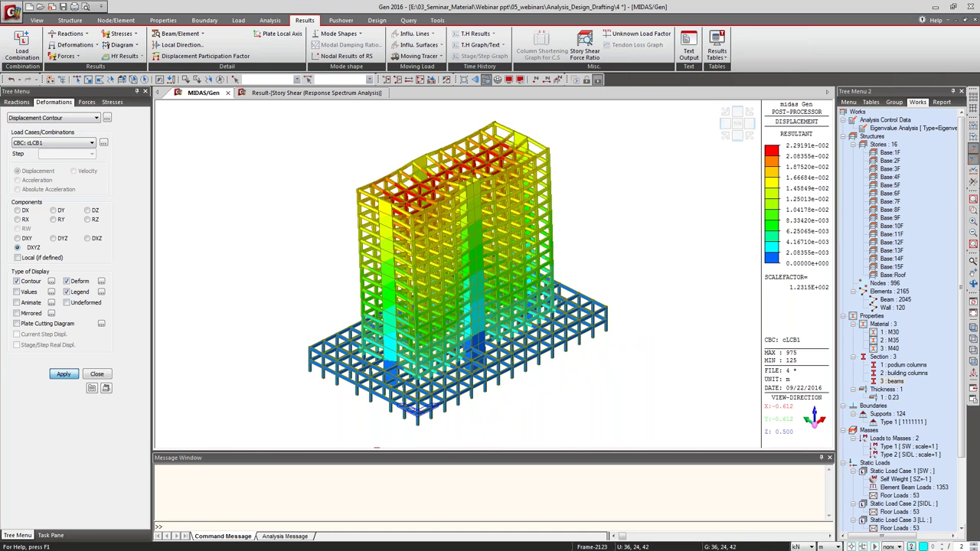
click(97, 374)
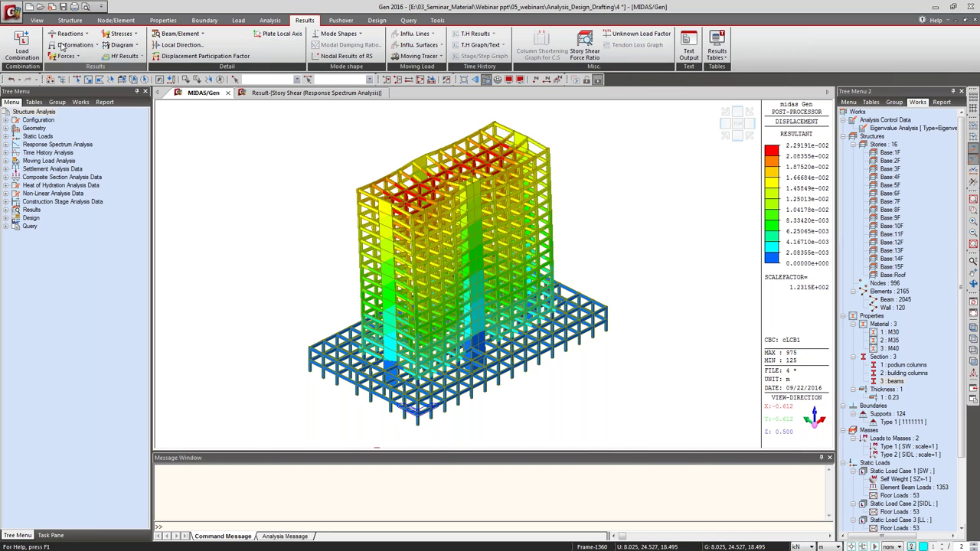
Plot the cLCB1 beam My moment diagram on the undeformed model.
click(66, 56)
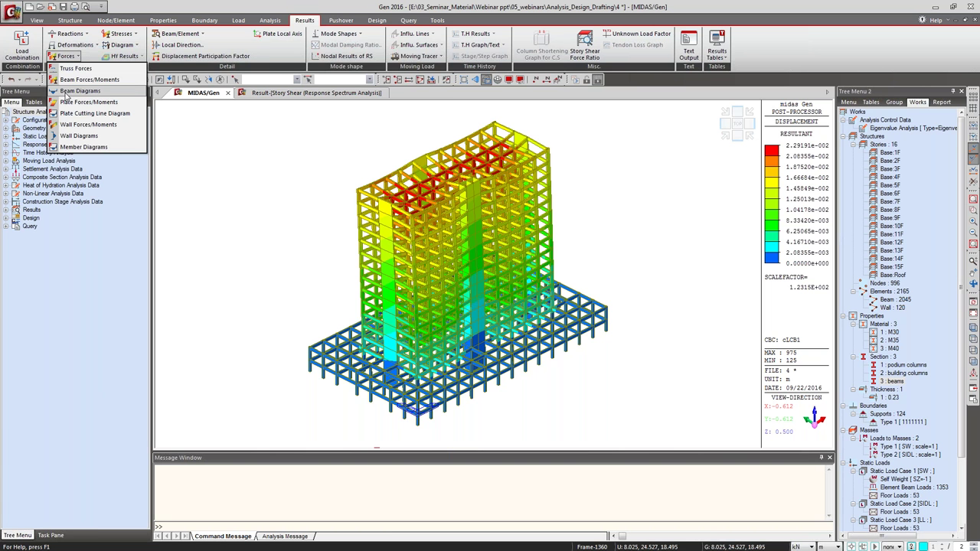
click(69, 91)
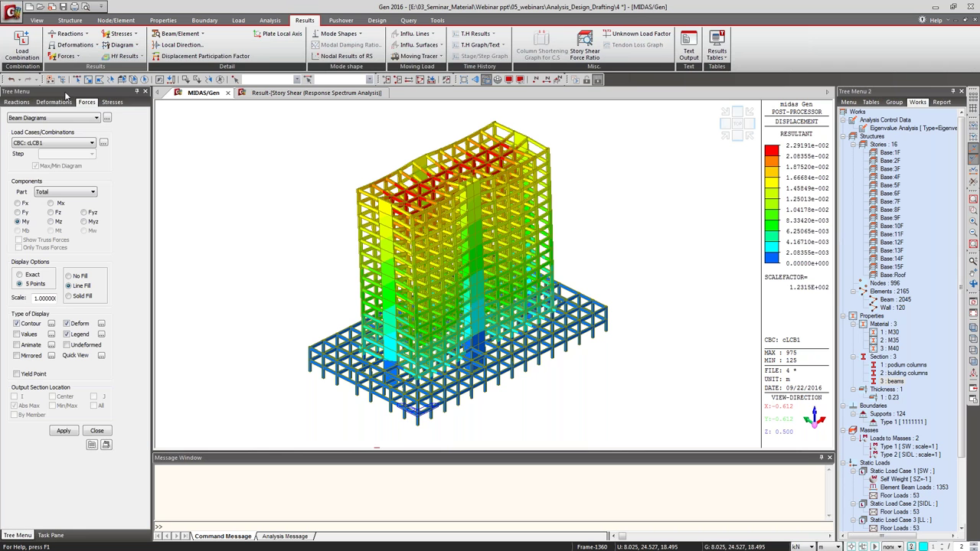
click(67, 56)
click(73, 96)
click(64, 431)
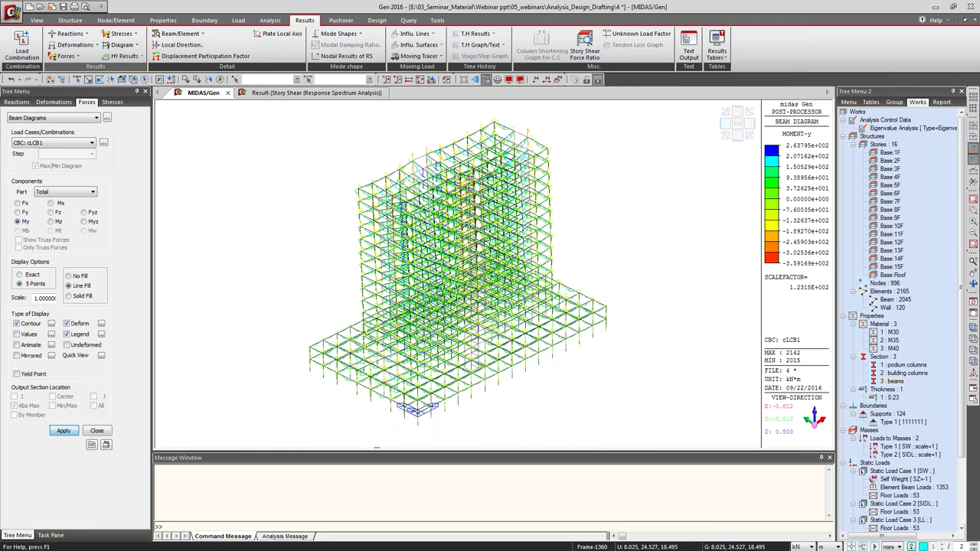
click(67, 322)
click(66, 431)
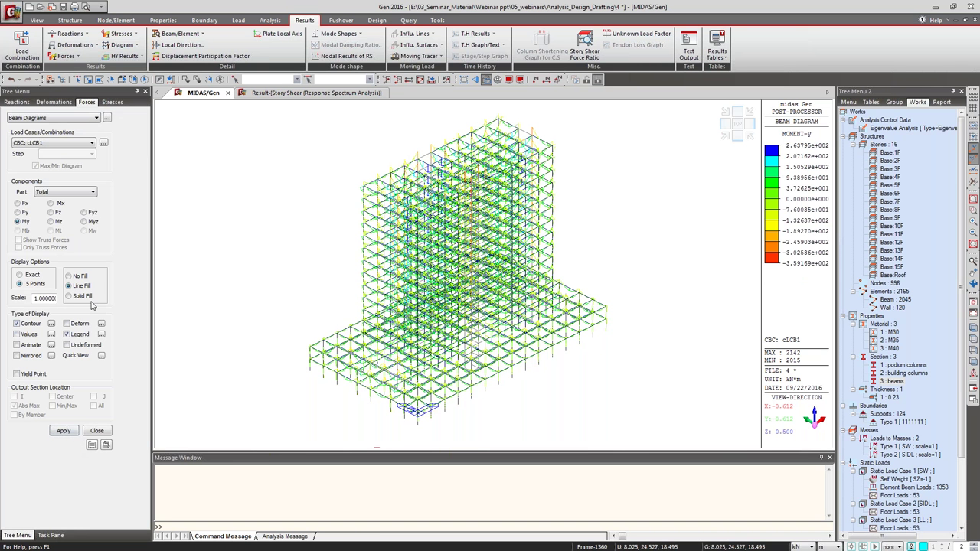
Select a beam with its connected members and show only those three members.
click(75, 84)
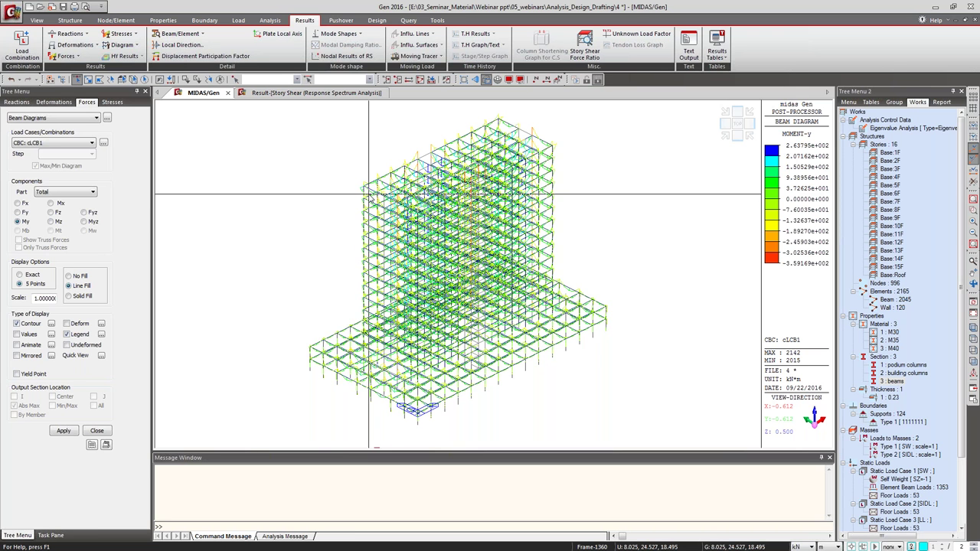
click(367, 188)
key(F2)
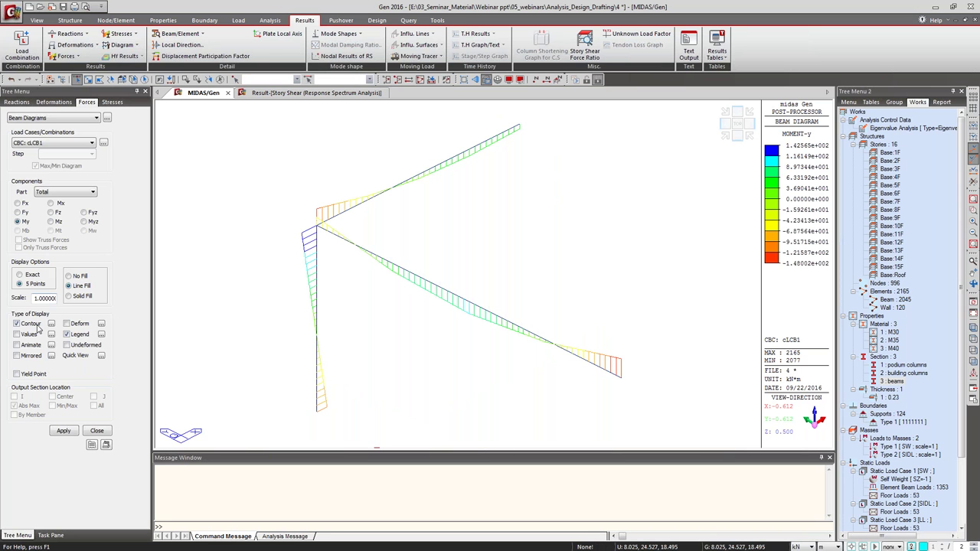
Draw the moment diagram as solid fill with values at the I, centre and J points.
click(68, 295)
click(67, 431)
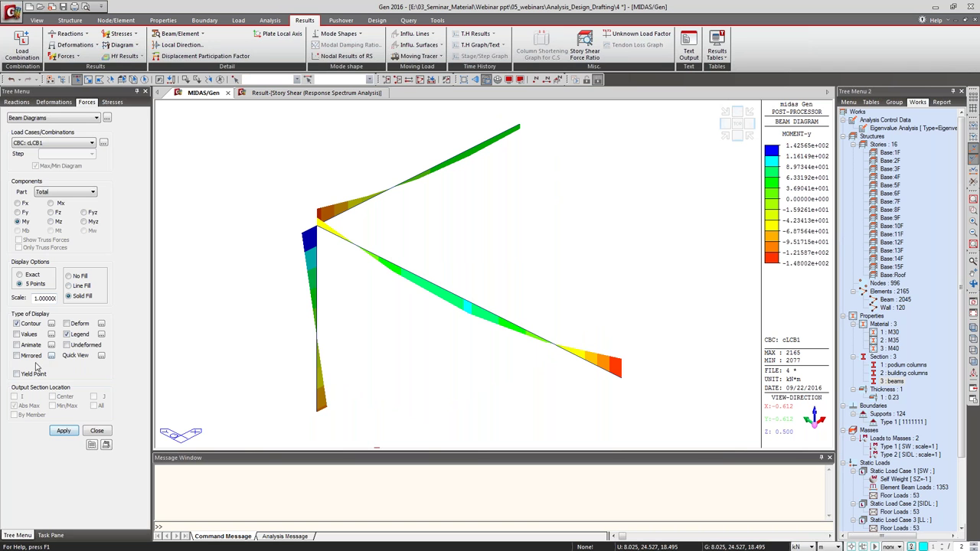
click(16, 334)
click(67, 432)
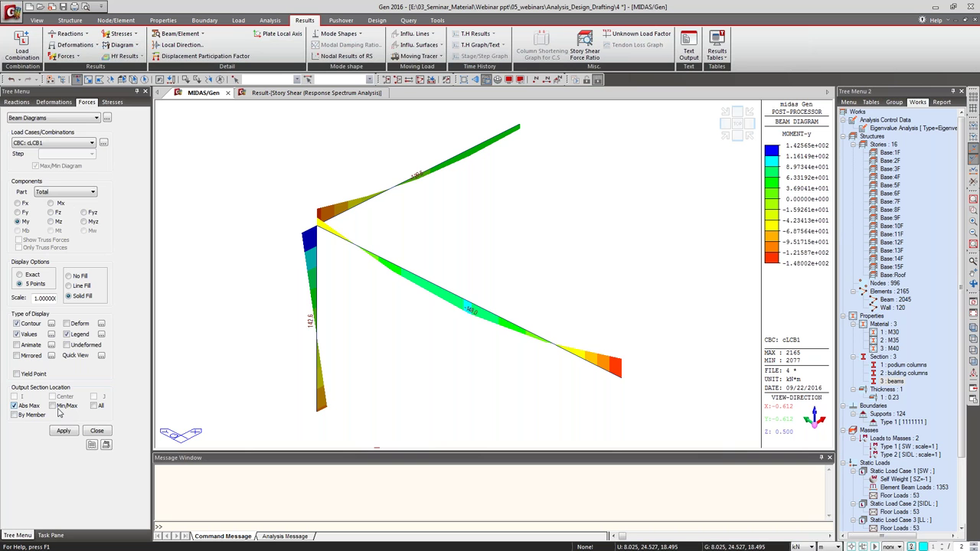
click(94, 405)
click(63, 431)
Open the beam force detail diagram, restore the whole building and remove moment value labels.
click(101, 357)
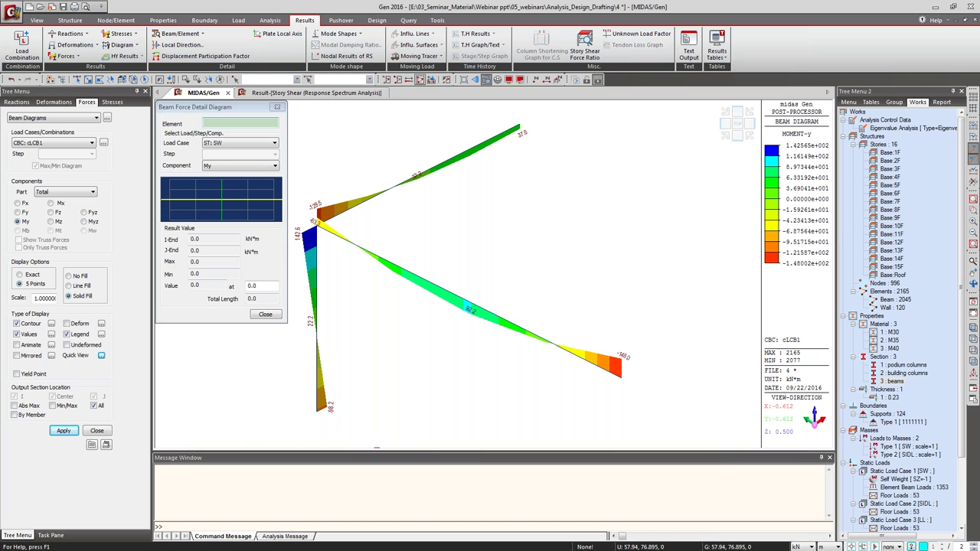
key(ctrl+a)
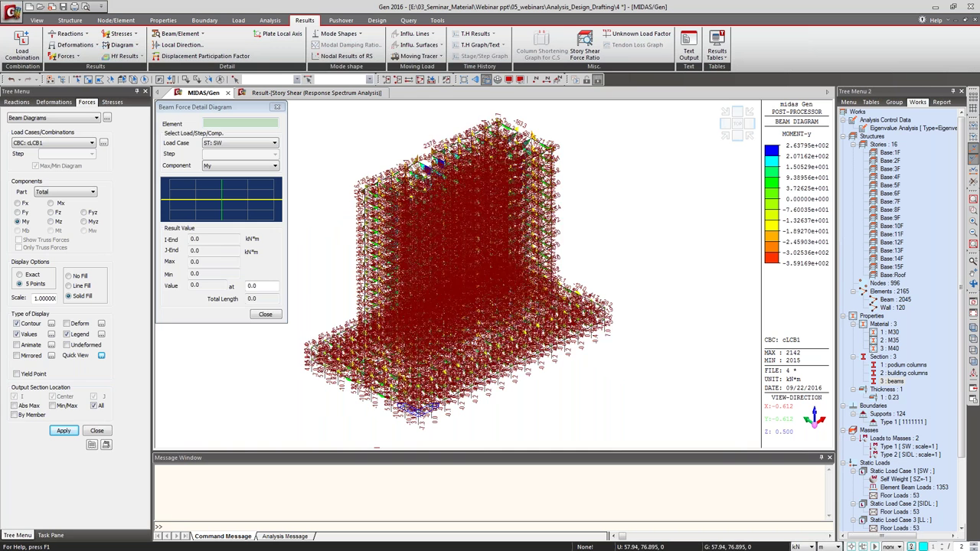
click(16, 334)
Show element 2121's cLCB1 force diagrams, stepping through Fy, Fz and Fx.
click(431, 161)
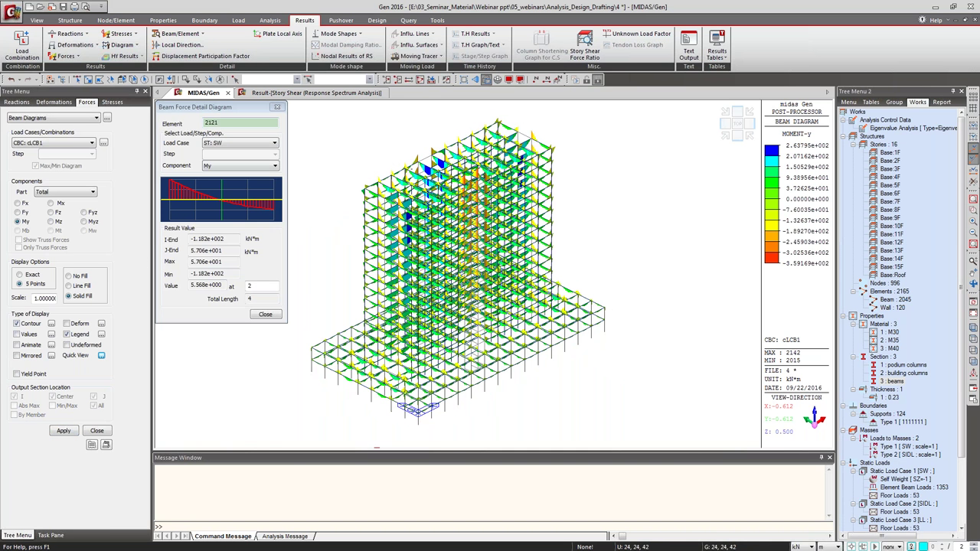
click(224, 144)
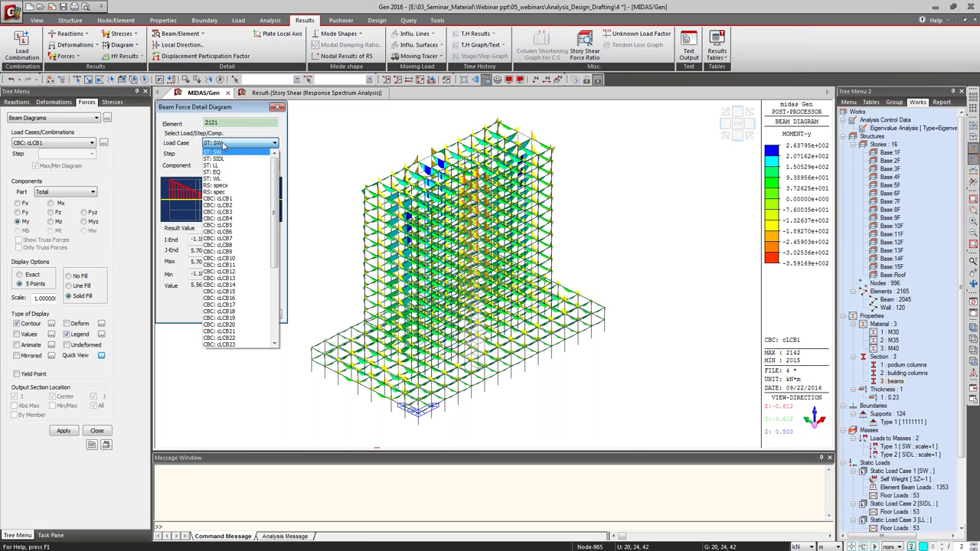
click(263, 199)
click(237, 166)
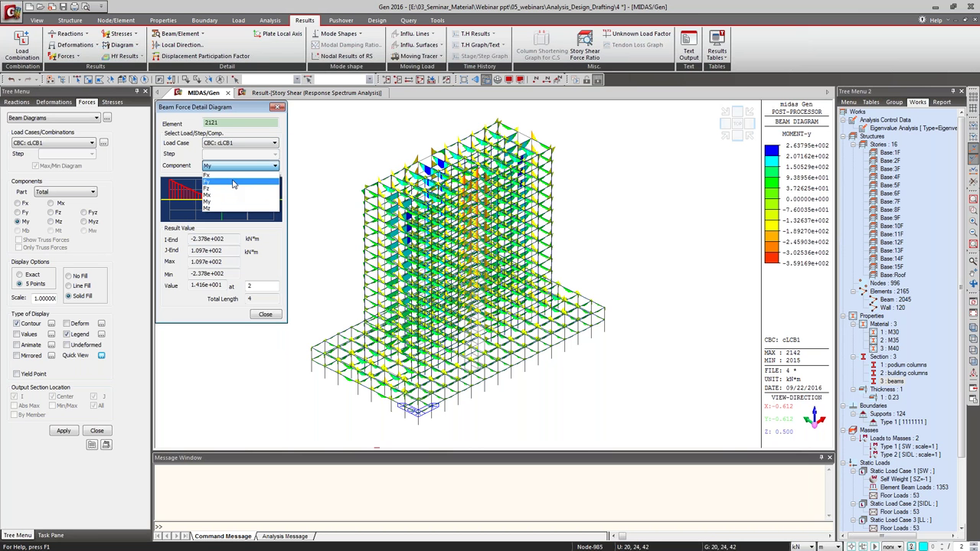
click(233, 181)
click(225, 166)
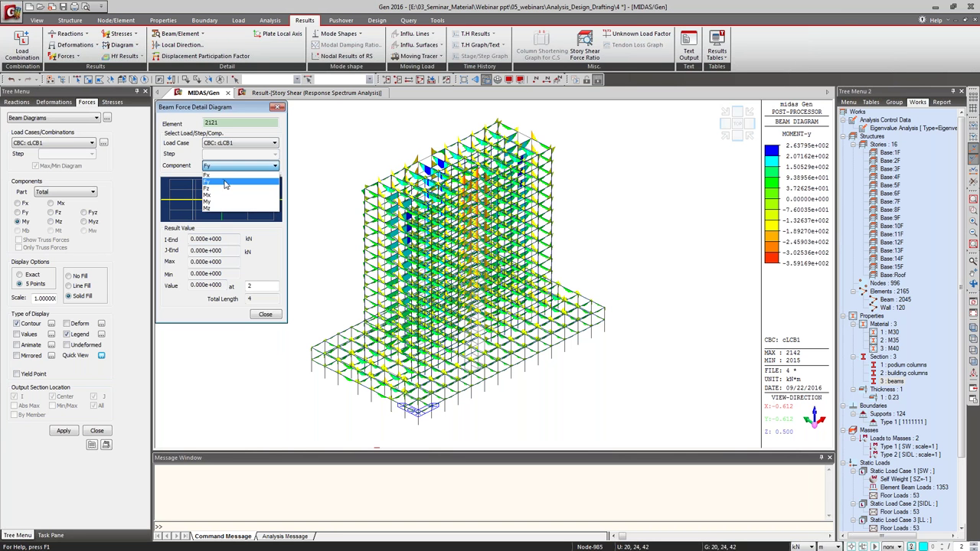
click(226, 188)
click(230, 167)
click(228, 174)
Return to the Fz shear diagram, read the end shear value, then close the detail diagram.
click(233, 166)
click(237, 189)
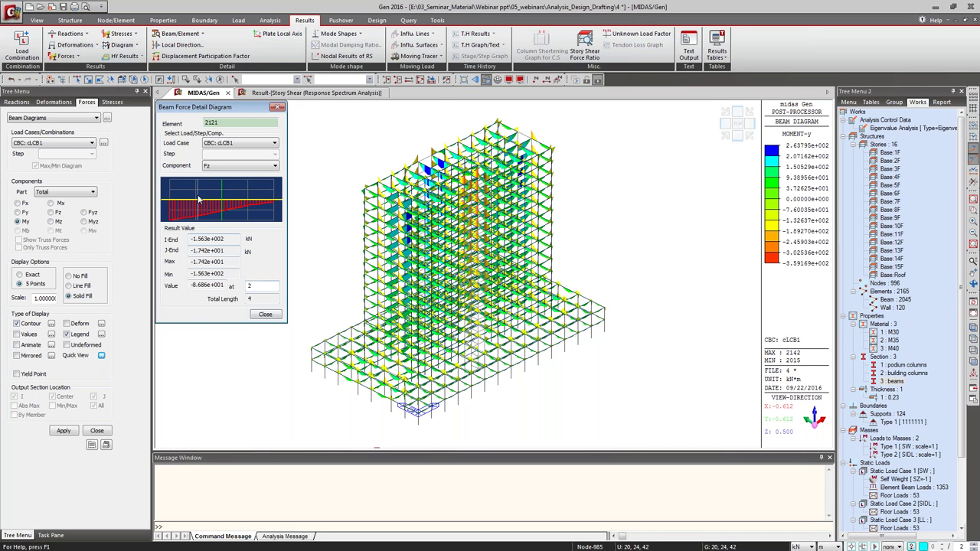
click(269, 205)
click(265, 314)
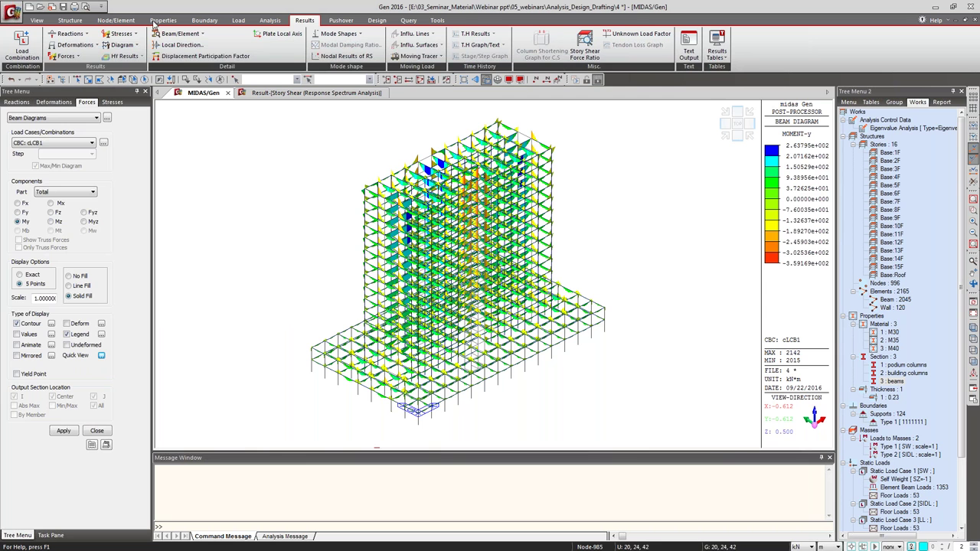
click(180, 34)
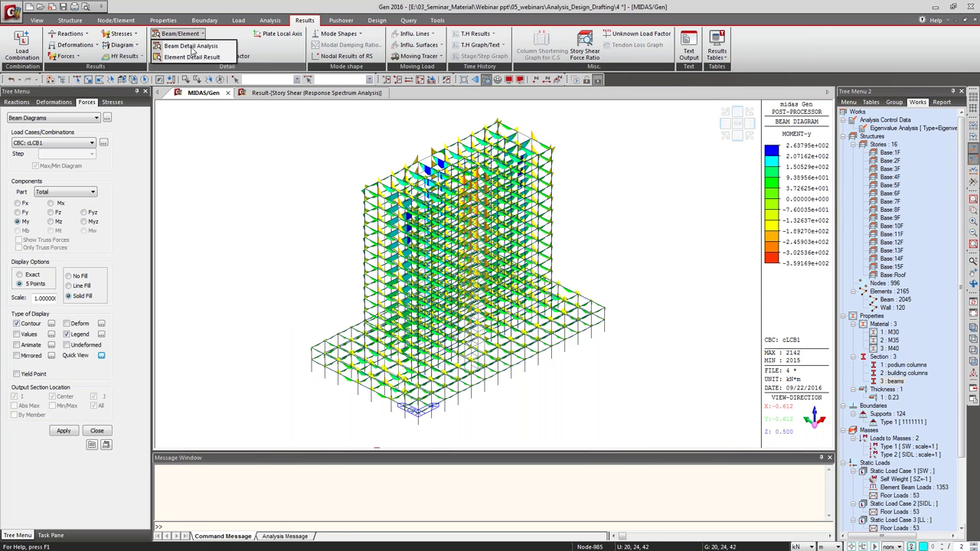
Review and close beam element 1531's detail analysis, then return to the 3D model view.
click(191, 46)
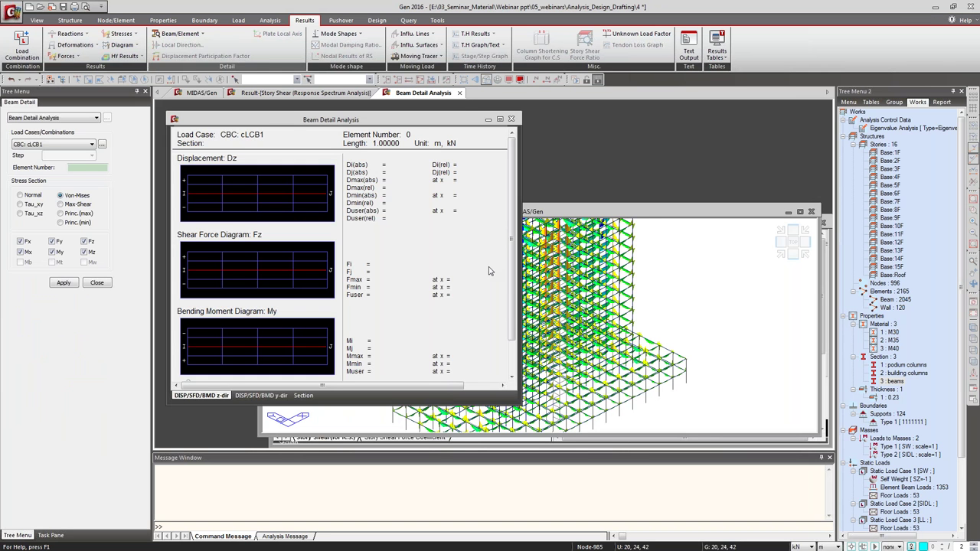
click(582, 306)
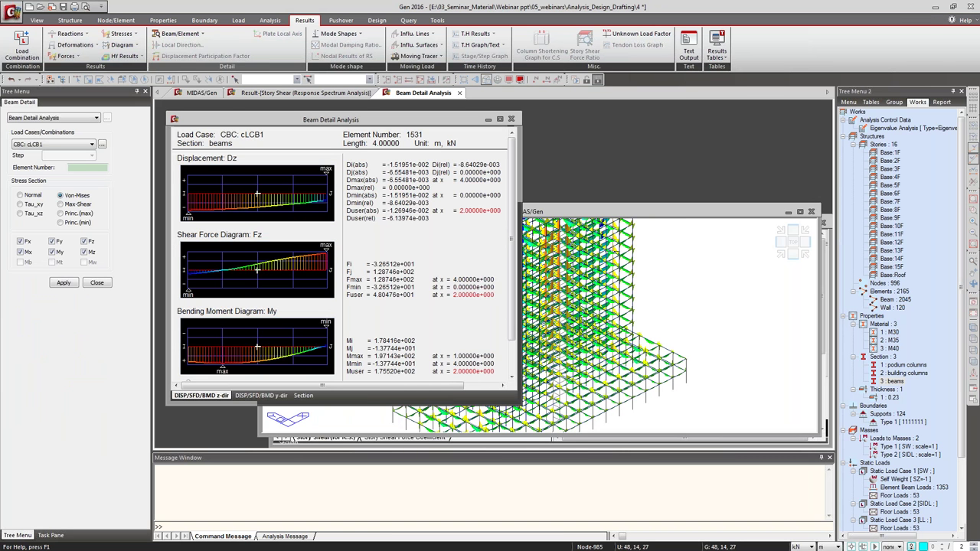
click(270, 222)
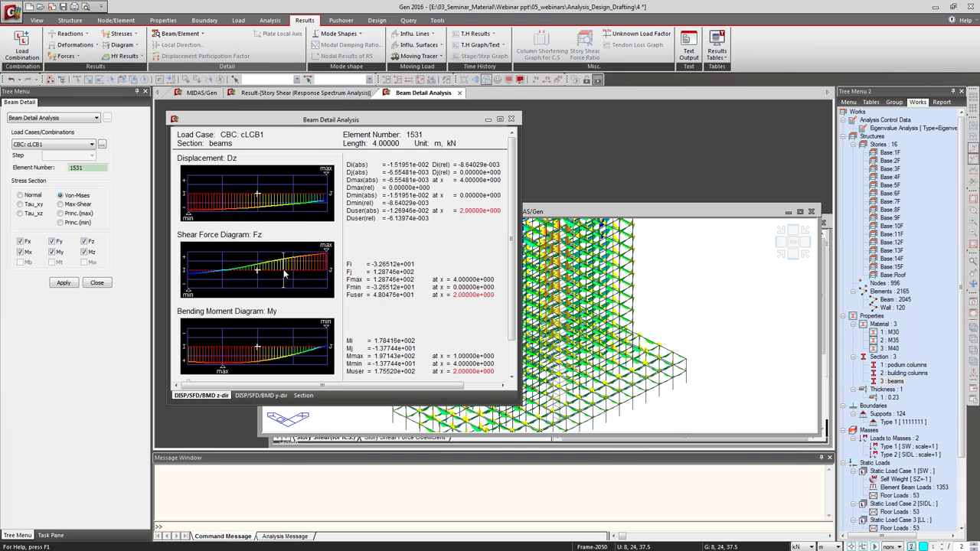
click(511, 120)
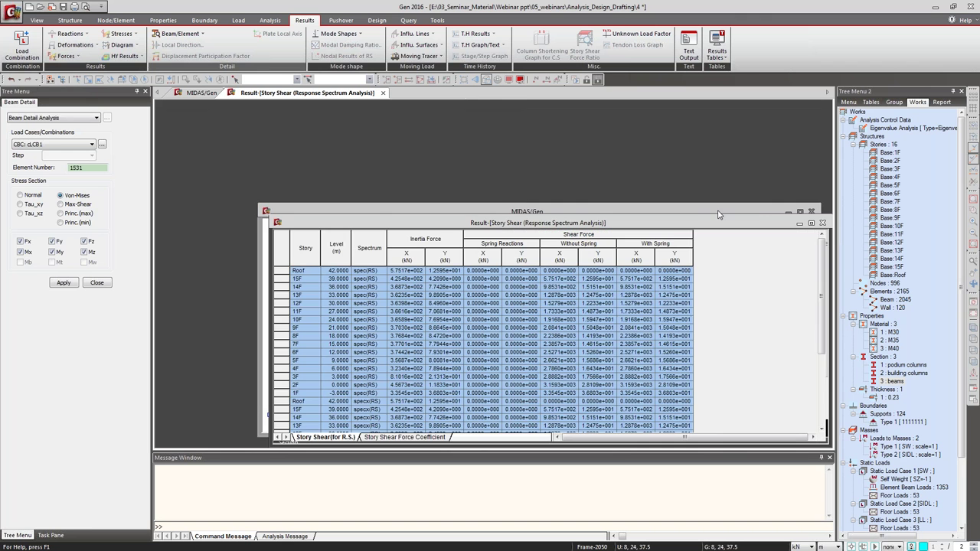
click(810, 223)
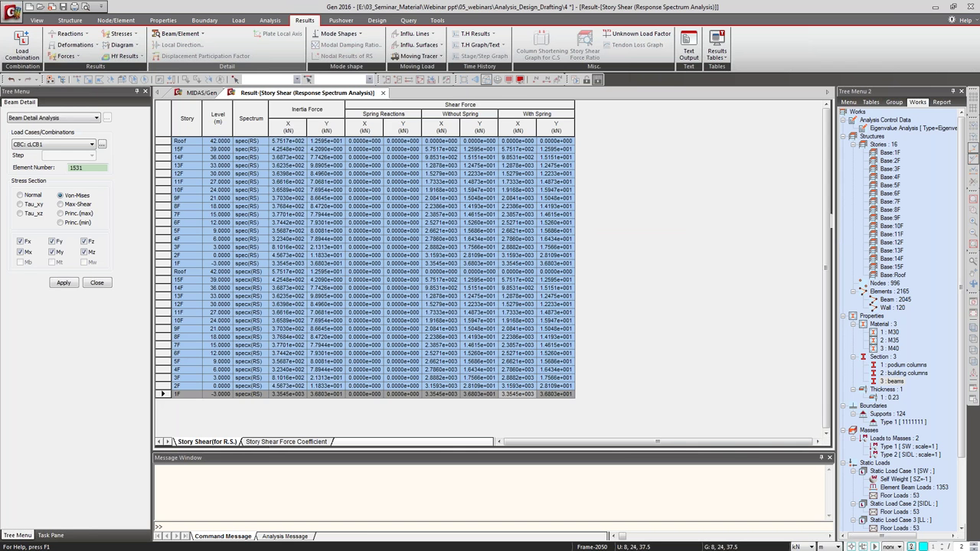
click(198, 93)
Plot the cLCB1 wall My moment diagram and activate only the Wall : 120 group.
click(67, 58)
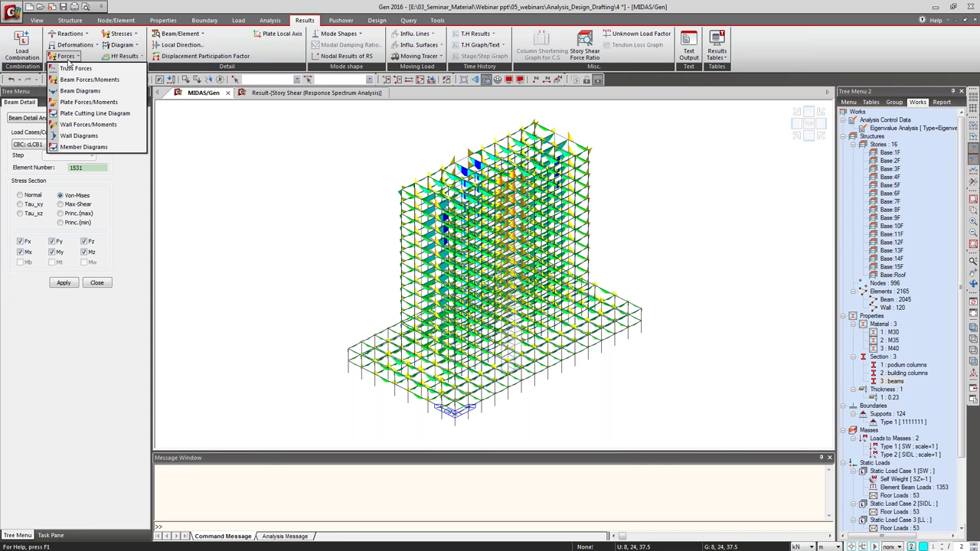
click(105, 139)
click(63, 341)
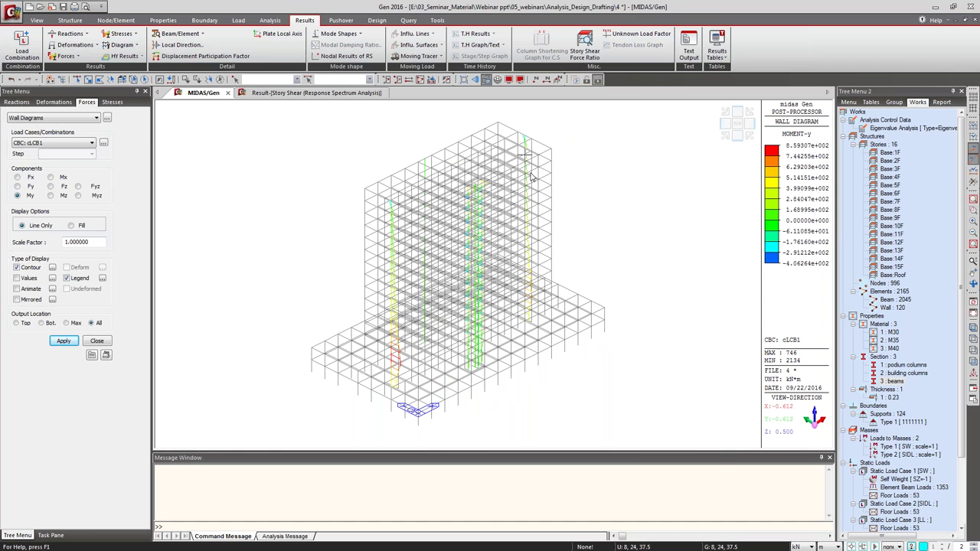
mouse_move(413, 338)
click(888, 308)
double_click(888, 308)
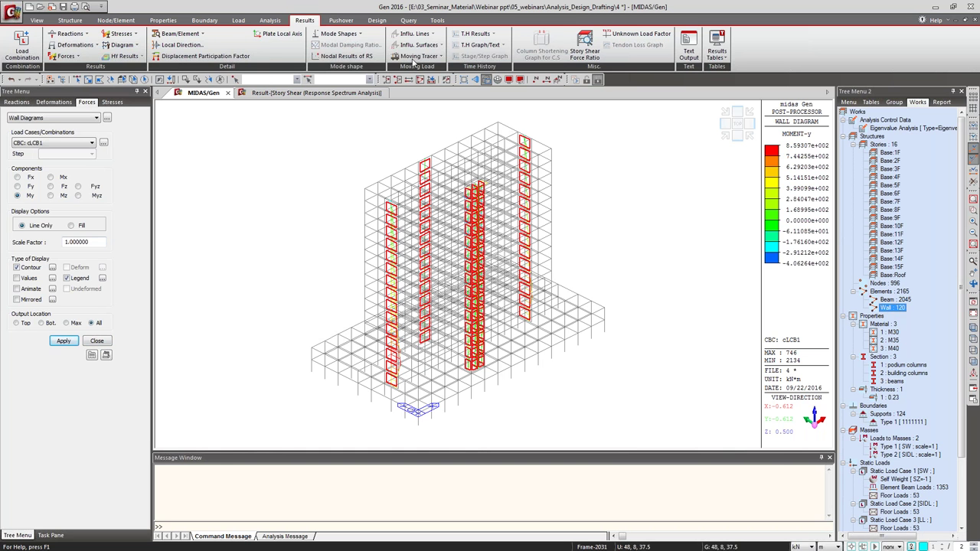
click(386, 79)
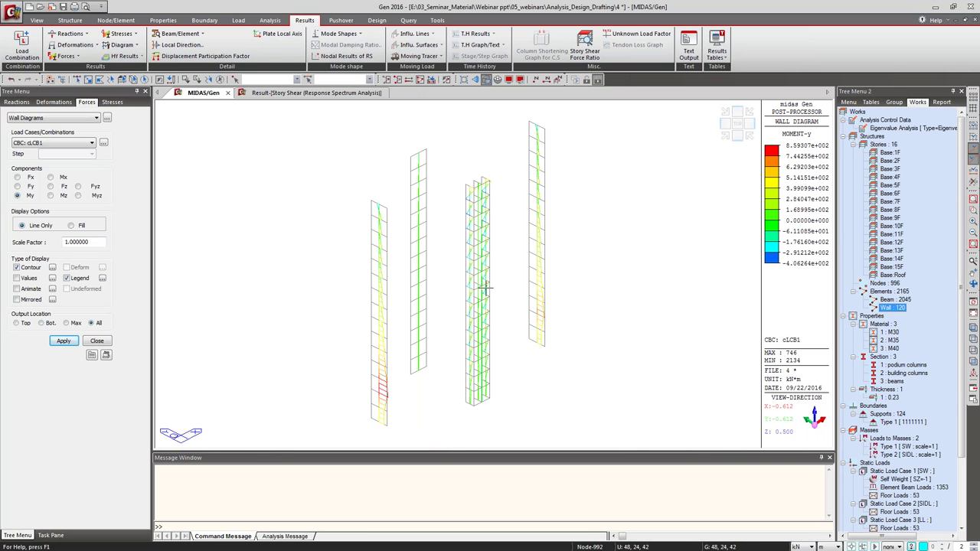
click(100, 341)
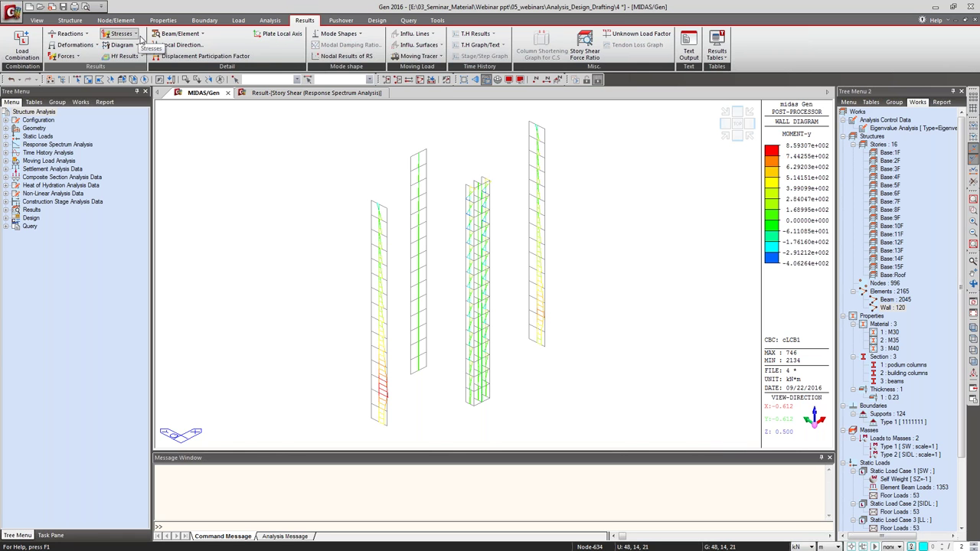
Activate the whole building and bring up the vibration mode shape settings.
click(339, 34)
click(350, 45)
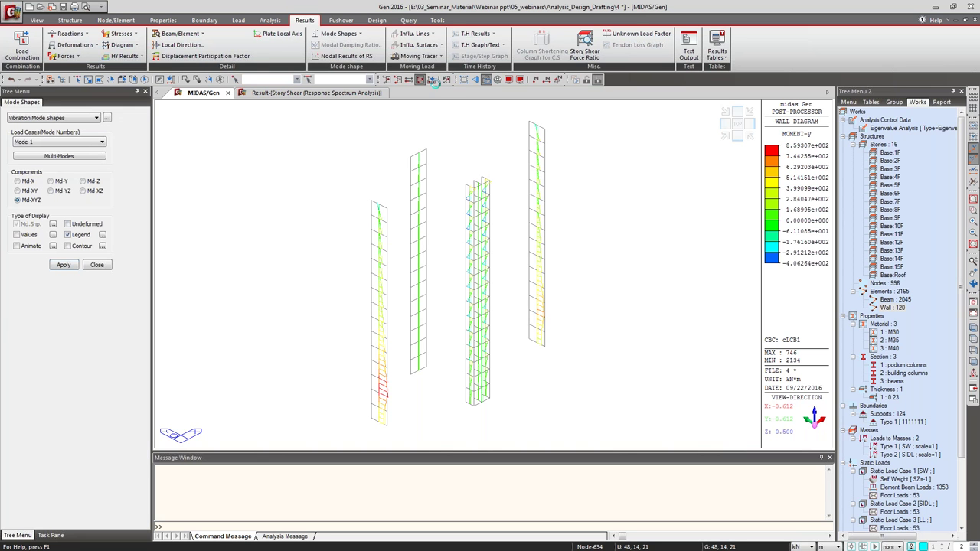
click(444, 79)
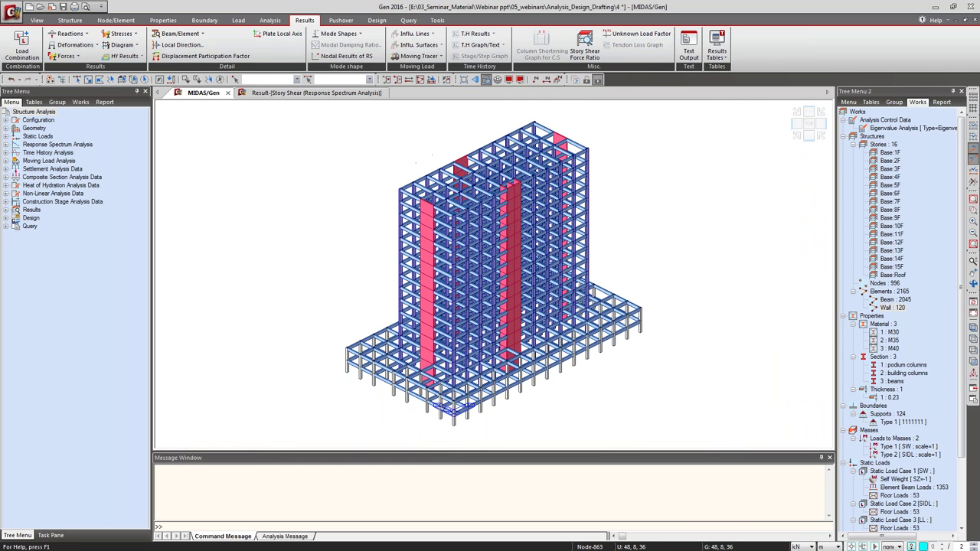
click(341, 34)
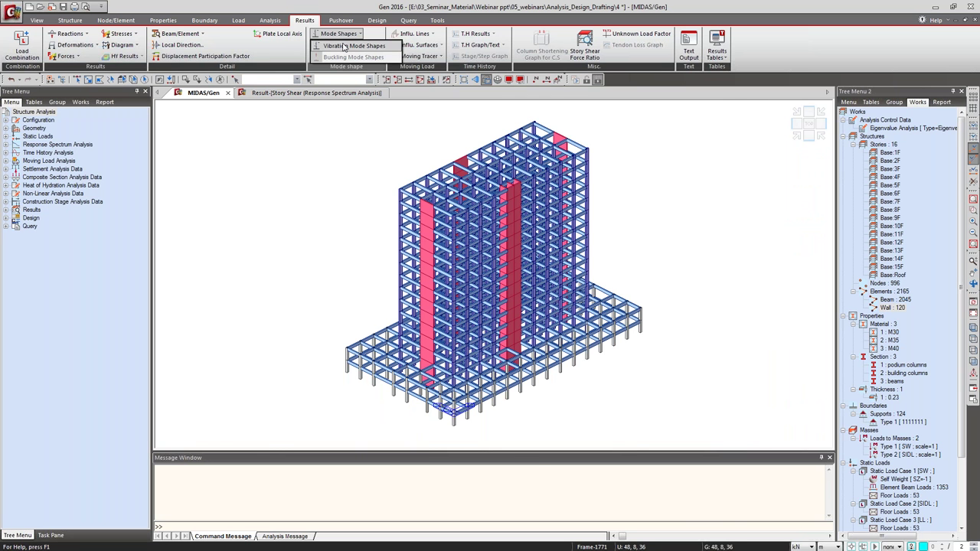
click(348, 46)
Display the Mode 1, Mode 2 and Mode 4 vibration mode shapes in turn.
click(63, 265)
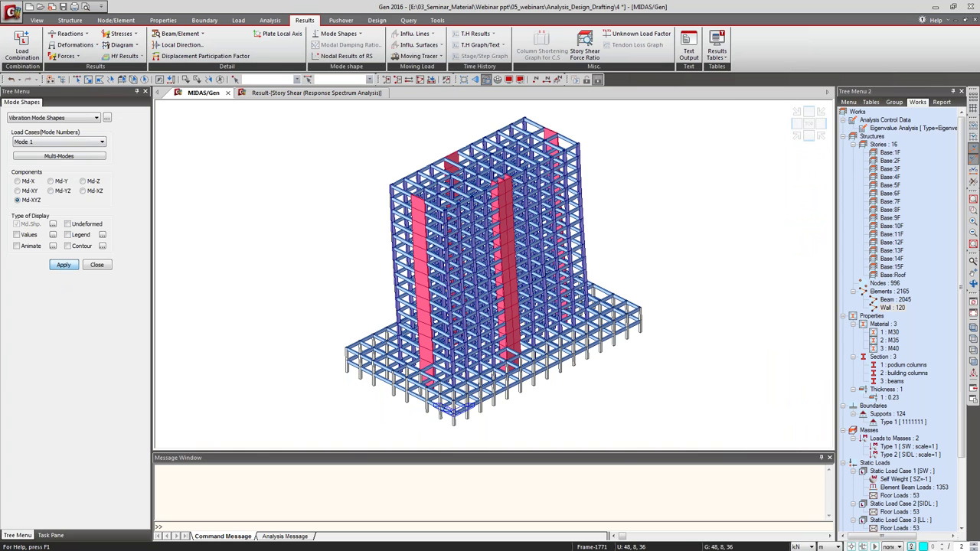
click(71, 142)
click(69, 158)
click(55, 264)
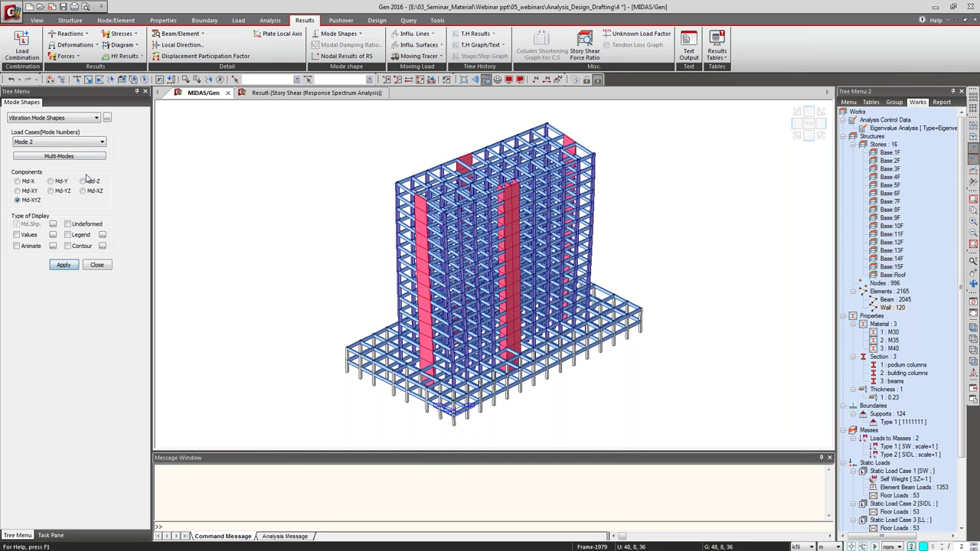
click(70, 143)
click(69, 176)
click(63, 265)
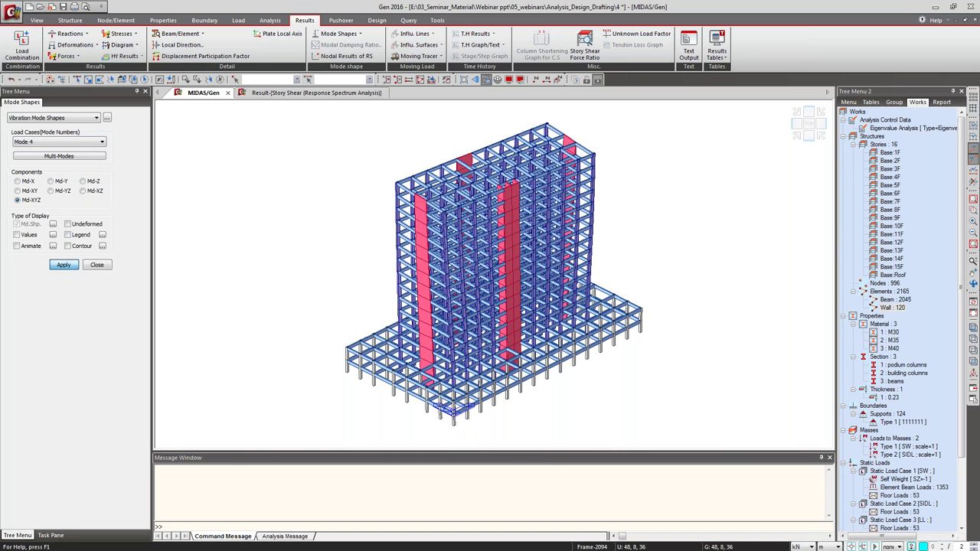
Display the Mode 11 mode shape and close the mode shape settings.
click(77, 145)
click(36, 219)
click(60, 265)
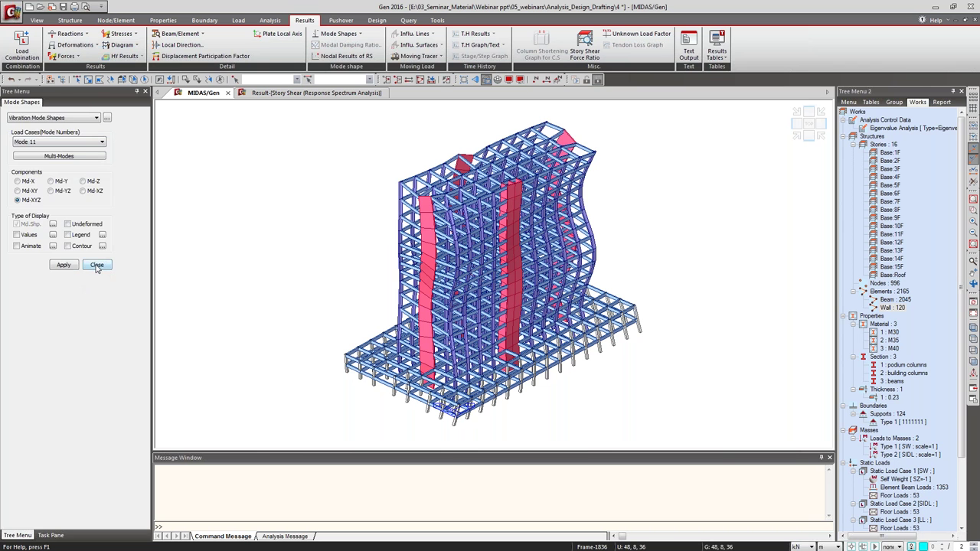
click(97, 265)
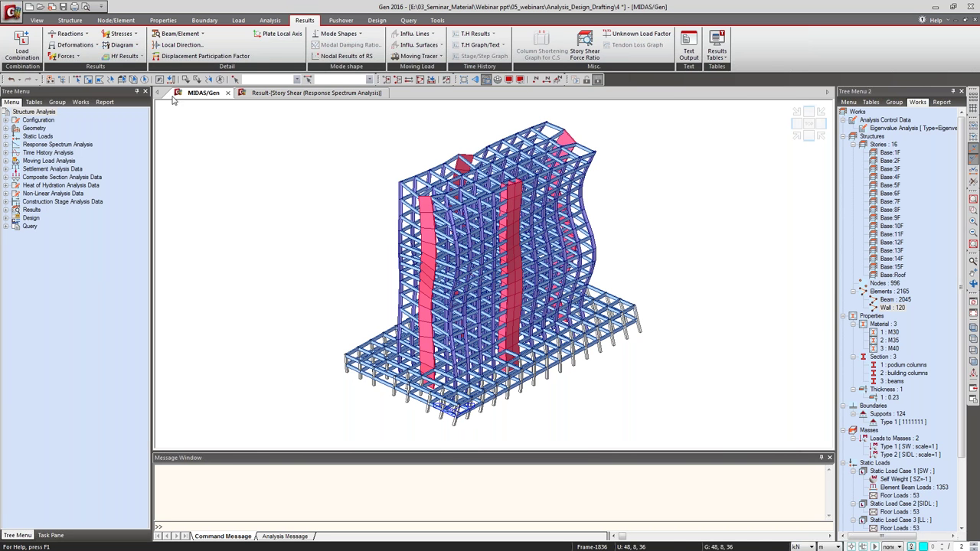
click(719, 52)
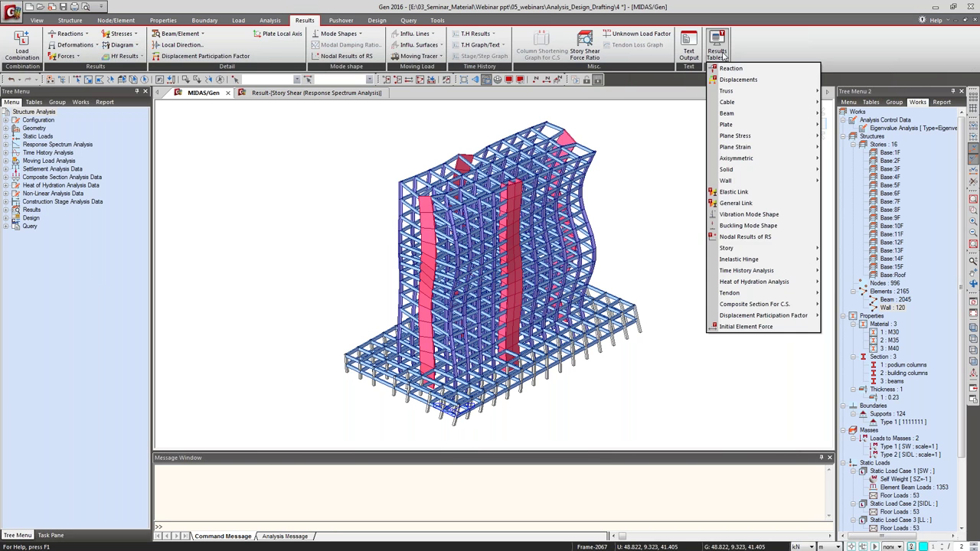
Open the vibration mode shape table with all 20 eigenvalue modes selected.
click(749, 214)
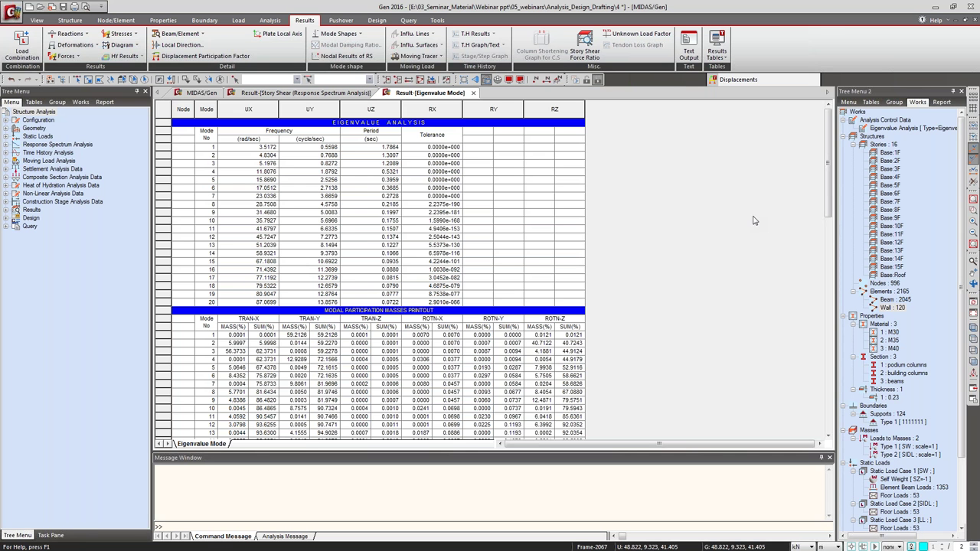
drag(523, 229, 536, 323)
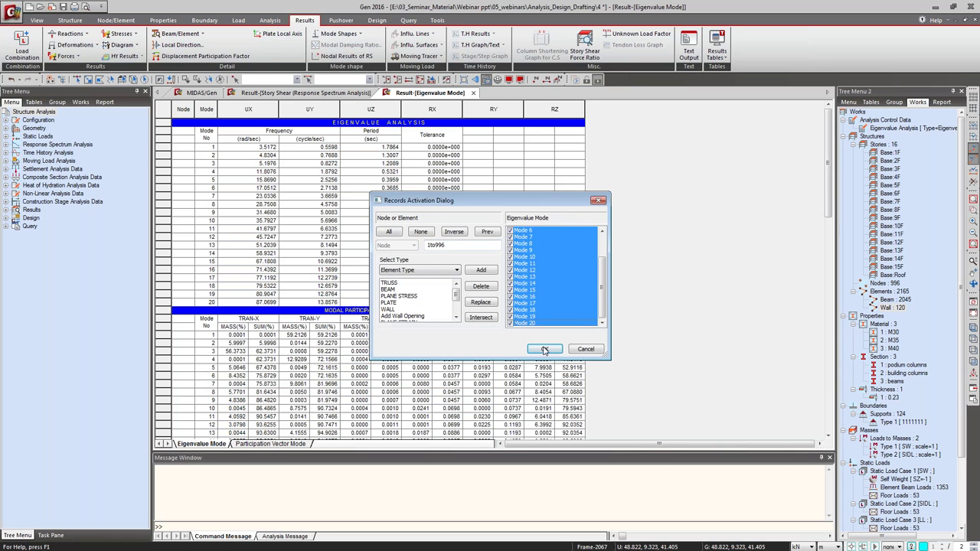
click(544, 349)
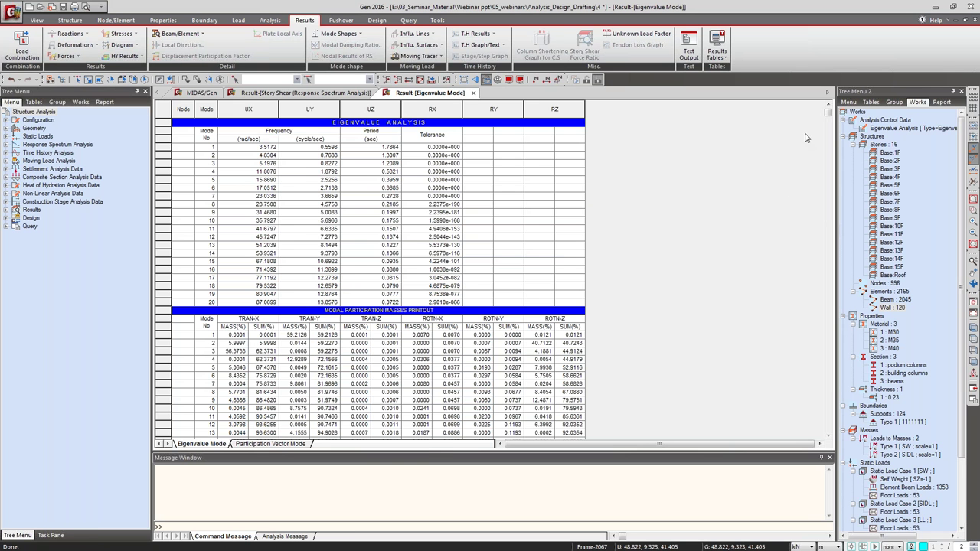
Scroll through the eigenvalue table, then switch back to the Story Shear table.
scroll(830, 116, down, 2)
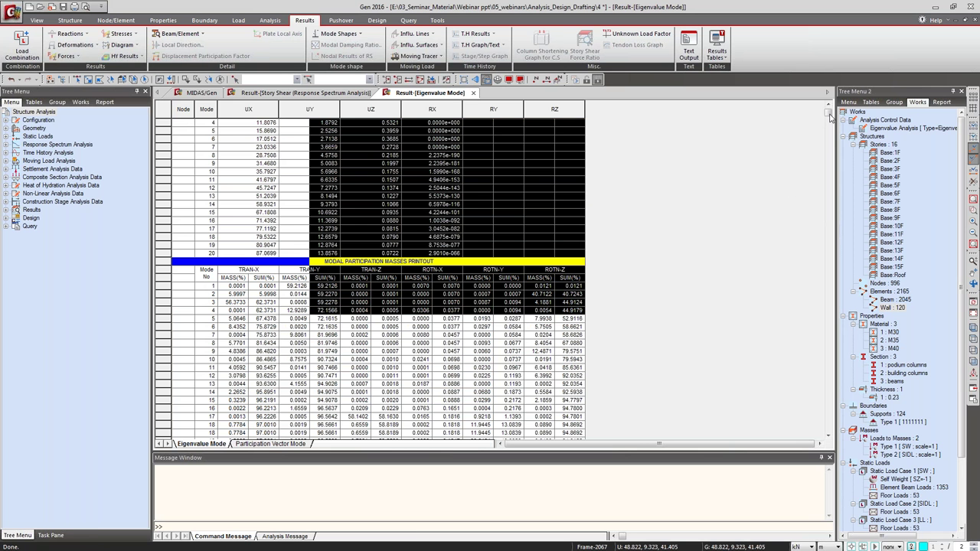
scroll(354, 286, down, 3)
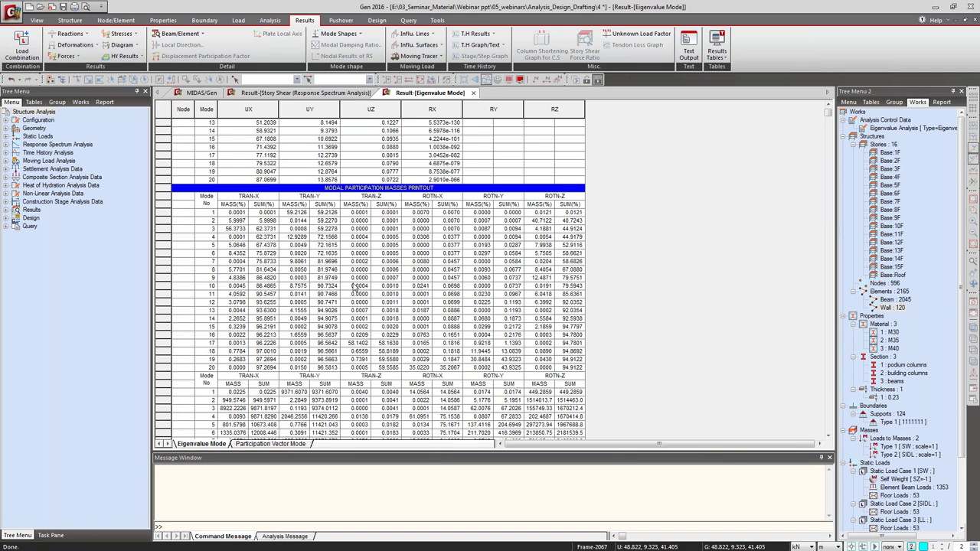
scroll(354, 286, down, 3)
scroll(346, 288, down, 1)
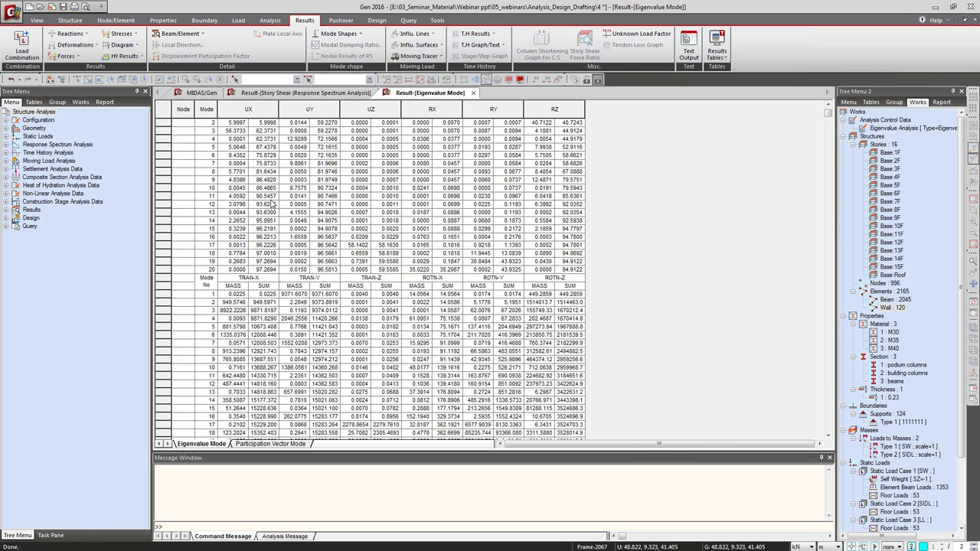
scroll(336, 248, up, 1)
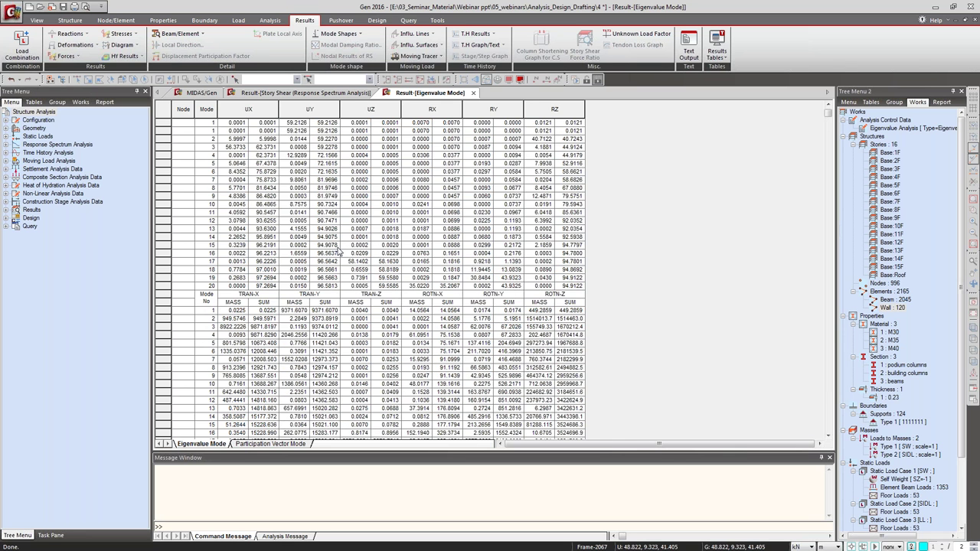
scroll(337, 249, up, 9)
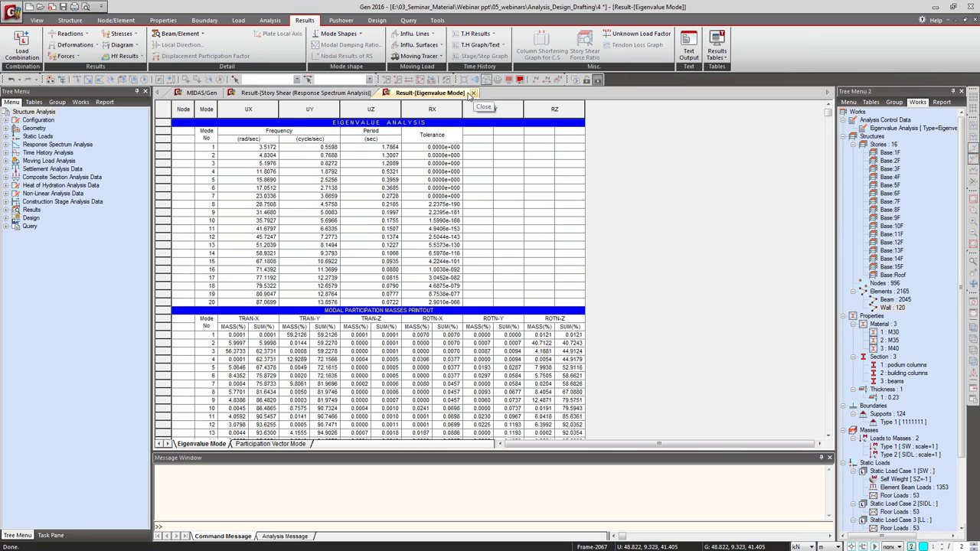
click(298, 92)
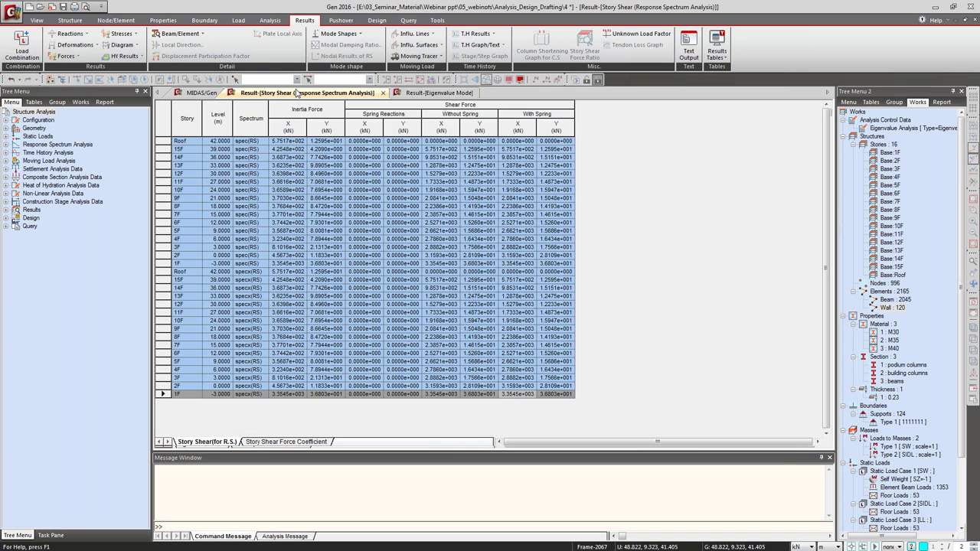
Check the model and Story Shear table, then switch the ribbon to the Design tools.
click(200, 93)
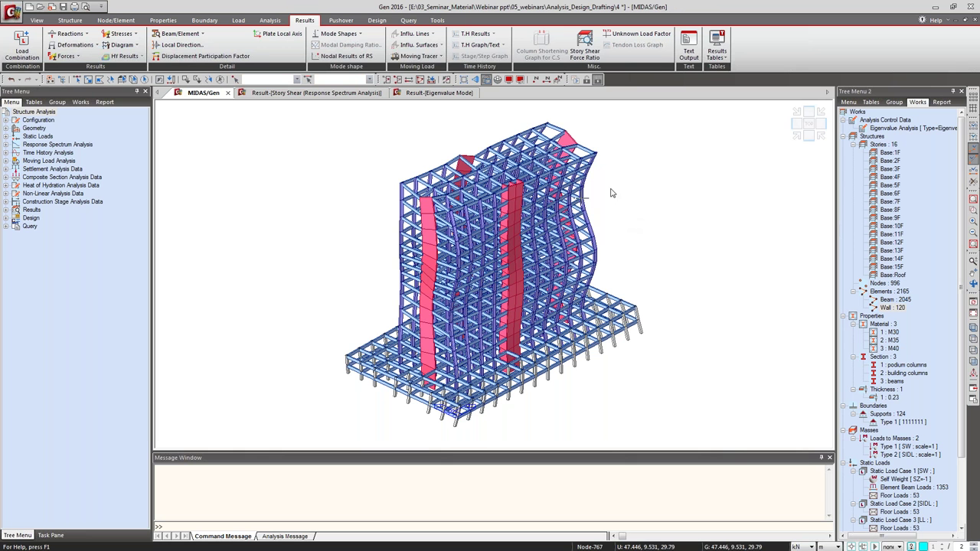
click(247, 94)
right_click(391, 203)
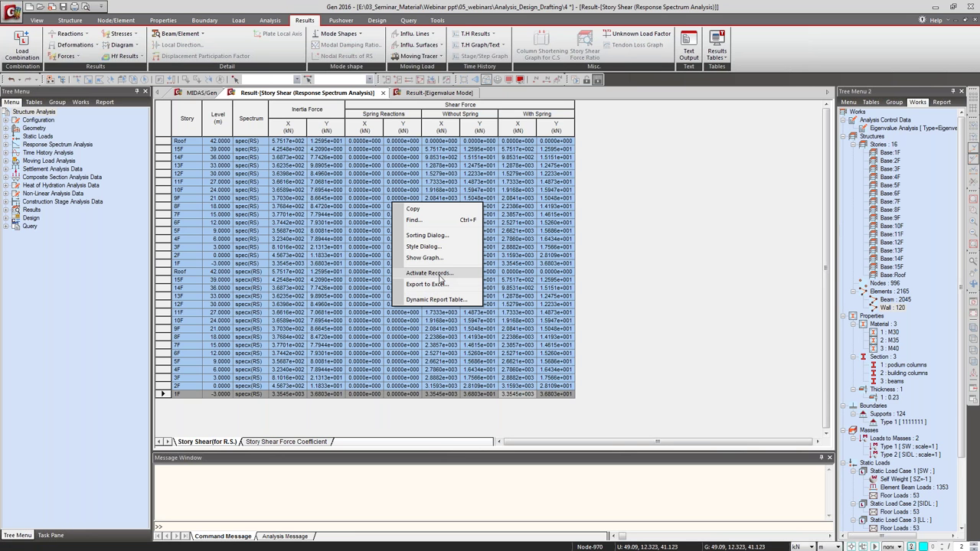
key(Escape)
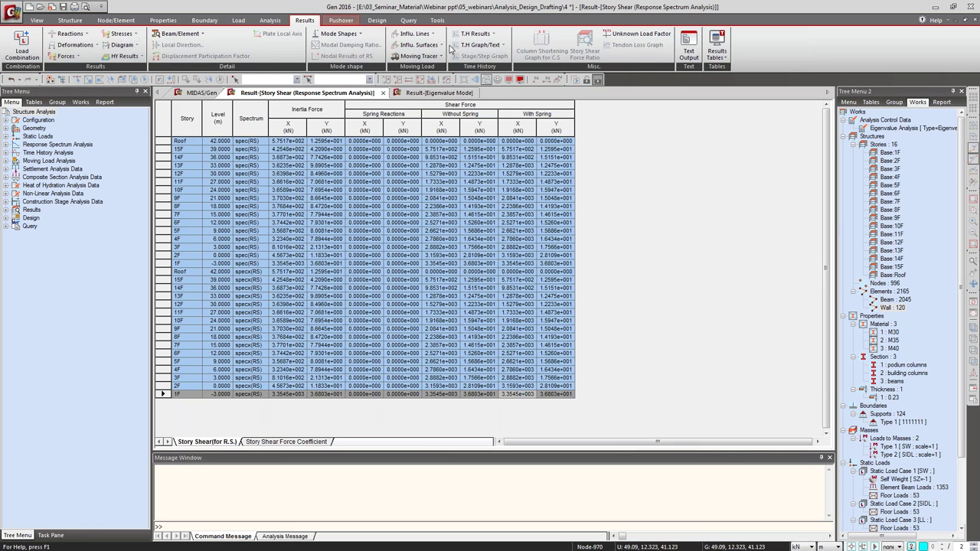
click(372, 22)
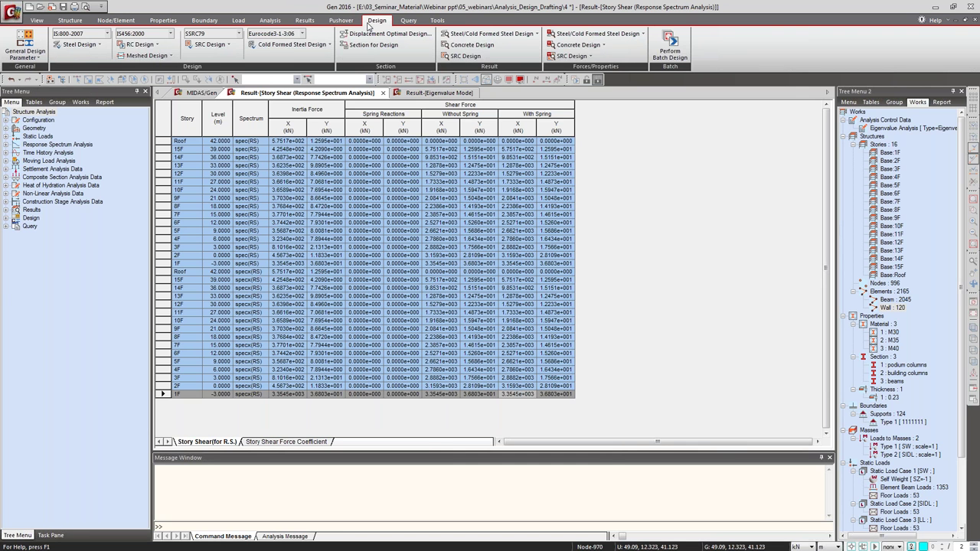
Return to the 3D model and open the Definition of Frame design settings.
click(200, 92)
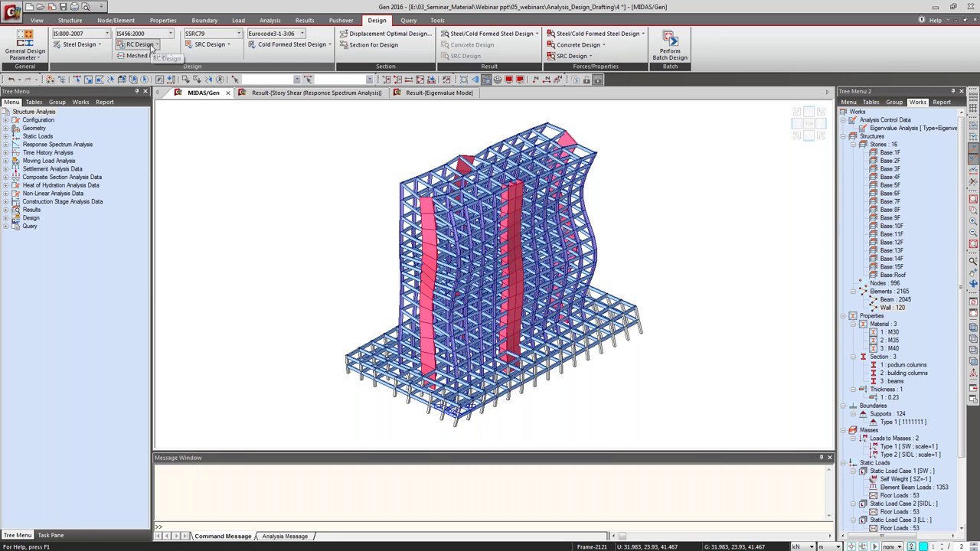
click(33, 40)
click(59, 74)
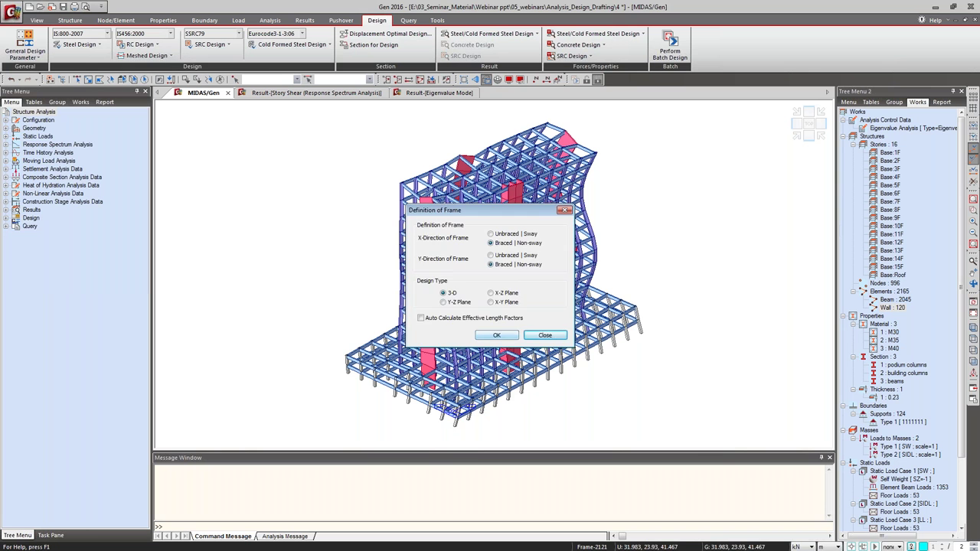
Confirm both frame directions as braced non-sway and apply the Member Assignment settings.
click(496, 336)
click(44, 48)
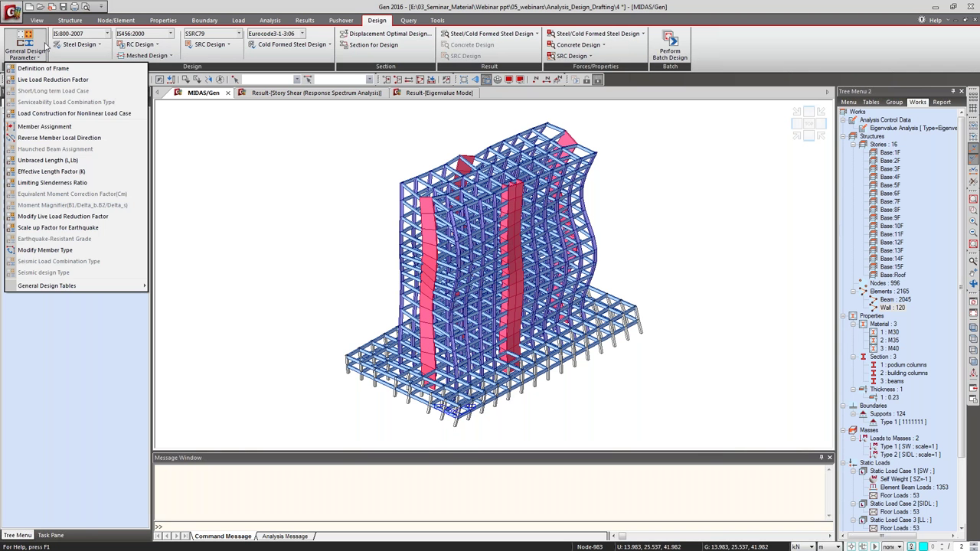
click(46, 127)
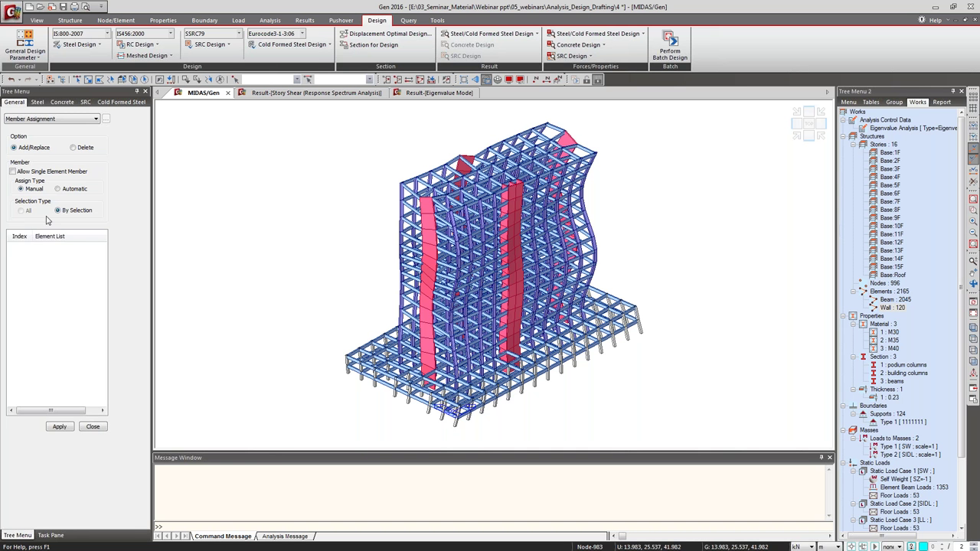
click(65, 426)
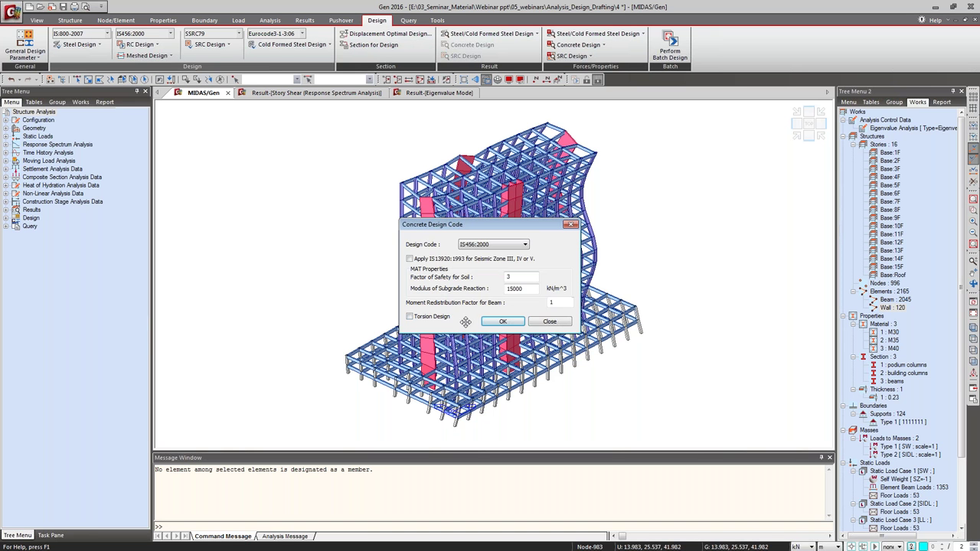
Set the beam moment redistribution factor to 0.7 and confirm the concrete design code settings.
click(558, 304)
double_click(552, 303)
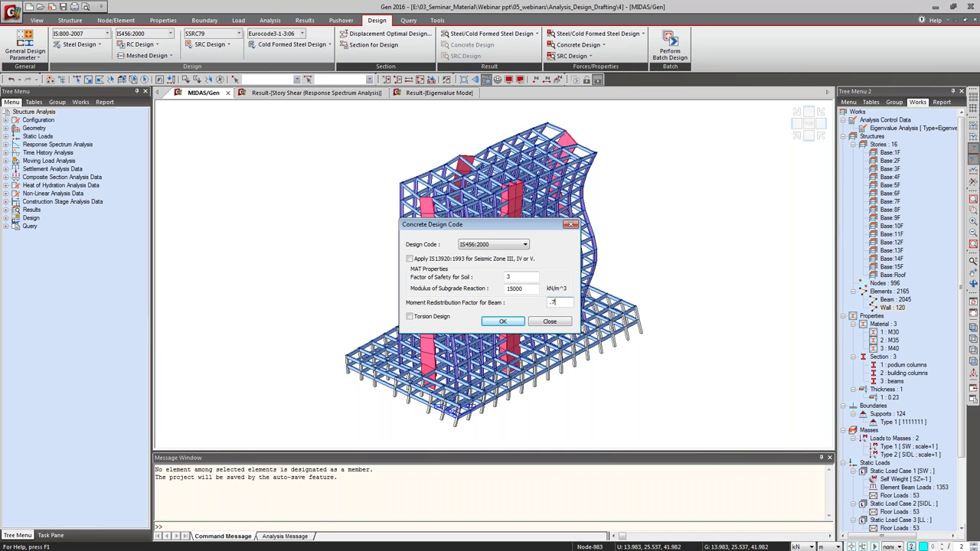
key(Return)
click(140, 43)
Give the M30 material the IS(RC) rebar code with Fe500 main and sub-rebar.
click(157, 85)
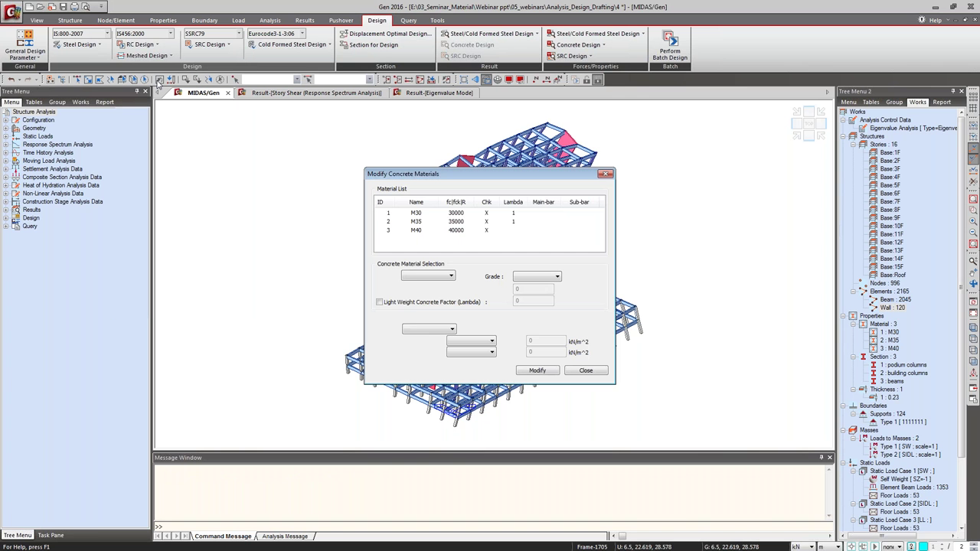
click(459, 213)
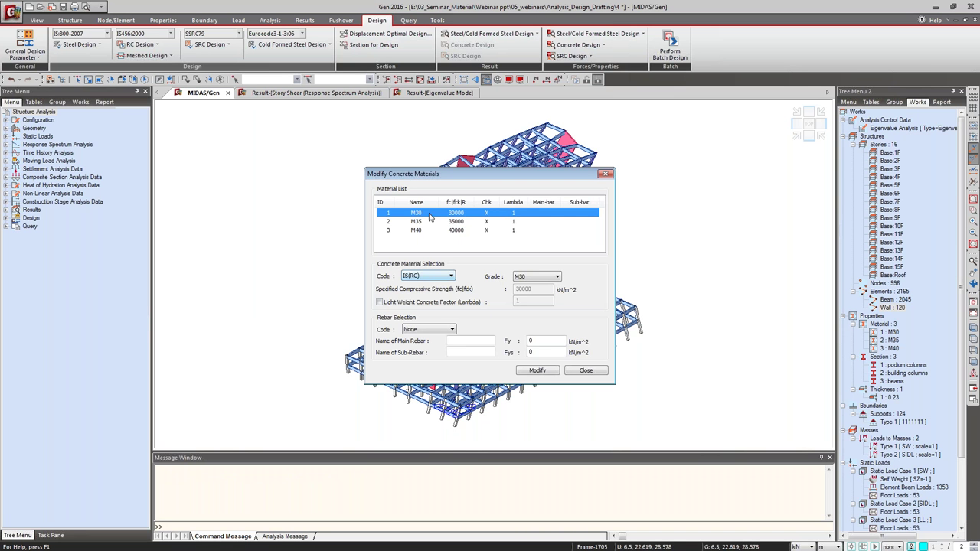
click(451, 329)
click(441, 345)
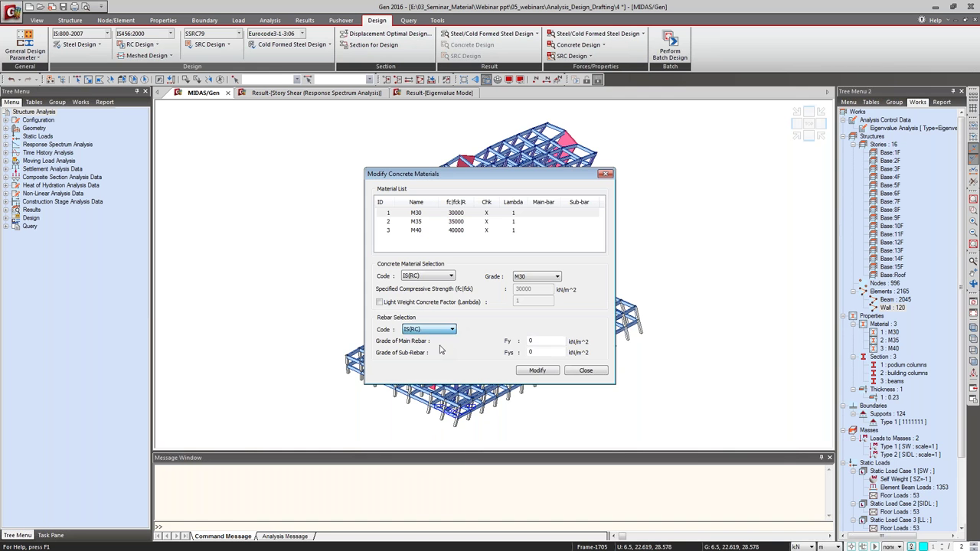
click(469, 344)
click(475, 370)
click(472, 353)
click(474, 381)
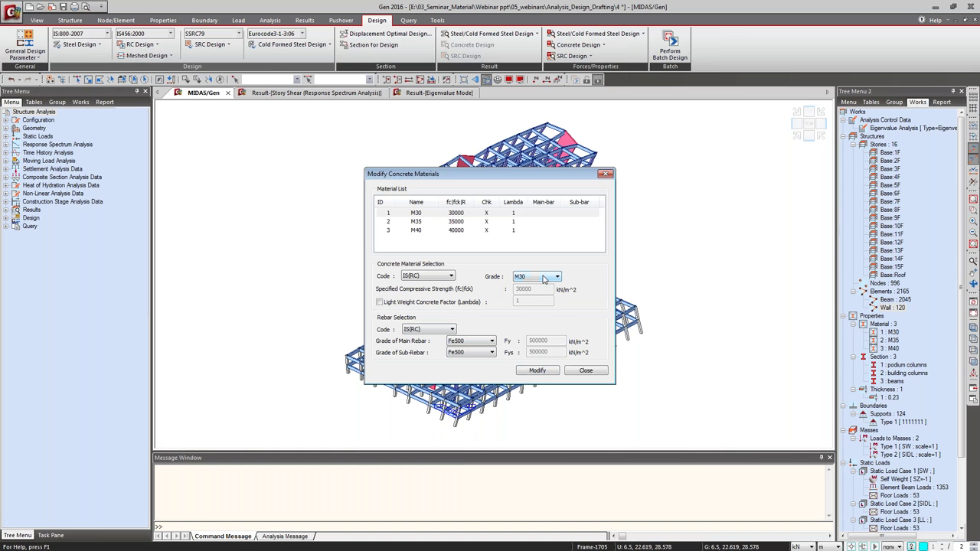
Restore the IS(RC) concrete code and M30 grade, then apply the M30 rebar changes.
click(451, 275)
click(435, 283)
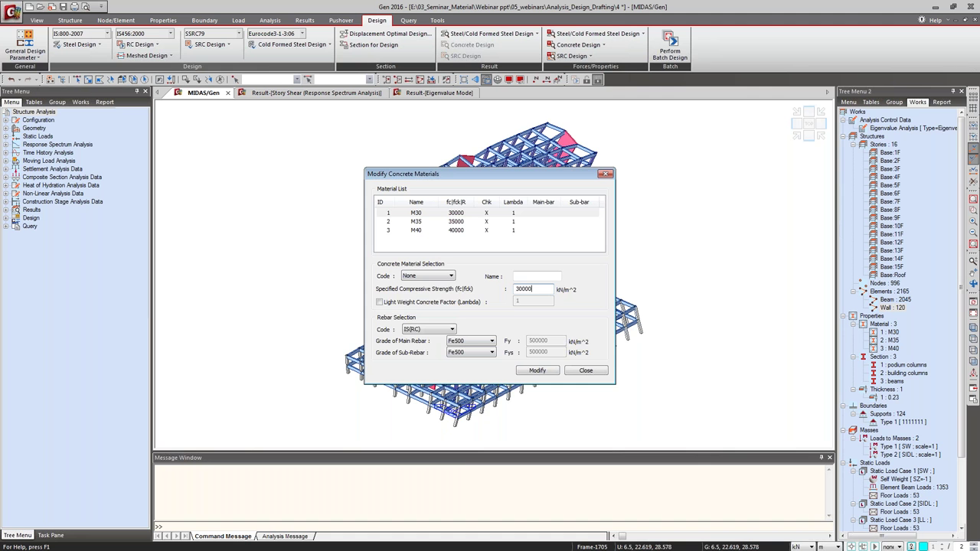
click(433, 276)
click(438, 291)
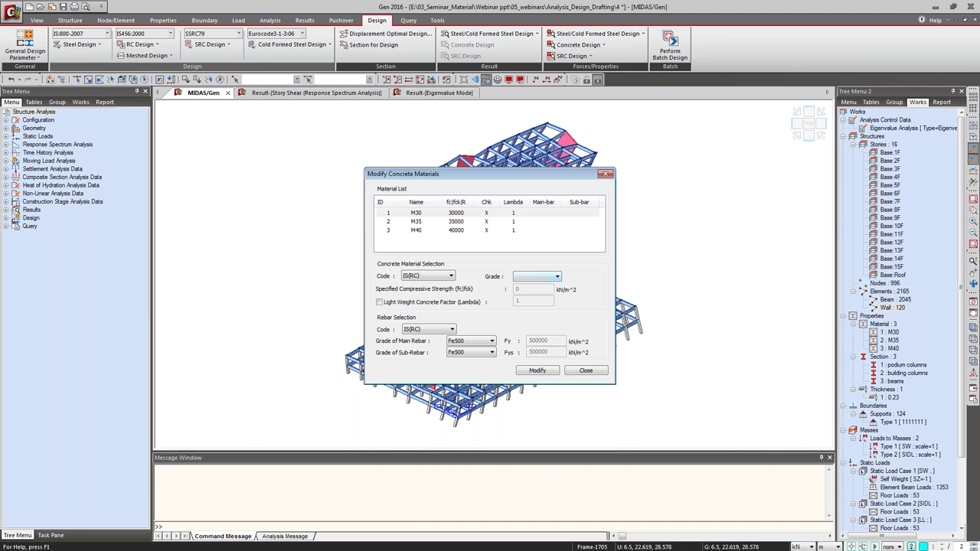
click(538, 370)
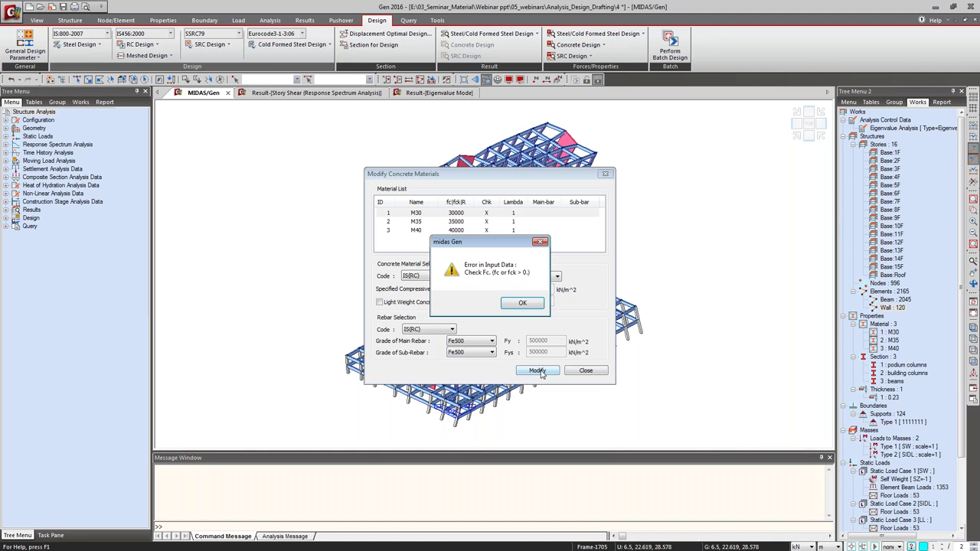
click(522, 303)
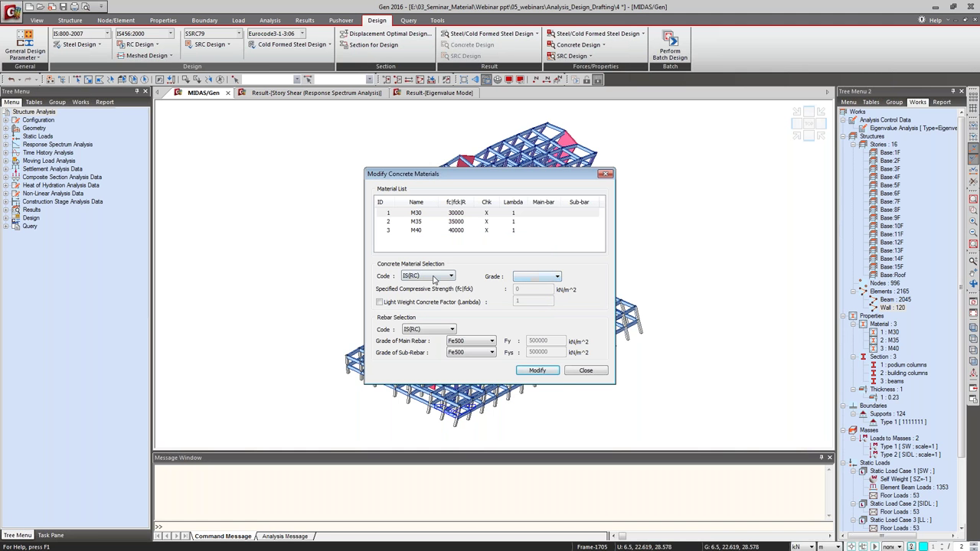
click(543, 276)
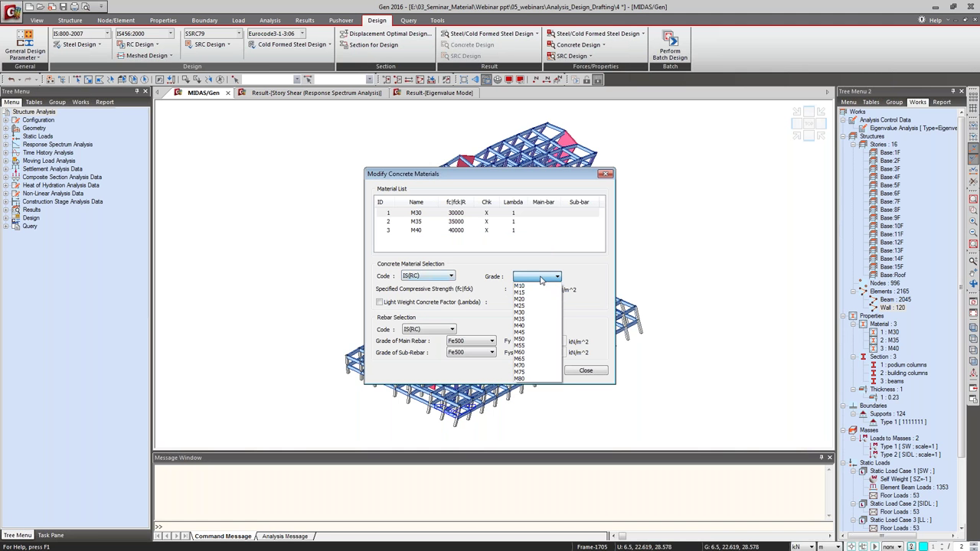
click(534, 314)
click(537, 371)
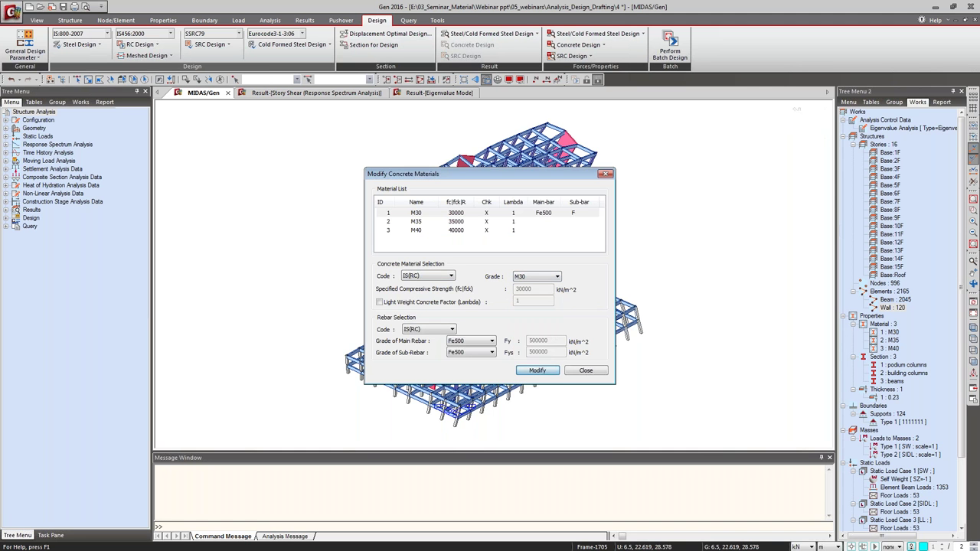
Apply IS(RC) rebar with Fe500 main and sub-rebar to M35 and M40, then close.
click(489, 222)
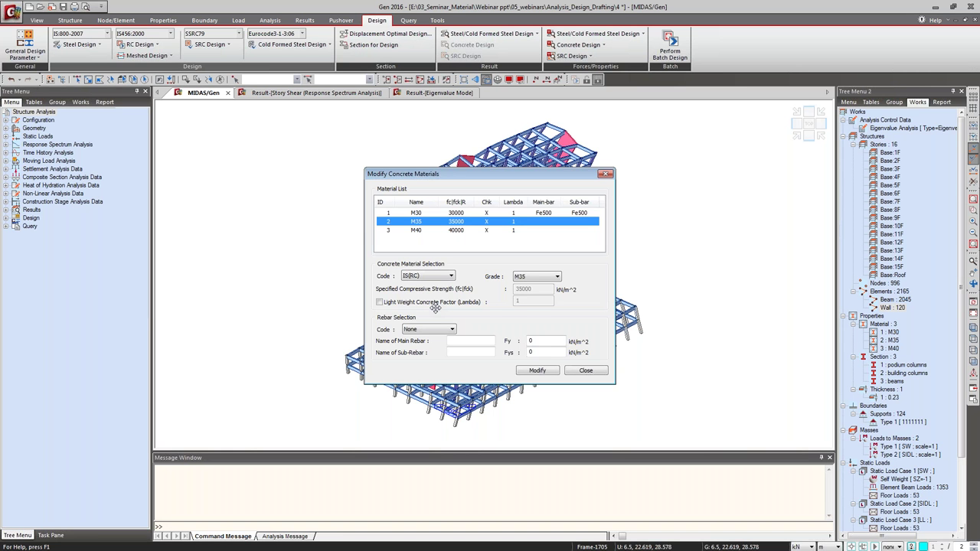
key(Down)
click(440, 329)
click(439, 344)
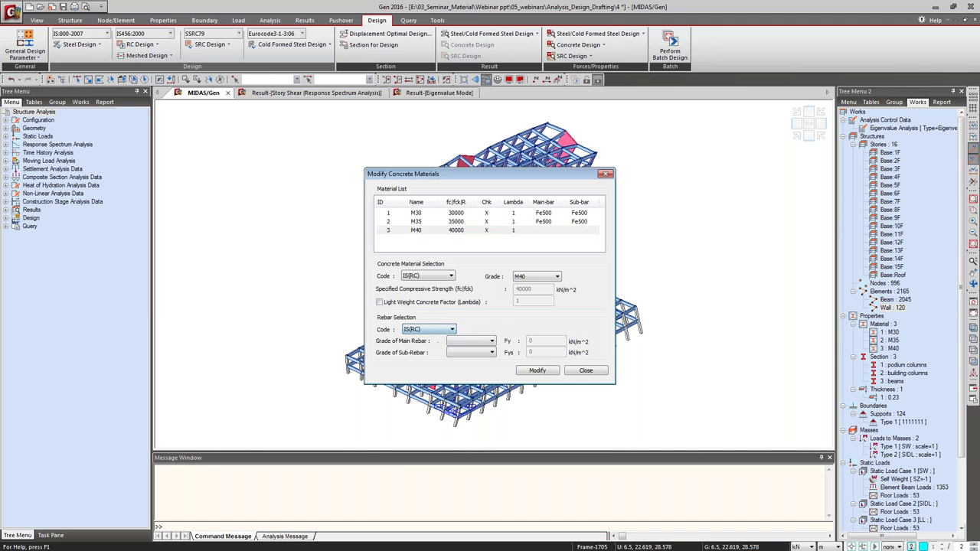
click(470, 340)
click(471, 373)
click(470, 352)
click(469, 363)
click(537, 370)
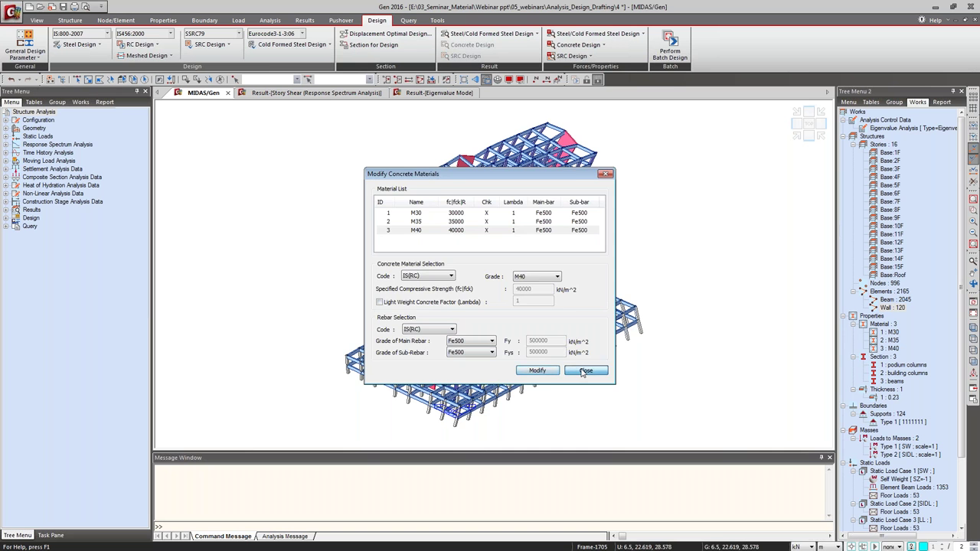
click(585, 370)
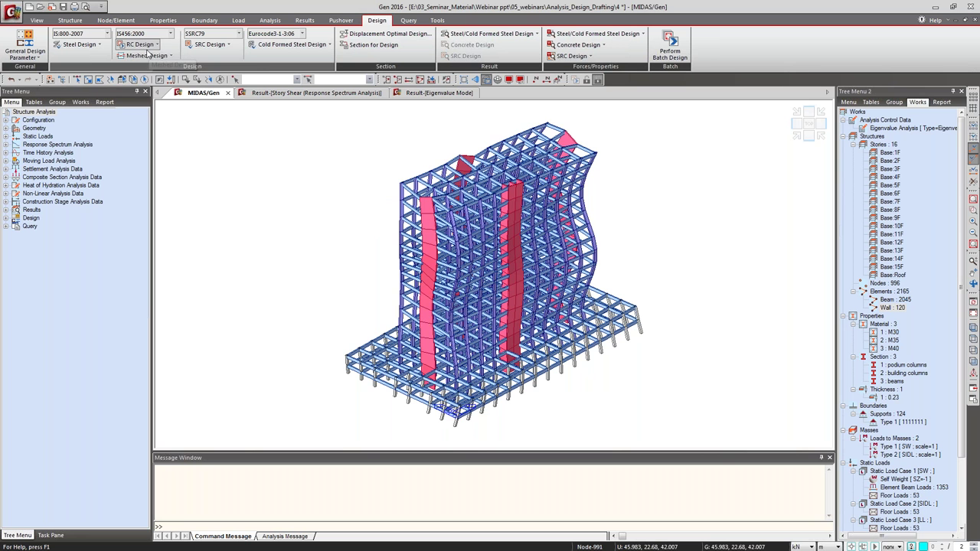
Open Design Criteria for Rebars from the RC Design menu on the Design ribbon.
click(148, 51)
click(170, 116)
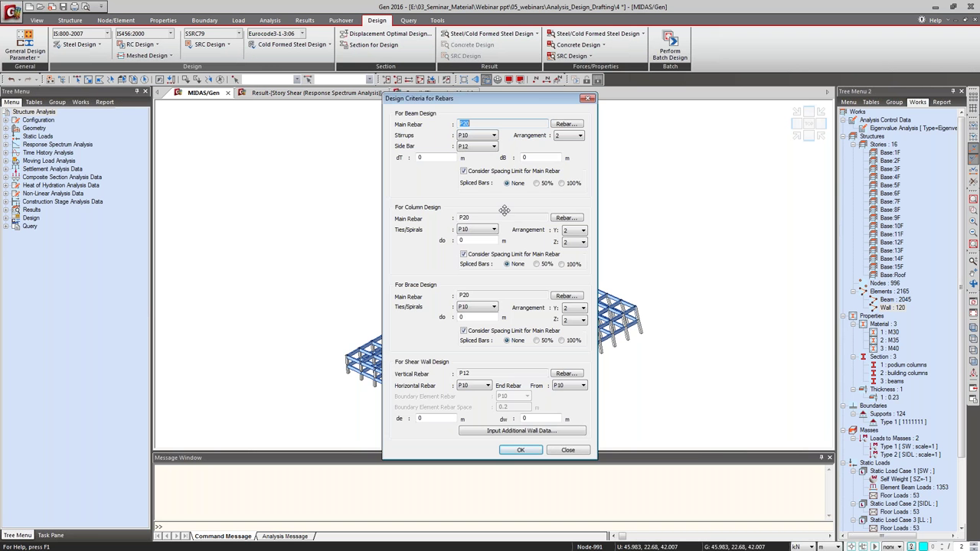
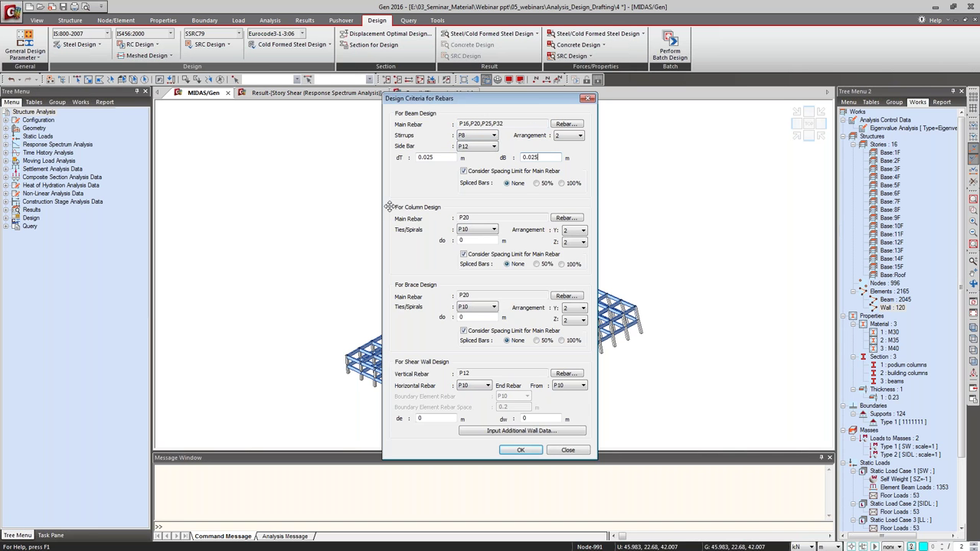
Use P16/P20/P25/P32 column bars with P8 ties and a 0.04 m column cover.
click(562, 219)
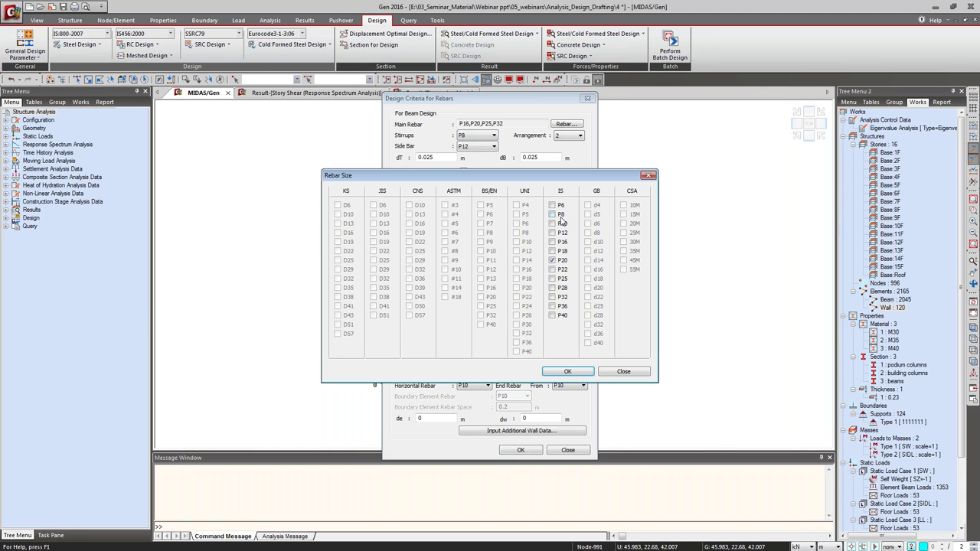
click(567, 371)
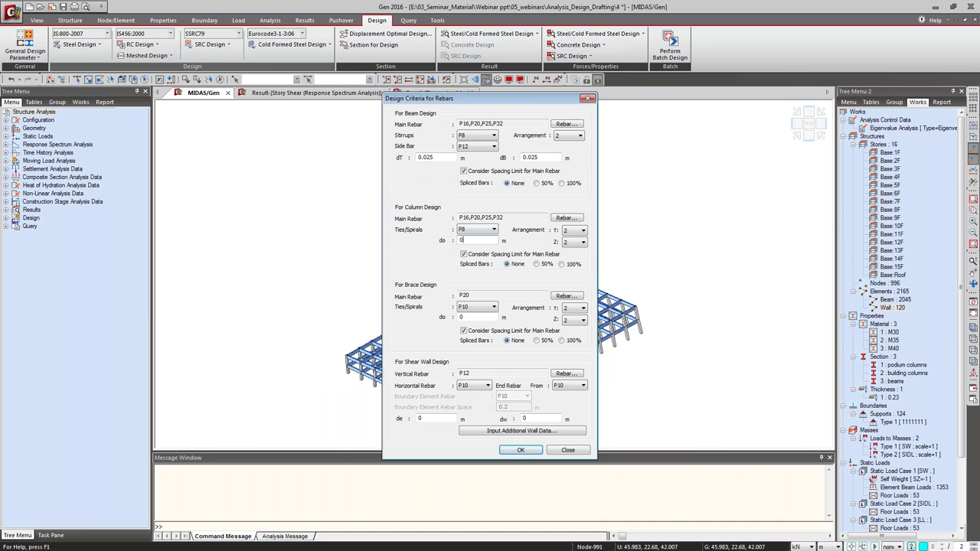
text(.0)
click(475, 307)
Set the shear wall covers de and dw to 0.025 m.
click(429, 419)
text(.025.025)
click(527, 430)
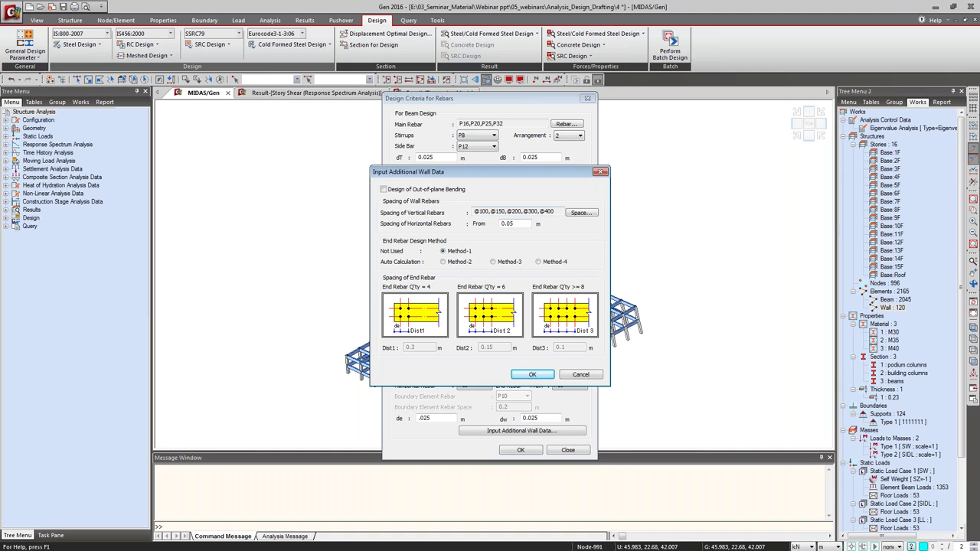
click(587, 216)
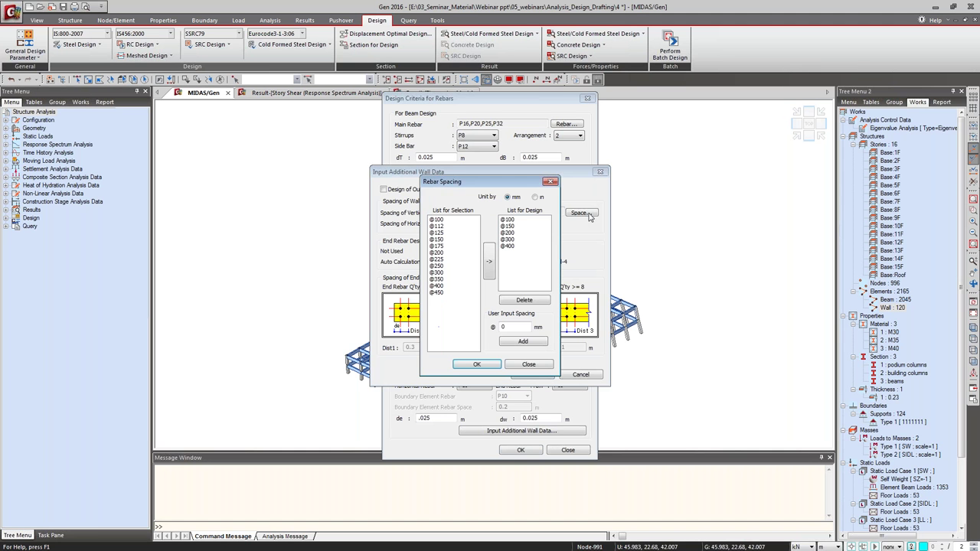
click(511, 240)
shift+click(511, 246)
click(532, 301)
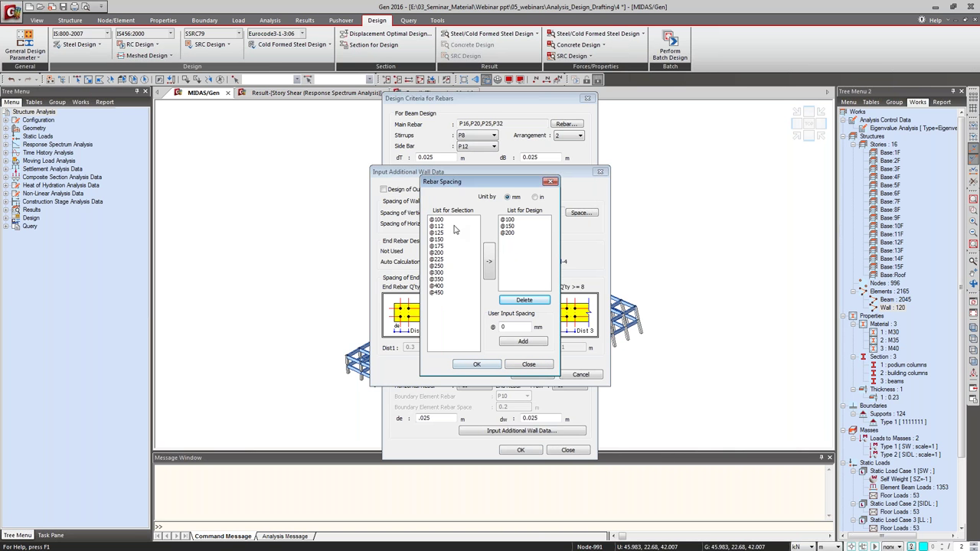
click(436, 225)
shift+click(436, 232)
click(489, 261)
click(521, 327)
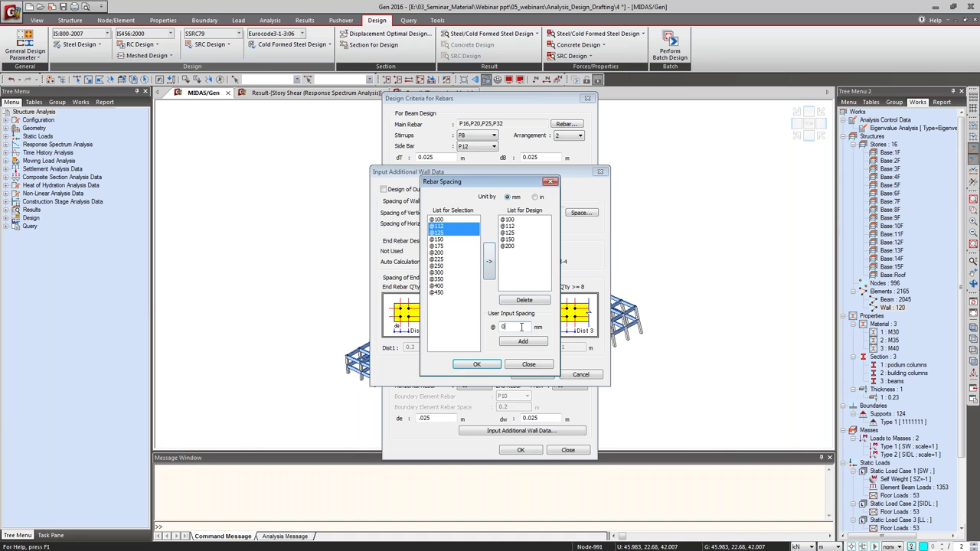
click(490, 364)
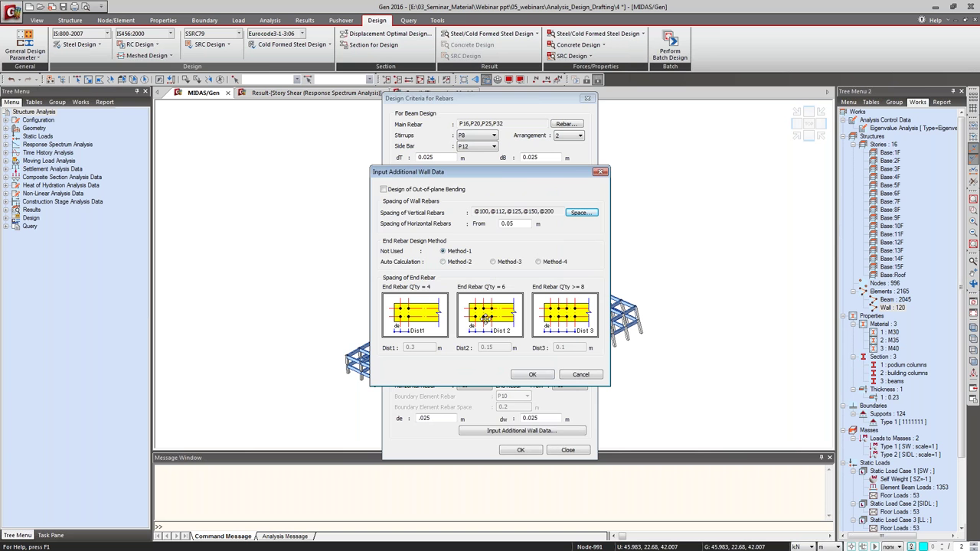
click(533, 375)
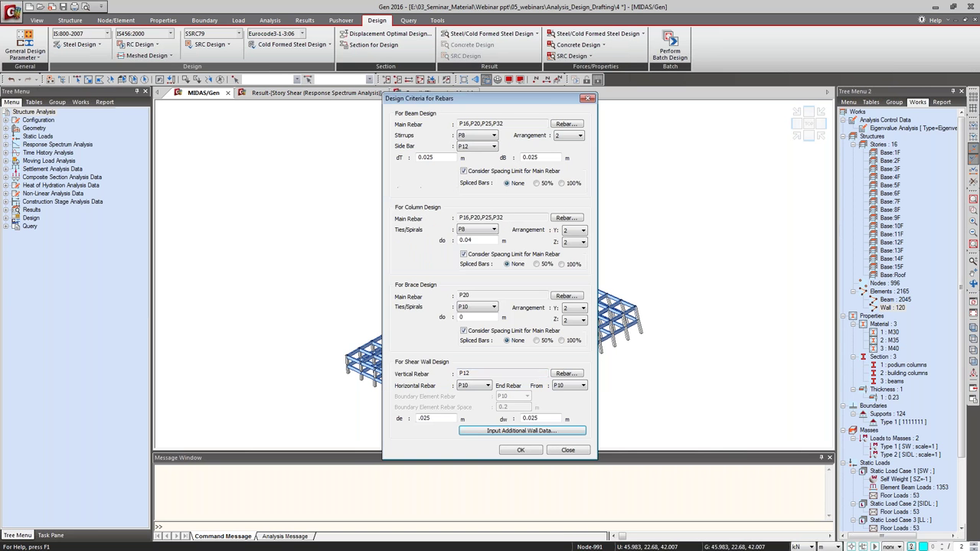
Apply the rebar design criteria.
click(519, 451)
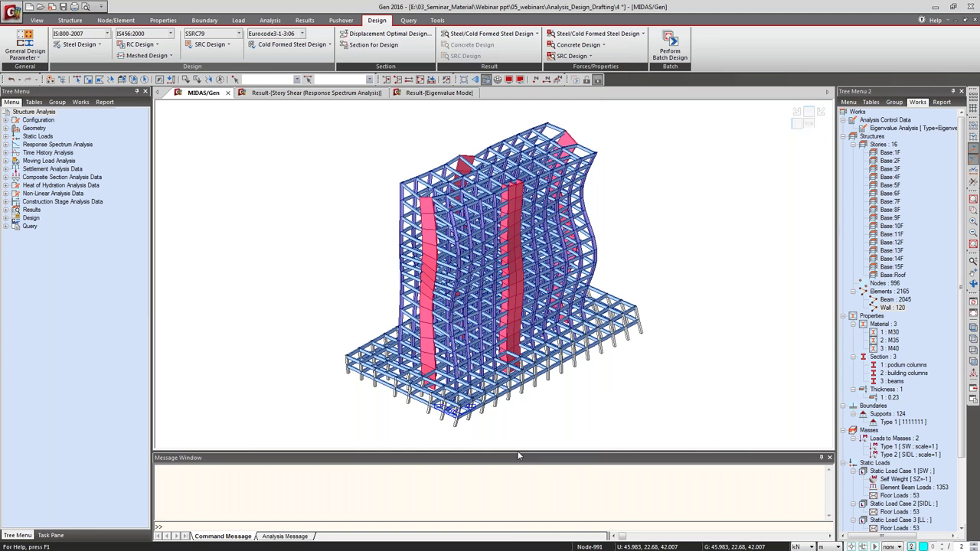
click(137, 46)
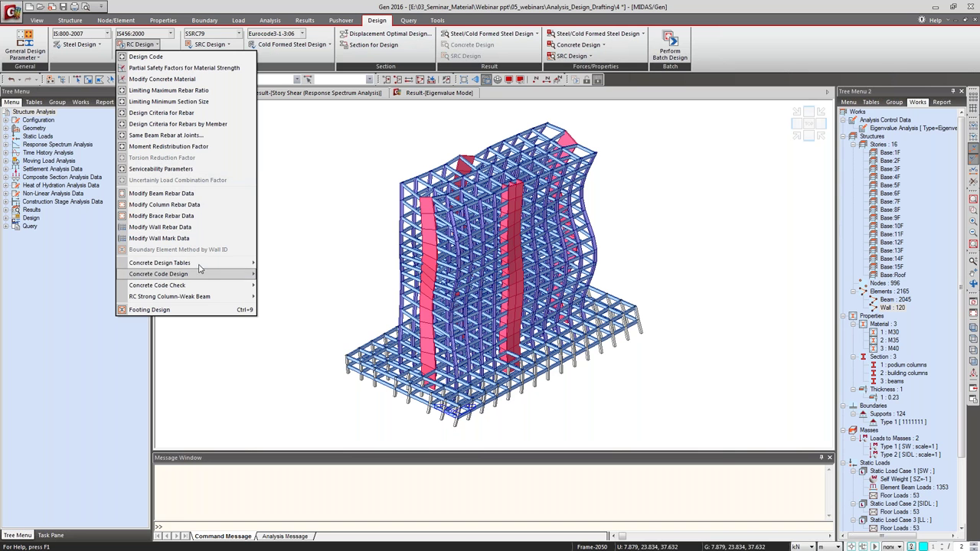
mouse_move(200, 277)
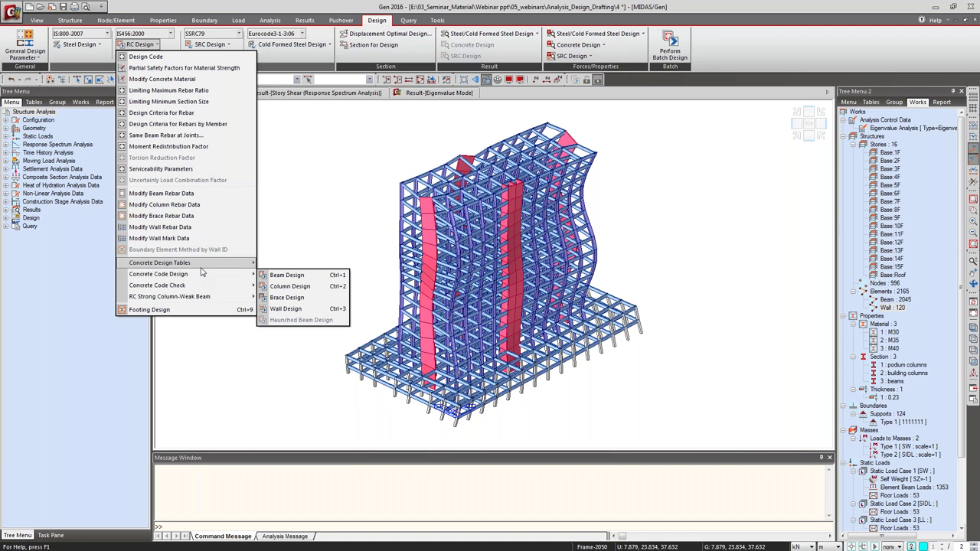
click(651, 94)
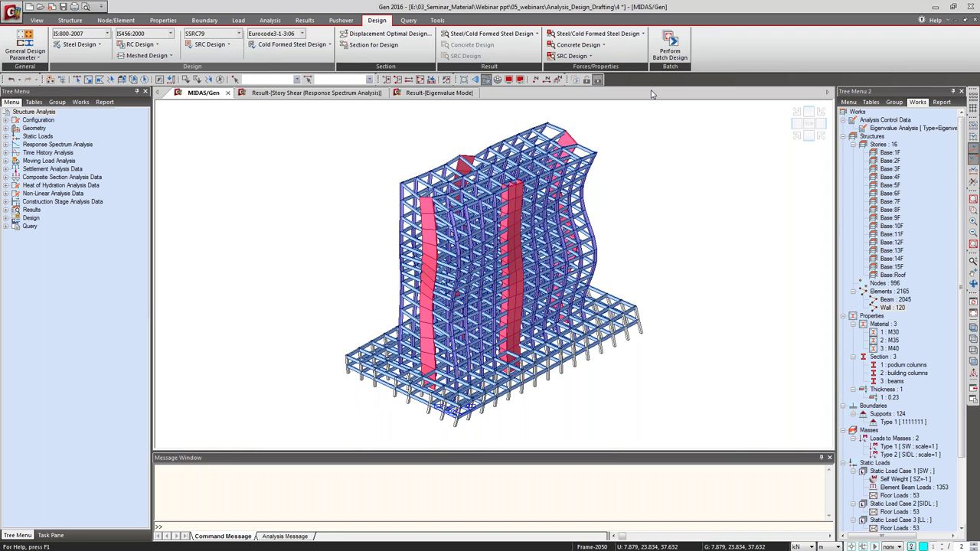
In front view with the animation stopped, window-select the top-row roof beams.
click(809, 138)
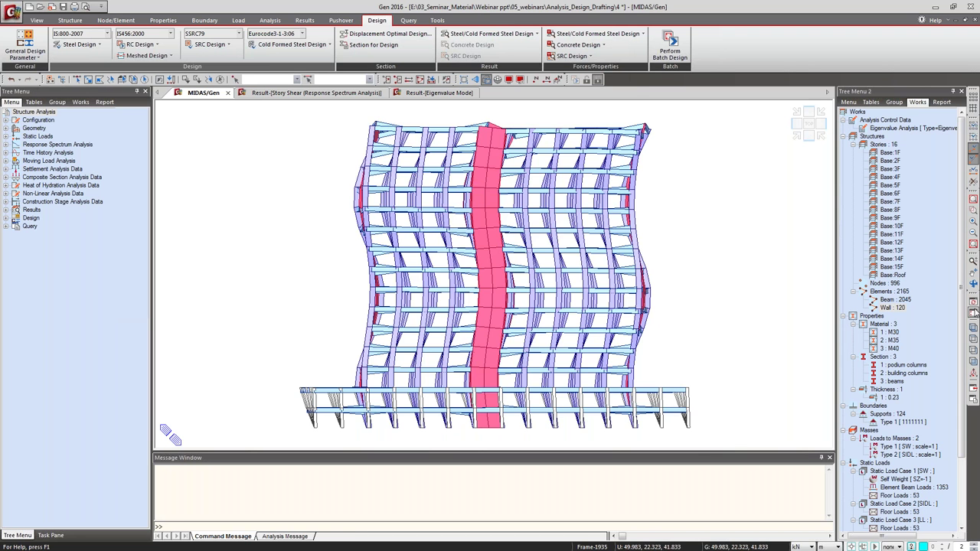
click(972, 312)
click(77, 79)
drag(659, 138, 363, 109)
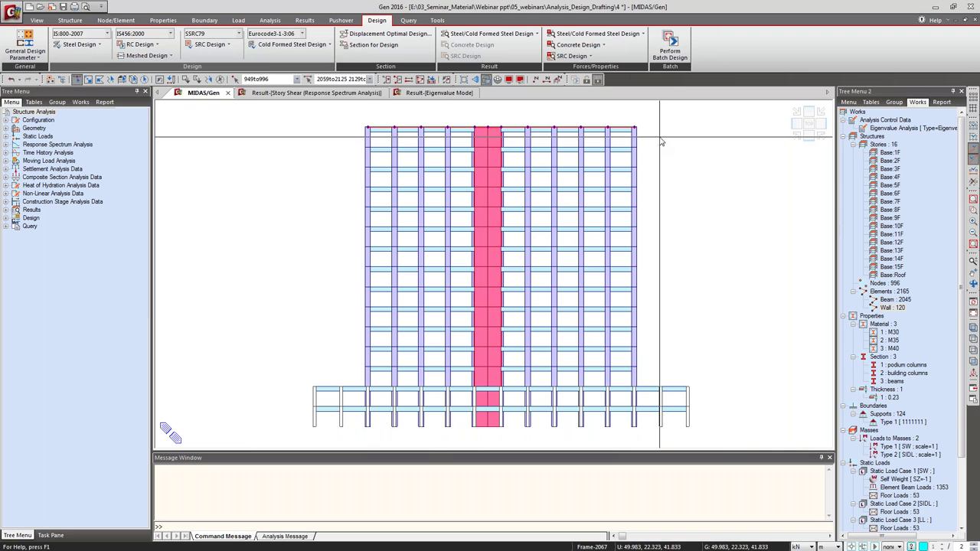
Run IS456:2000 concrete beam design on the selected beams.
click(139, 46)
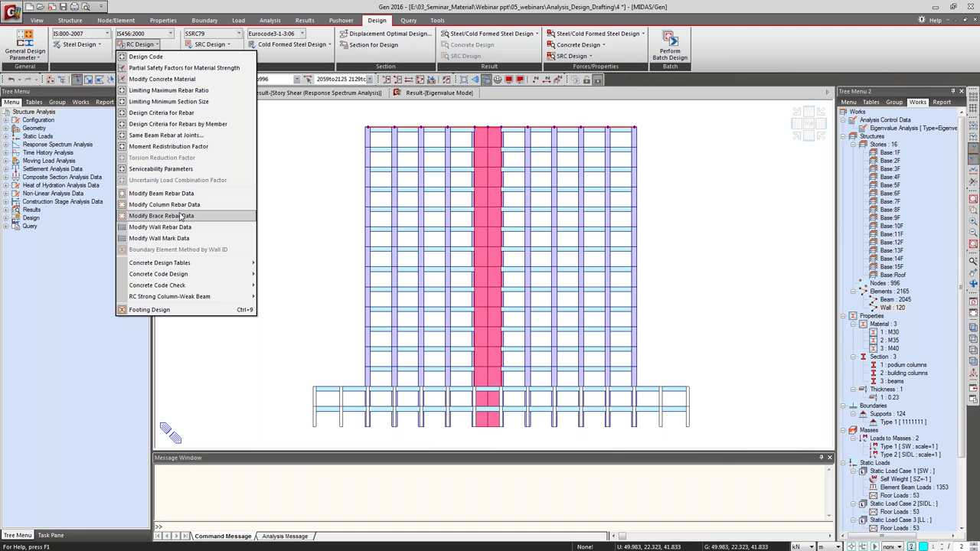
mouse_move(192, 275)
click(283, 275)
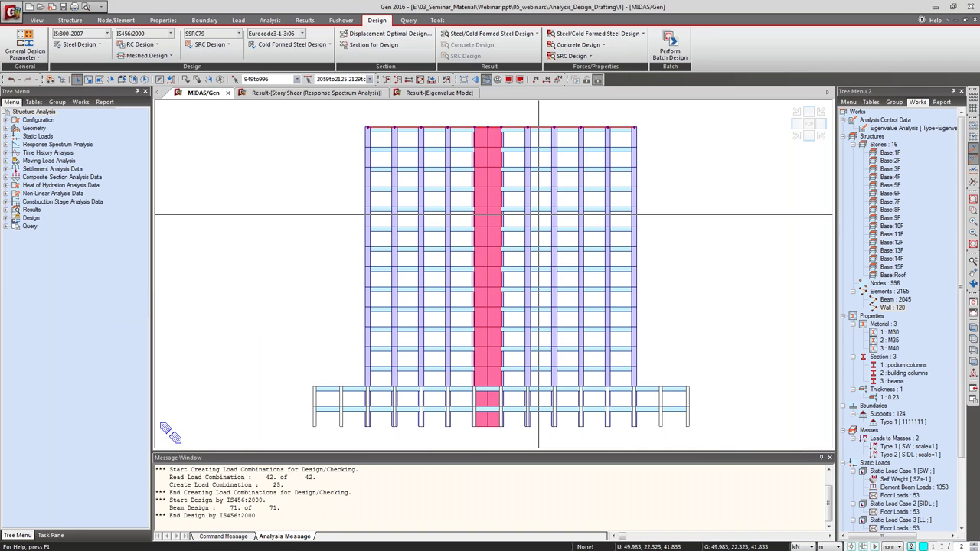
drag(109, 13, 312, 73)
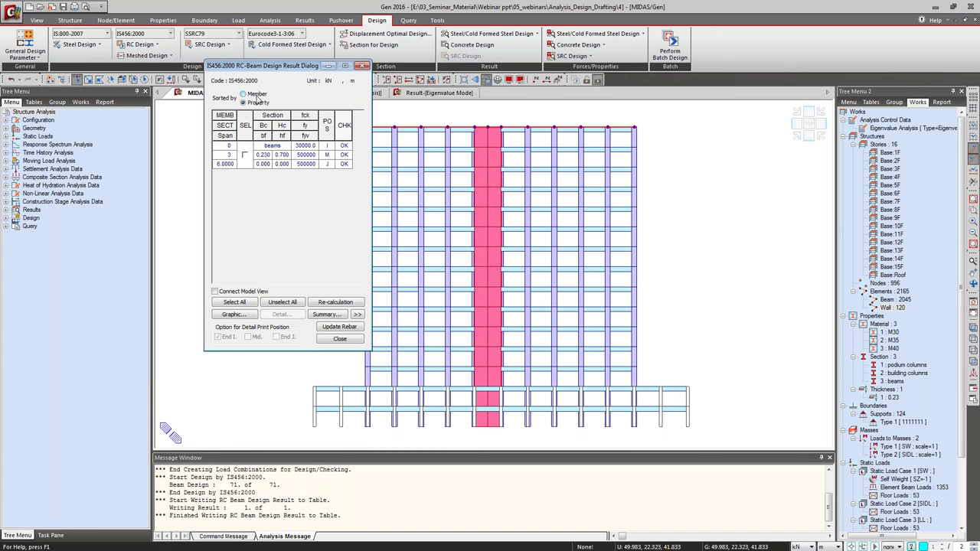
Sort beam results by member and show a single floor's beam grid in isometric view.
click(257, 95)
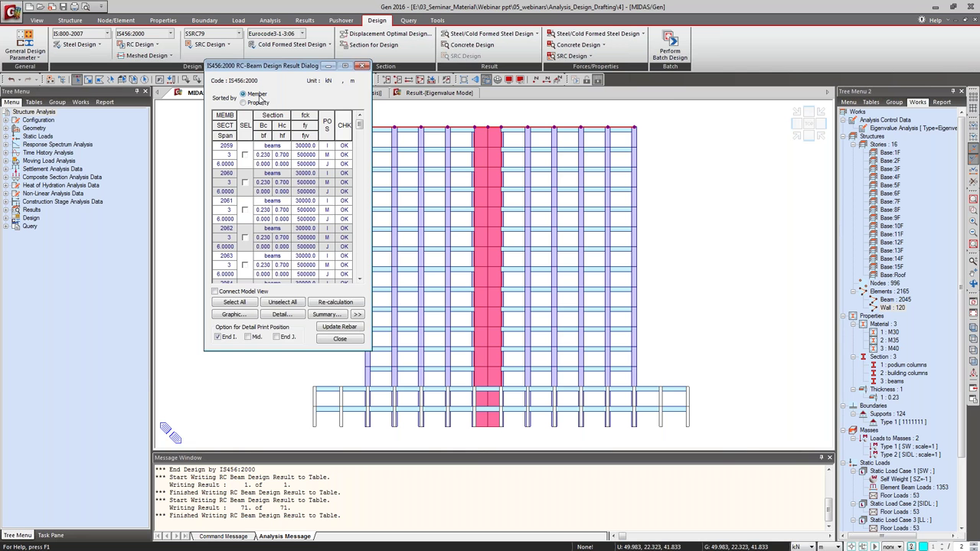
click(796, 137)
drag(279, 66, 188, 114)
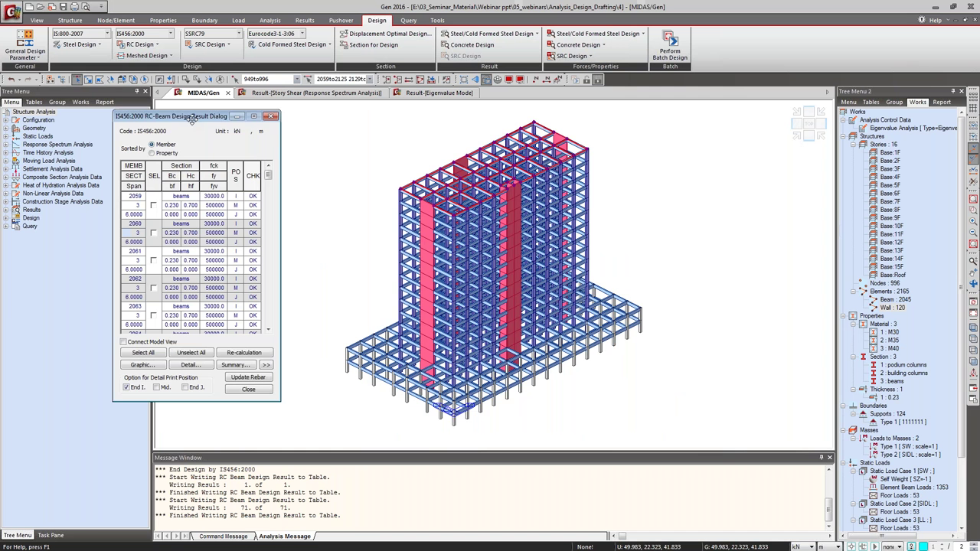
click(387, 81)
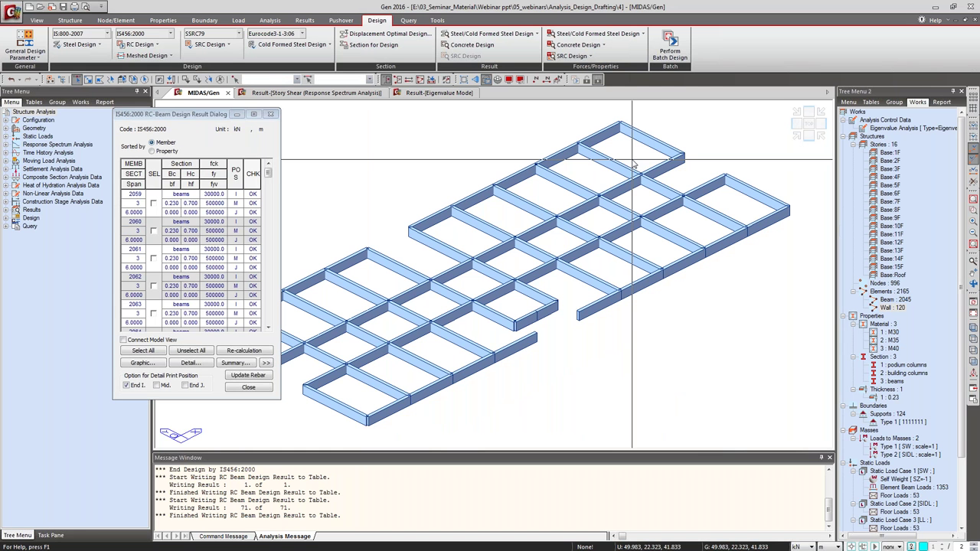
drag(209, 123, 116, 98)
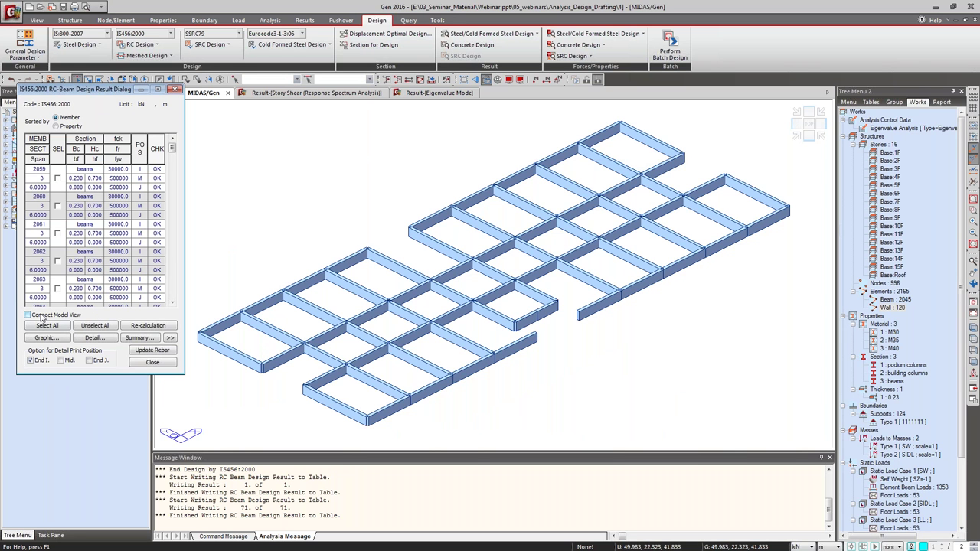
Select beam 2059 and review its graphic design report in the Preview Window.
click(57, 178)
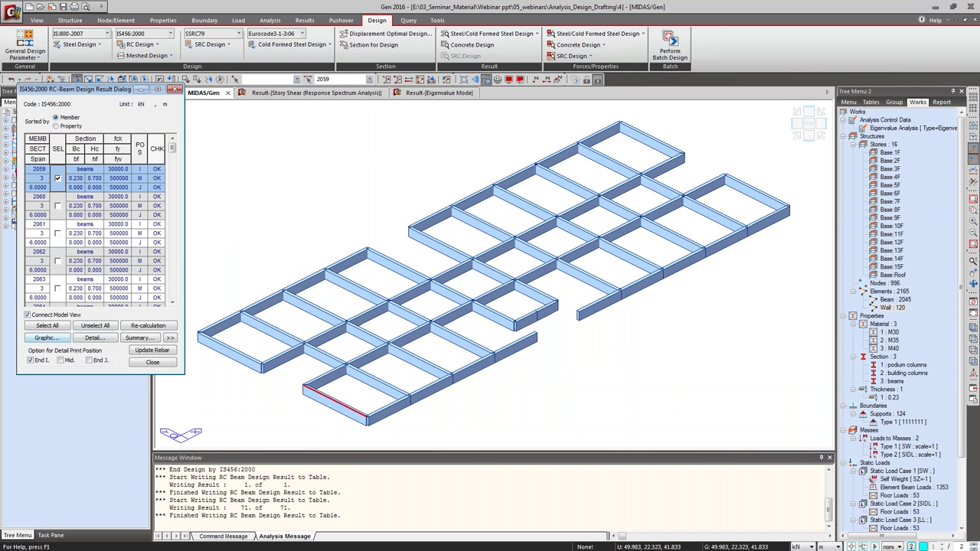
click(46, 338)
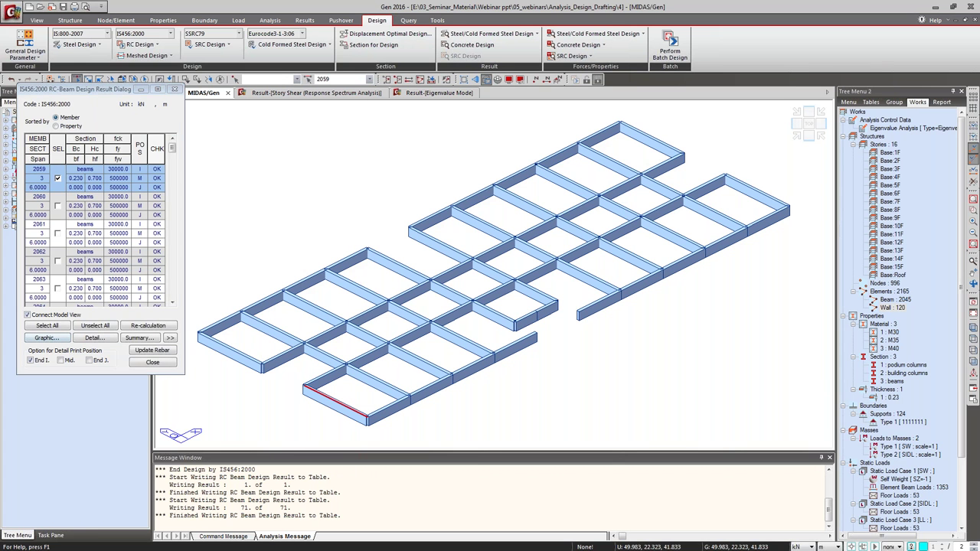
drag(210, 79, 217, 76)
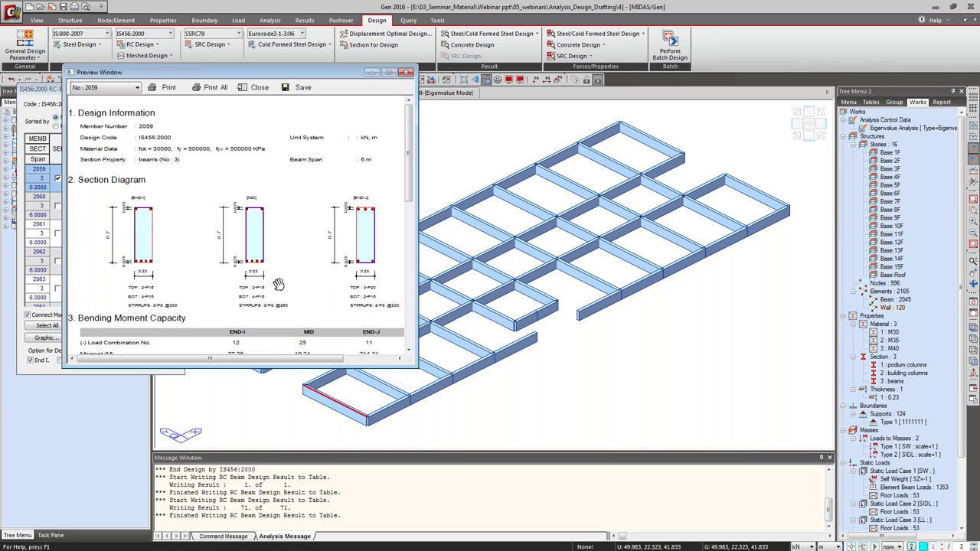
scroll(216, 287, down, 1)
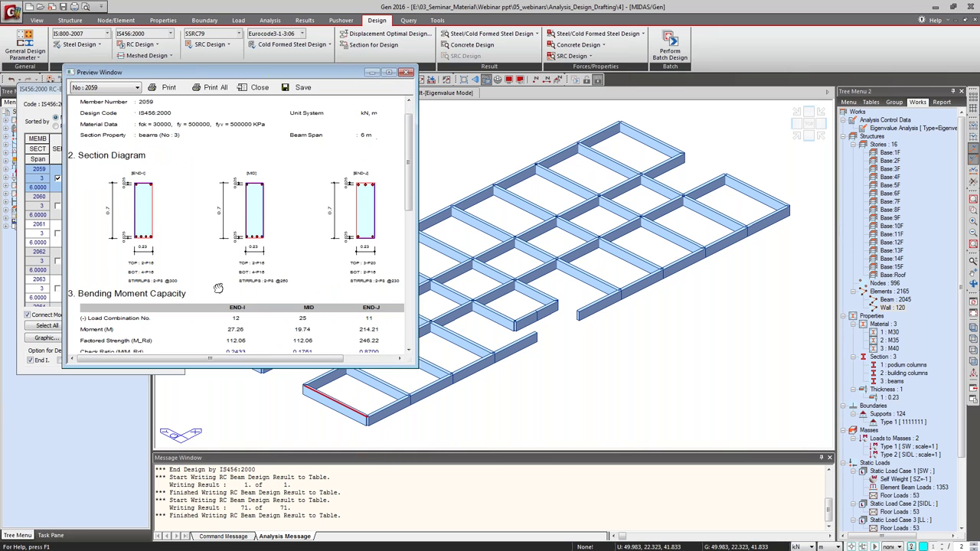
scroll(218, 288, down, 5)
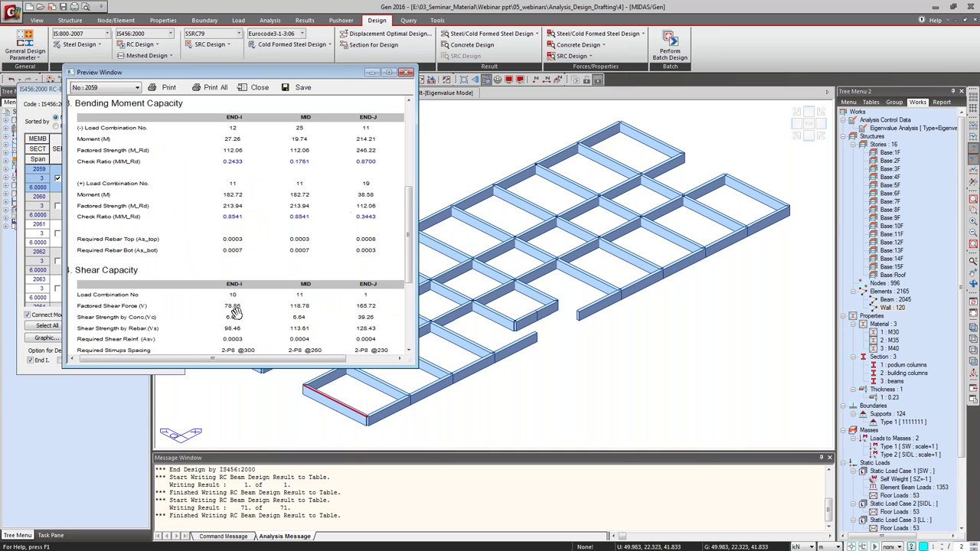
drag(236, 310, 291, 176)
scroll(291, 175, up, 8)
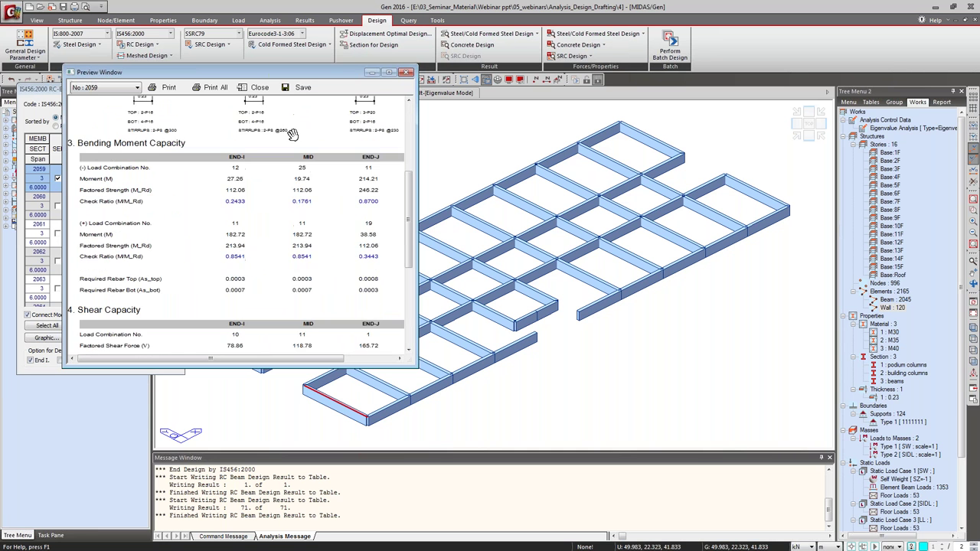
click(405, 73)
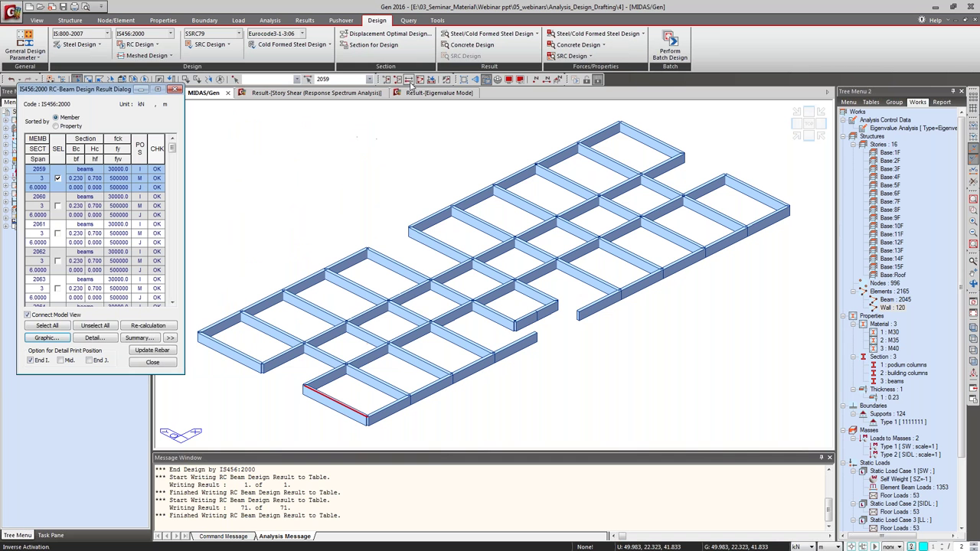
Open beam 2059's detailed text report and scroll through it.
click(96, 339)
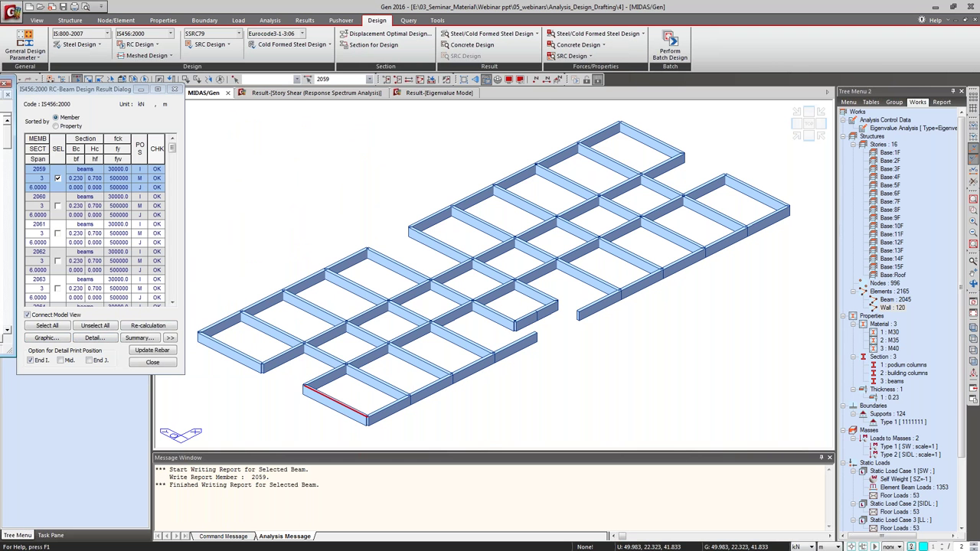
drag(377, 73, 457, 64)
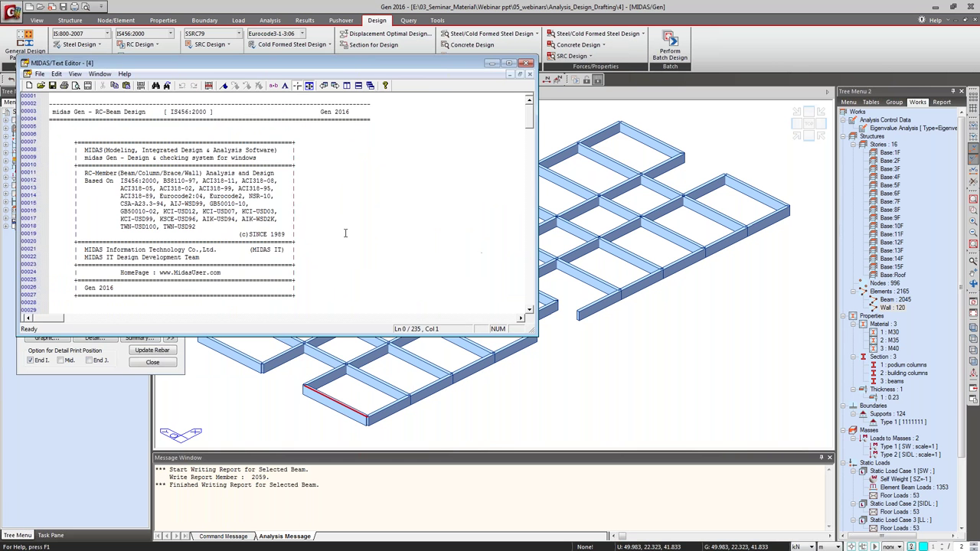
click(345, 232)
scroll(345, 233, down, 16)
scroll(345, 232, down, 9)
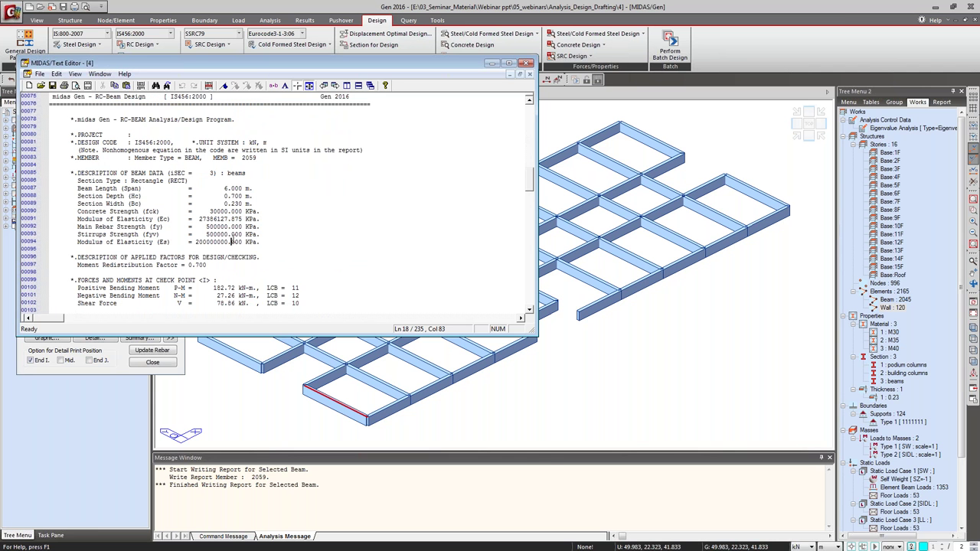
scroll(232, 242, down, 1)
scroll(232, 239, down, 7)
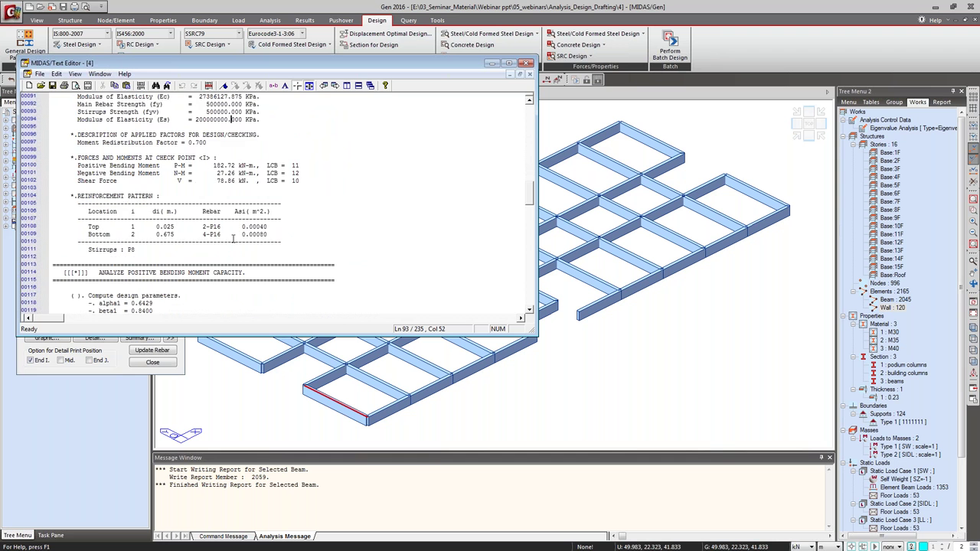
scroll(232, 240, down, 5)
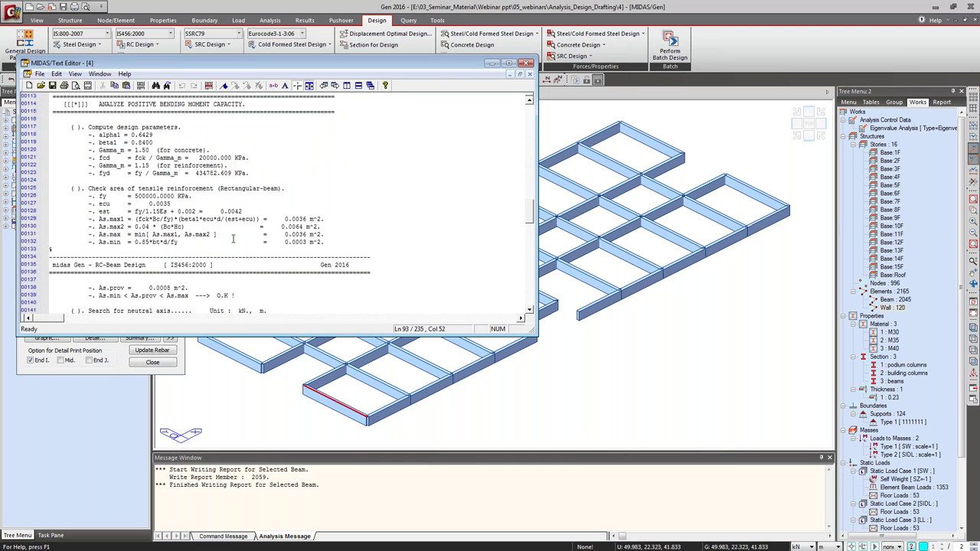
Finish reading the report and close it without saving the temporary file.
drag(133, 212, 200, 219)
click(199, 219)
scroll(306, 237, down, 3)
scroll(304, 234, down, 18)
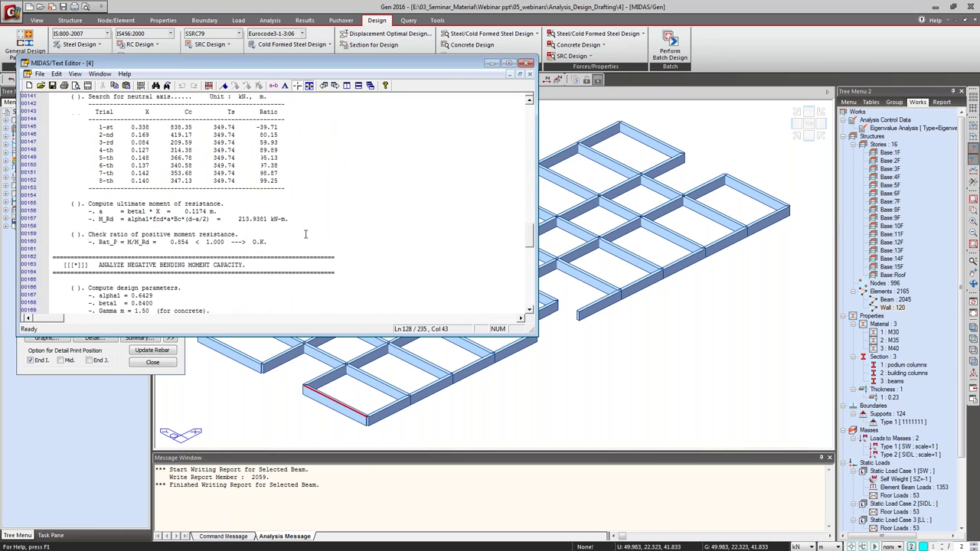
scroll(304, 232, down, 7)
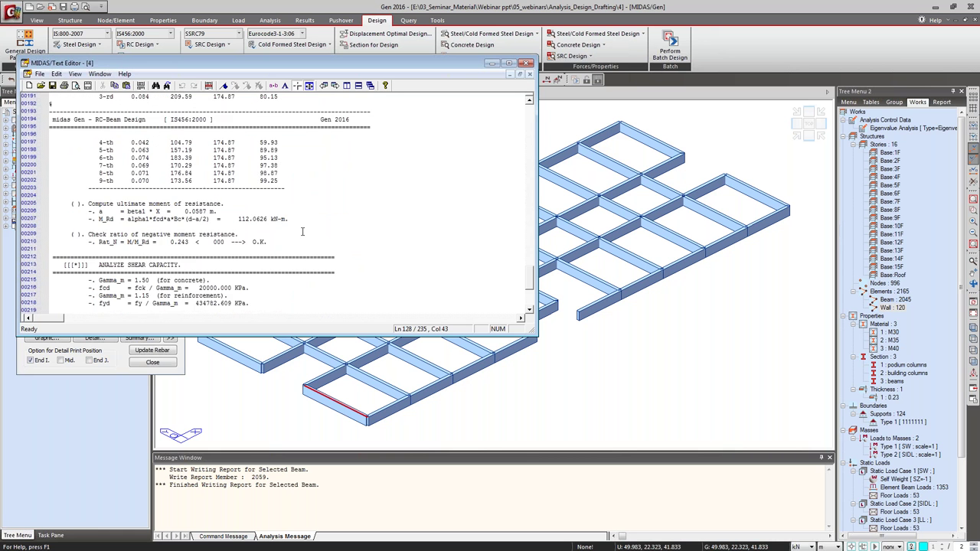
scroll(302, 231, down, 4)
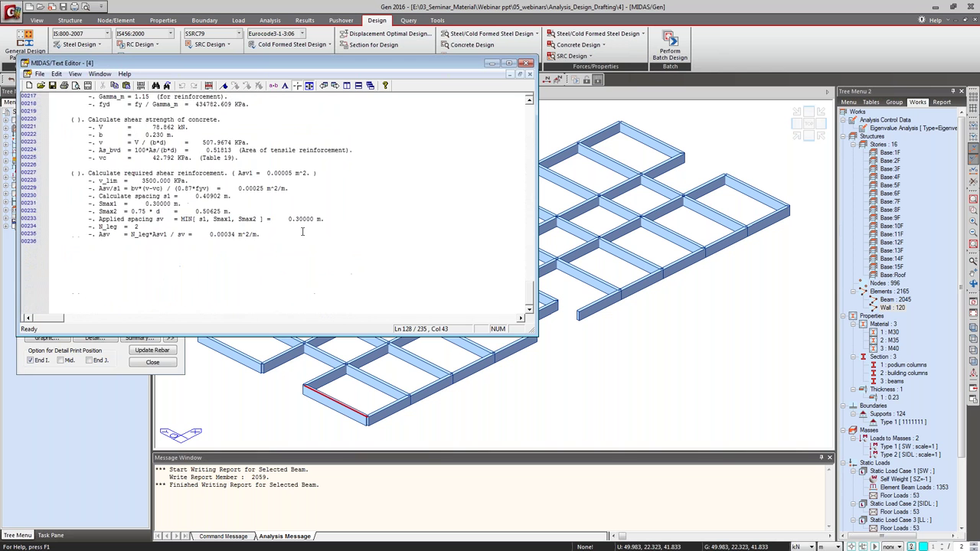
click(235, 228)
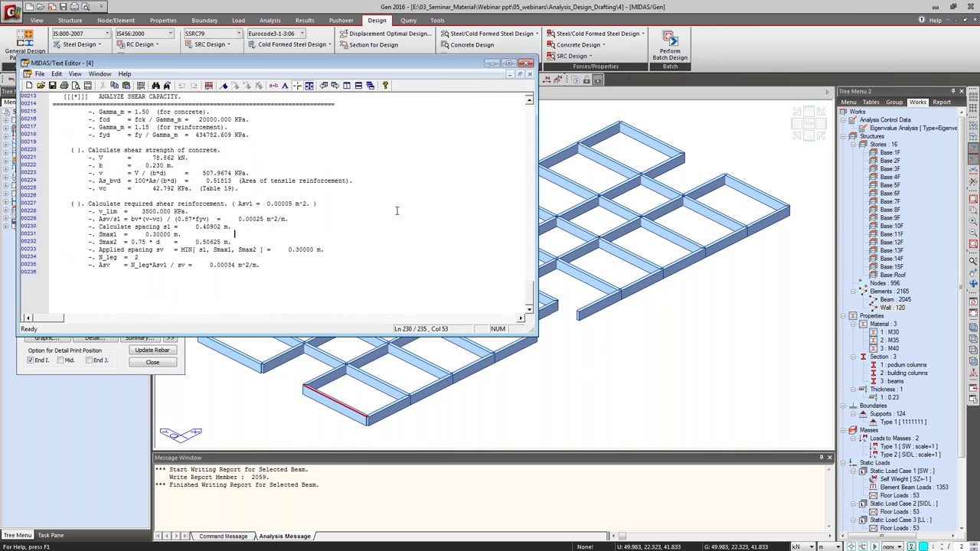
click(525, 63)
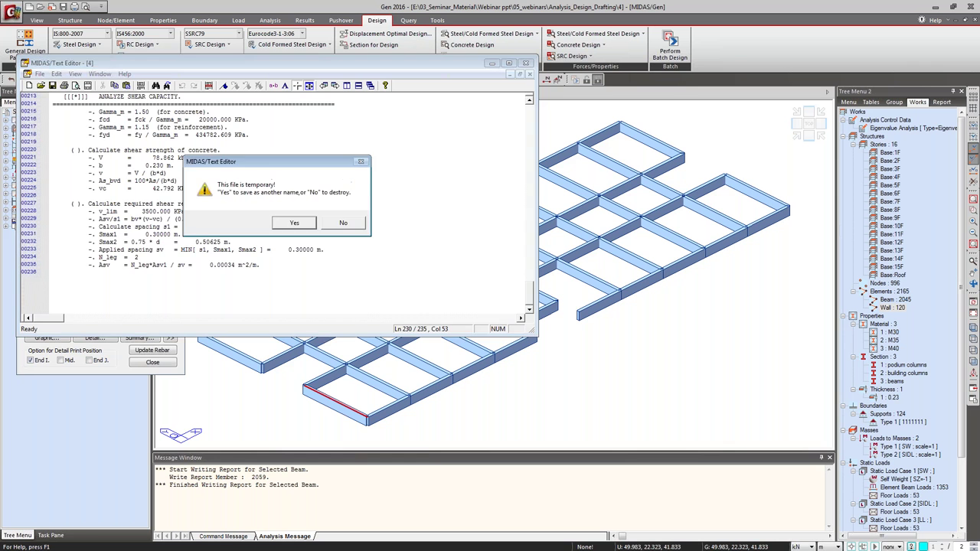
click(343, 221)
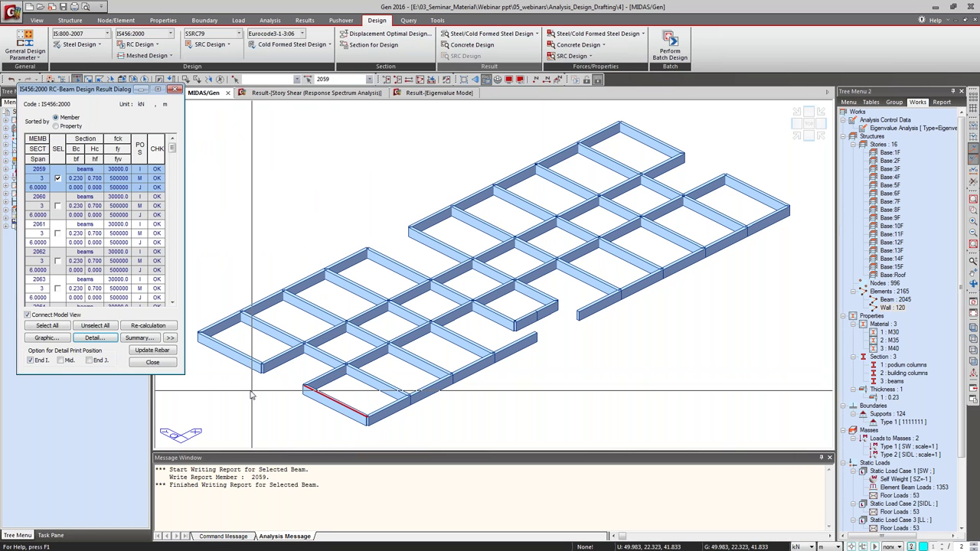
Expand the beam table to rebar and stirrup results, filter OK beams, show all, close.
click(170, 337)
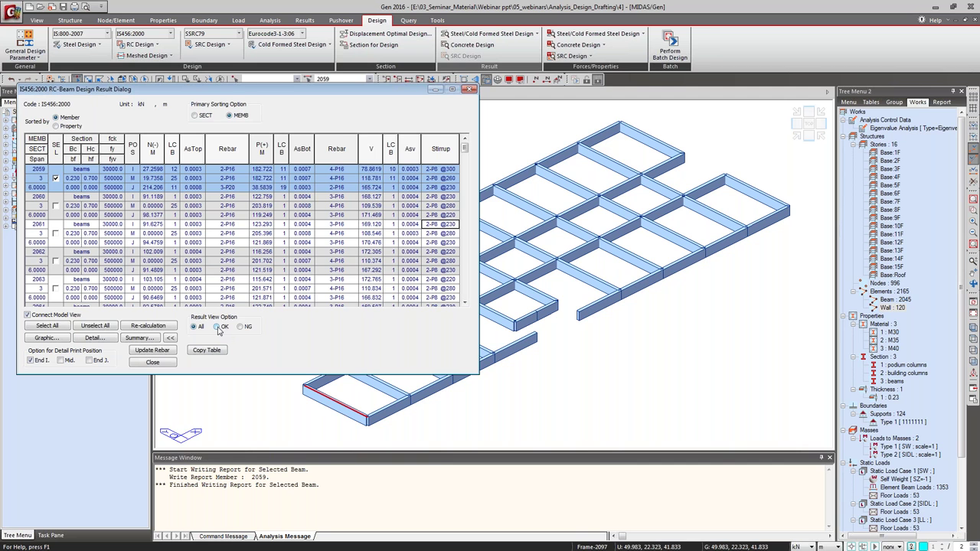
click(217, 327)
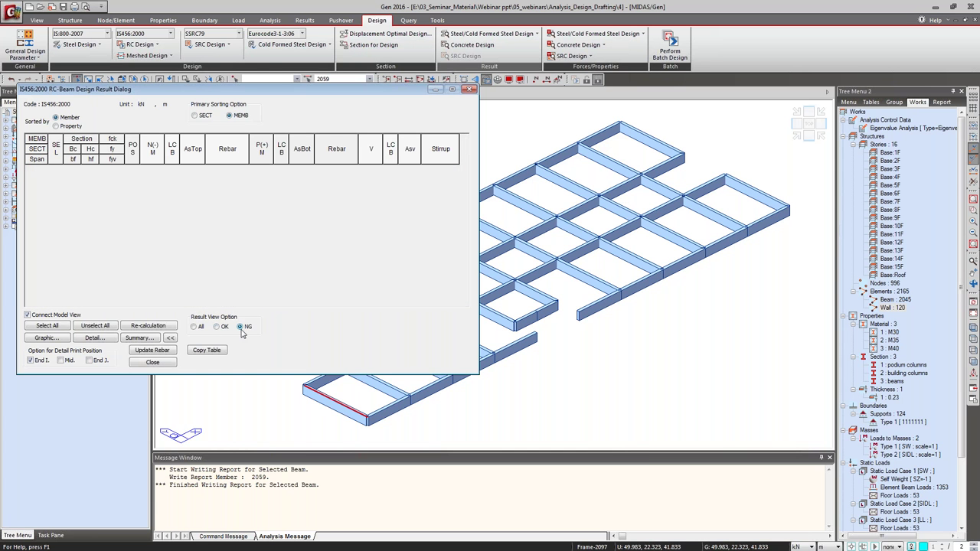
click(196, 326)
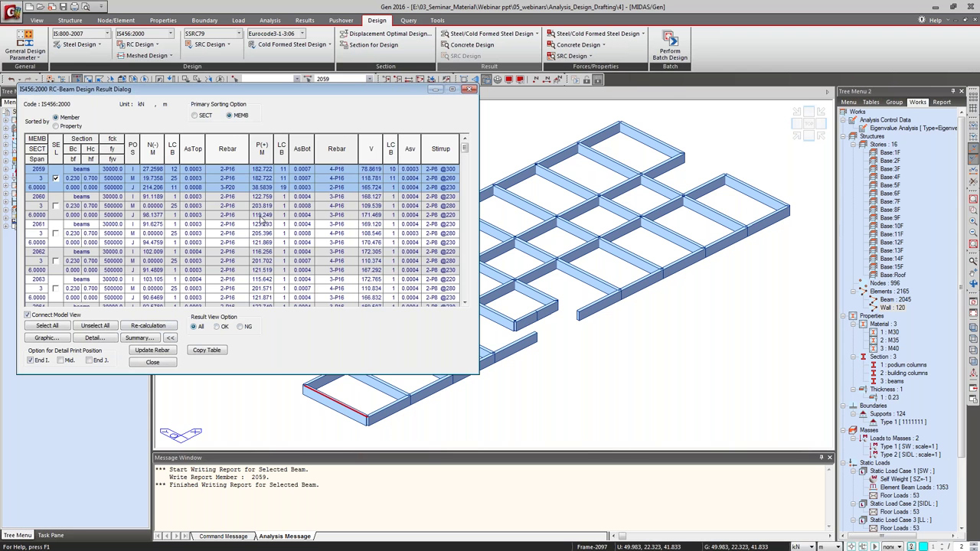
click(469, 89)
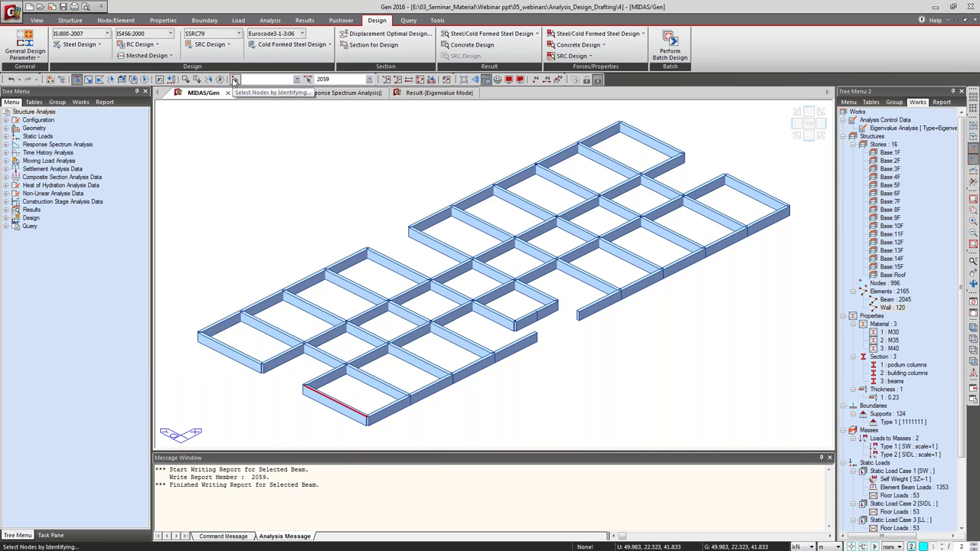
Show the full building, window-select a group of columns, and run IS456:2000 column design.
click(419, 81)
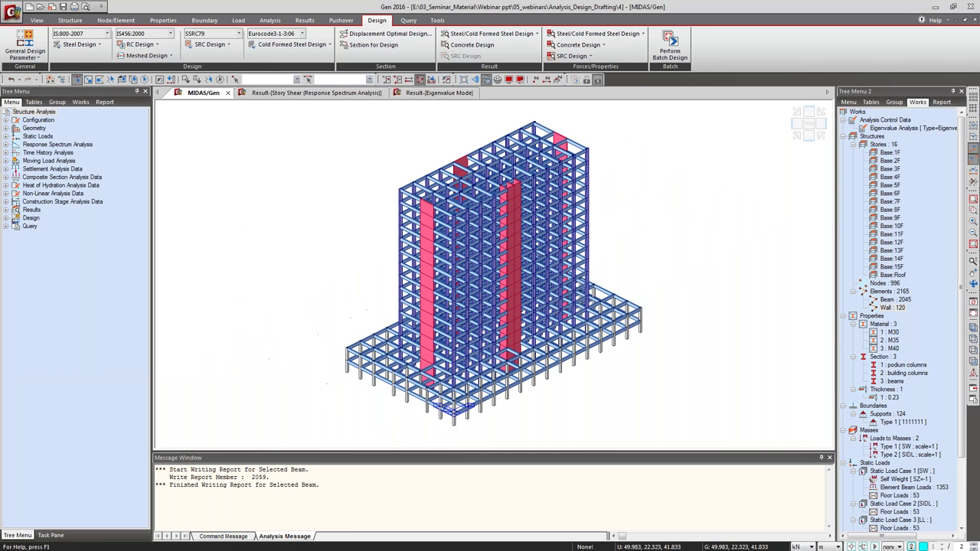
drag(390, 167, 405, 300)
click(149, 45)
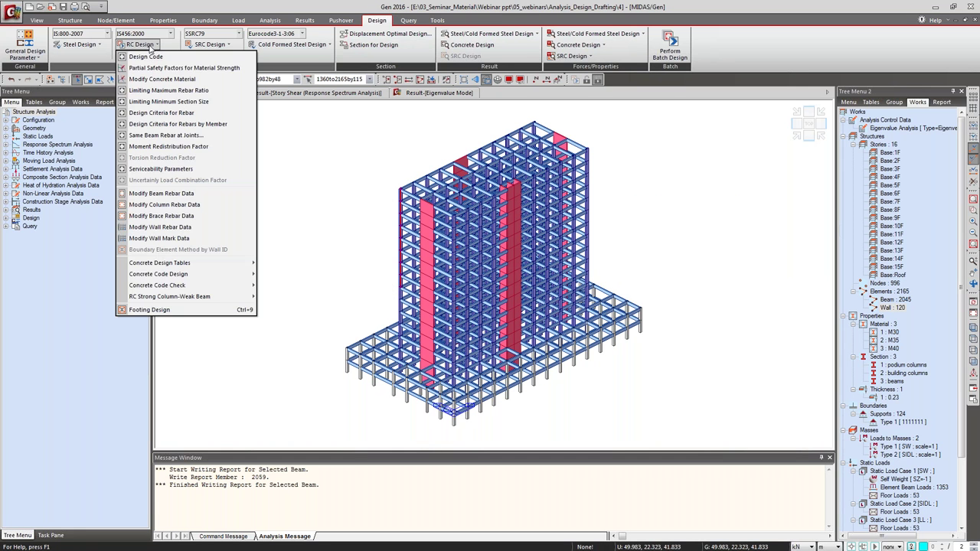
mouse_move(175, 274)
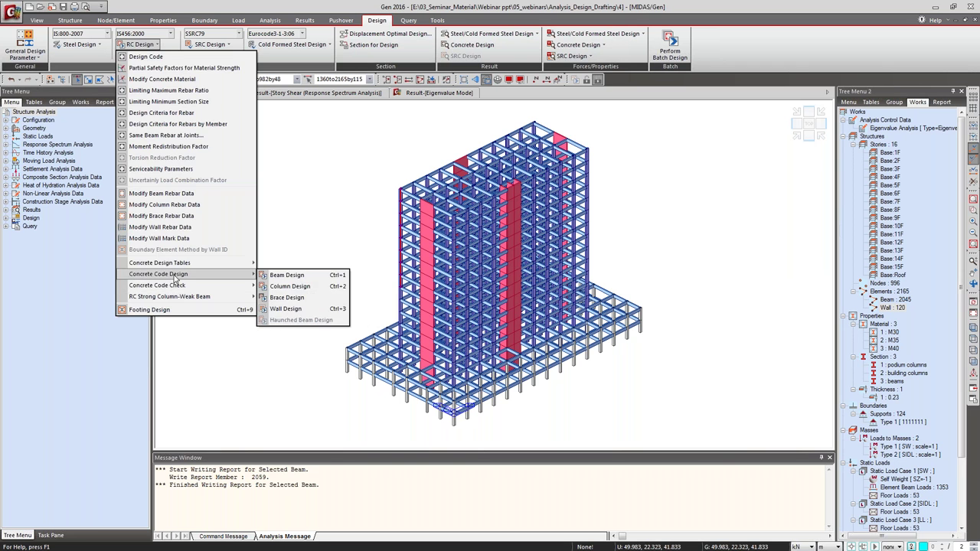
click(291, 286)
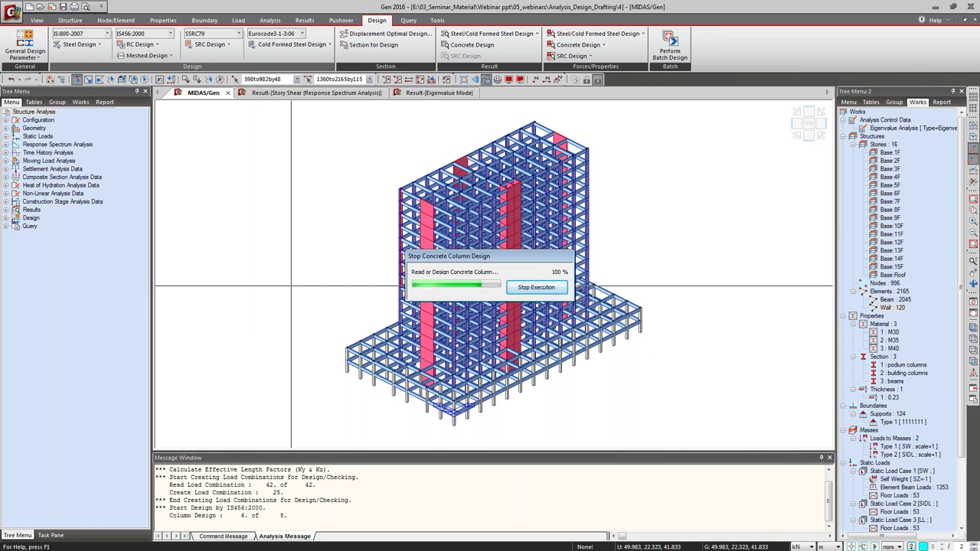
drag(102, 15, 282, 92)
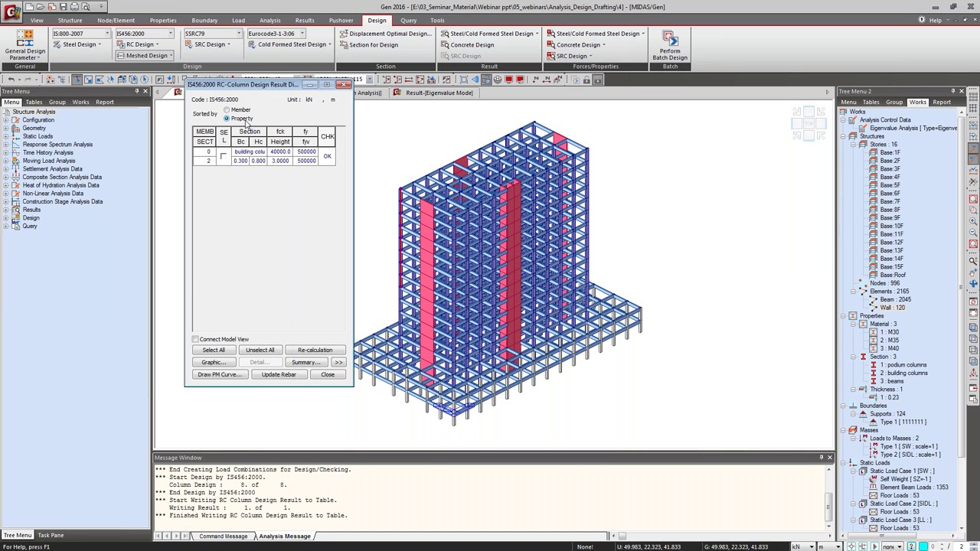
click(344, 84)
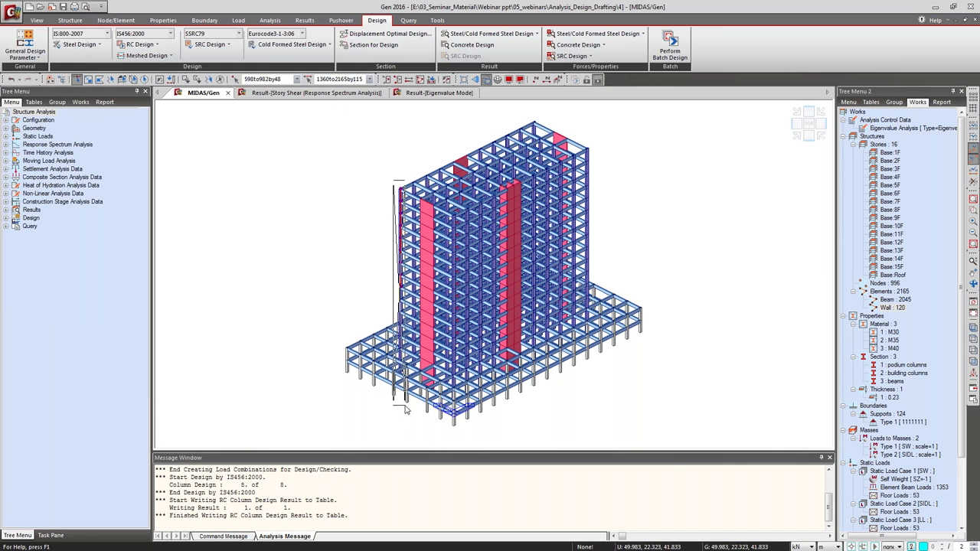
click(150, 46)
Rerun IS456:2000 column design covering the podium and building columns.
mouse_move(187, 276)
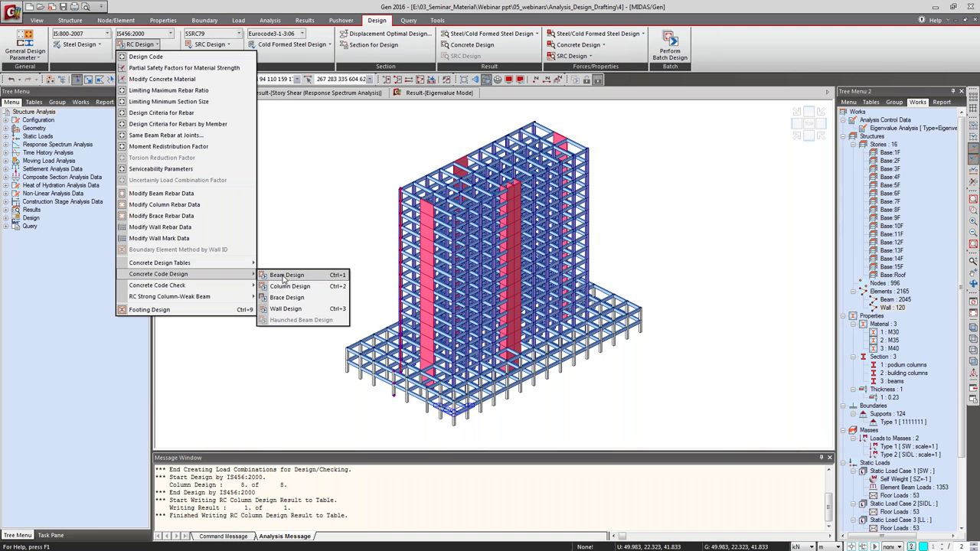
click(290, 286)
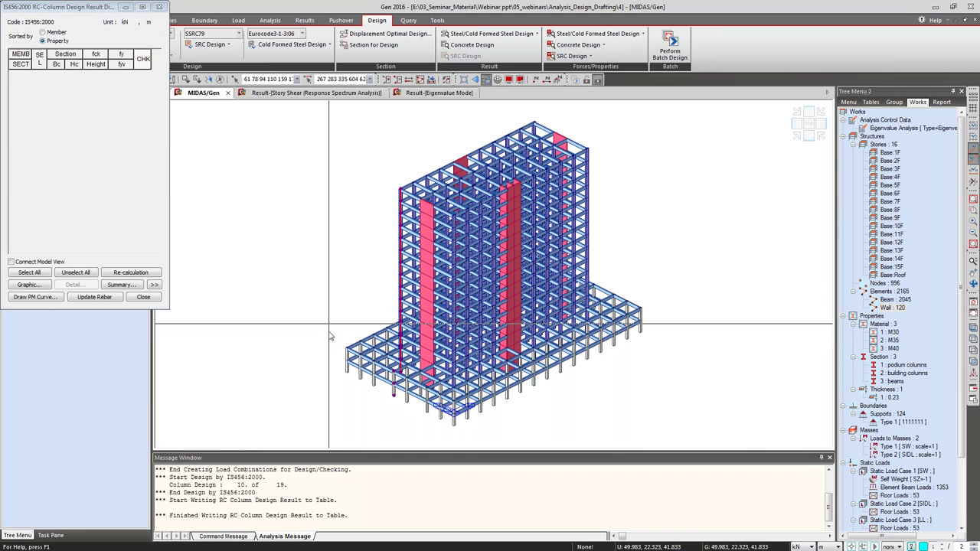
key(Escape)
click(139, 44)
mouse_move(186, 275)
click(284, 285)
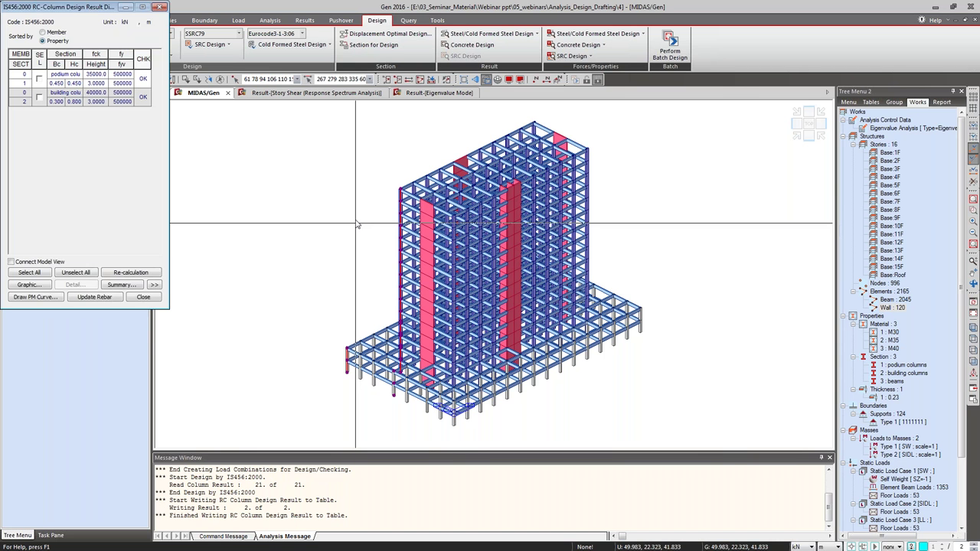
drag(95, 7, 403, 92)
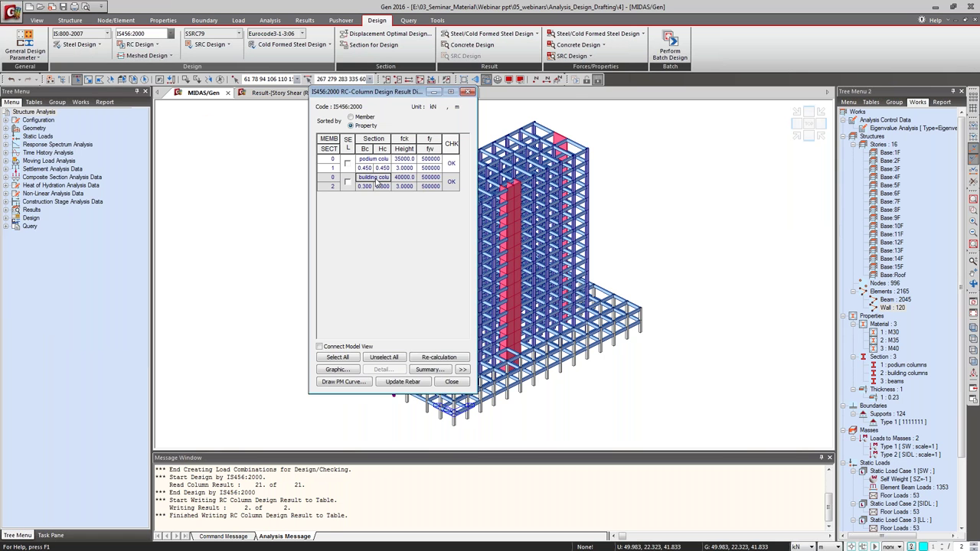
Sort column results by member and display only the selected columns.
click(384, 160)
click(351, 116)
drag(365, 92, 218, 101)
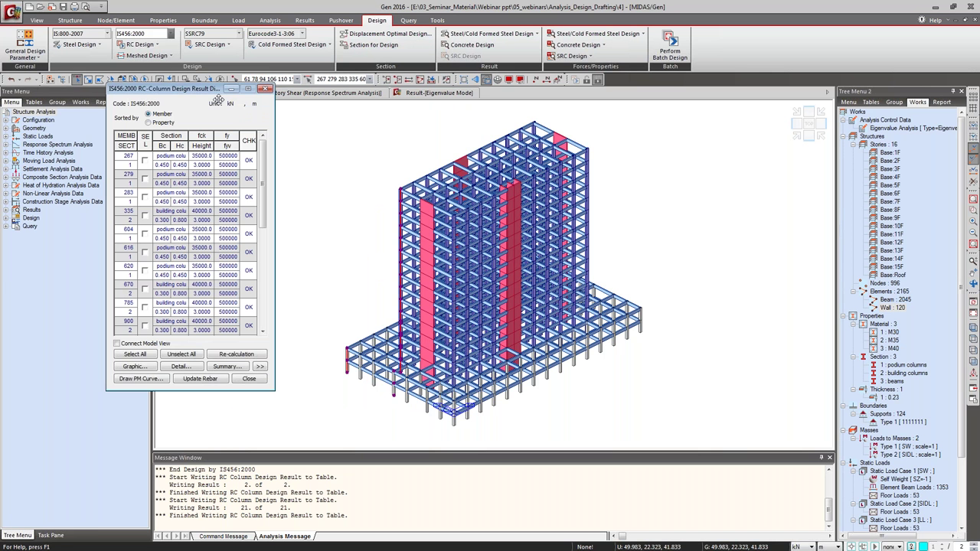
click(387, 80)
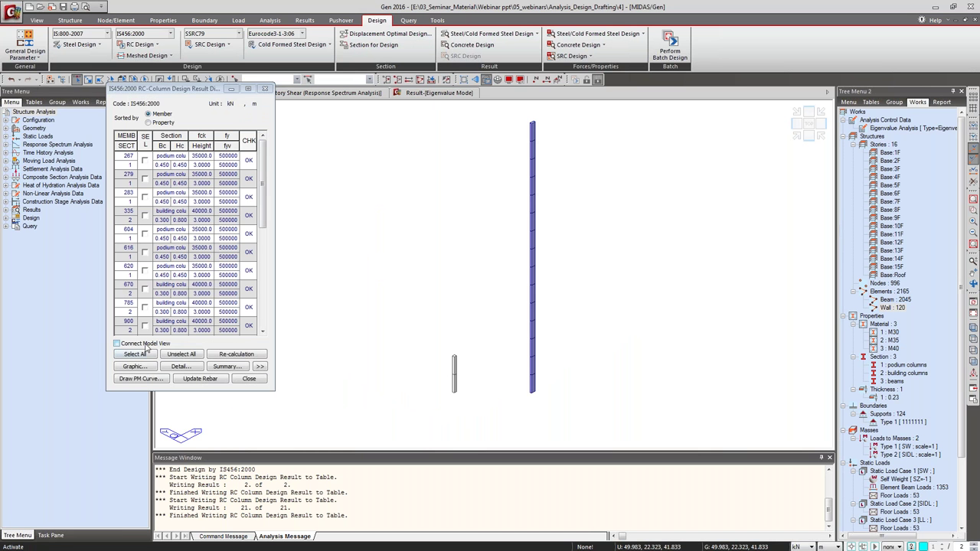
Open column 267's graphic design report and pan through its headings, shear checks and diagram.
click(144, 160)
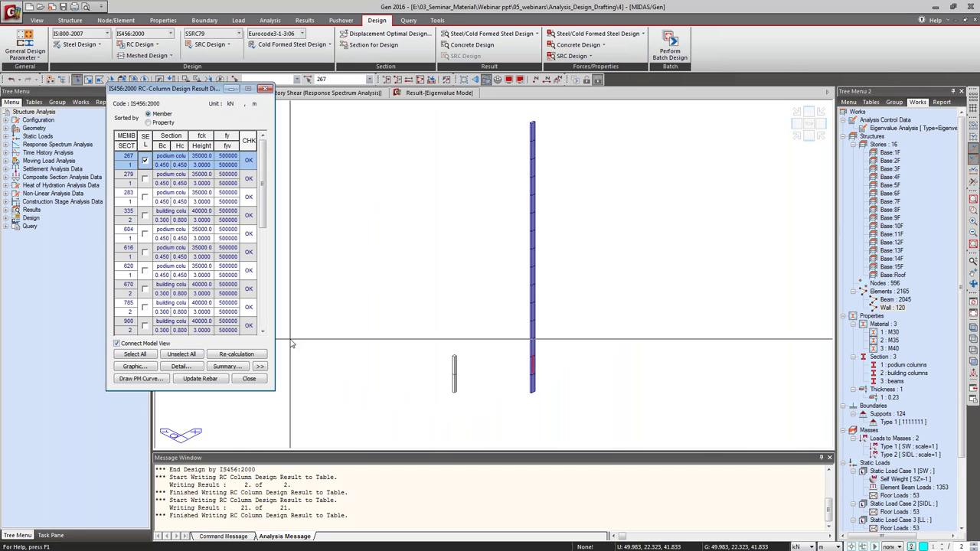
click(149, 370)
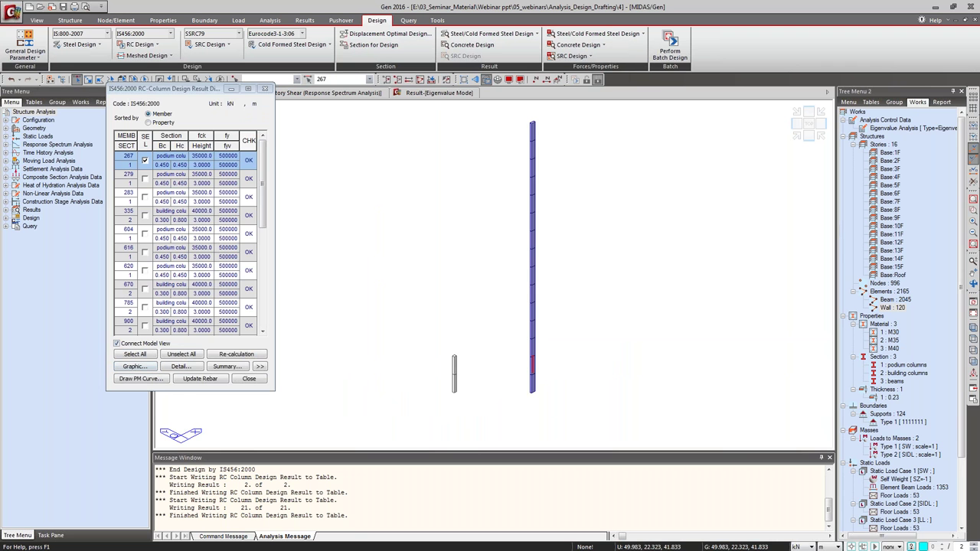
drag(398, 120, 491, 95)
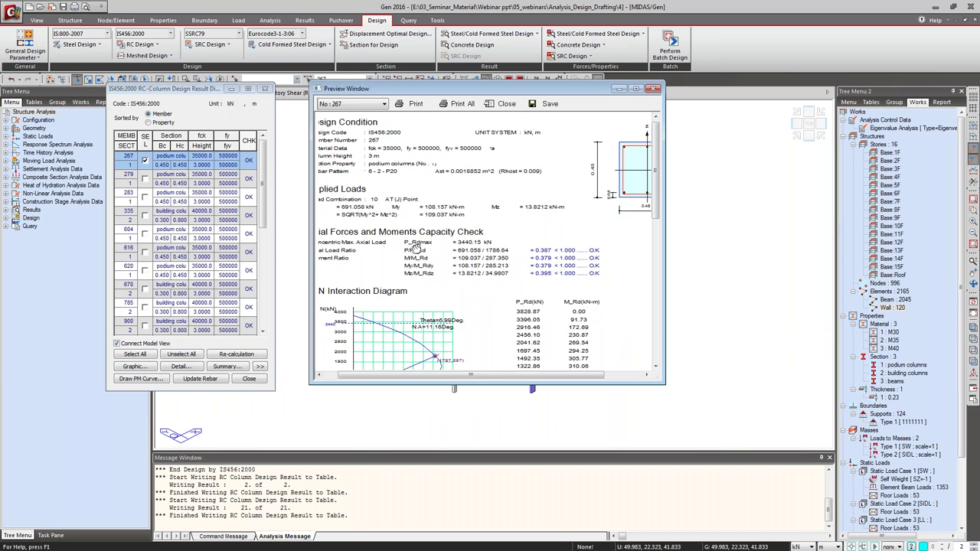
drag(414, 248, 431, 249)
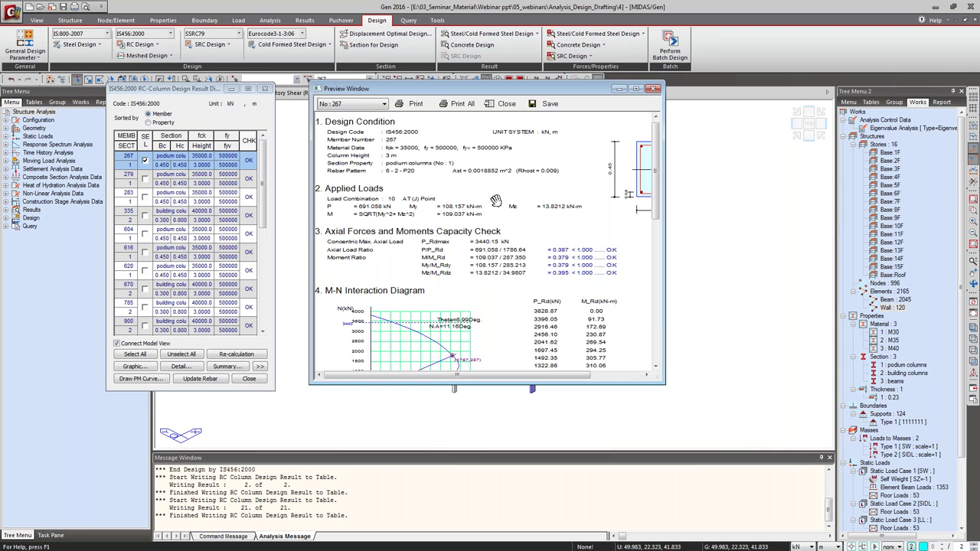
drag(554, 251, 489, 245)
drag(339, 290, 497, 181)
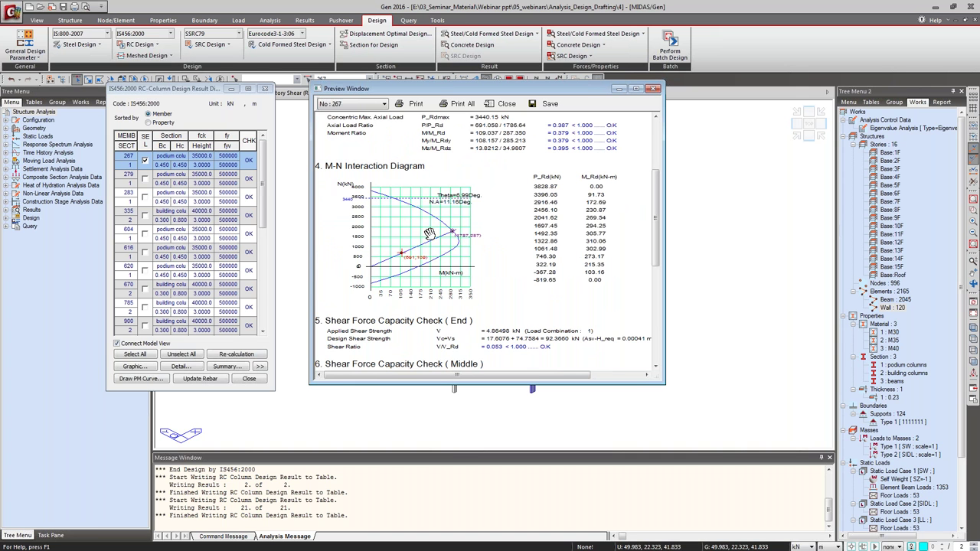
drag(498, 314, 511, 256)
scroll(511, 257, down, 1)
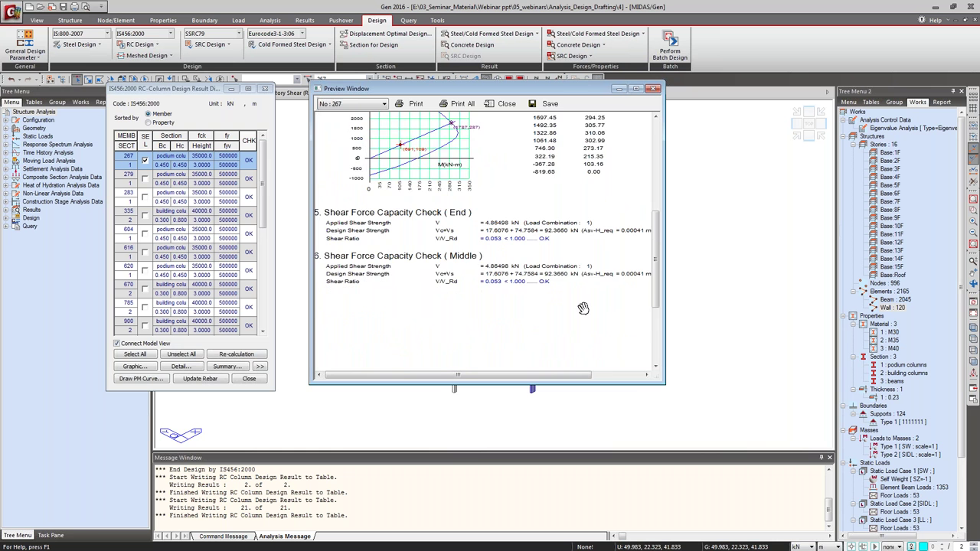
drag(468, 193, 468, 289)
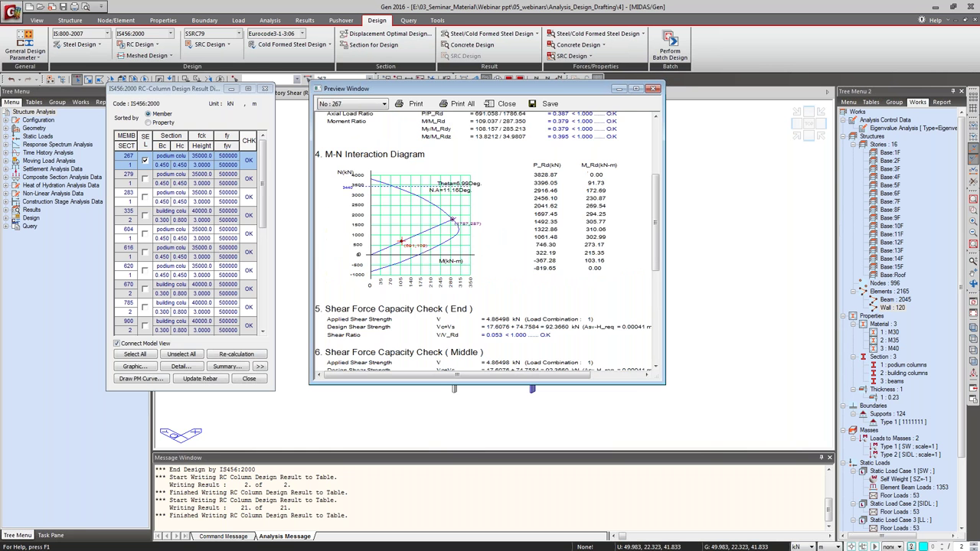
scroll(484, 229, up, 4)
click(652, 89)
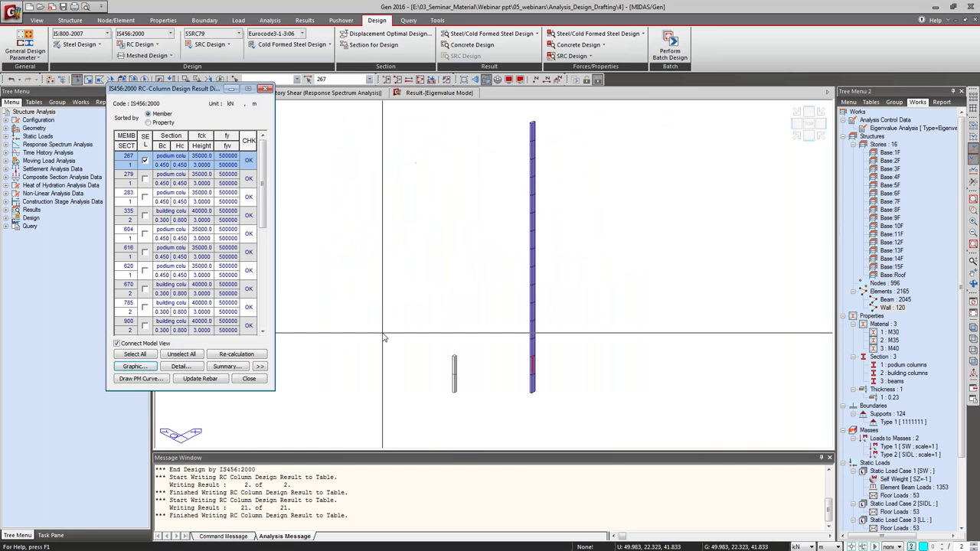
Expand the column results table, then read column 267's text report and close without saving.
click(261, 367)
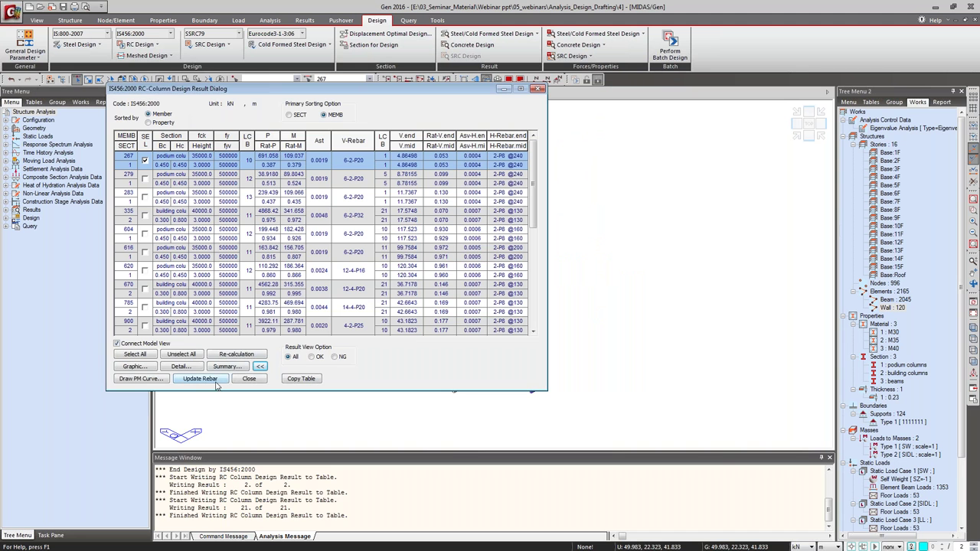
click(175, 369)
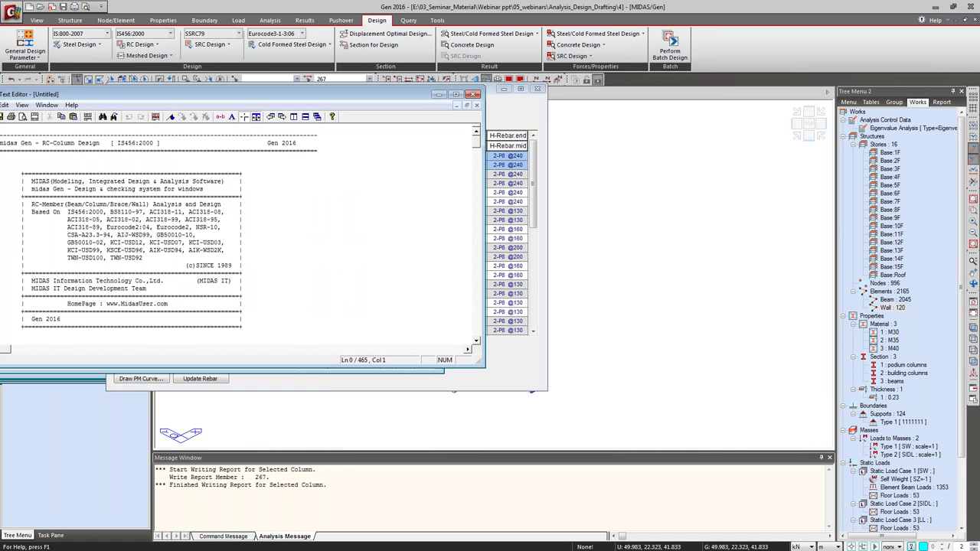
scroll(492, 203, down, 20)
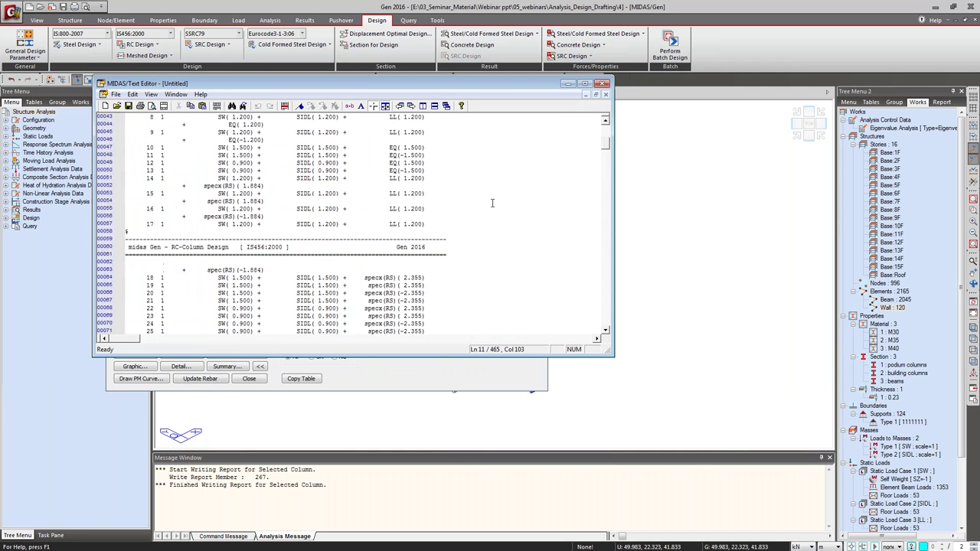
scroll(476, 203, down, 19)
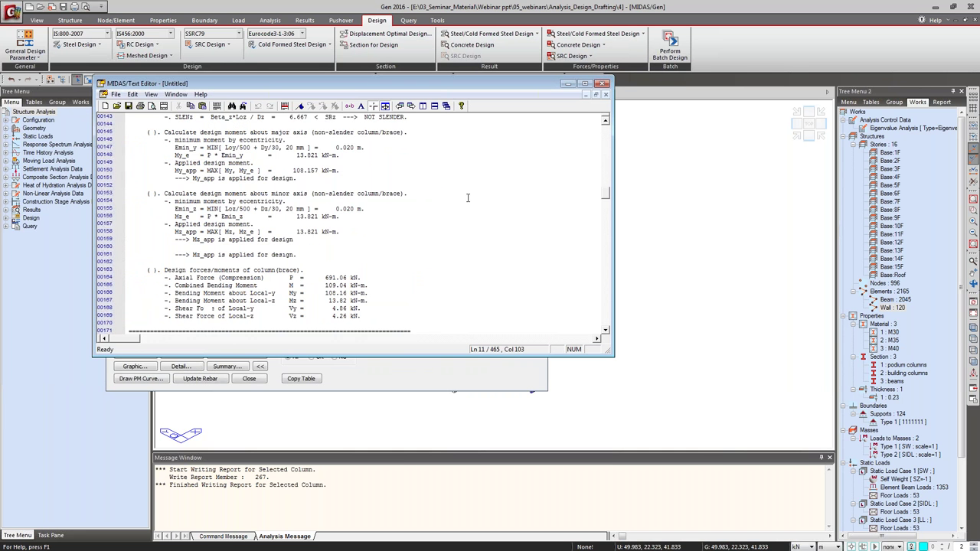
scroll(467, 198, down, 5)
key(alt+F4)
click(419, 242)
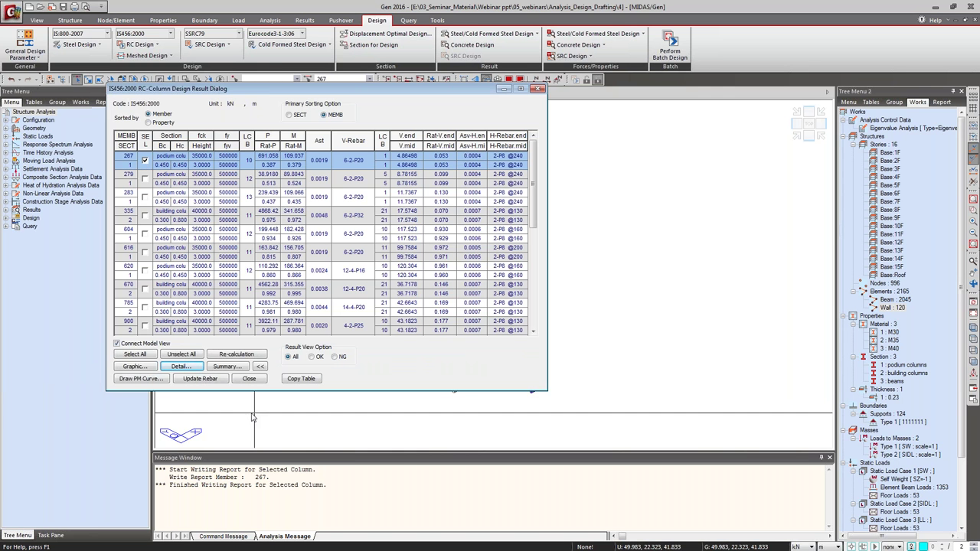
Store the designed podium column rebar in the model as rebar data 1-1.
click(196, 380)
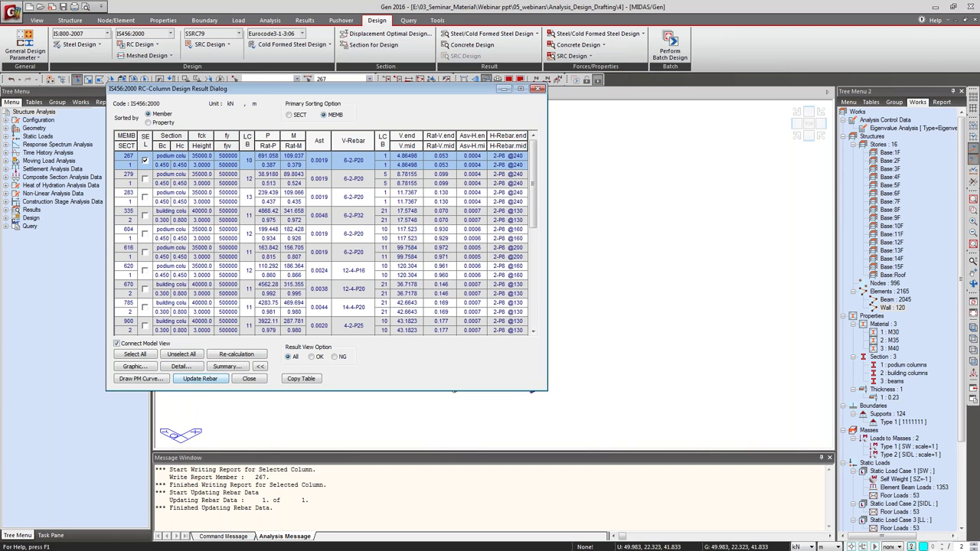
drag(964, 338, 963, 389)
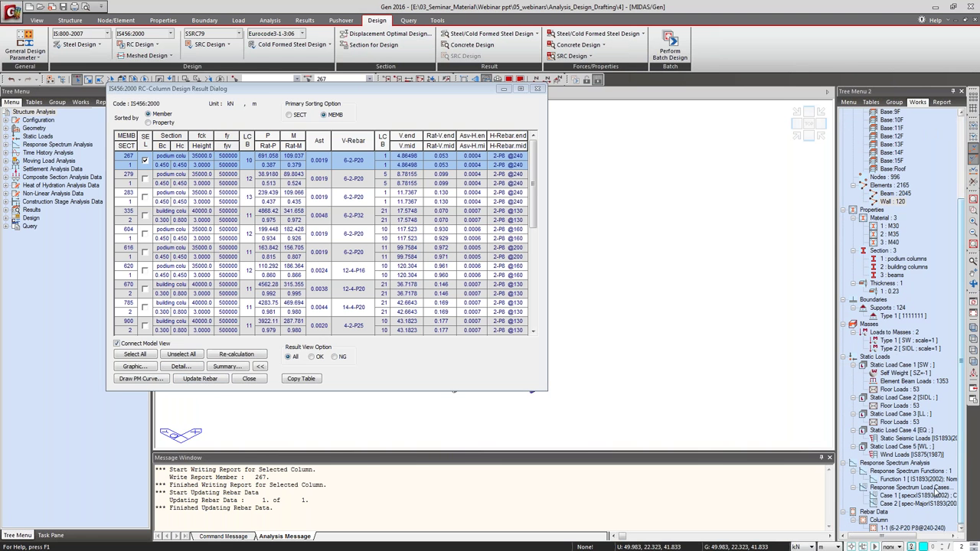
click(900, 529)
right_click(900, 529)
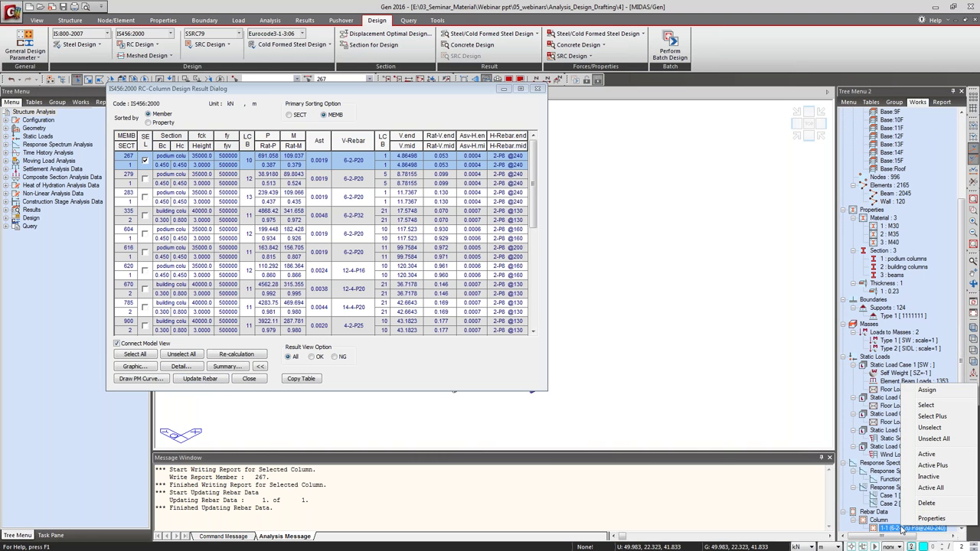
click(923, 520)
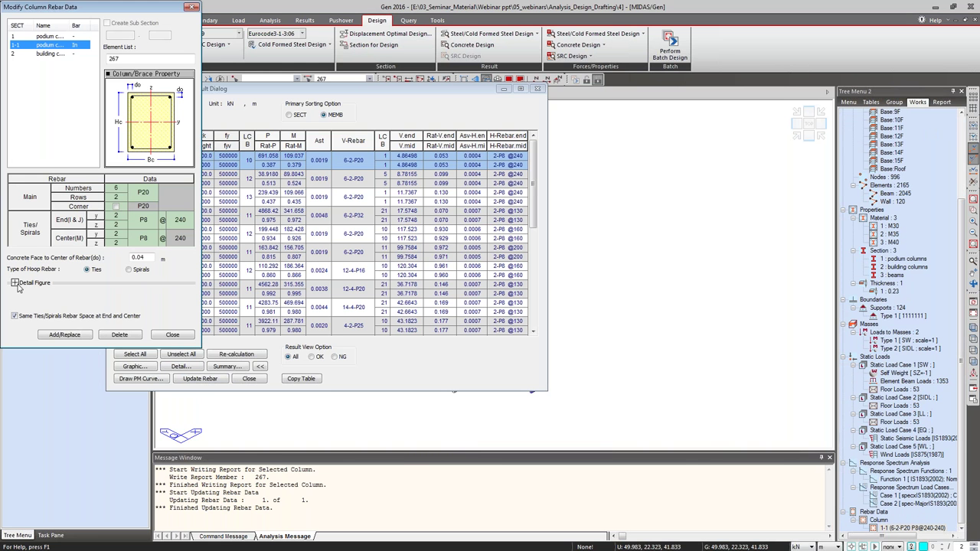
Change column rebar 1-1 to 10 bars of P16 and close the design results.
click(14, 282)
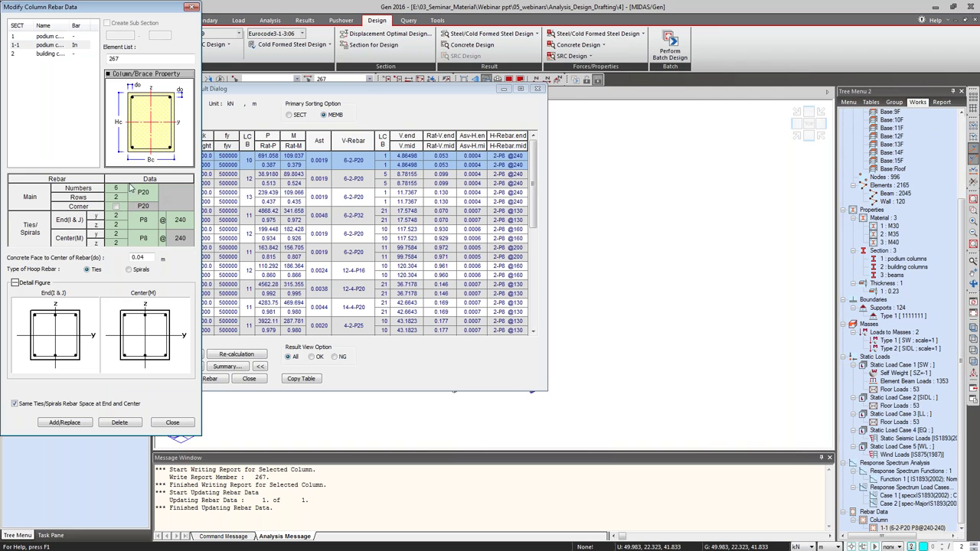
click(129, 190)
click(153, 193)
click(142, 242)
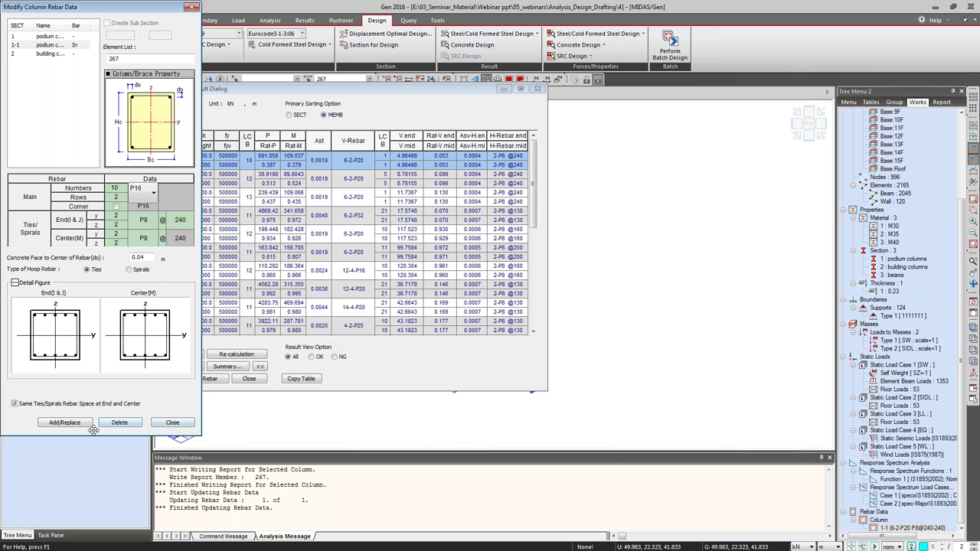
click(64, 421)
click(172, 422)
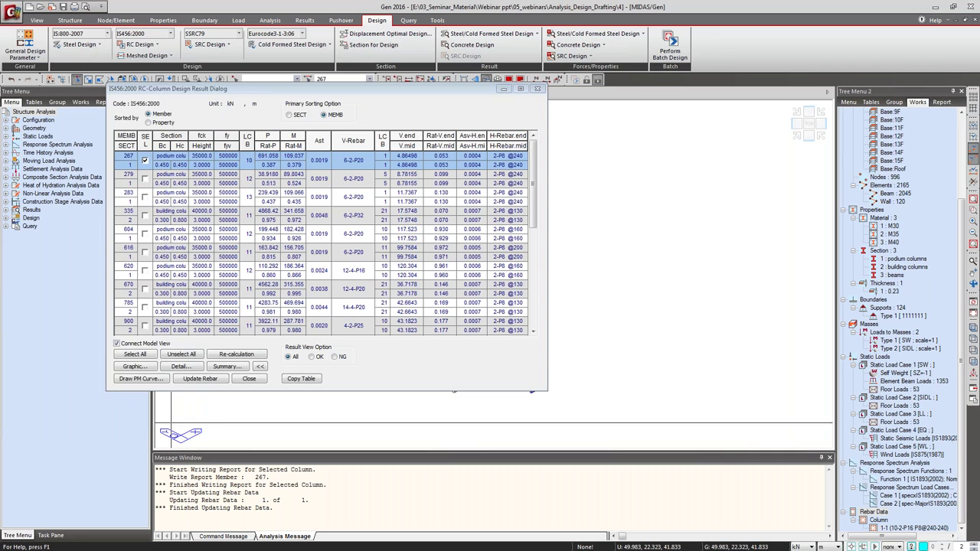
click(257, 380)
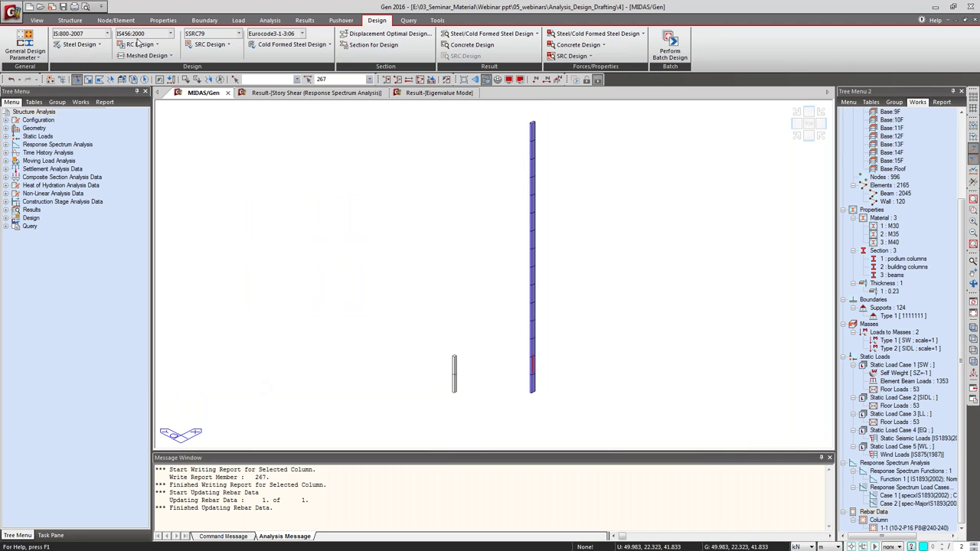
Run the IS456 Concrete Code Check > Column Checking on the podium column.
click(144, 44)
mouse_move(169, 287)
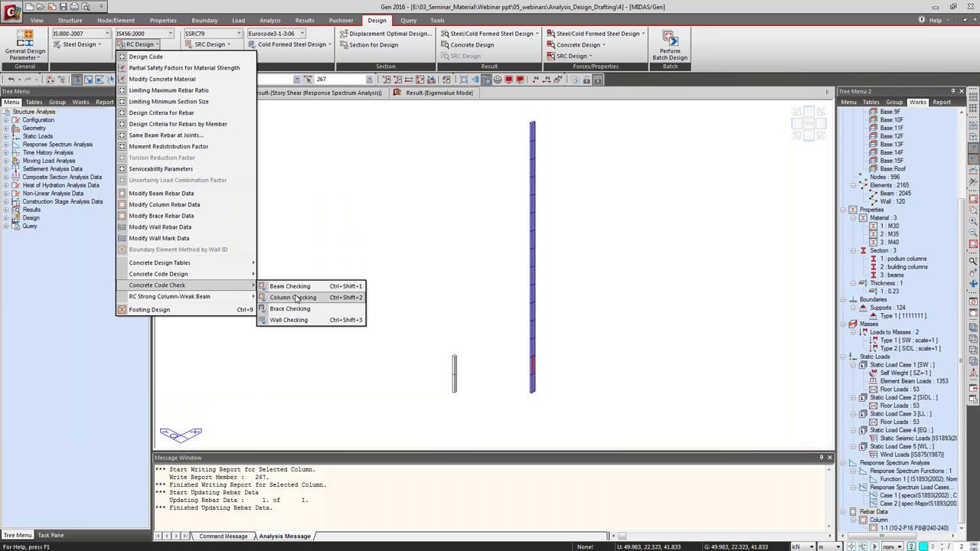
click(294, 297)
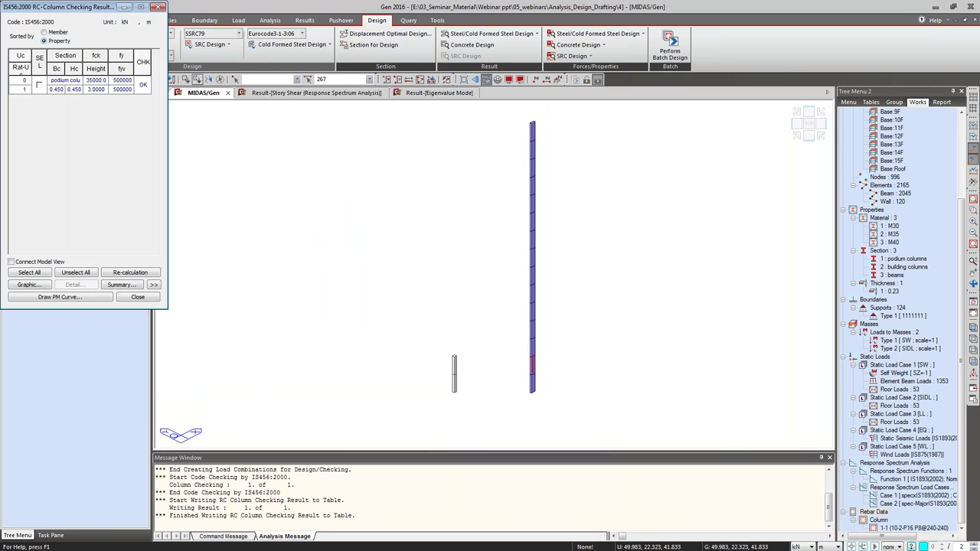
Review the column's graphic check report showing OK, then close it and the checking results.
click(40, 85)
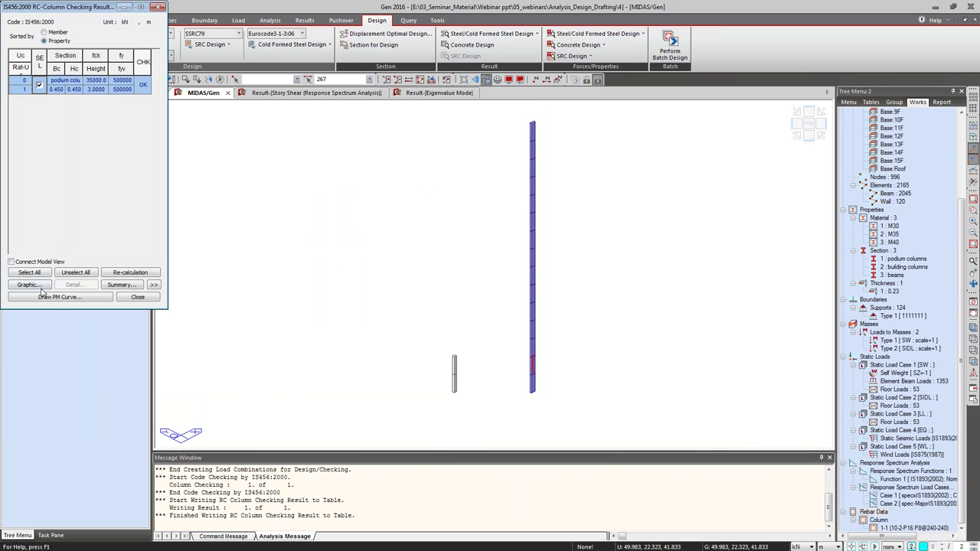
click(39, 284)
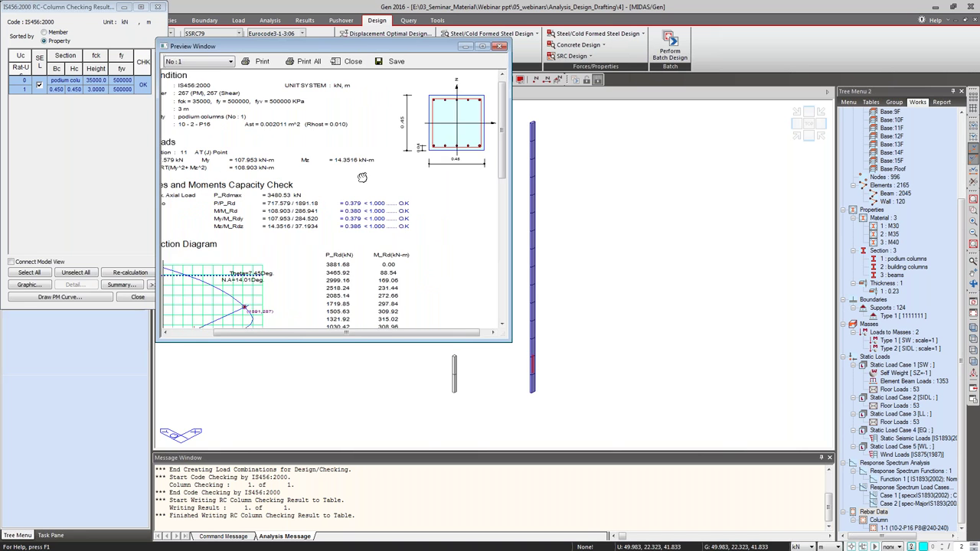
drag(362, 177, 351, 185)
drag(259, 173, 306, 173)
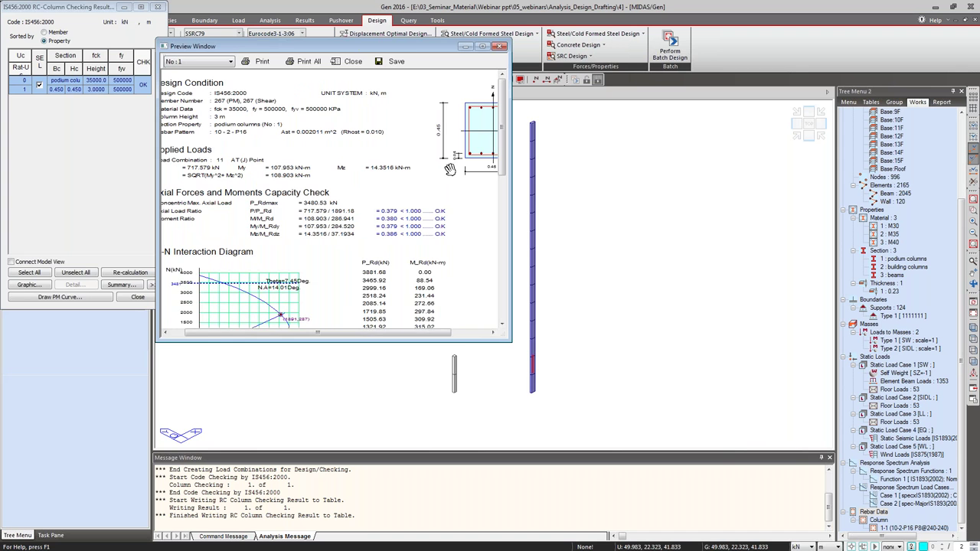
click(500, 47)
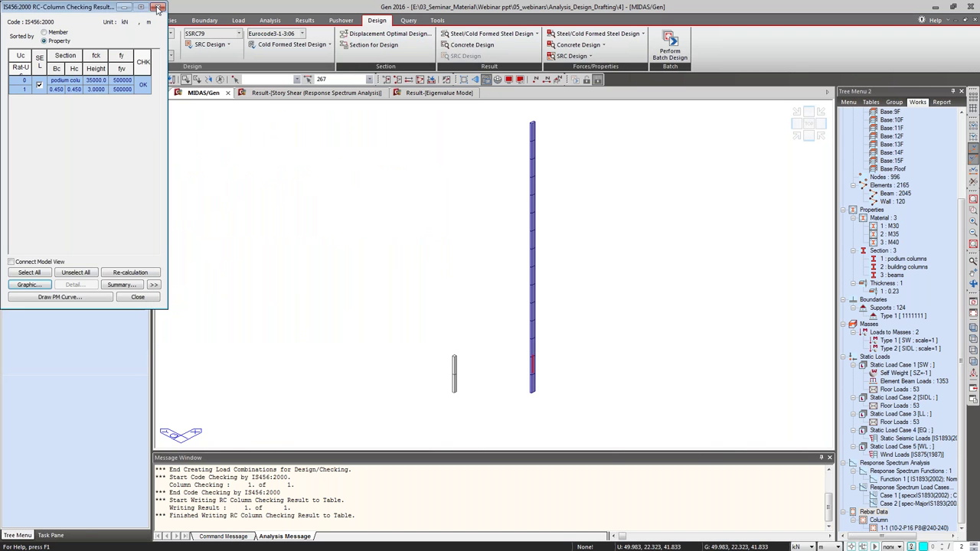
click(157, 6)
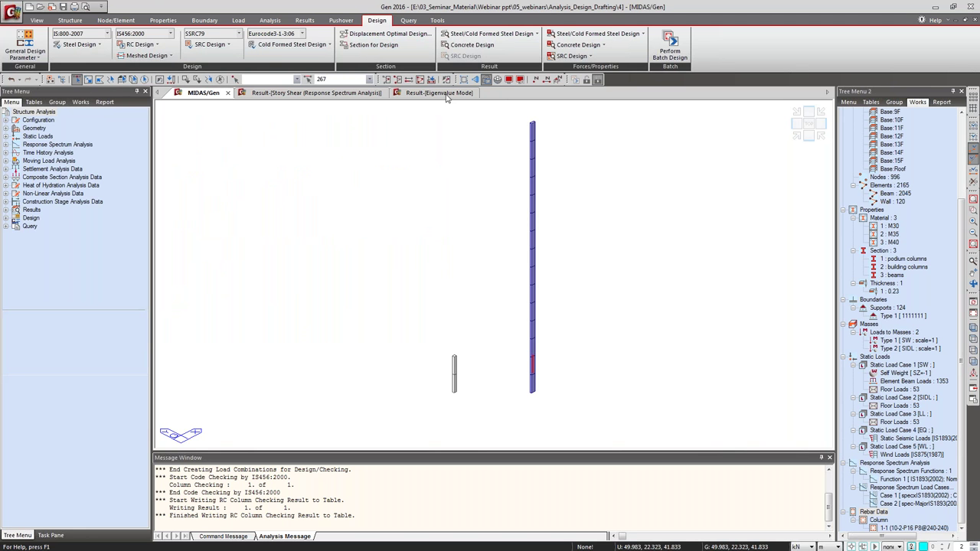
Display the full building model and run the IS456 concrete Wall Design.
click(420, 79)
click(151, 44)
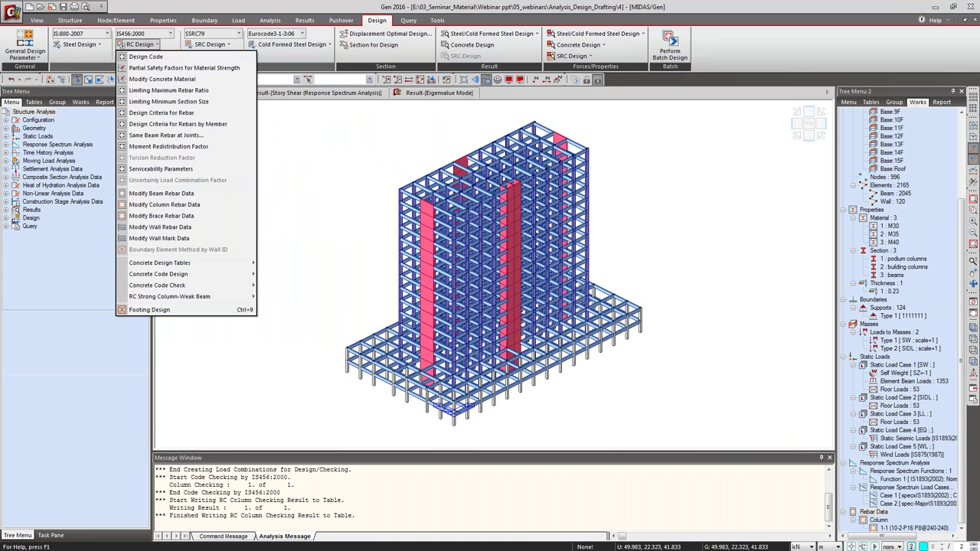
mouse_move(190, 274)
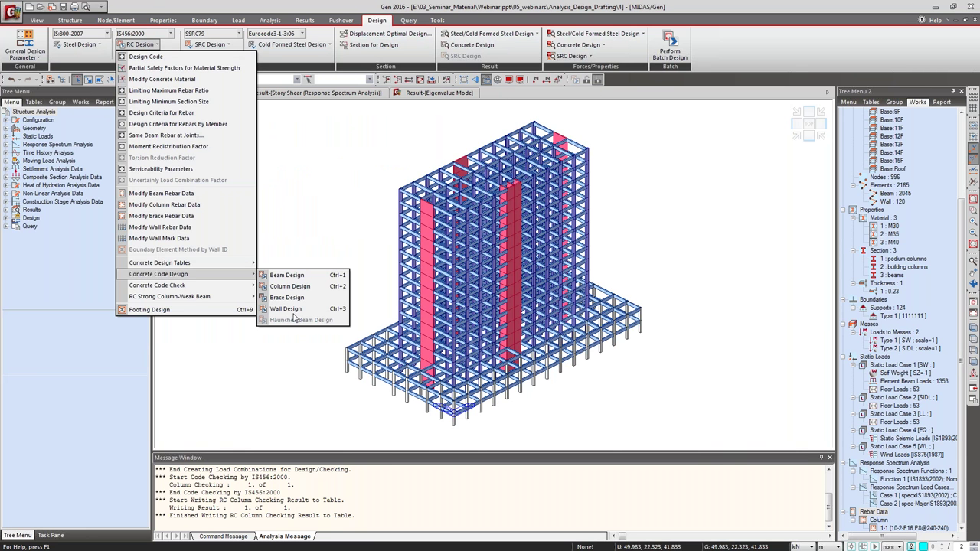
click(295, 309)
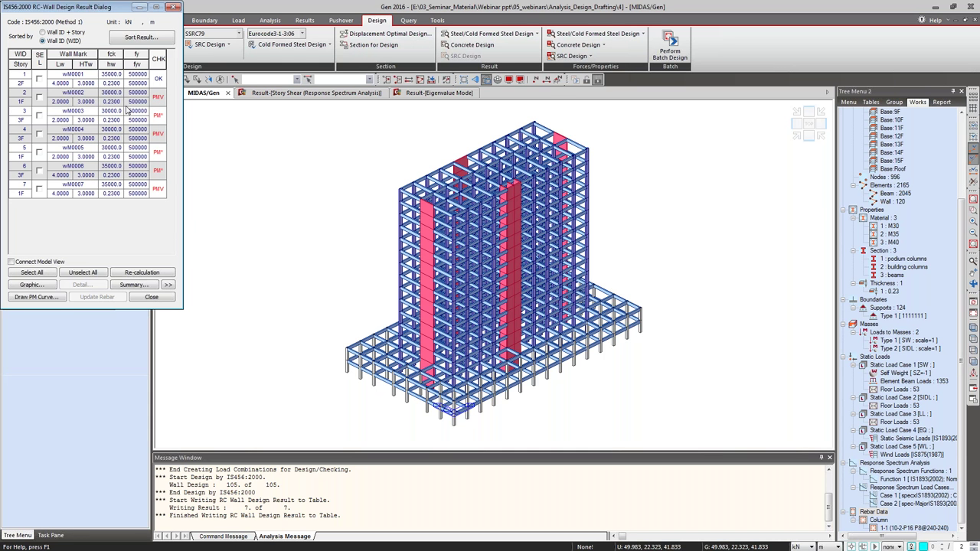
Open the graphic design report for wall wM0002 and position it mid-screen.
click(39, 98)
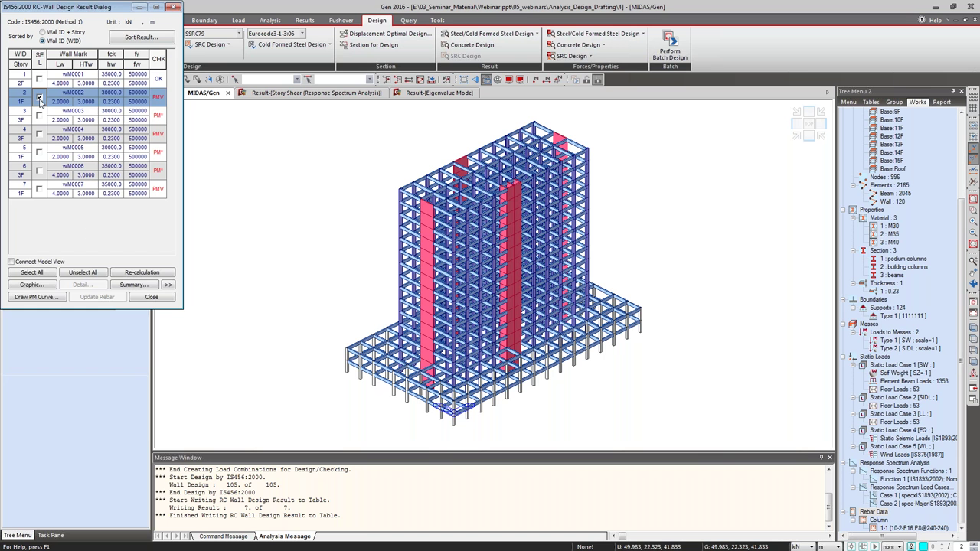
click(44, 286)
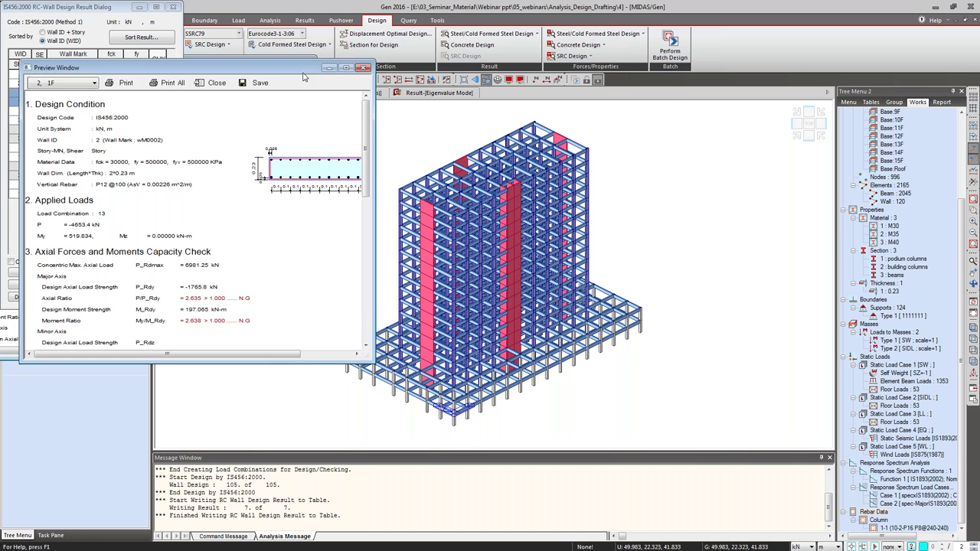
drag(303, 77, 601, 79)
drag(538, 287, 497, 279)
drag(384, 283, 556, 317)
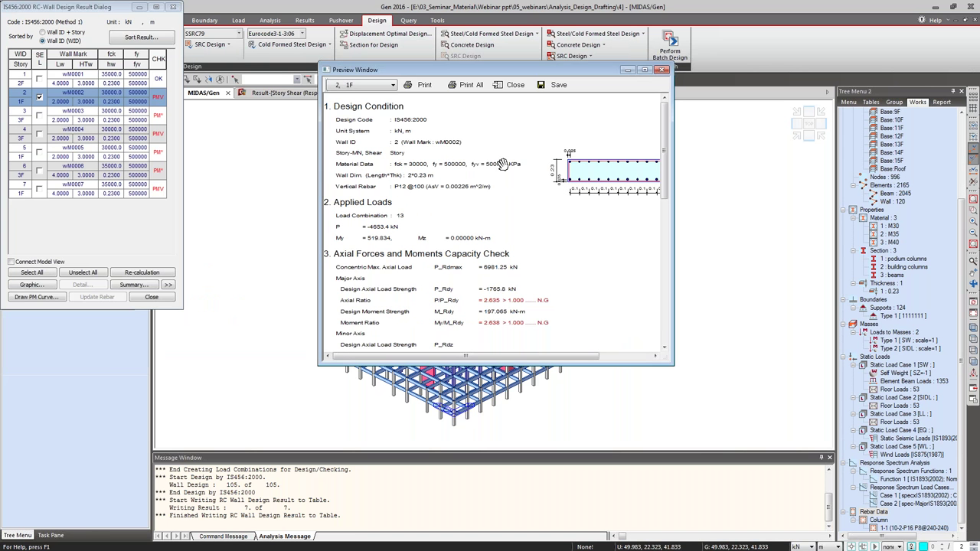
drag(433, 226, 433, 224)
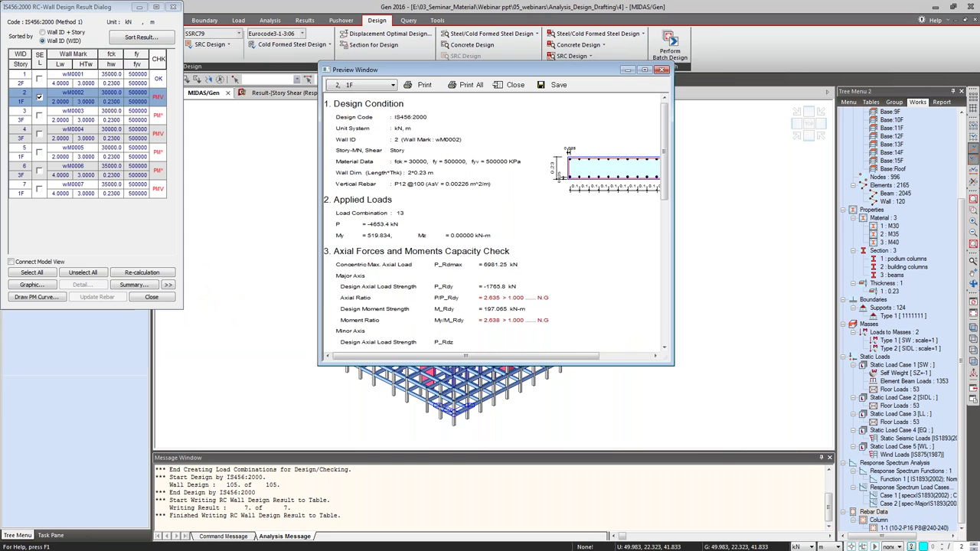
Scroll through the M-N diagrams to the shear capacity check, then close the report.
scroll(395, 214, down, 3)
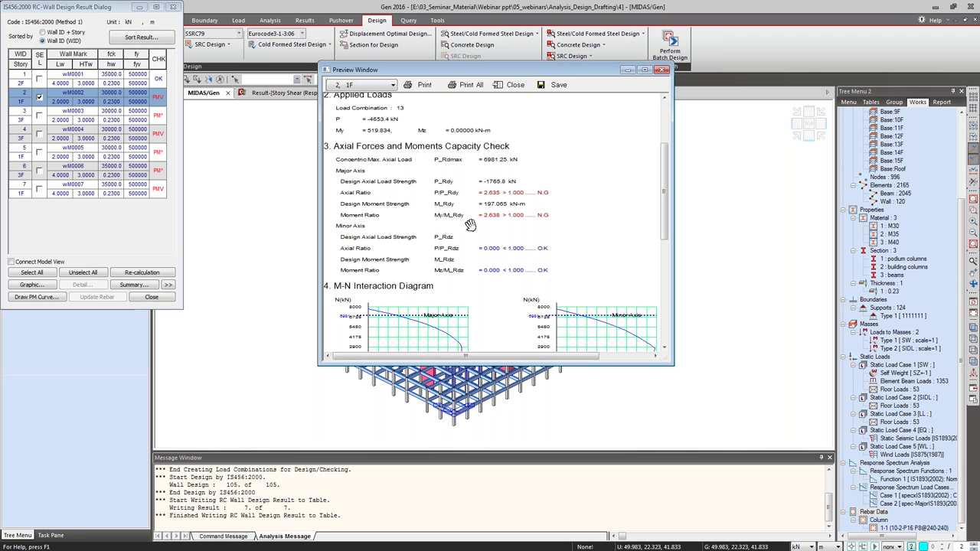
scroll(496, 274, down, 4)
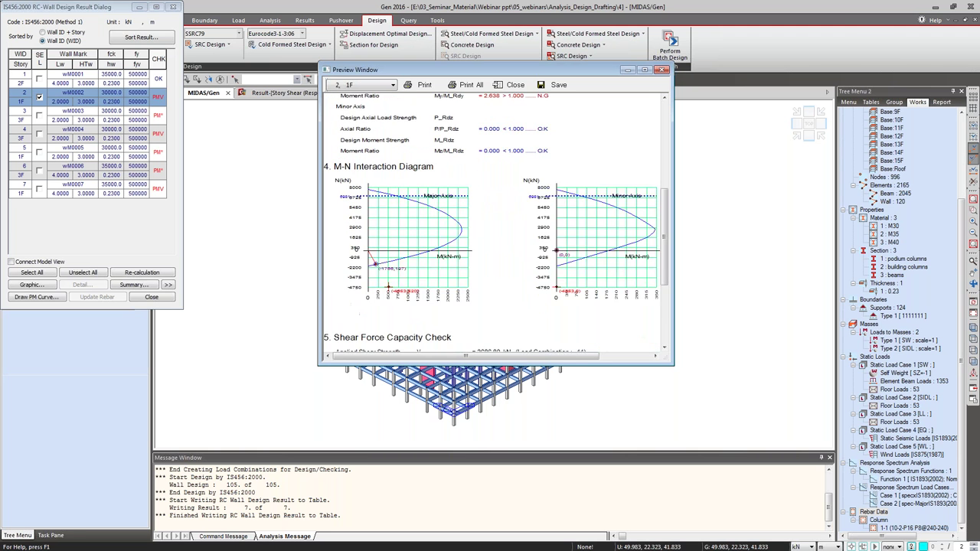
scroll(422, 222, down, 3)
scroll(421, 222, up, 3)
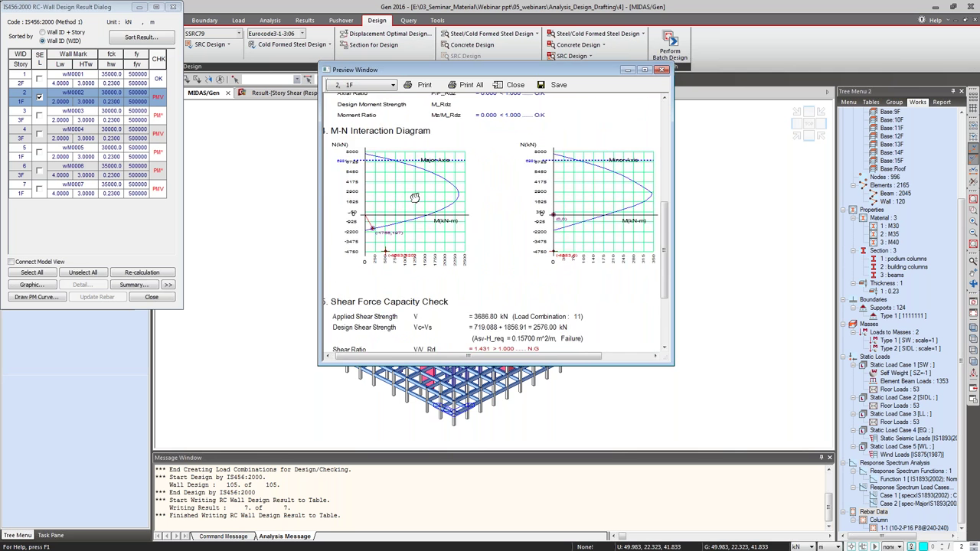
scroll(422, 226, up, 1)
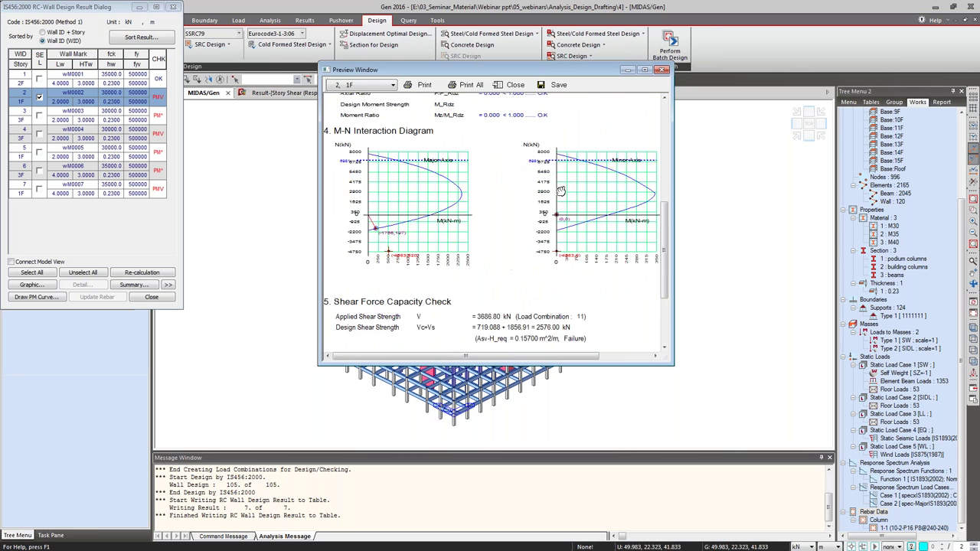
scroll(425, 222, down, 3)
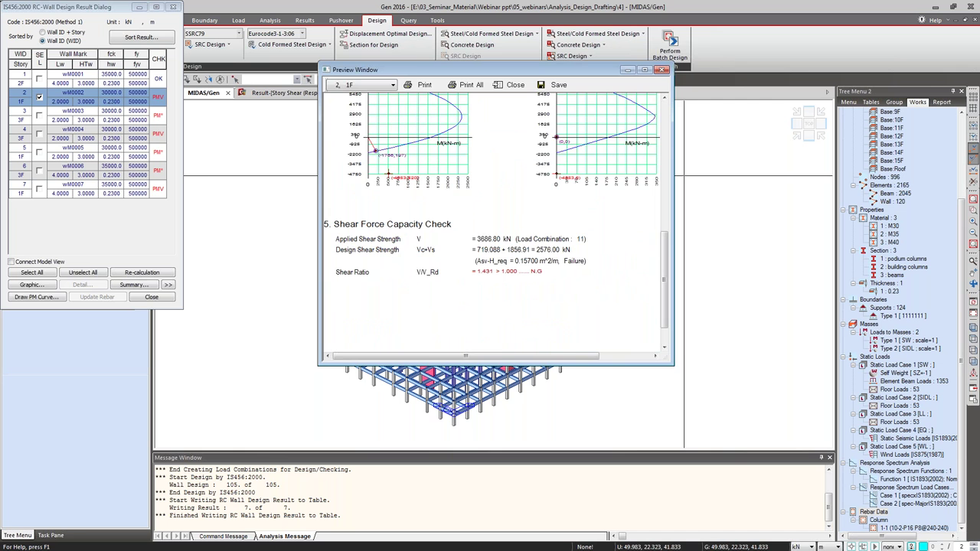
click(663, 69)
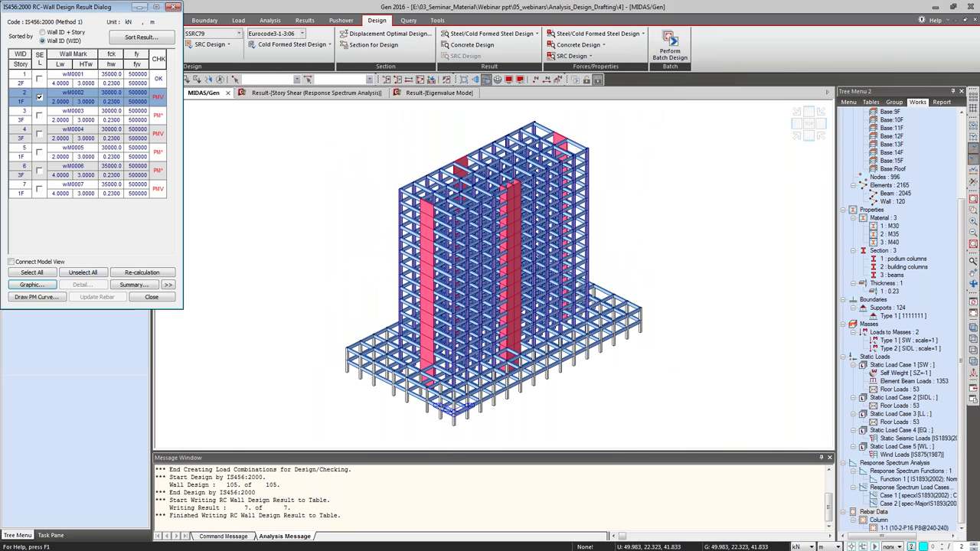
View the wall's 3D P-M interaction surface from a rotated side view, then close it.
click(49, 299)
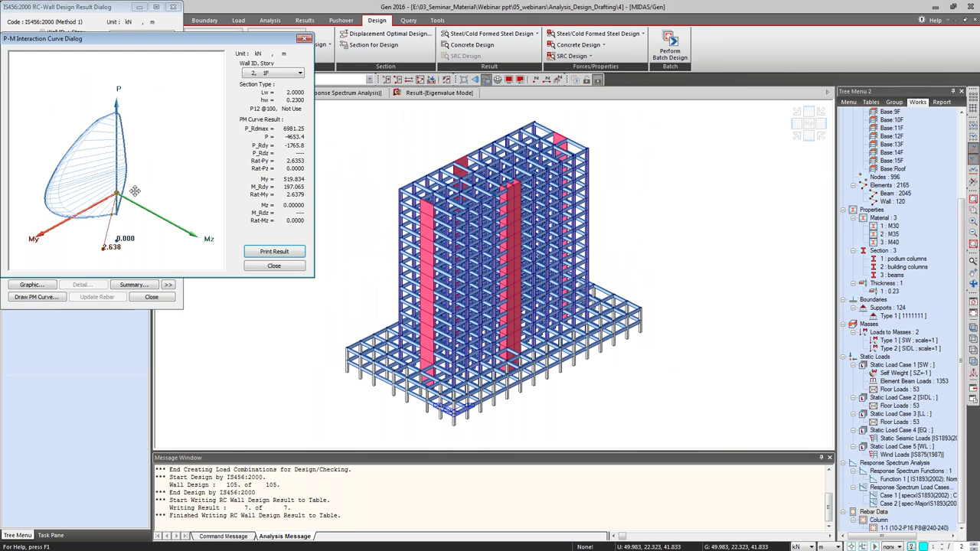
drag(92, 202, 110, 177)
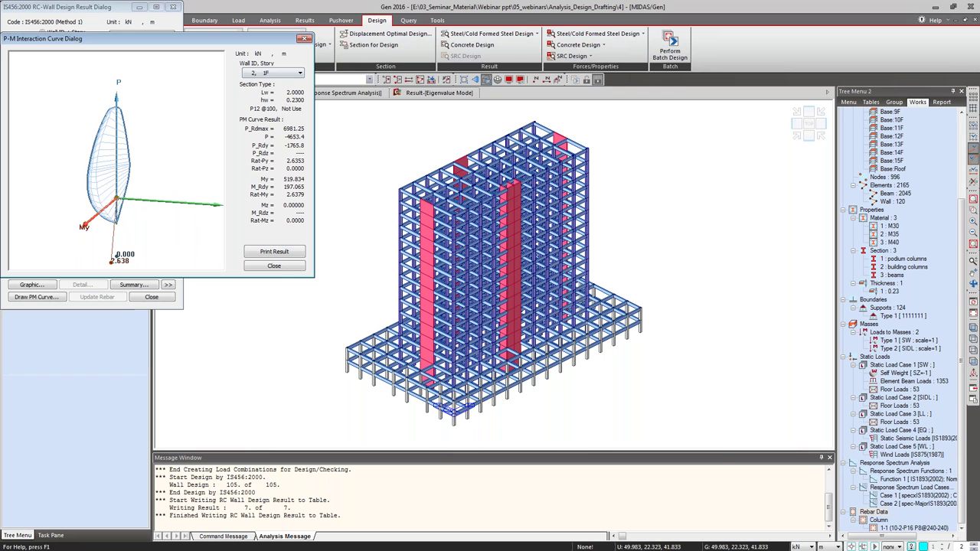
click(274, 266)
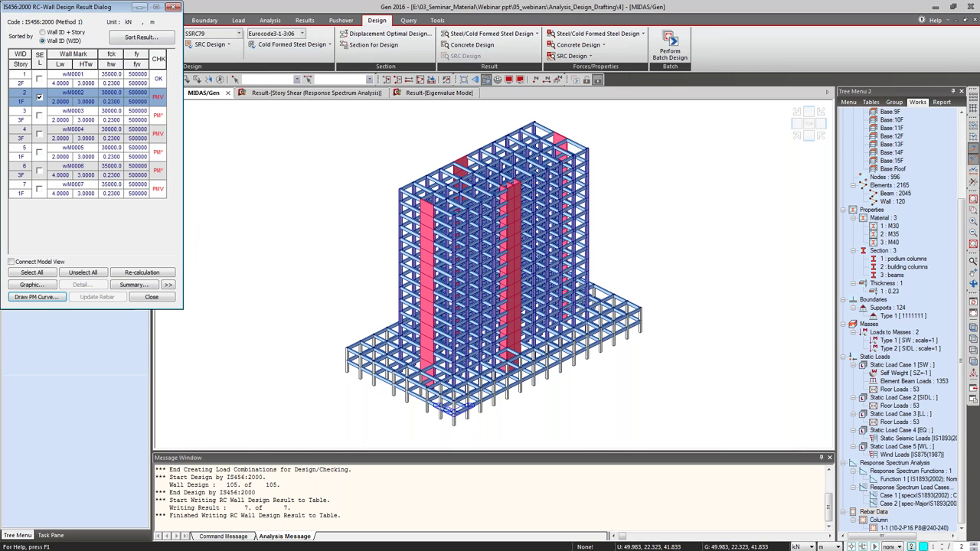
Close the RC-Wall Design Result dialog to show the full building model.
click(174, 7)
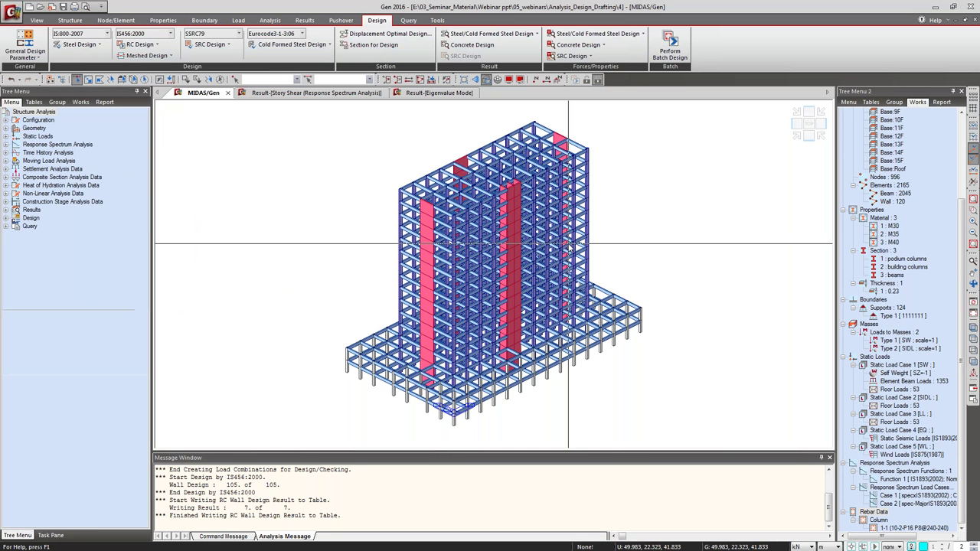
mouse_move(568, 245)
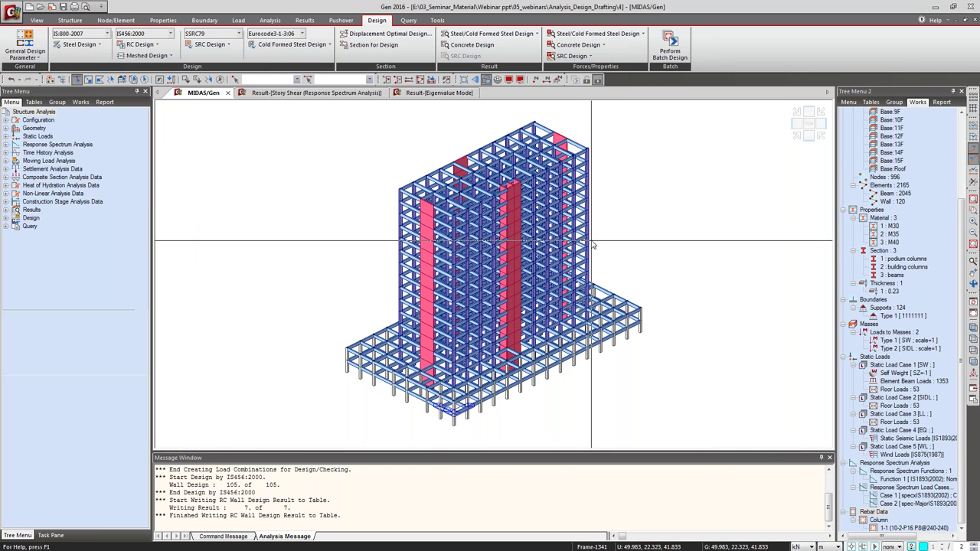
mouse_move(595, 200)
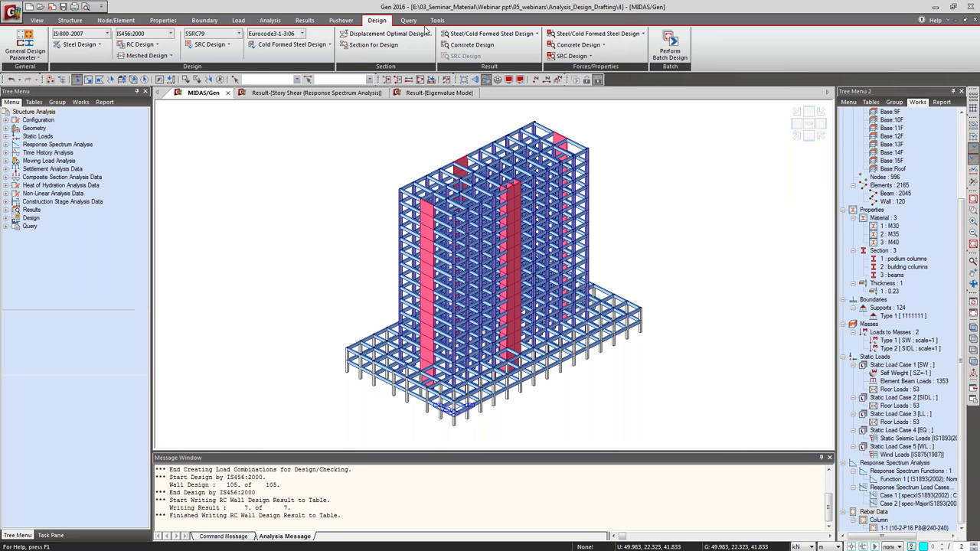
Start midas Design+ from the Tools tab.
click(436, 20)
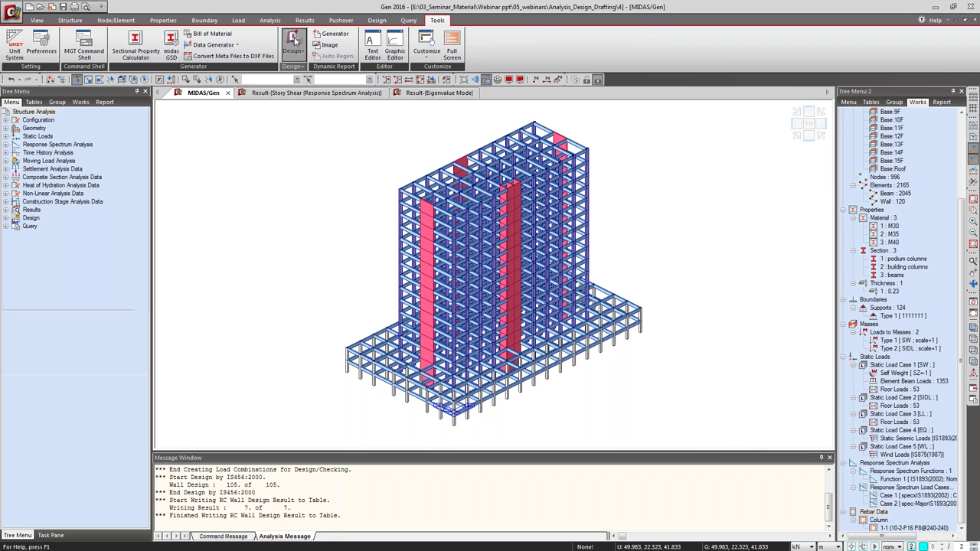
mouse_move(487, 210)
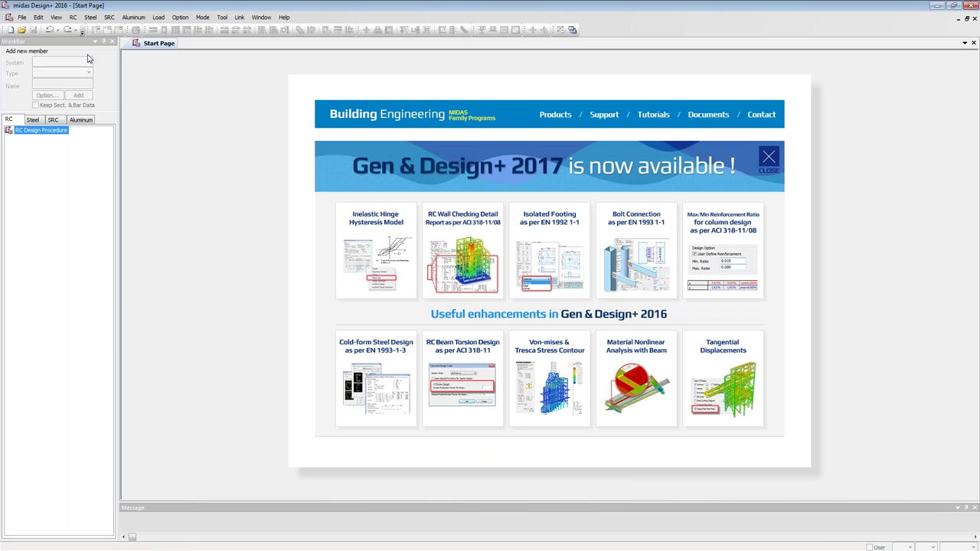
Create a new untitled Design+ project, dismissing the access-denied error and browsing footing types.
click(11, 31)
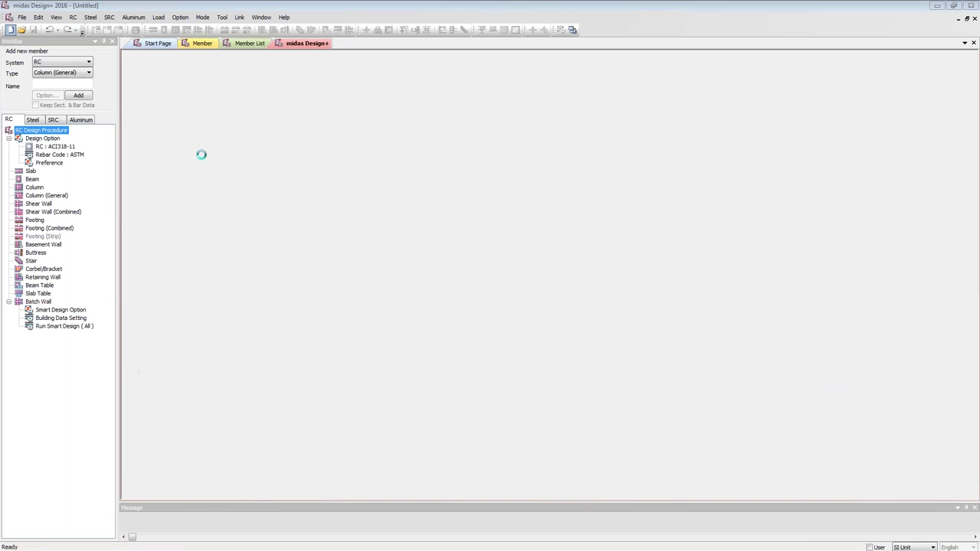
key(Return)
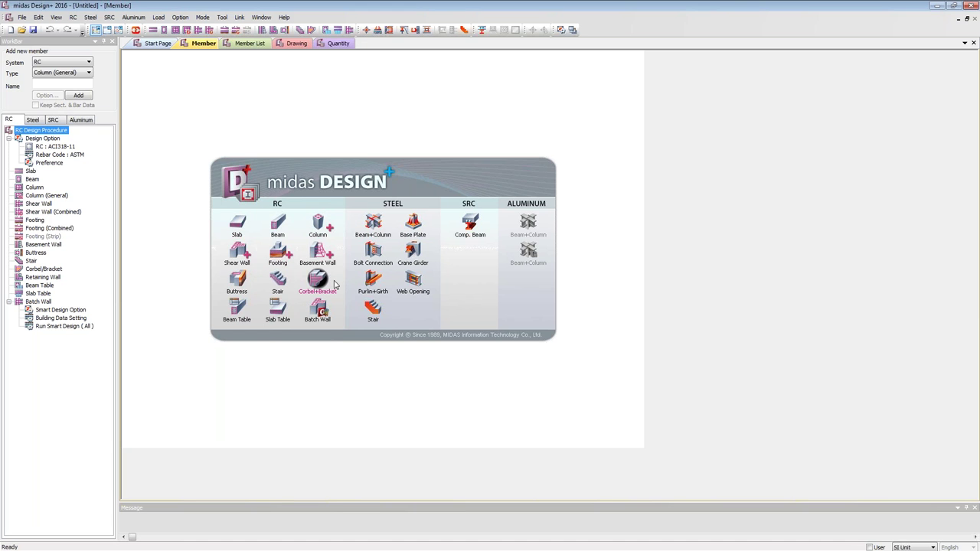
click(280, 252)
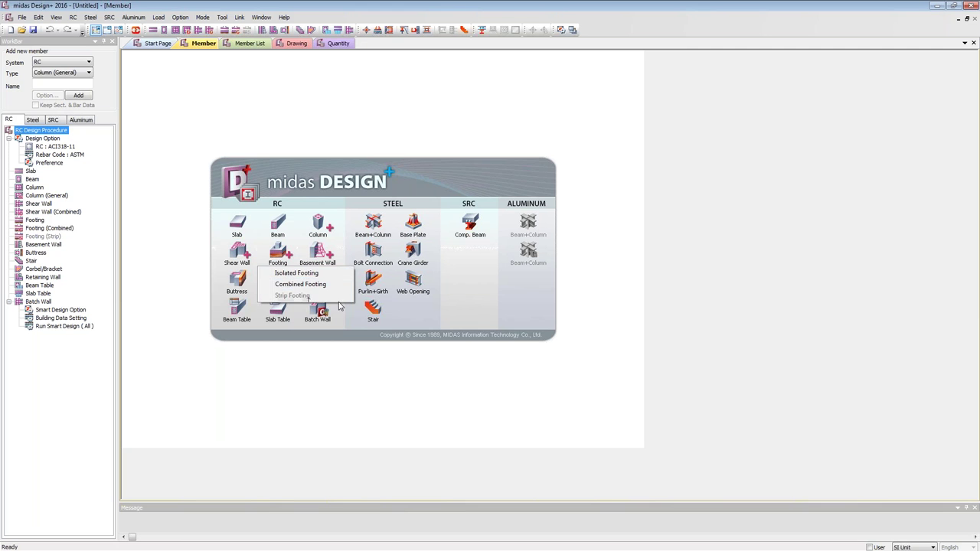
click(490, 315)
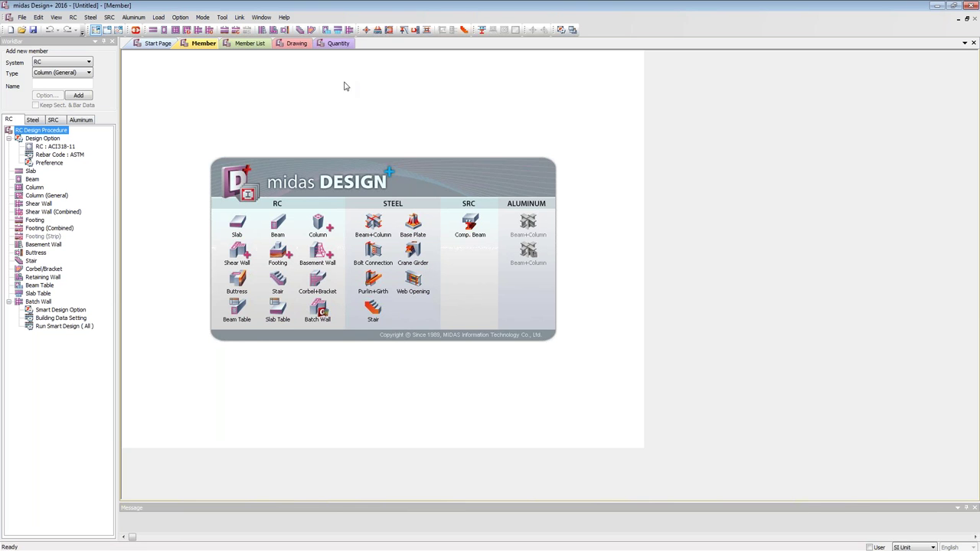
Set RC design to IS456:2000 with IS steel material and IS1161 sections, then open Rebar Code settings.
double_click(57, 147)
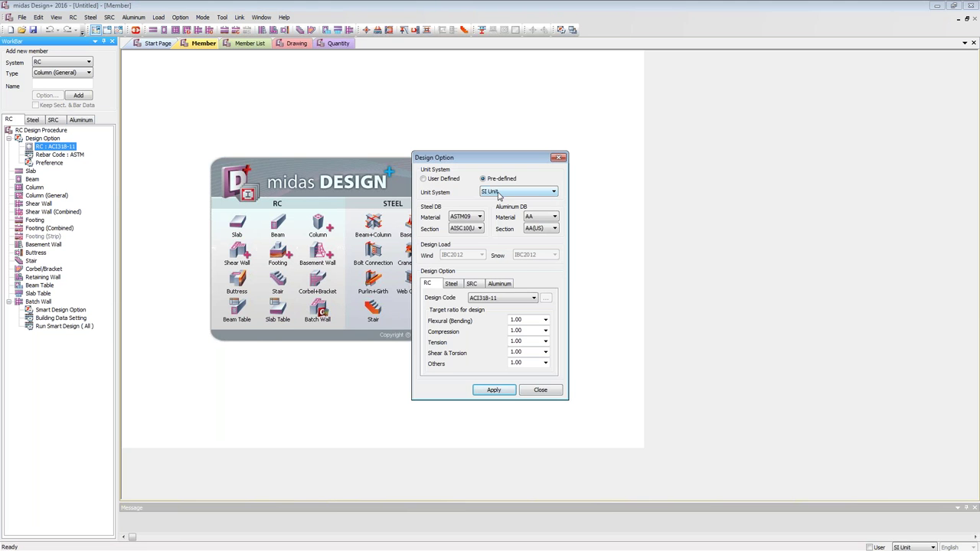
click(478, 218)
click(468, 226)
click(479, 228)
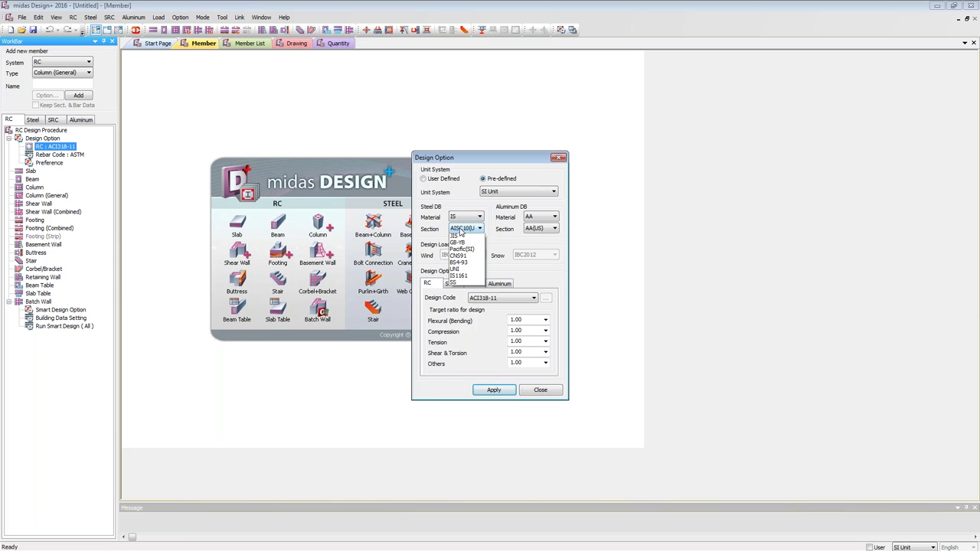
click(463, 364)
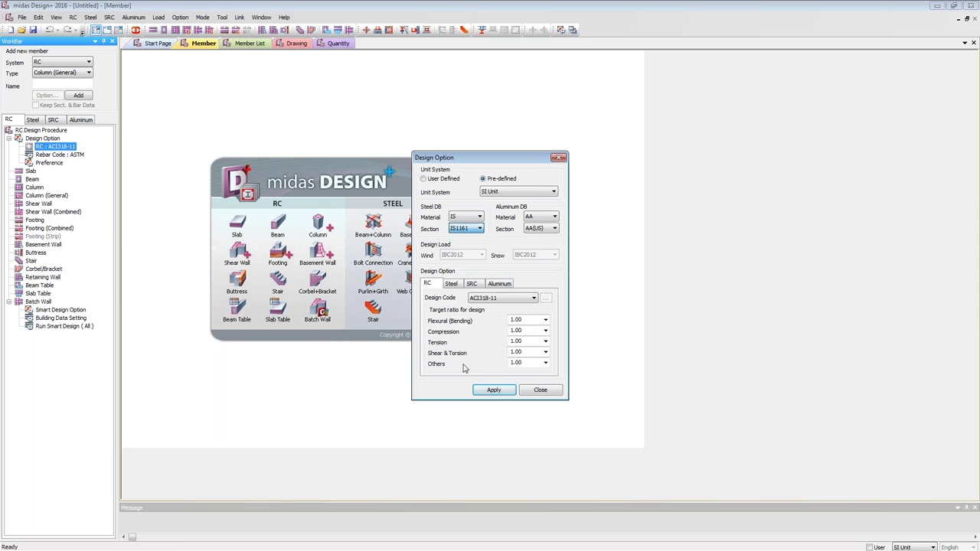
click(479, 300)
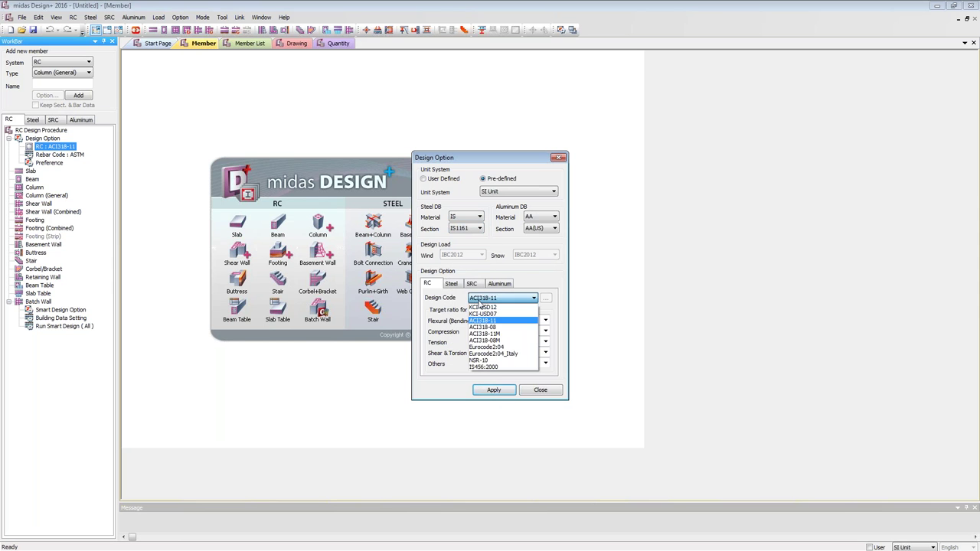
click(494, 367)
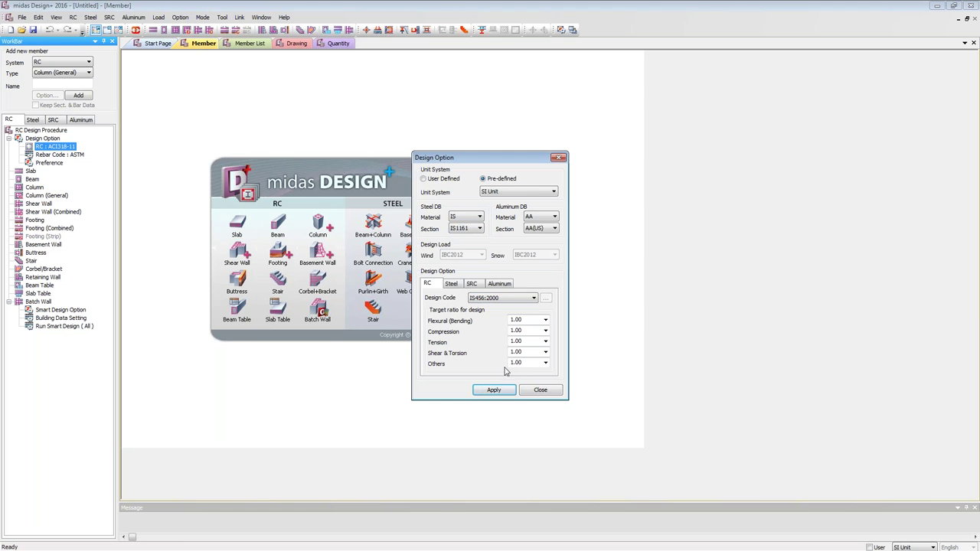
click(494, 390)
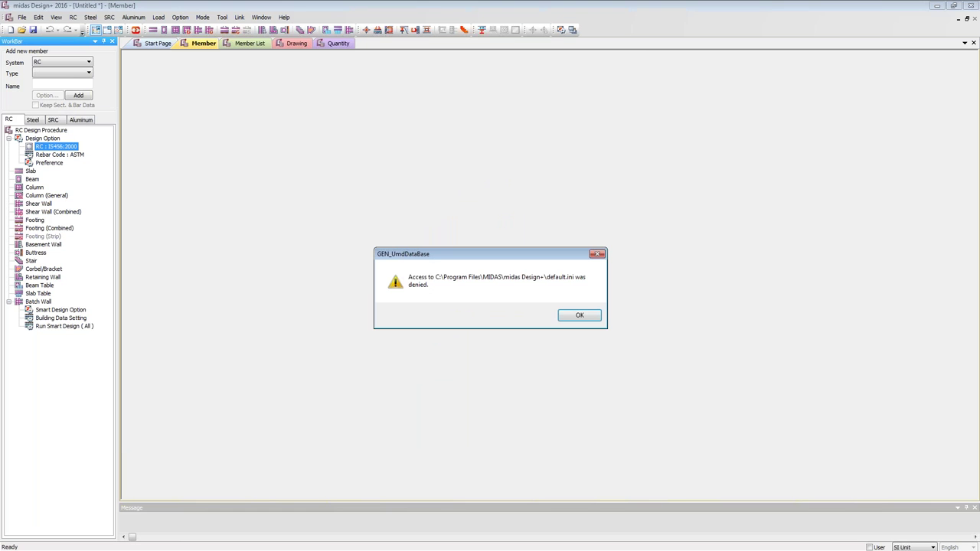
key(Return)
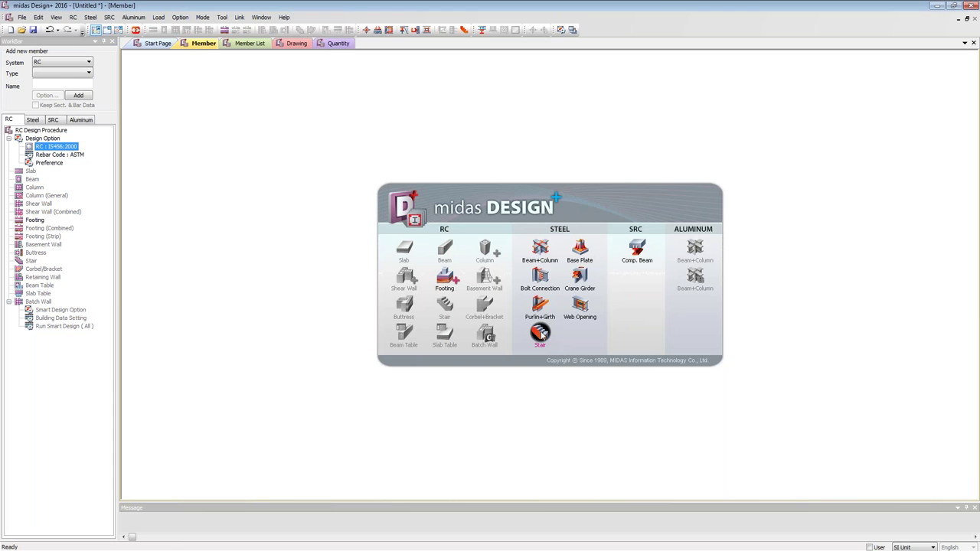
click(81, 155)
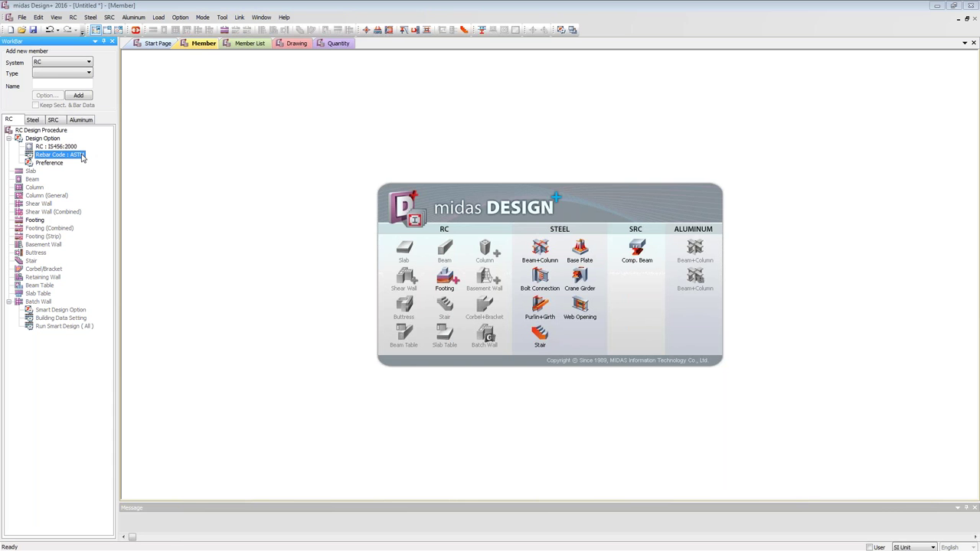
double_click(81, 156)
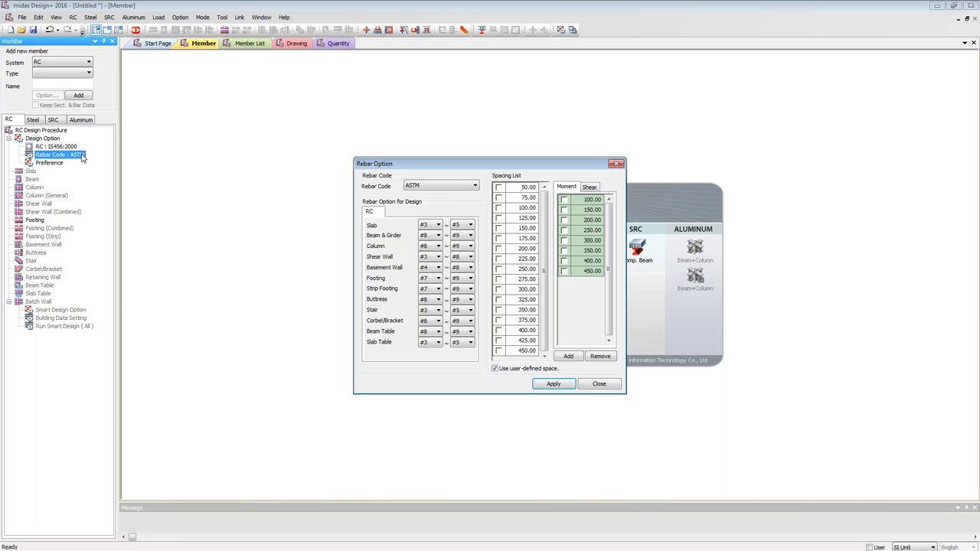
Switch the rebar code to IS with footing bar sizes from P10 to P12.
click(449, 189)
click(437, 228)
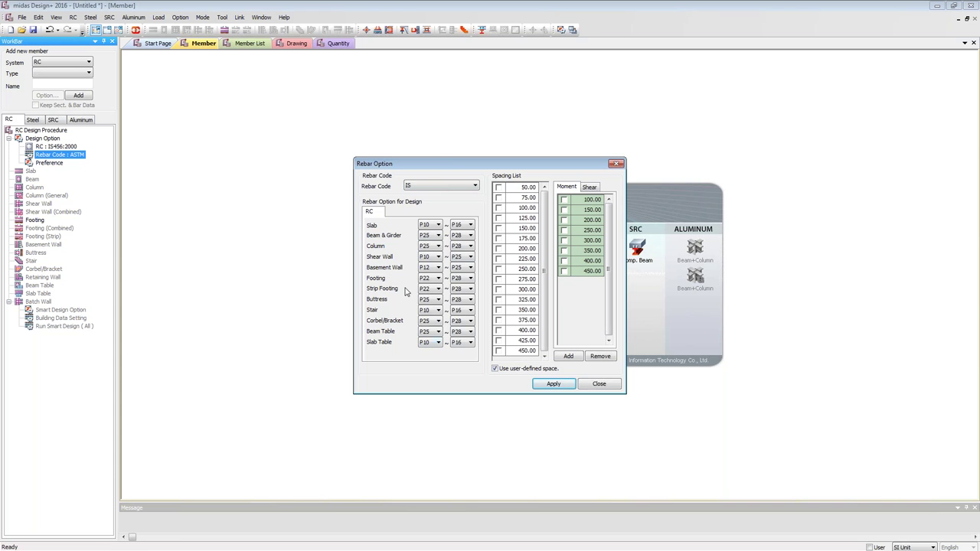
click(434, 279)
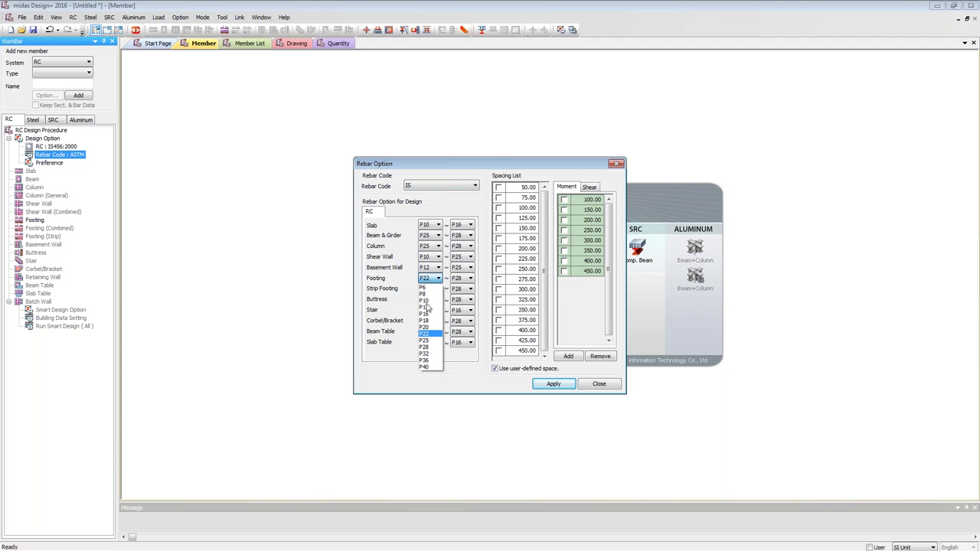
click(427, 307)
click(464, 280)
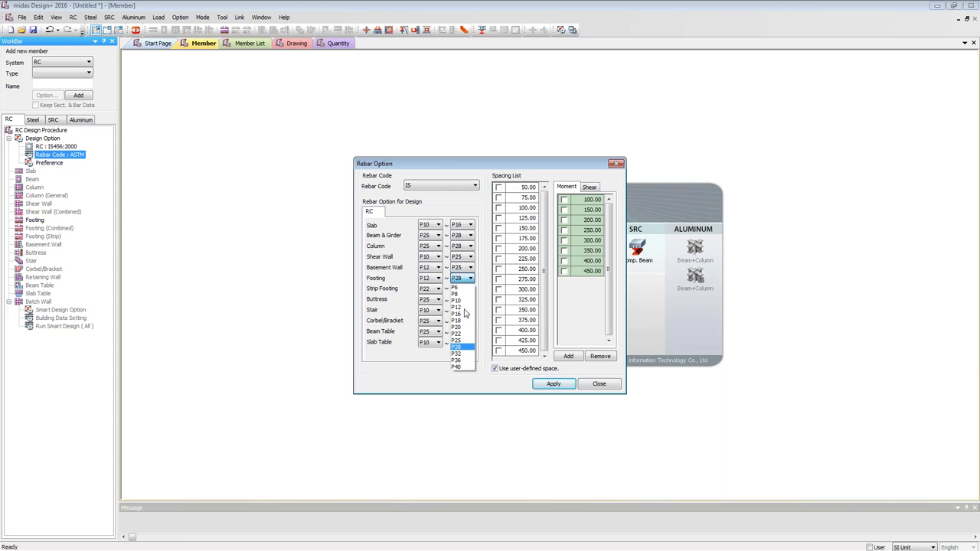
click(456, 307)
click(425, 281)
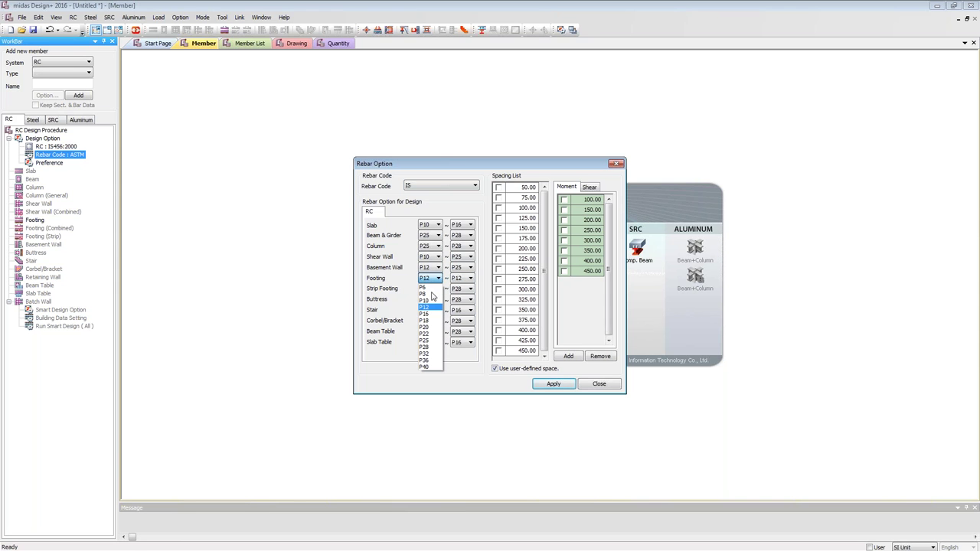
click(434, 297)
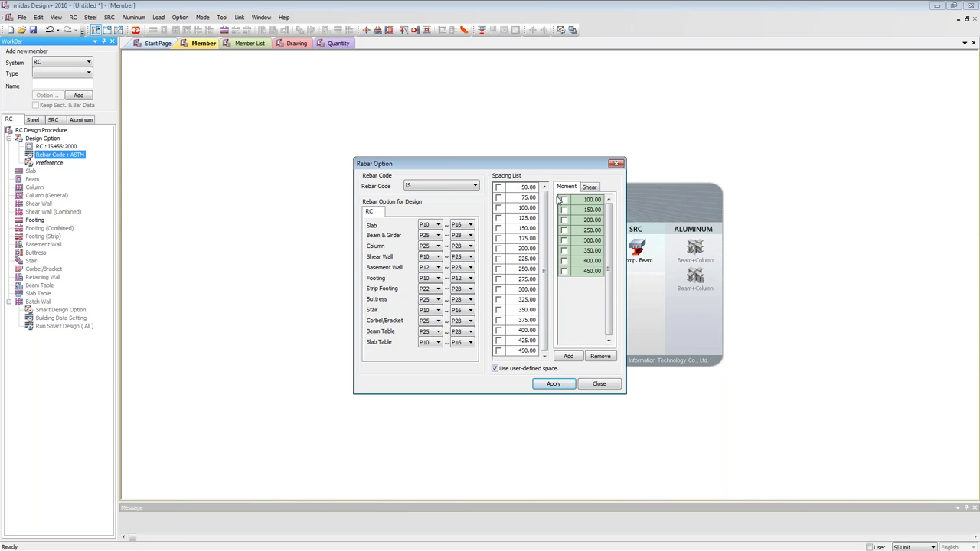
Remove the 300, 350, 400 and 450 moment bar spacings.
click(589, 271)
click(589, 261)
click(587, 239)
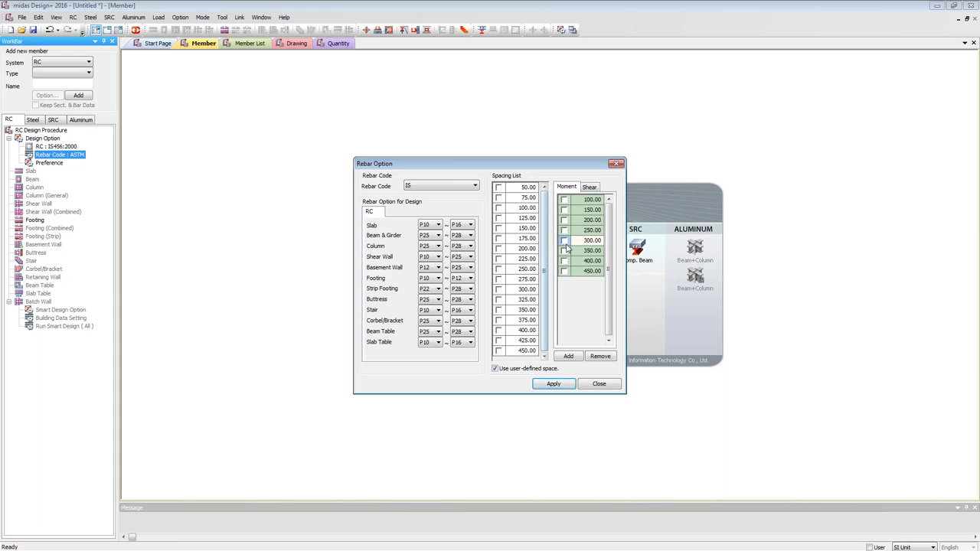
click(564, 244)
click(564, 240)
click(564, 250)
click(564, 261)
click(564, 271)
click(600, 357)
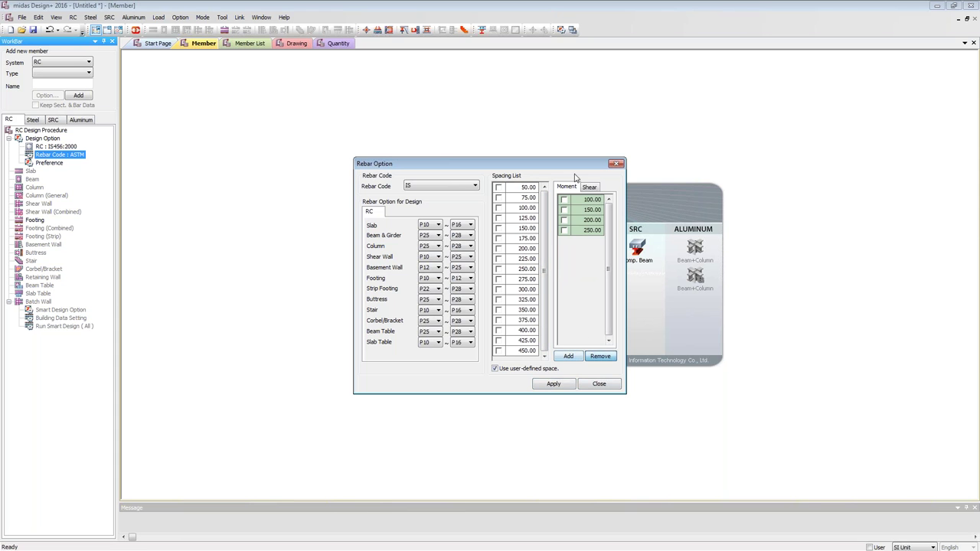
Remove the 300 shear bar spacing and apply the rebar options.
click(588, 187)
click(566, 242)
click(600, 356)
click(573, 384)
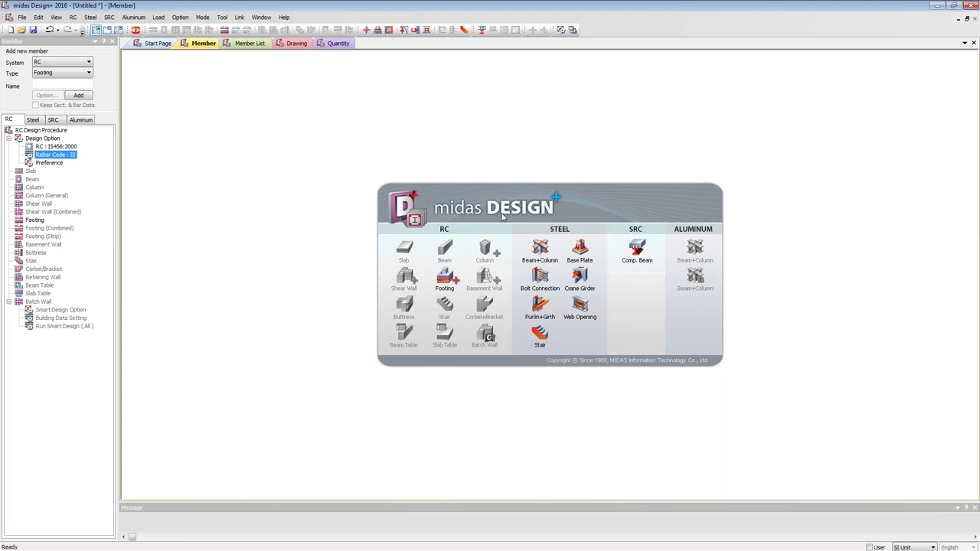
Let footing design change the section, with a 1000 mm maximum thickness limit.
click(62, 164)
double_click(49, 163)
click(545, 192)
click(530, 202)
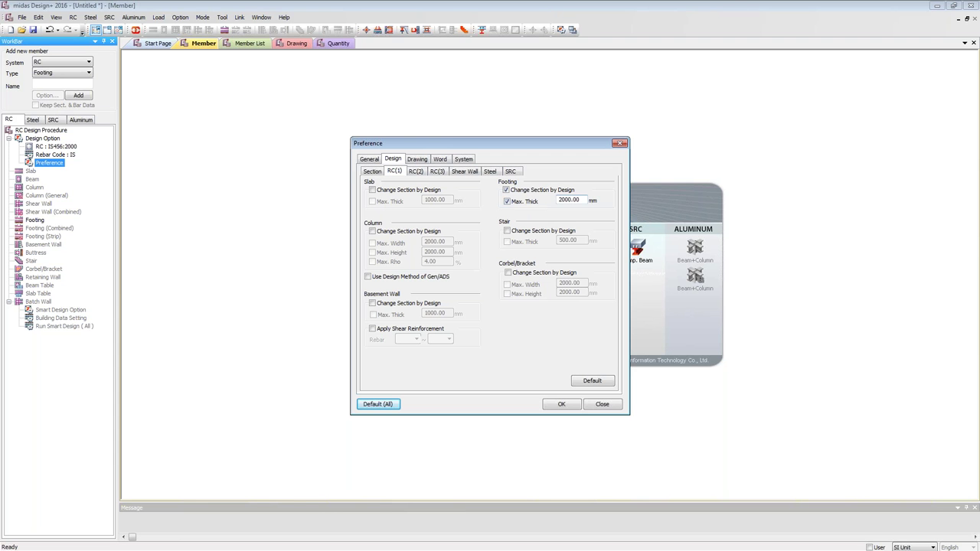
double_click(570, 200)
text(300)
key(ctrl+z)
text(1000)
click(573, 405)
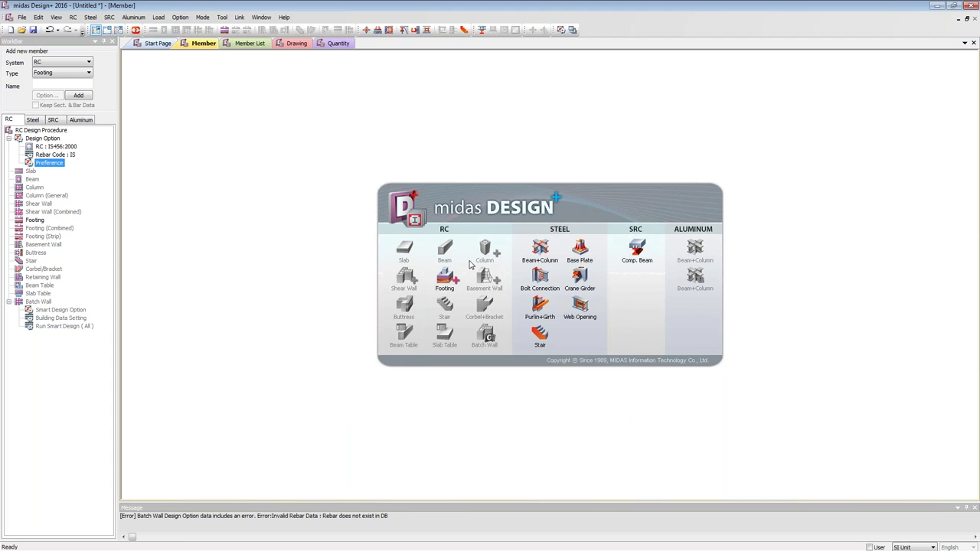
Start a new footing member F01 and dismiss the two access error messages.
click(445, 280)
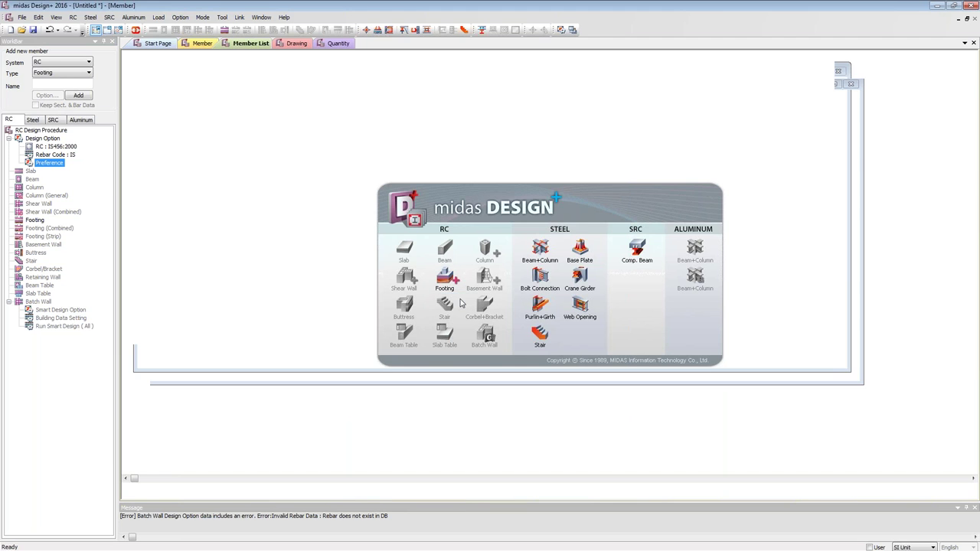
key(Return)
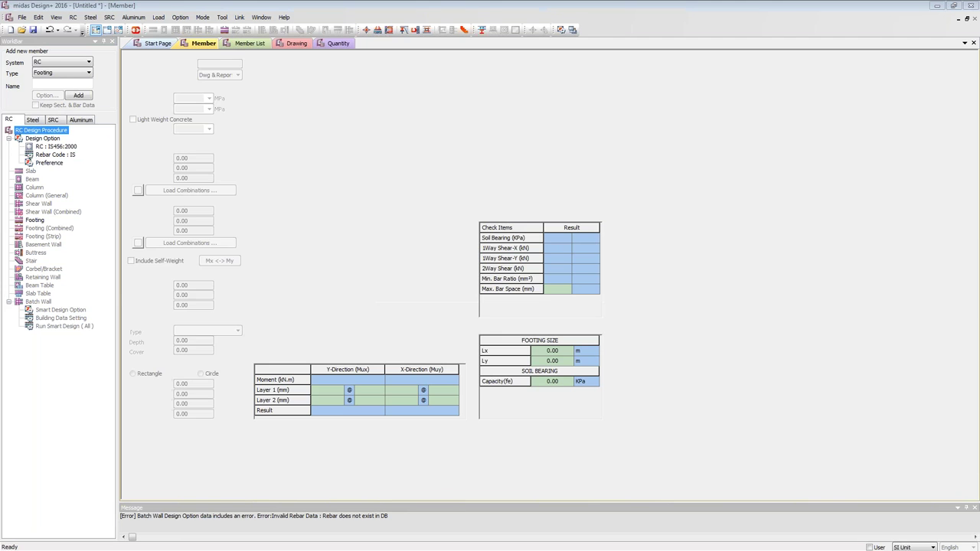
key(Return)
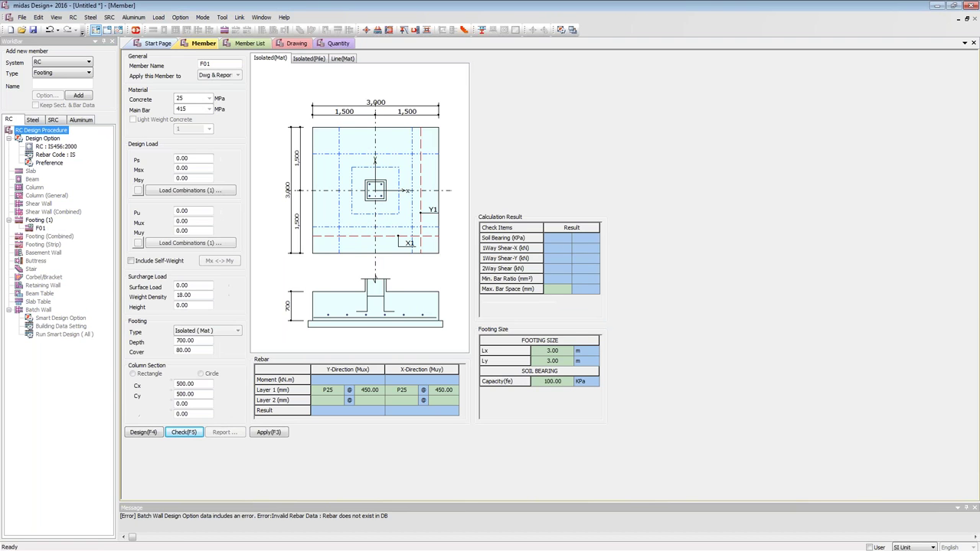
Link the footing to the Gen 2016 model and bring the midas Gen window forward.
click(135, 30)
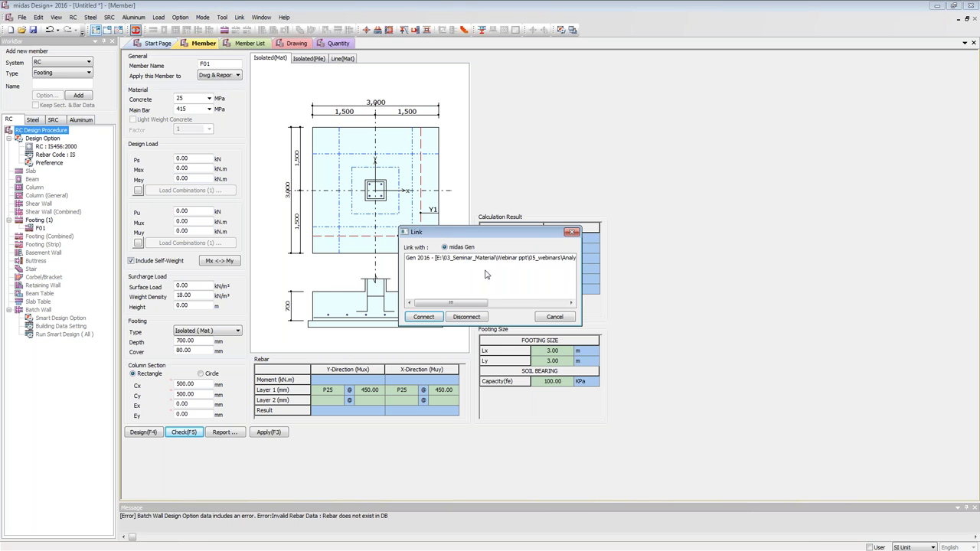
click(479, 259)
click(424, 317)
click(140, 518)
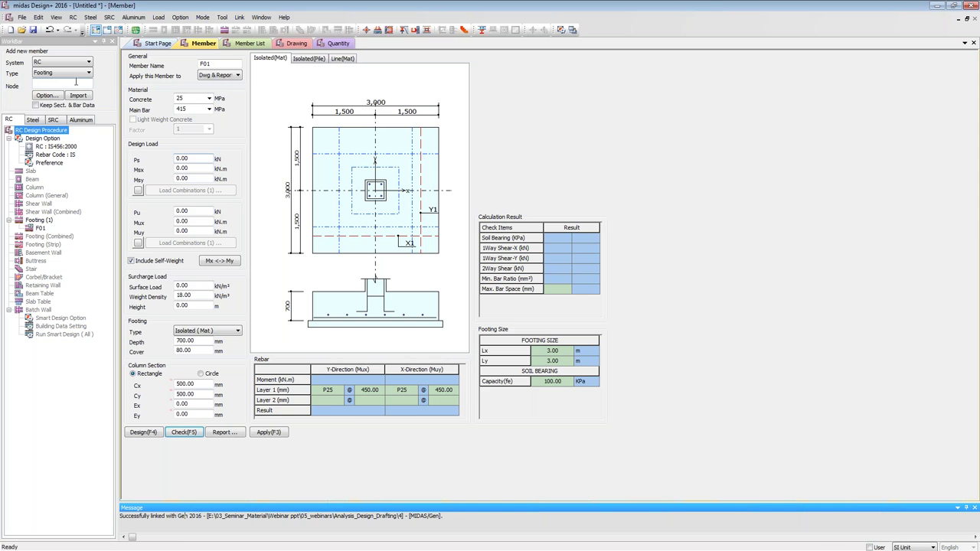
click(76, 83)
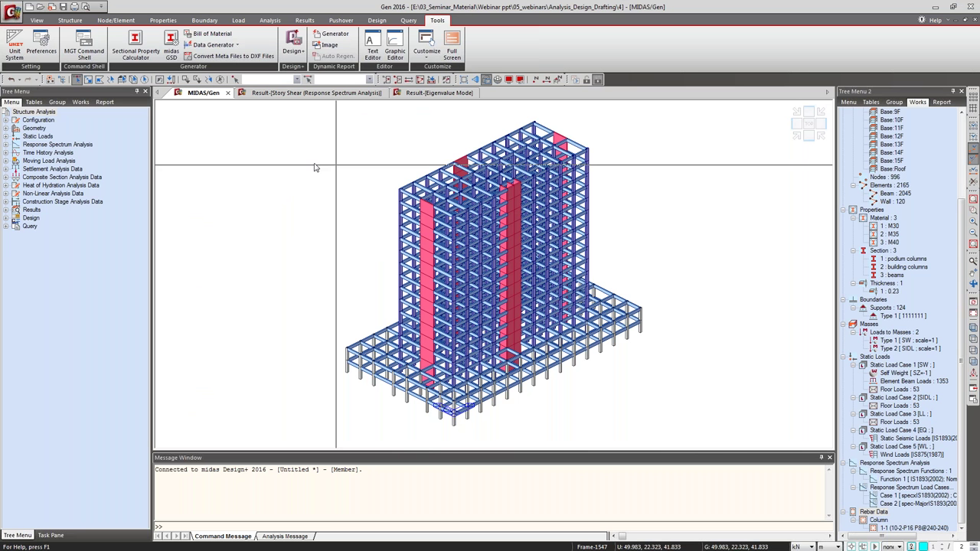
In front elevation, window-select the podium column base nodes and return to Design+.
key(ctrl+f)
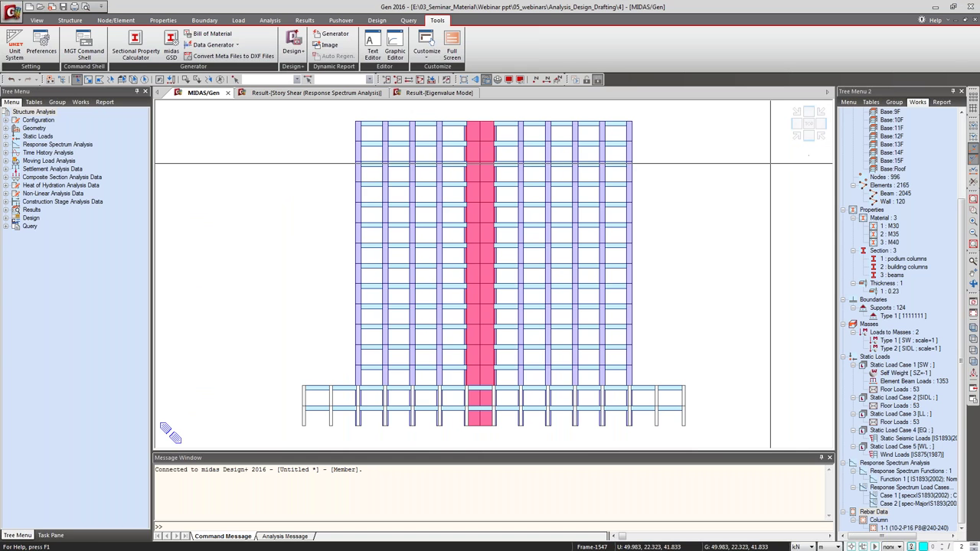
click(345, 435)
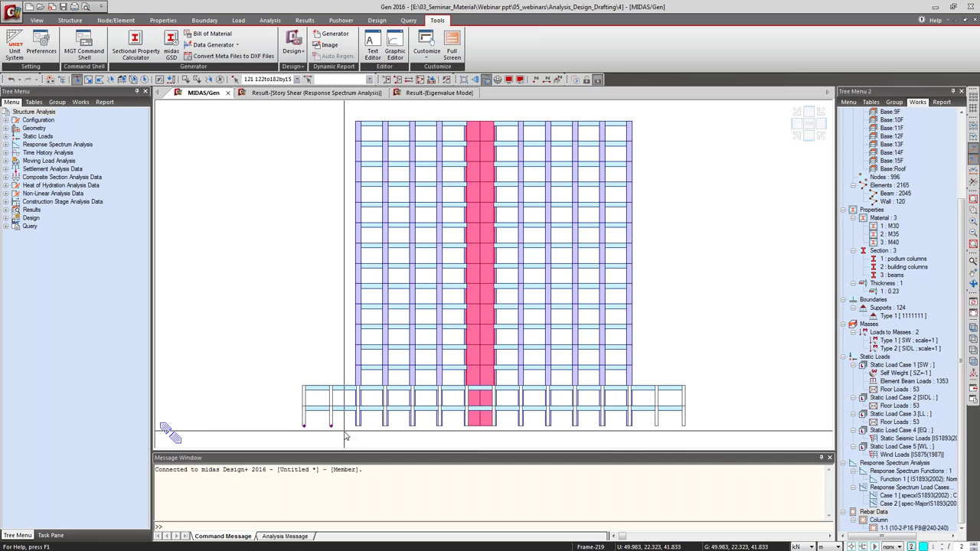
mouse_move(342, 432)
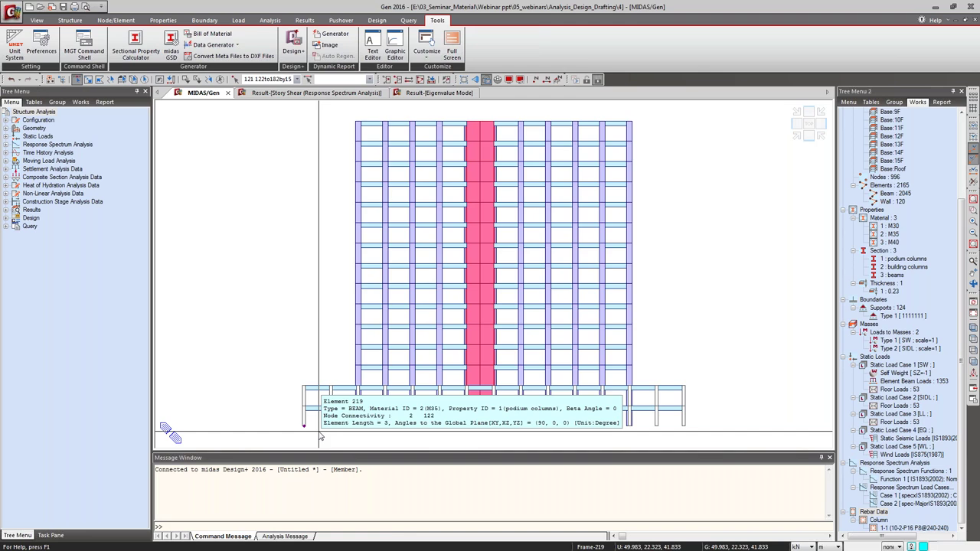
key(alt+Tab)
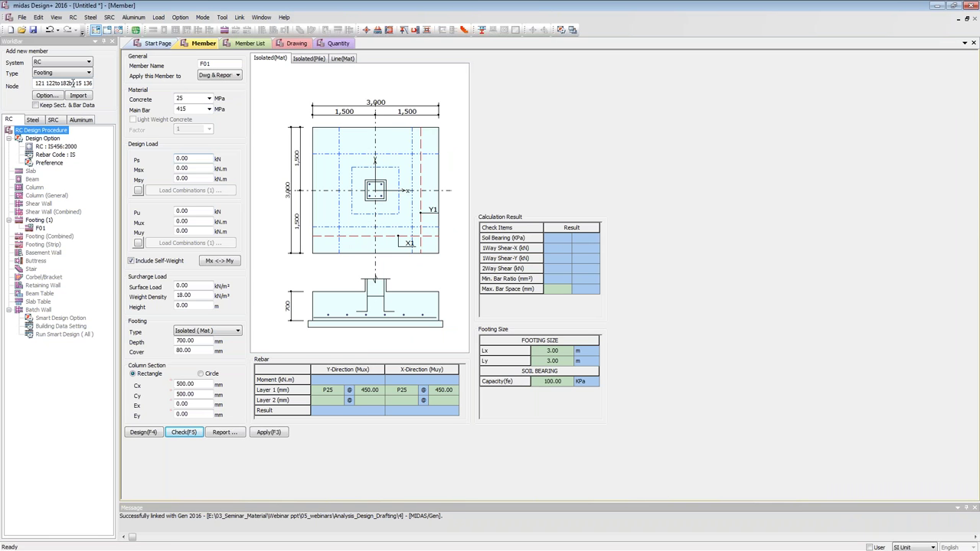
Import footings for the selected nodes and open the podium columns(121) footing.
click(78, 96)
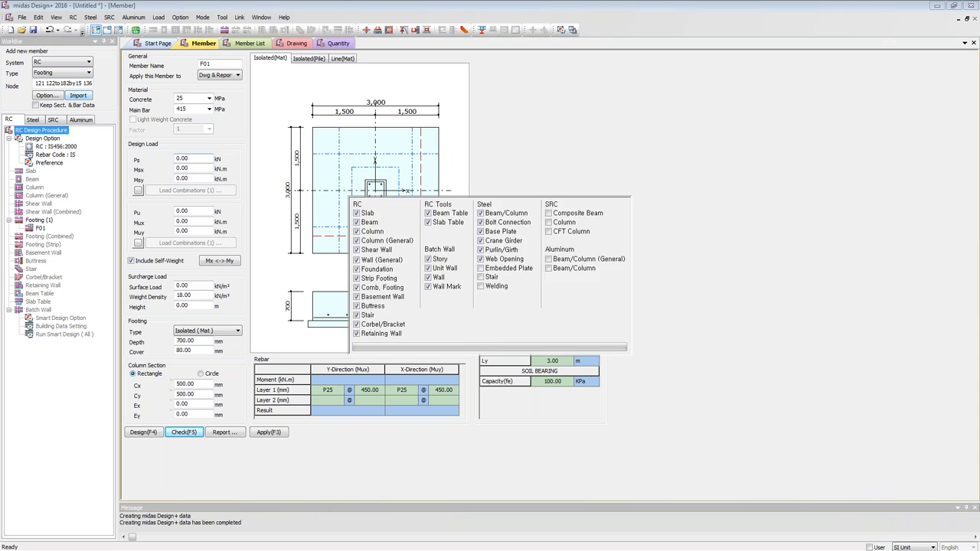
key(Return)
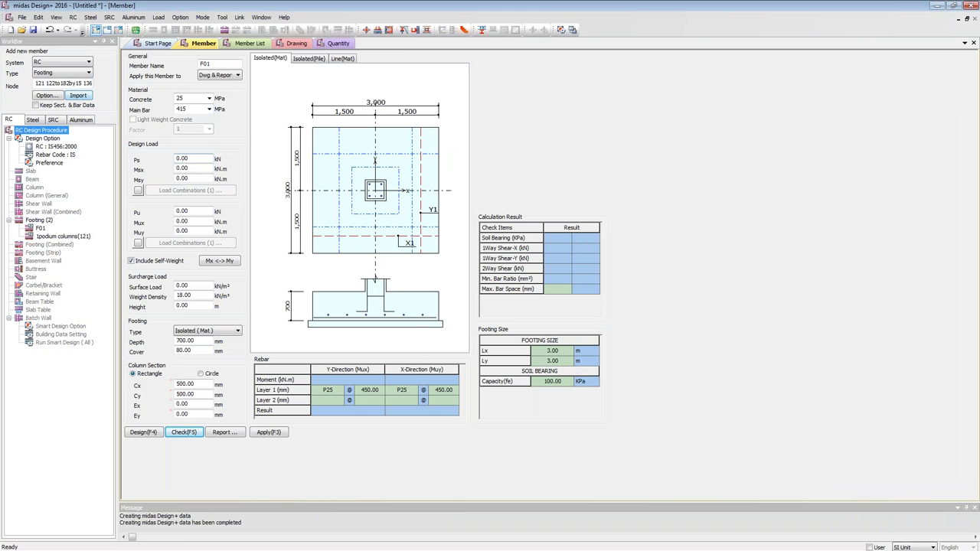
click(65, 237)
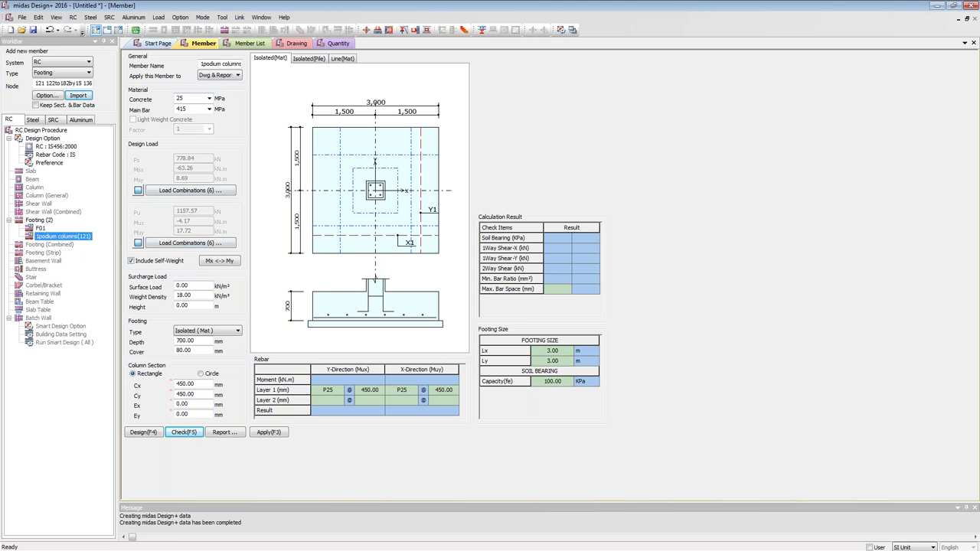
Keep concrete grade 25 and set the main bar grade to 500.
click(209, 98)
click(209, 99)
click(209, 110)
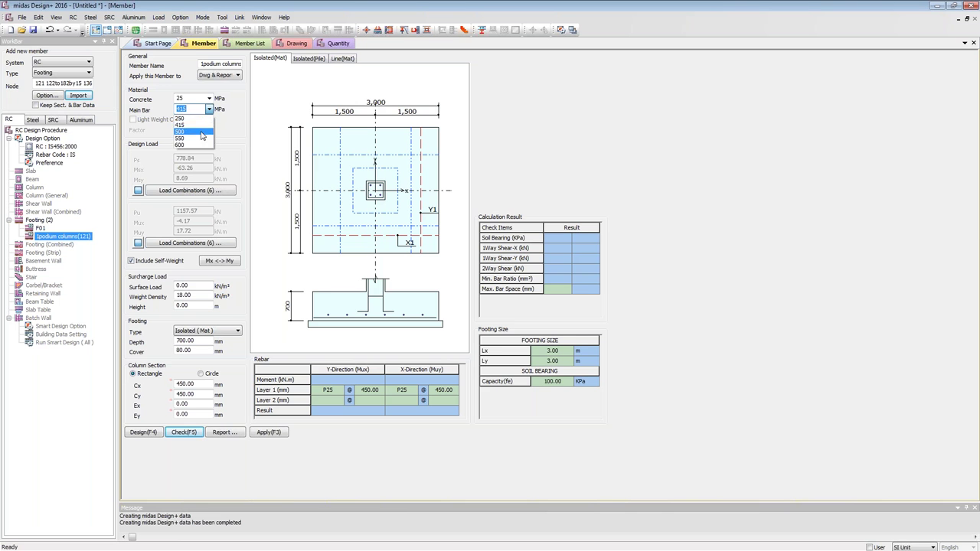
click(202, 133)
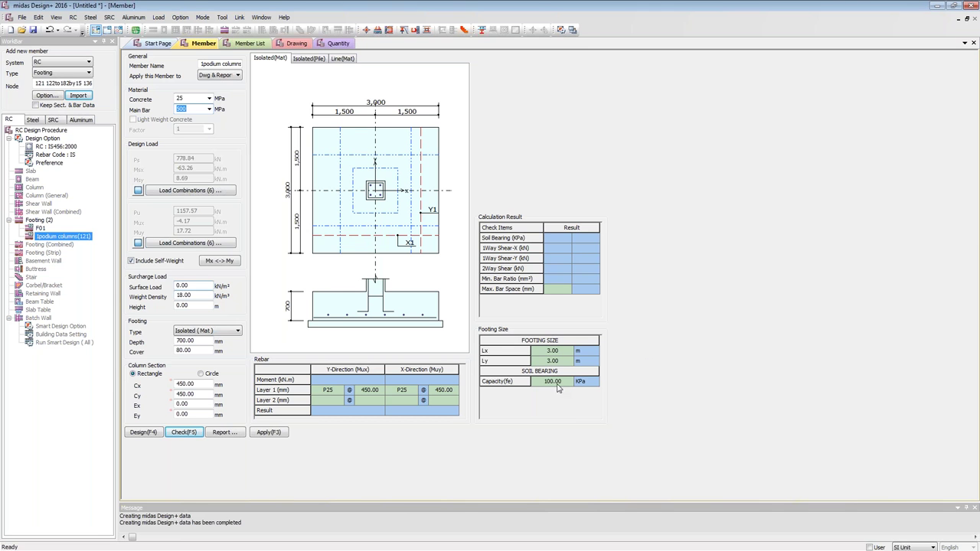
Set soil bearing capacity to 250 kPa and design the footing to 2.30 × 2.10 m.
click(565, 382)
click(570, 382)
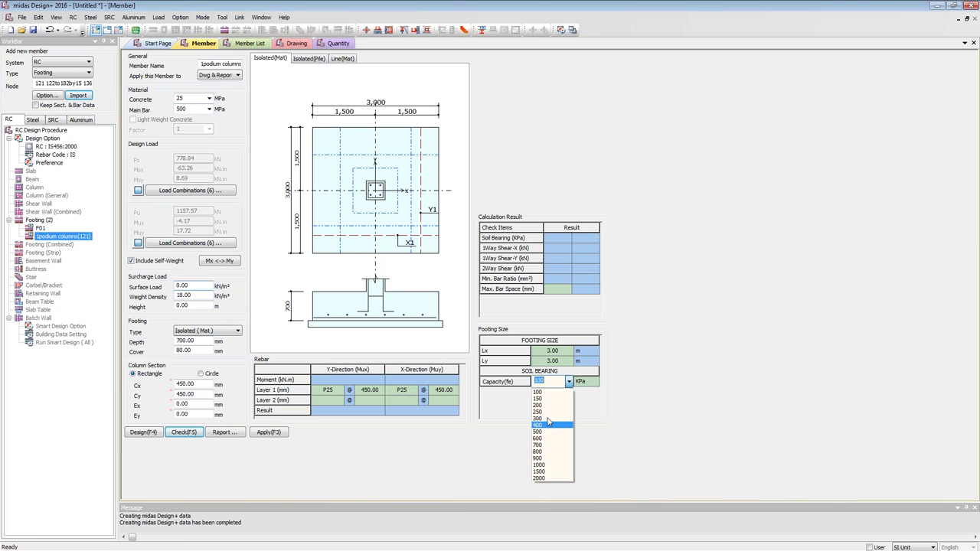
click(547, 412)
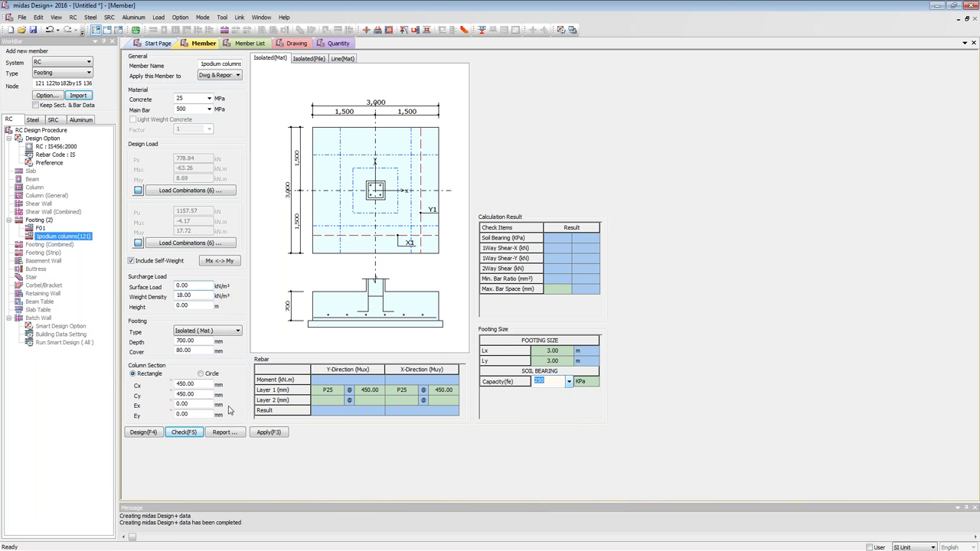
click(141, 432)
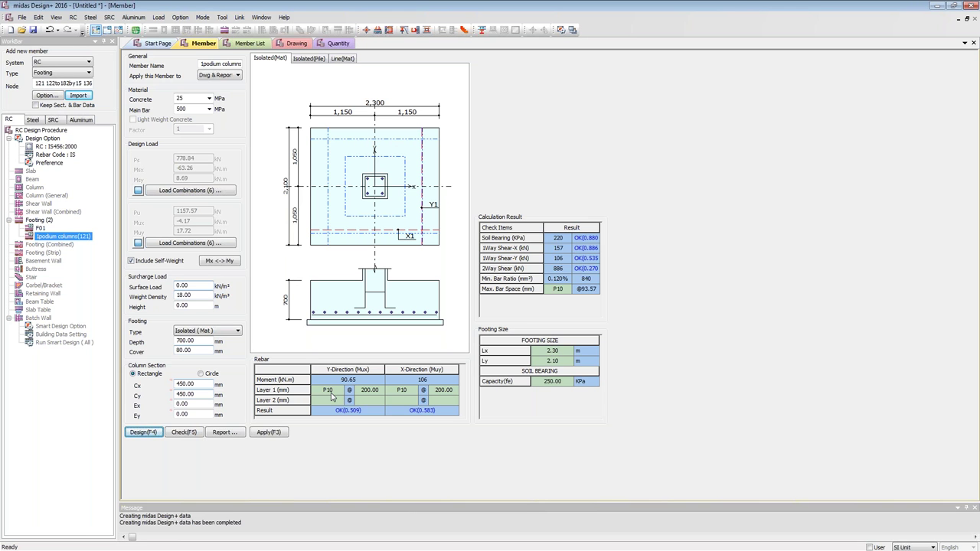
Reduce the footing depth from 700 to 500 mm and re-check the footing.
click(408, 393)
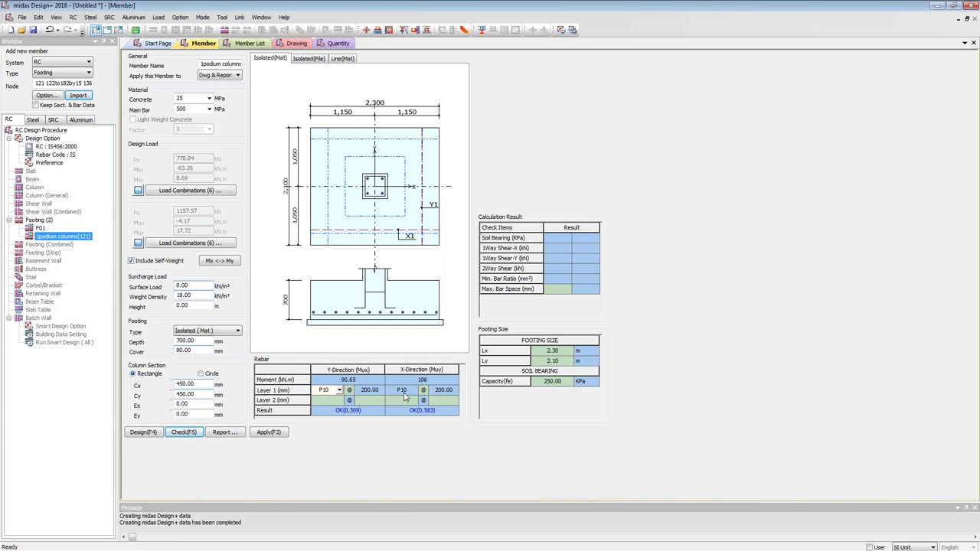
key(Tab)
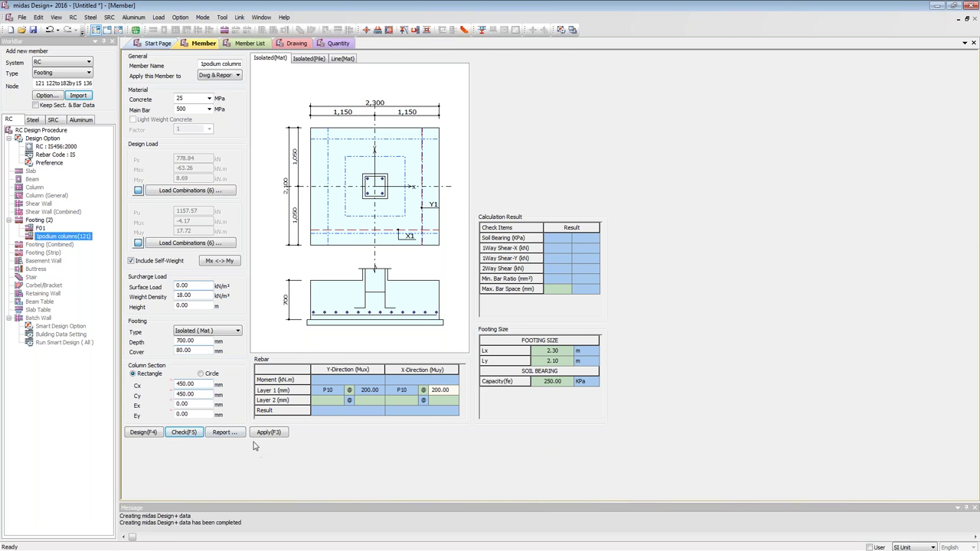
double_click(191, 341)
text(500)
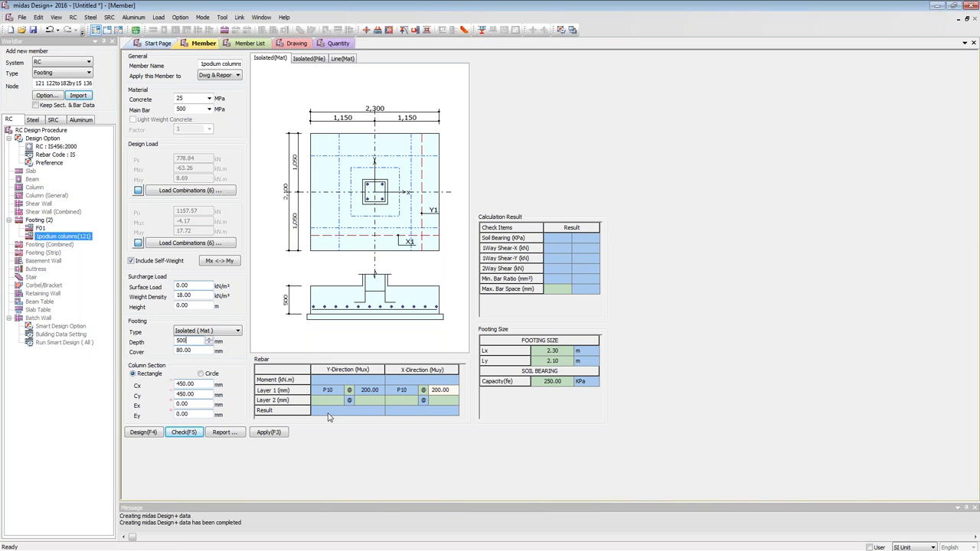
click(194, 437)
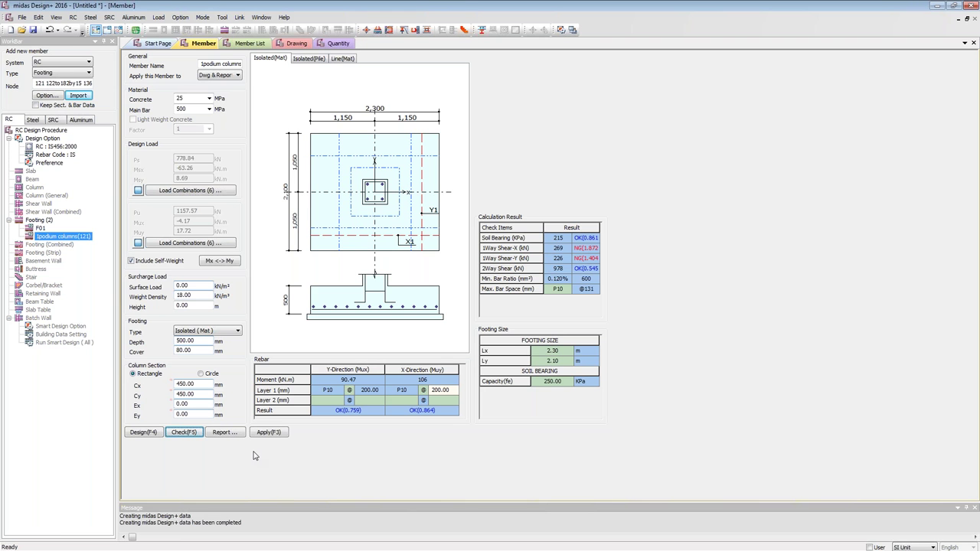
Generate the detailed foundation report, moving the progress box aside and closing the crash error.
click(218, 433)
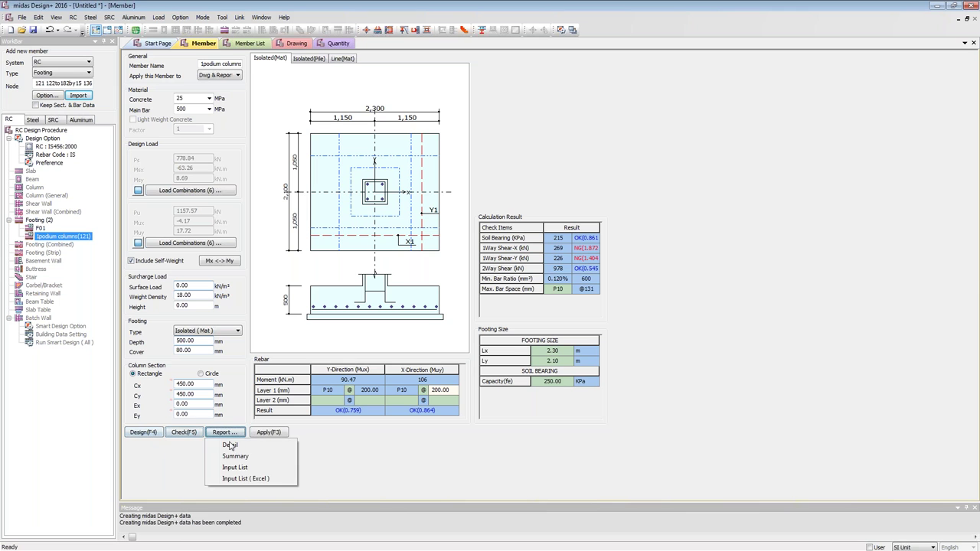
click(235, 454)
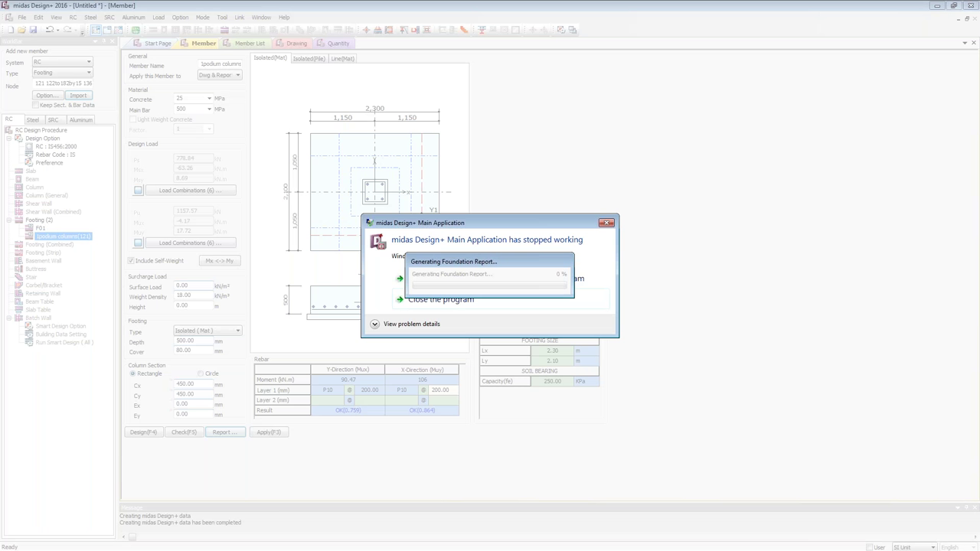
drag(477, 263, 496, 390)
click(467, 299)
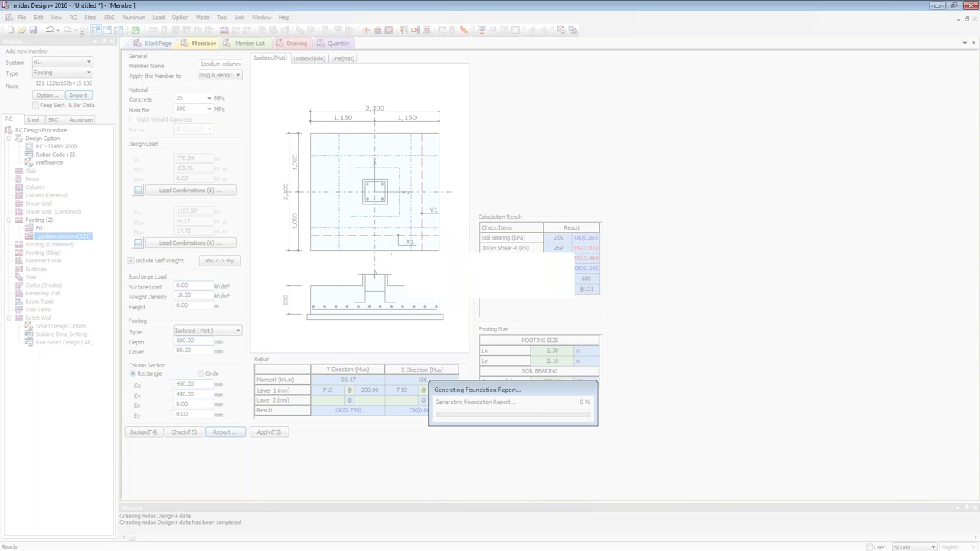